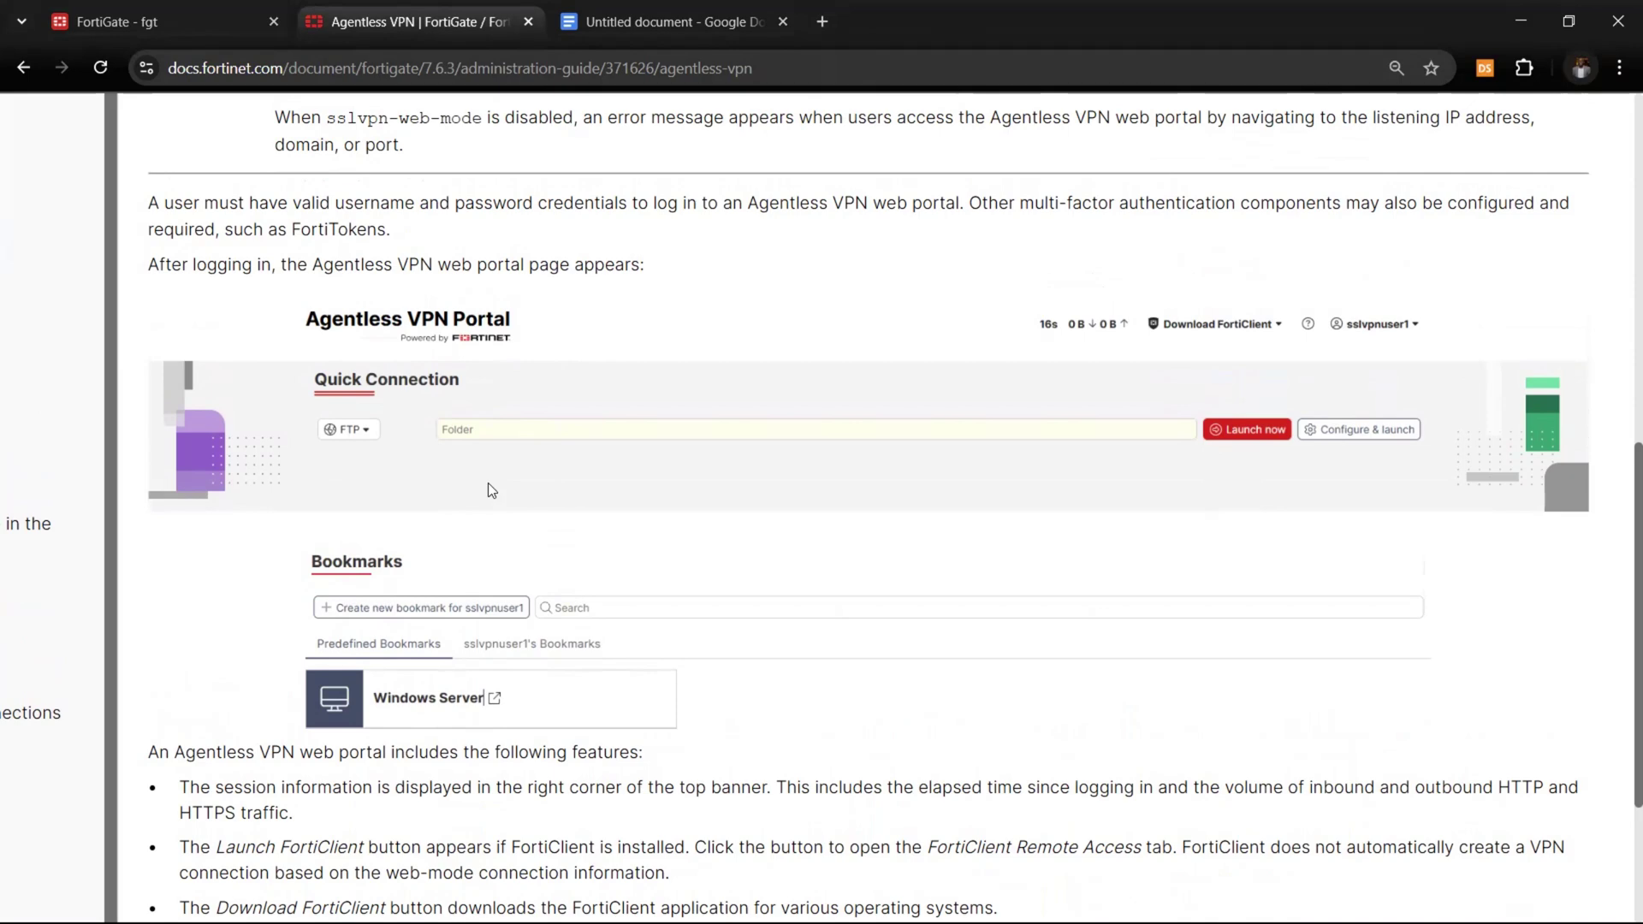
# - Switch to the Google Docs document and examine its network diagram, portal address table and SAML group table
pyautogui.click(566, 18)
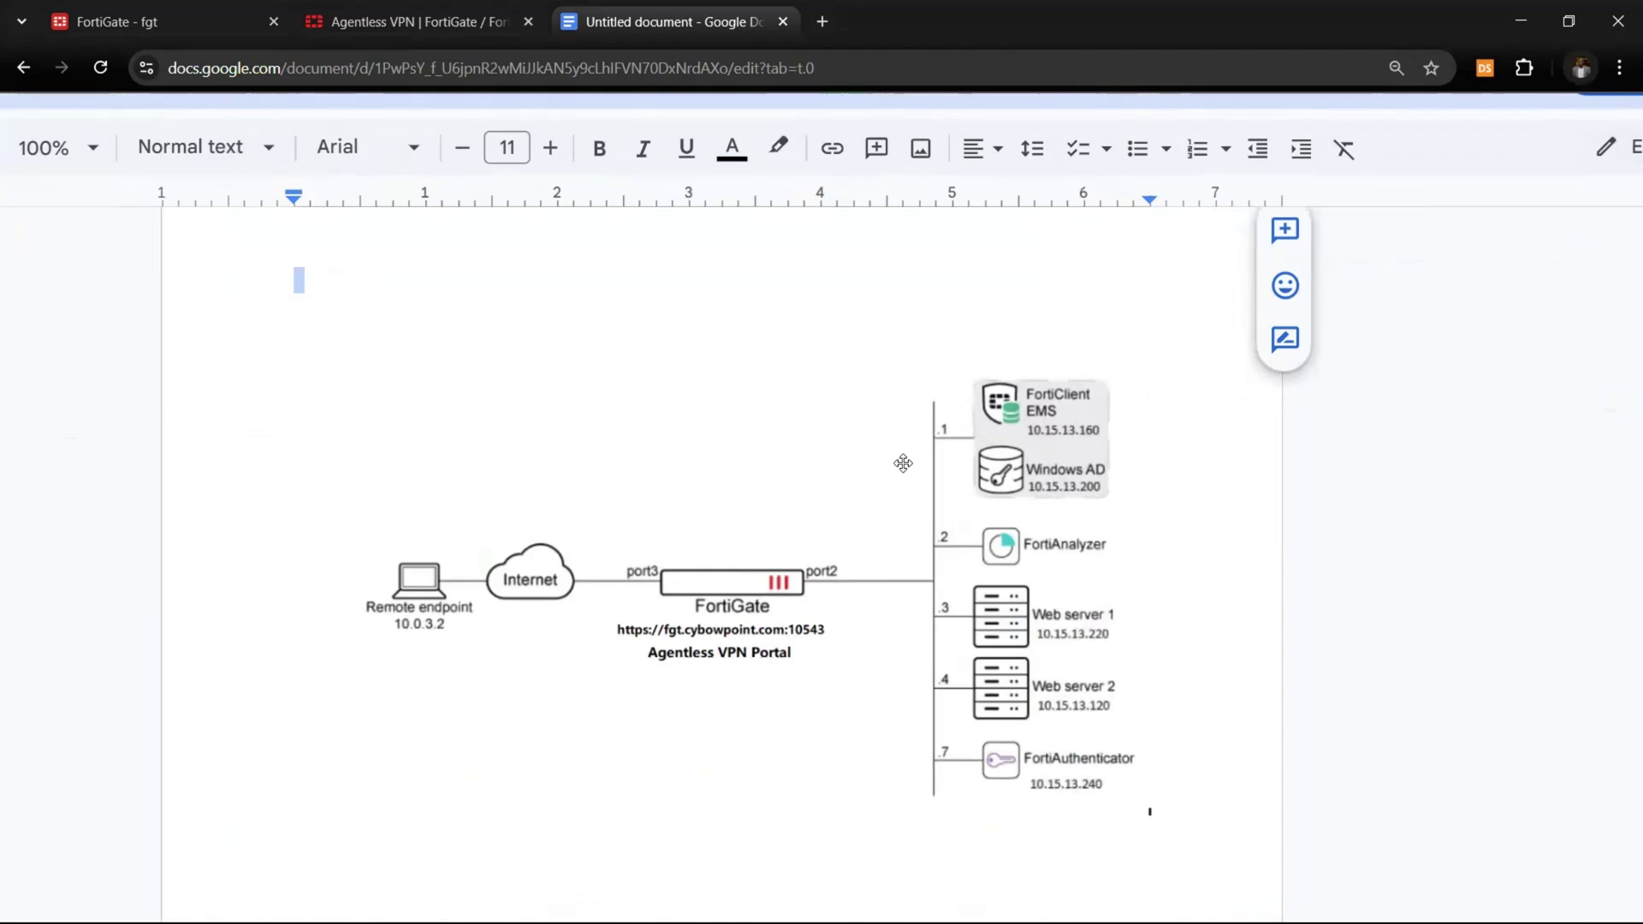
pyautogui.scroll(-1, 622, 501)
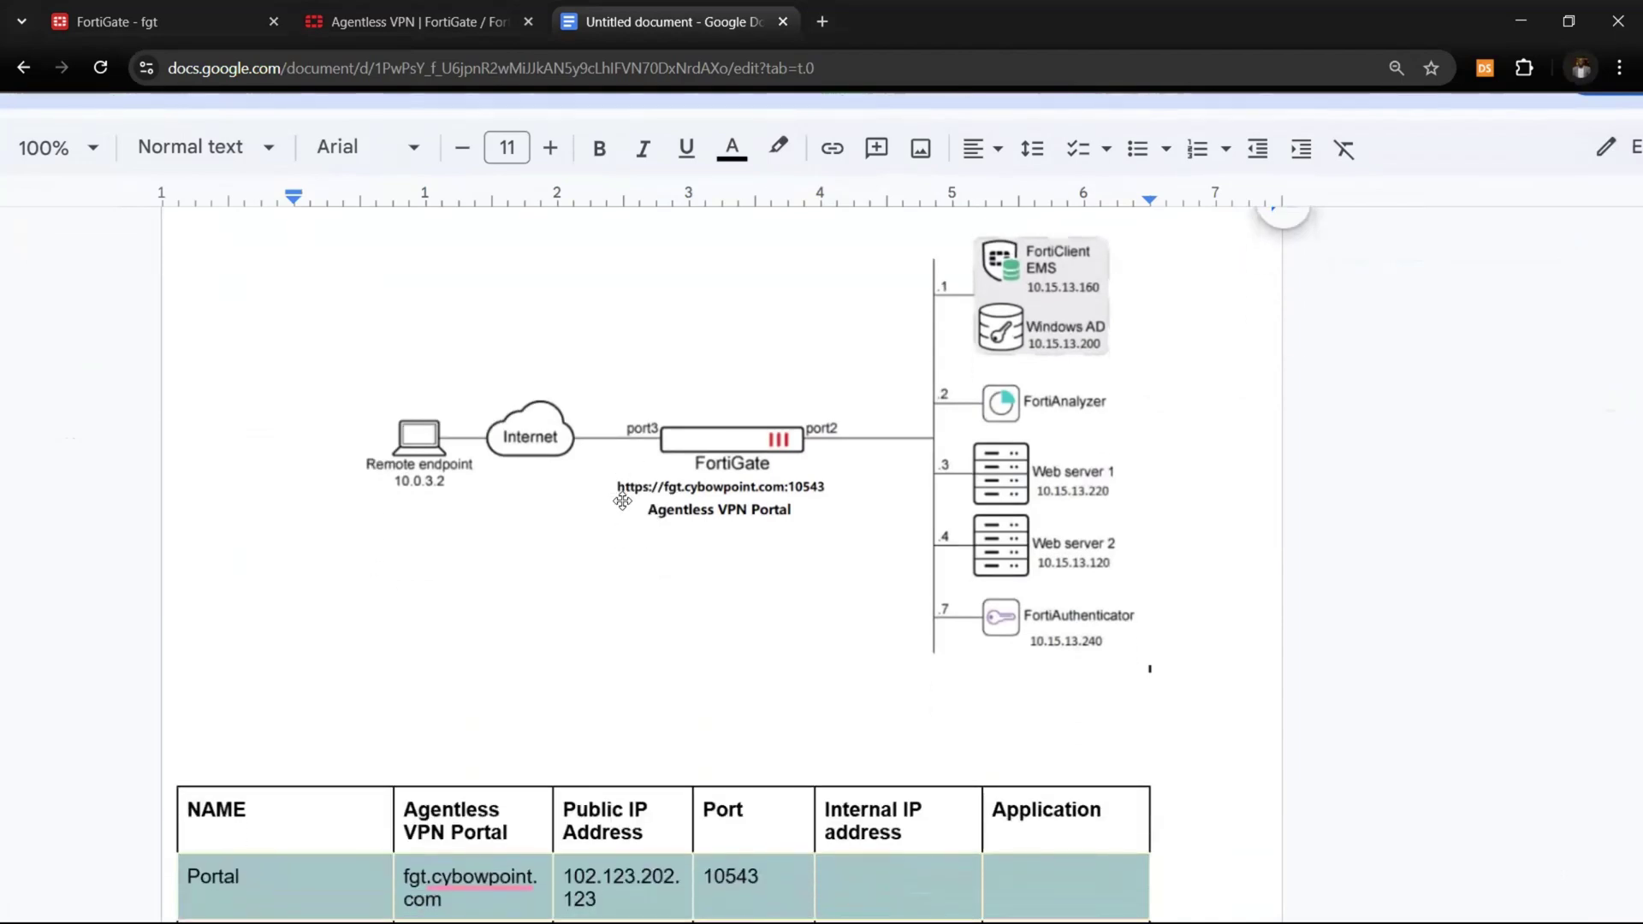
pyautogui.scroll(1, 622, 501)
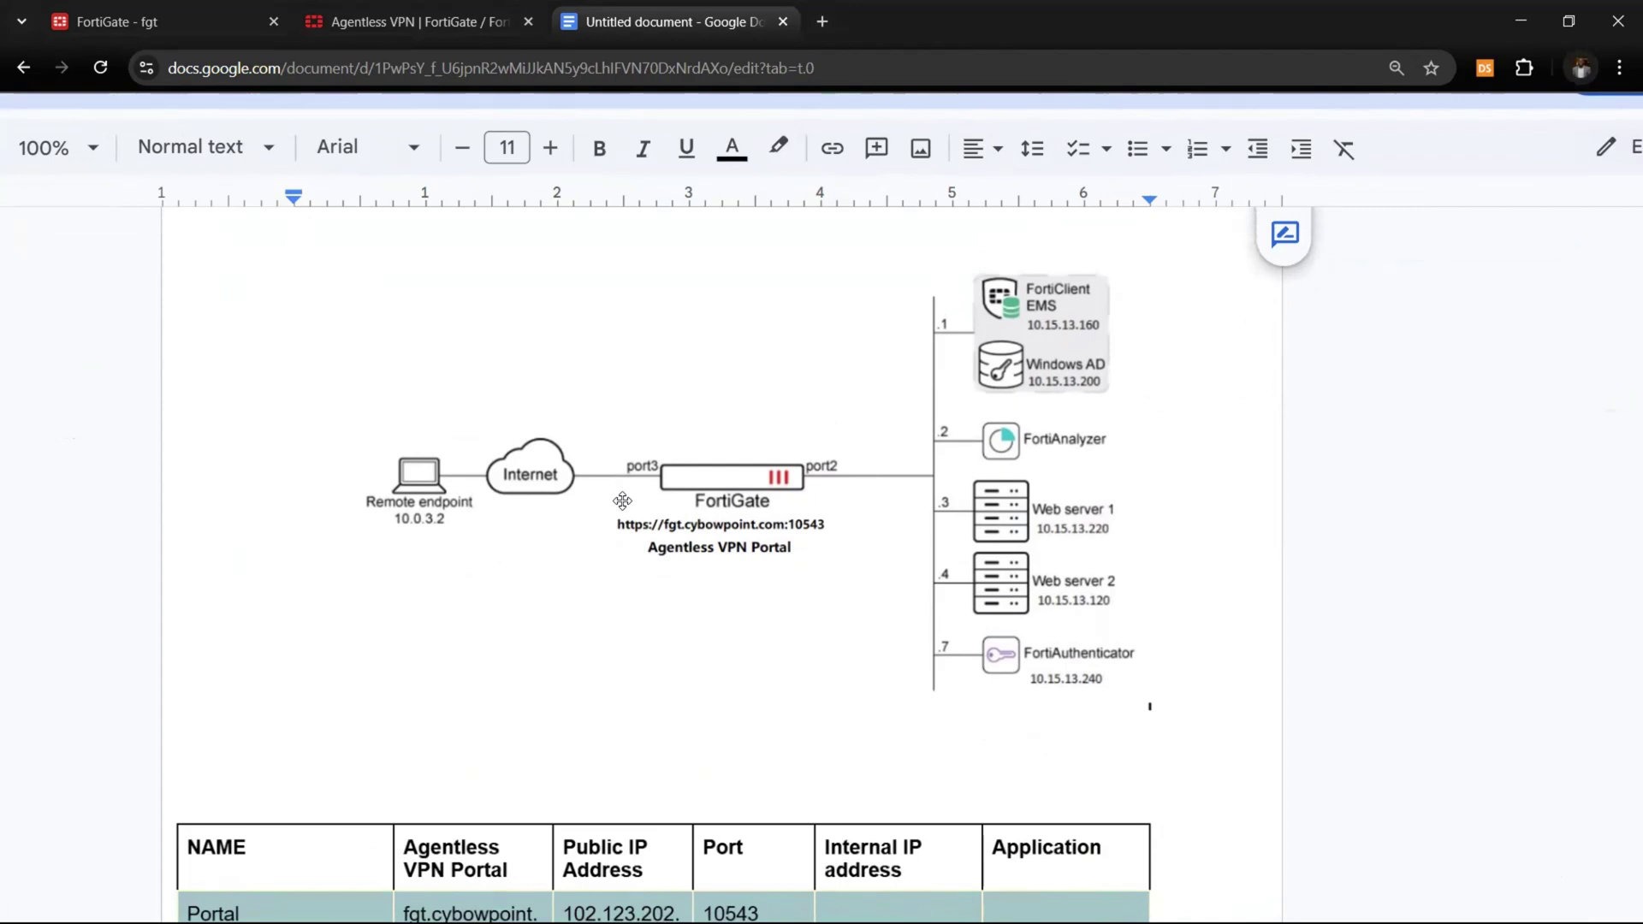
pyautogui.scroll(-5, 599, 558)
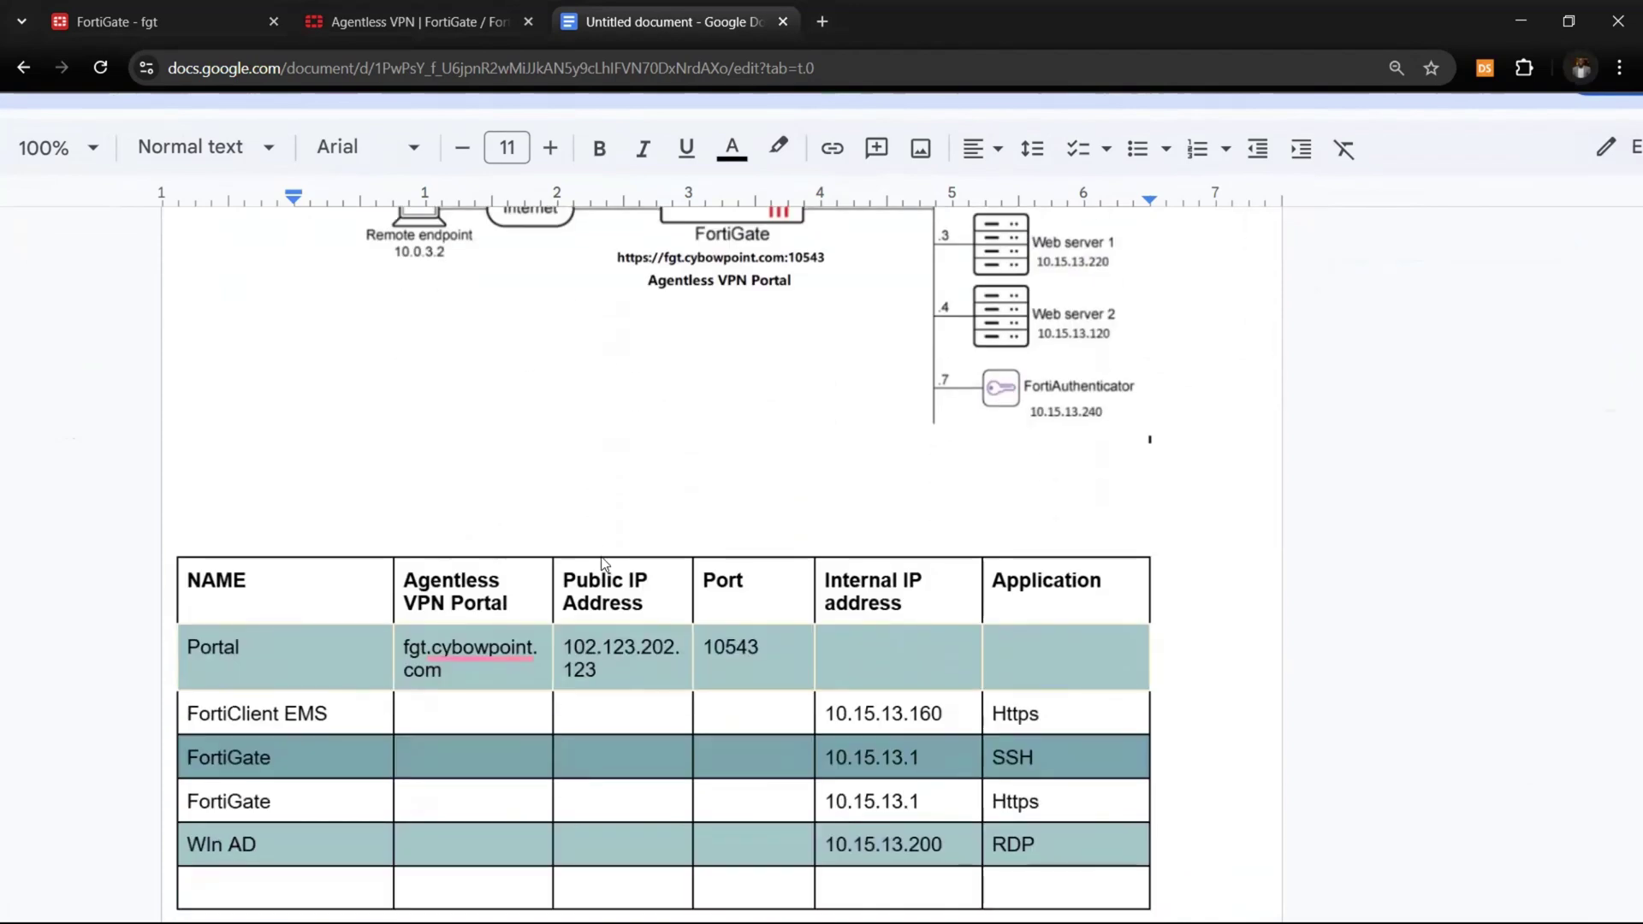
pyautogui.scroll(-3, 604, 562)
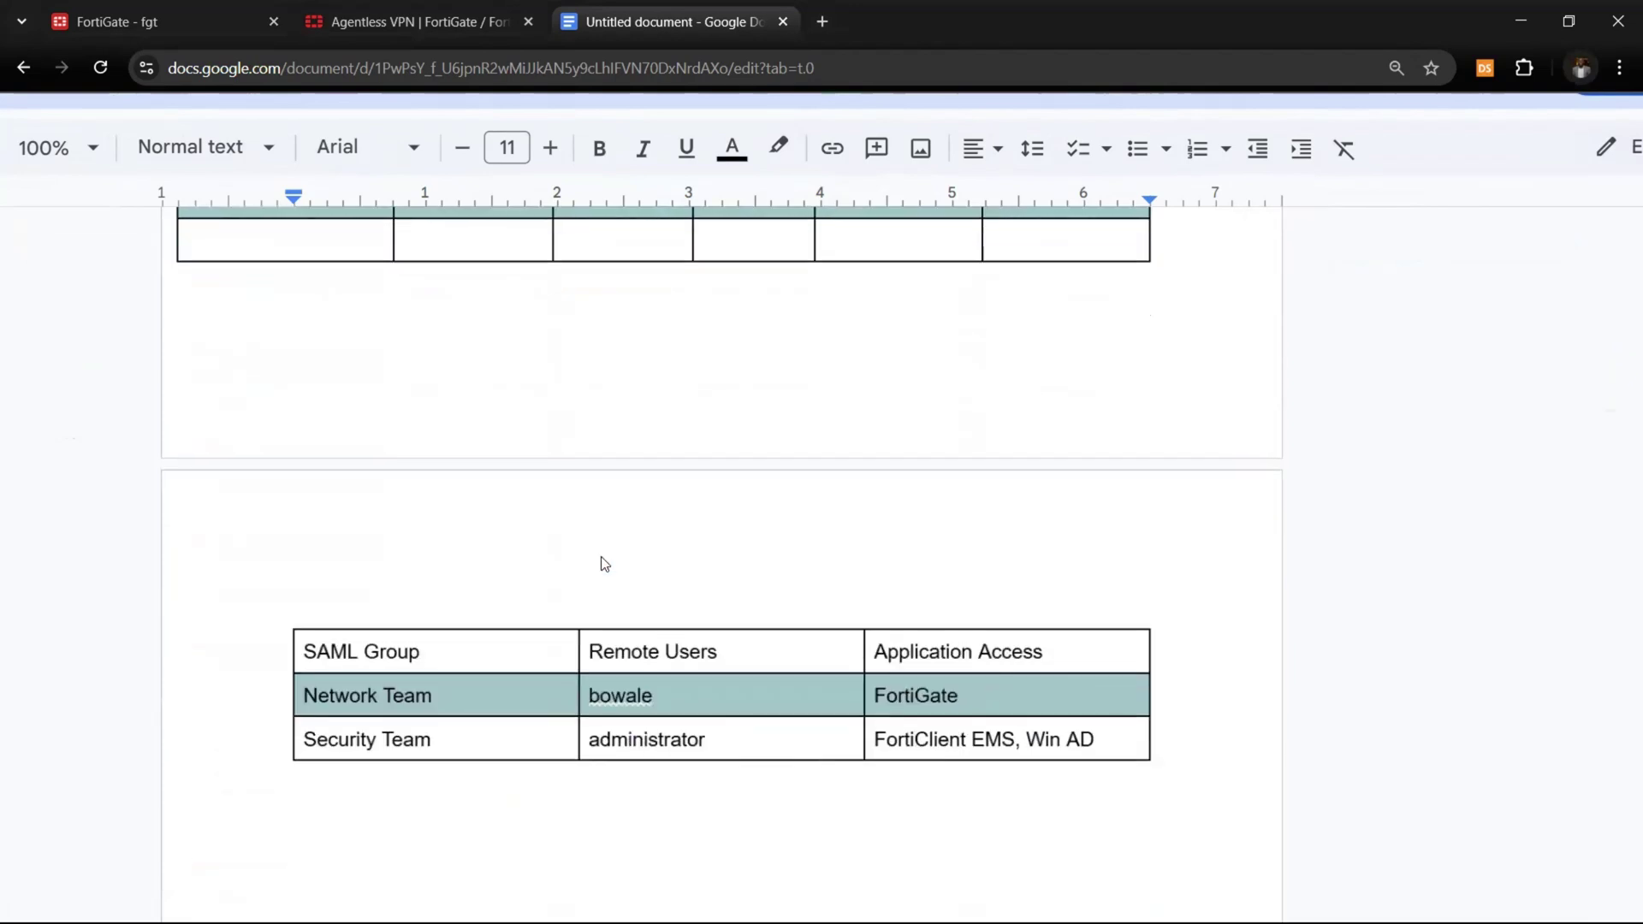
pyautogui.write('*LDAP Group')
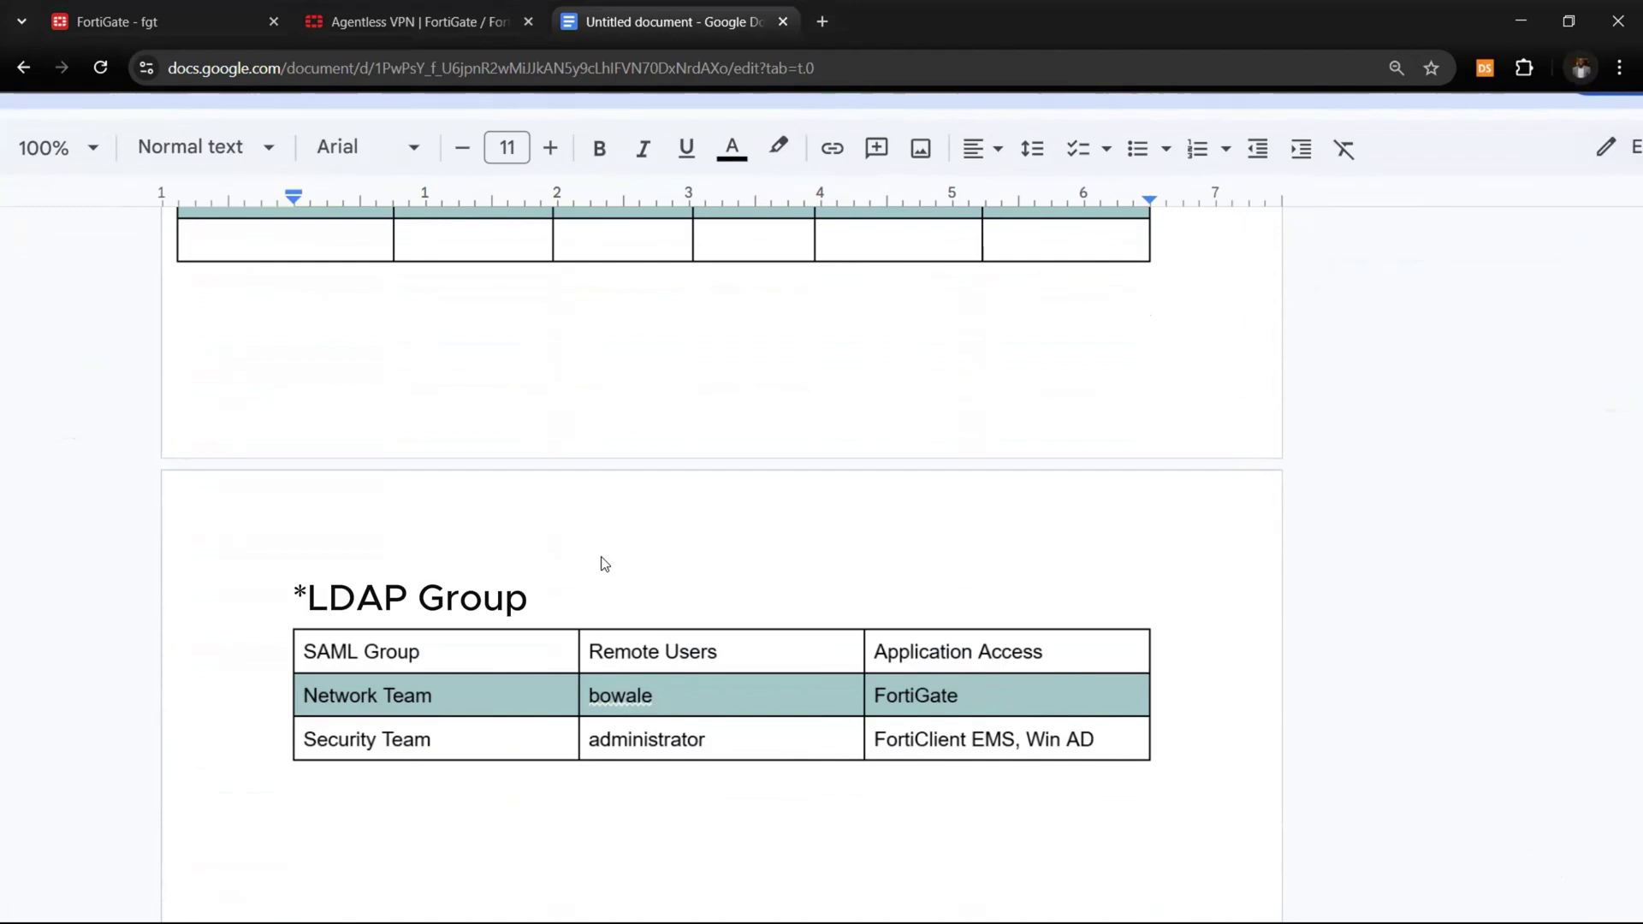
# - Switch to the Fortinet Agentless VPN documentation and read the web portal overview and feature list
pyautogui.click(397, 23)
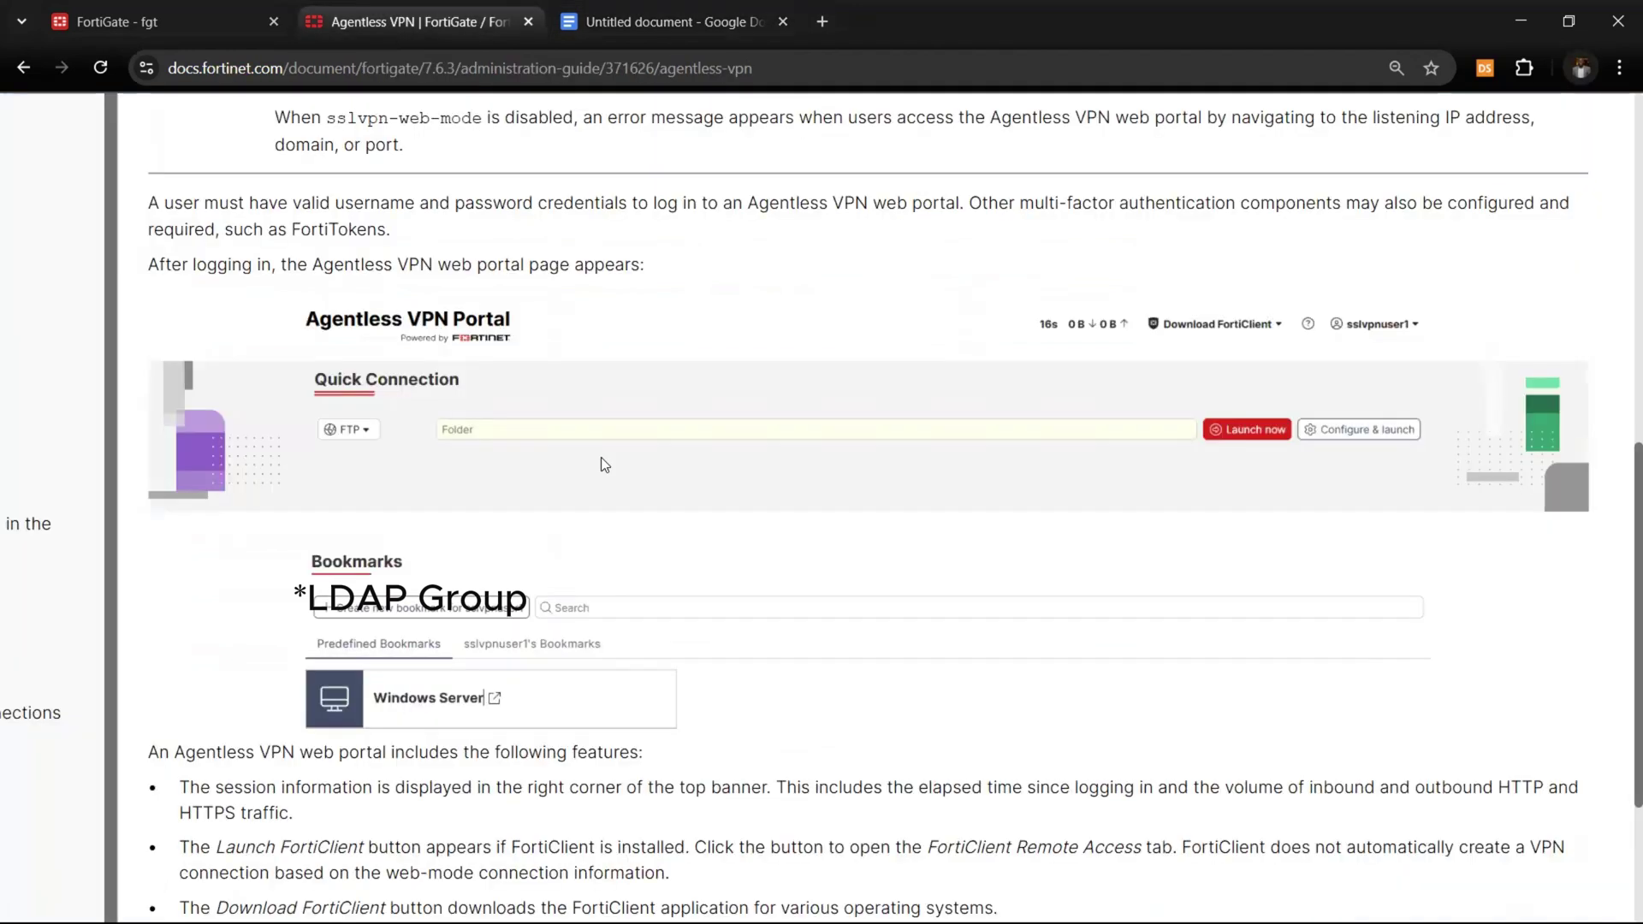
pyautogui.scroll(-1, 664, 614)
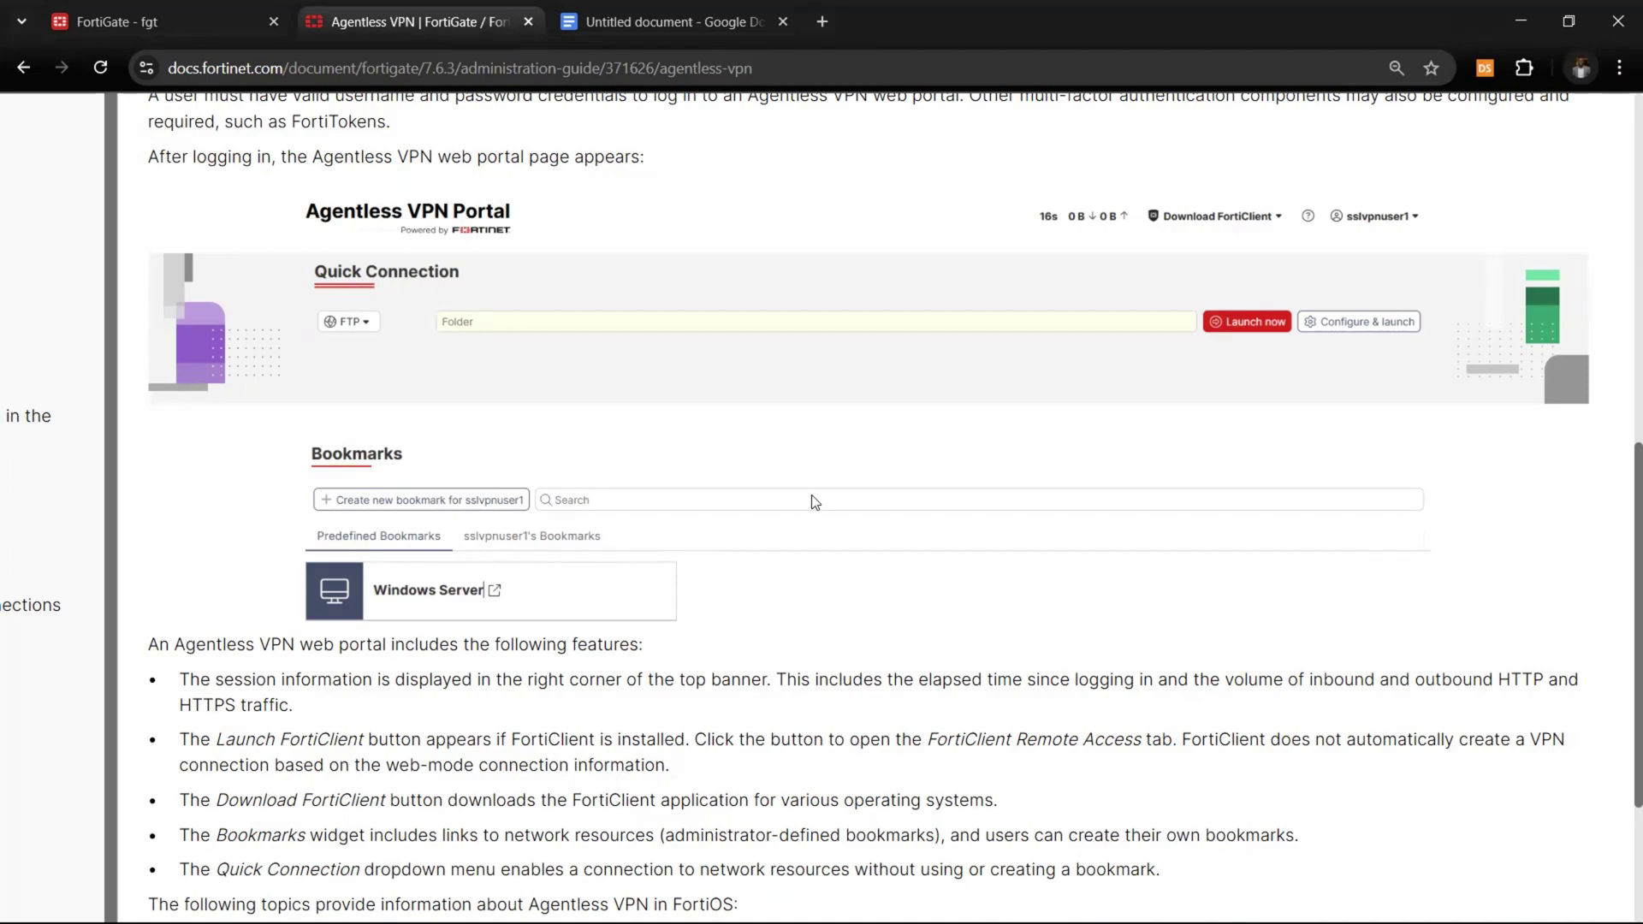
# - Return to the Google Docs document and examine the portal's place in the network diagram and its public IP address and port
pyautogui.hotkey('ctrl', 'Tab')
pyautogui.scroll(10, 592, 462)
pyautogui.scroll(-2, 592, 463)
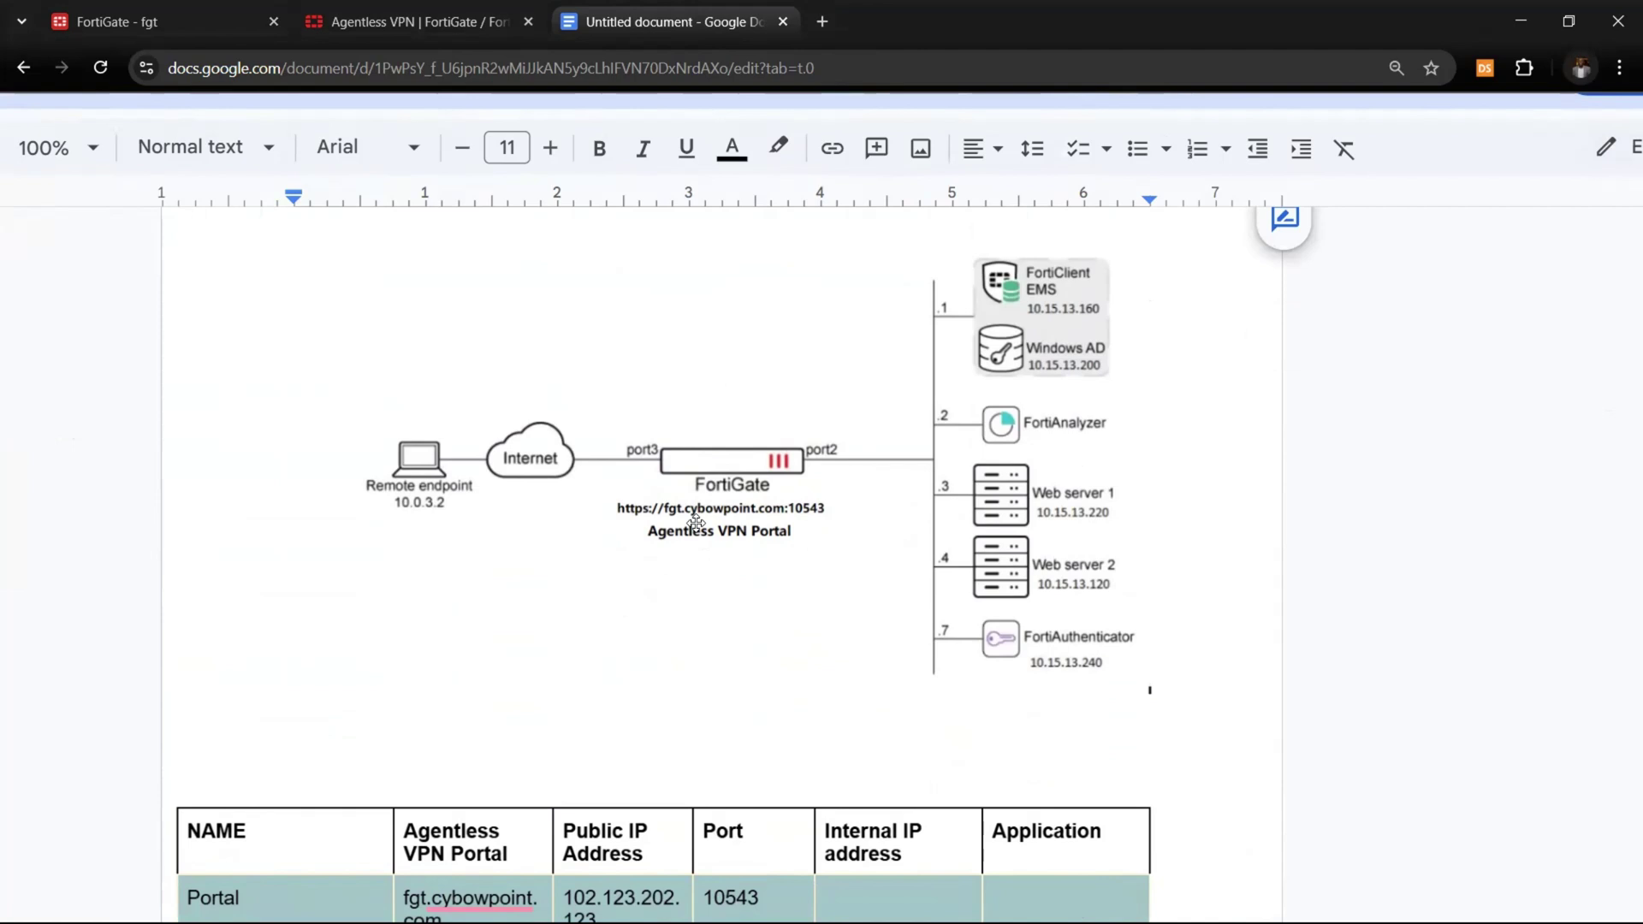
pyautogui.scroll(-1, 696, 679)
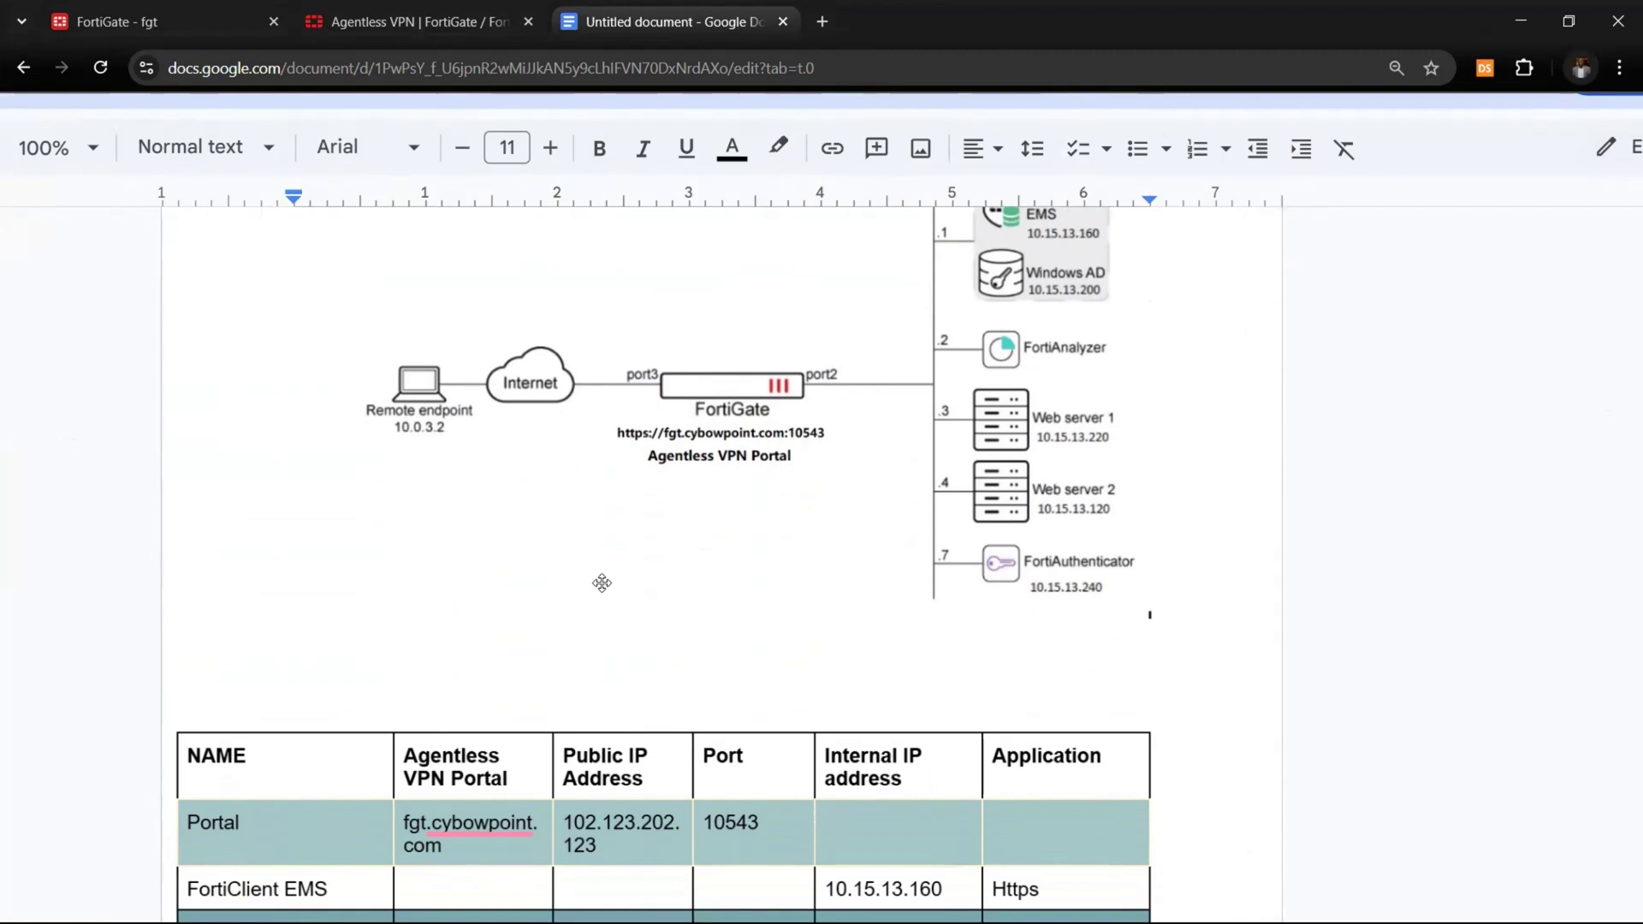
pyautogui.scroll(-2, 601, 583)
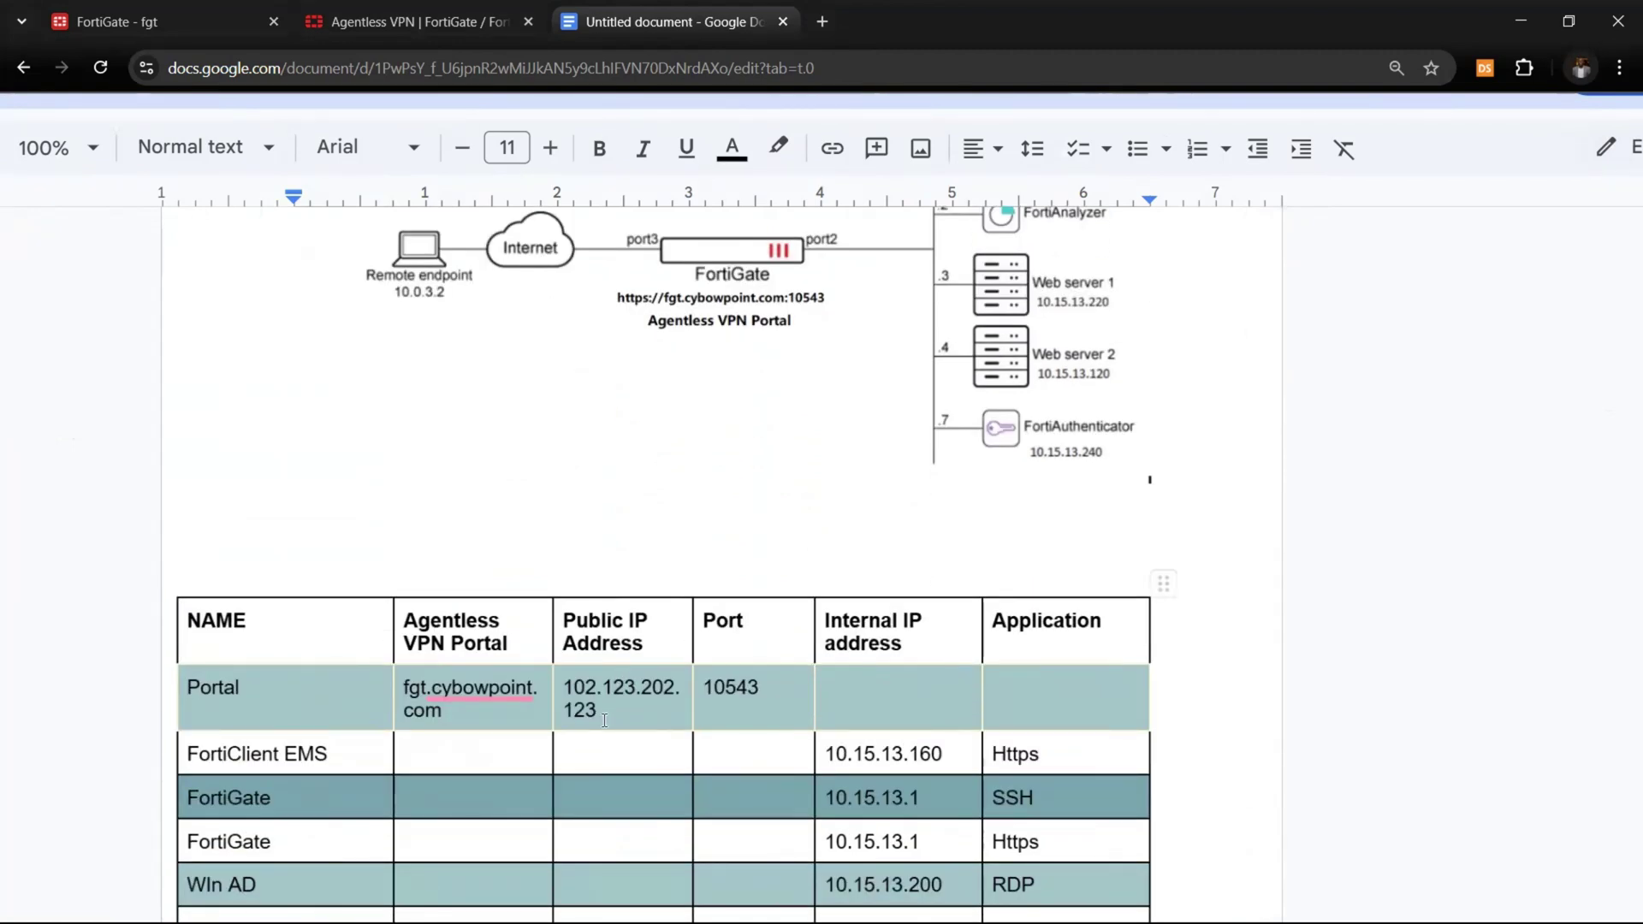
pyautogui.click(604, 721)
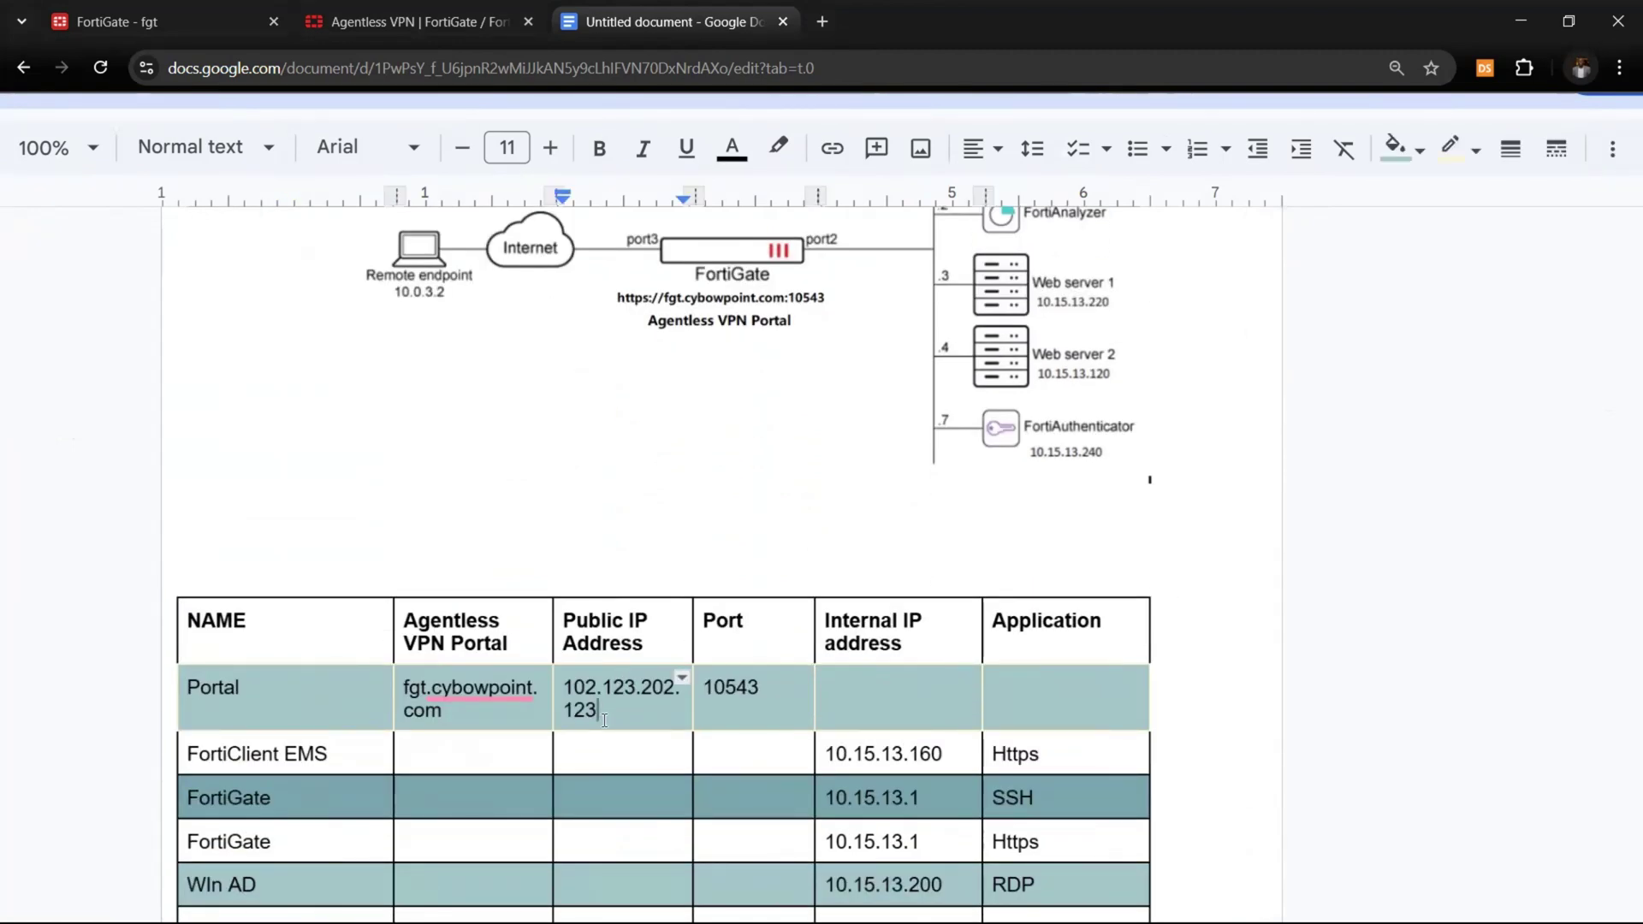
pyautogui.click(775, 691)
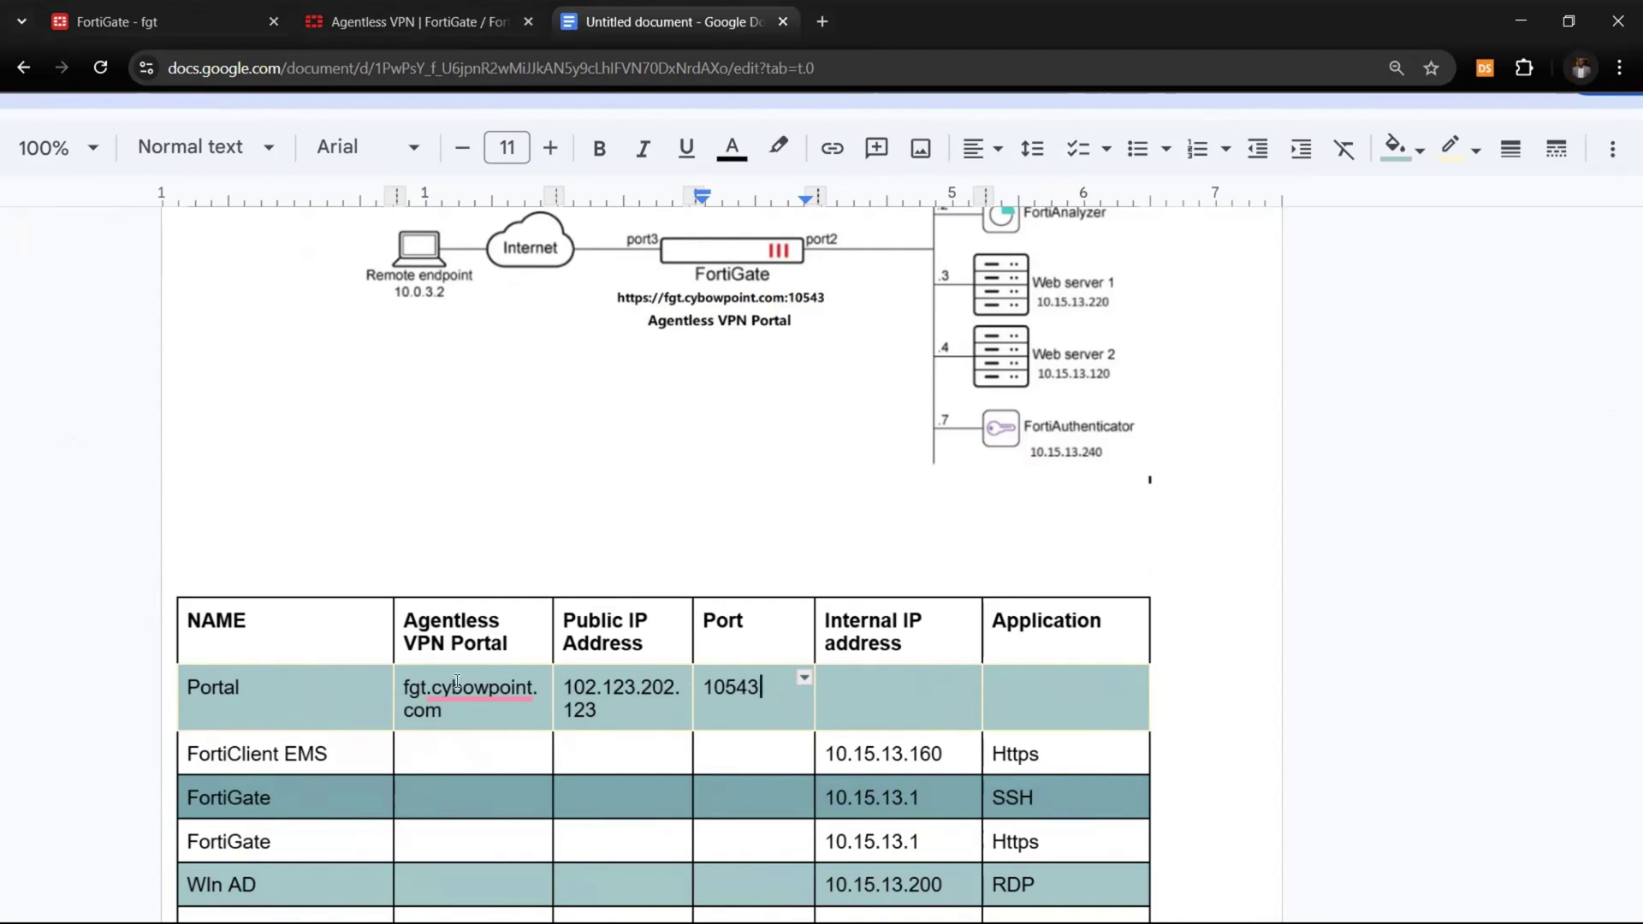
pyautogui.scroll(1, 693, 366)
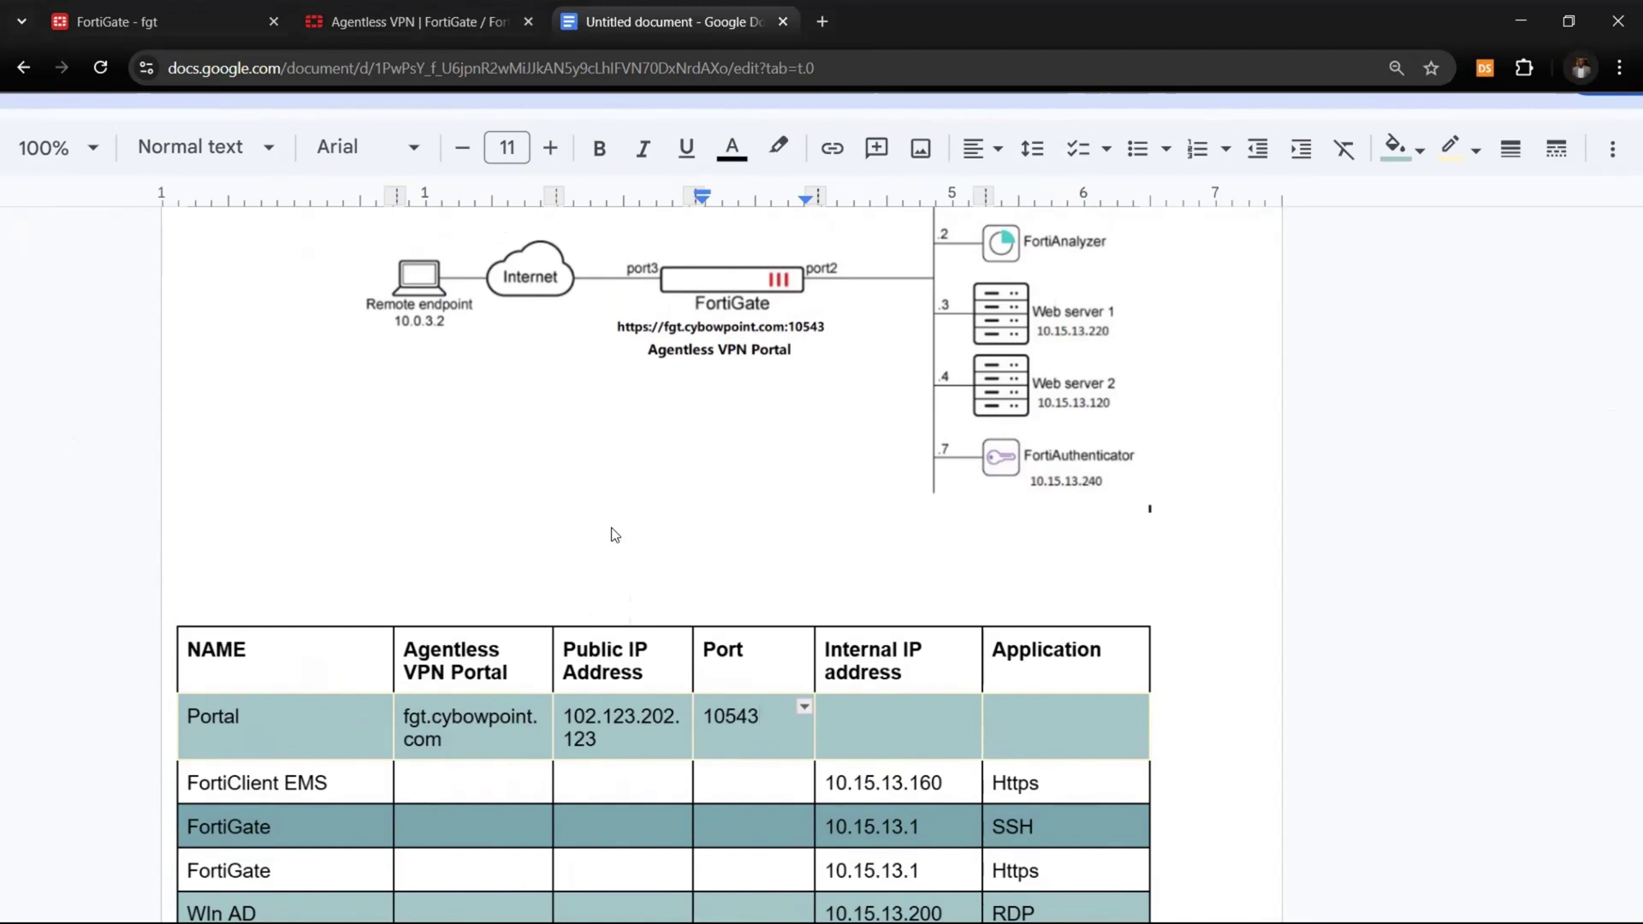
# - Examine which applications each SAML group can access and compare them with the internal address table and network diagram
pyautogui.scroll(-5, 611, 527)
pyautogui.scroll(-5, 610, 527)
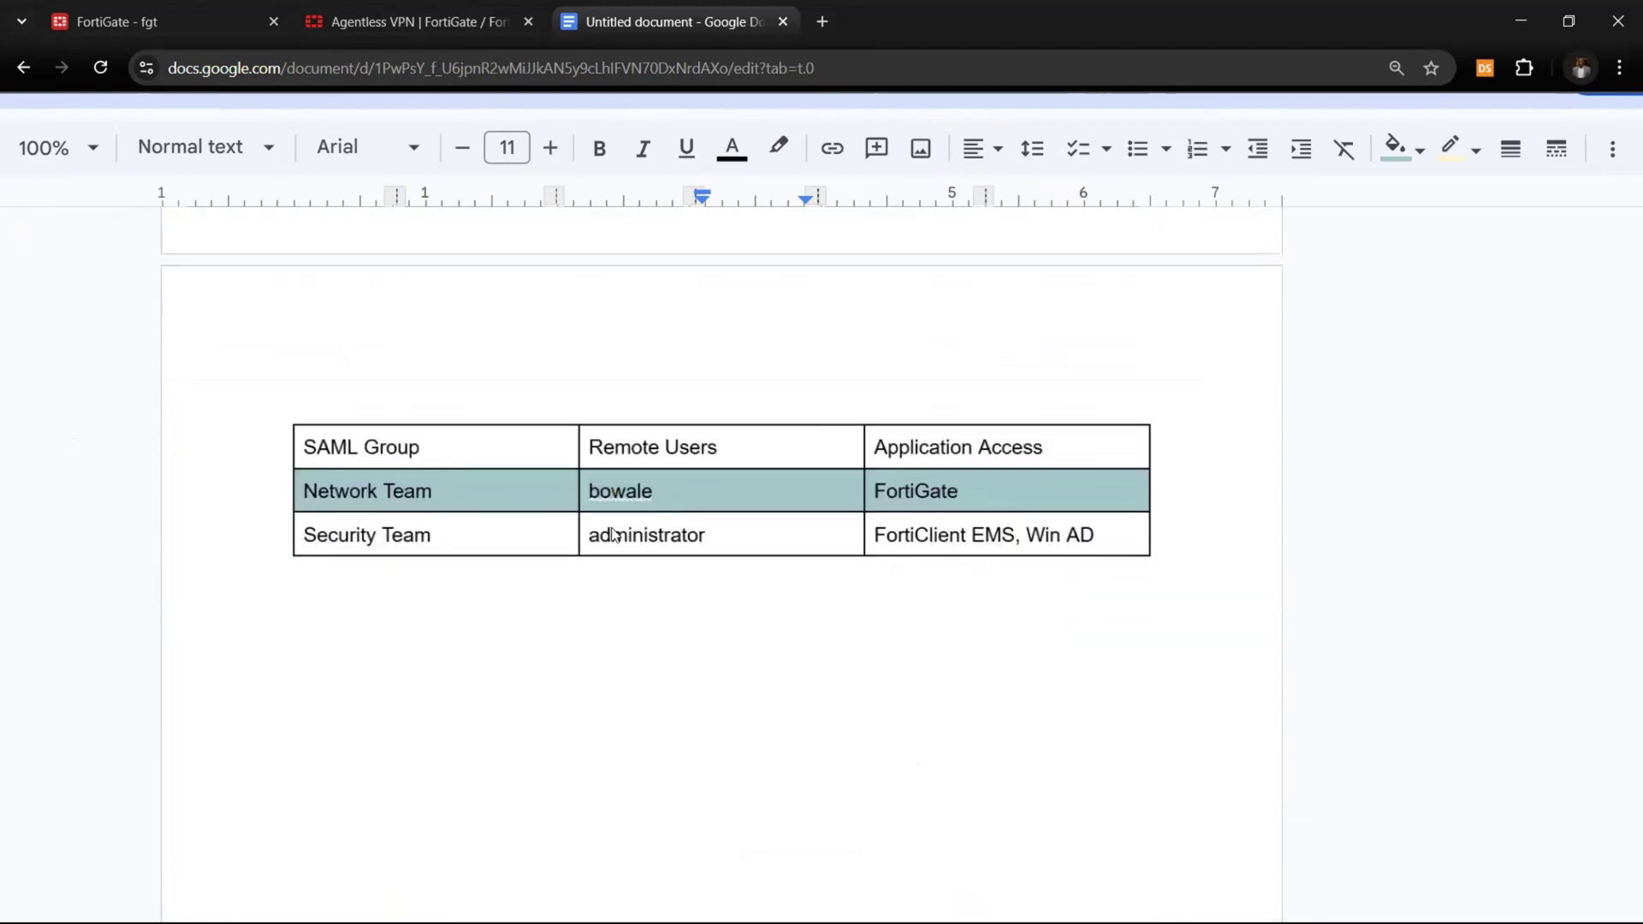
pyautogui.scroll(1, 611, 527)
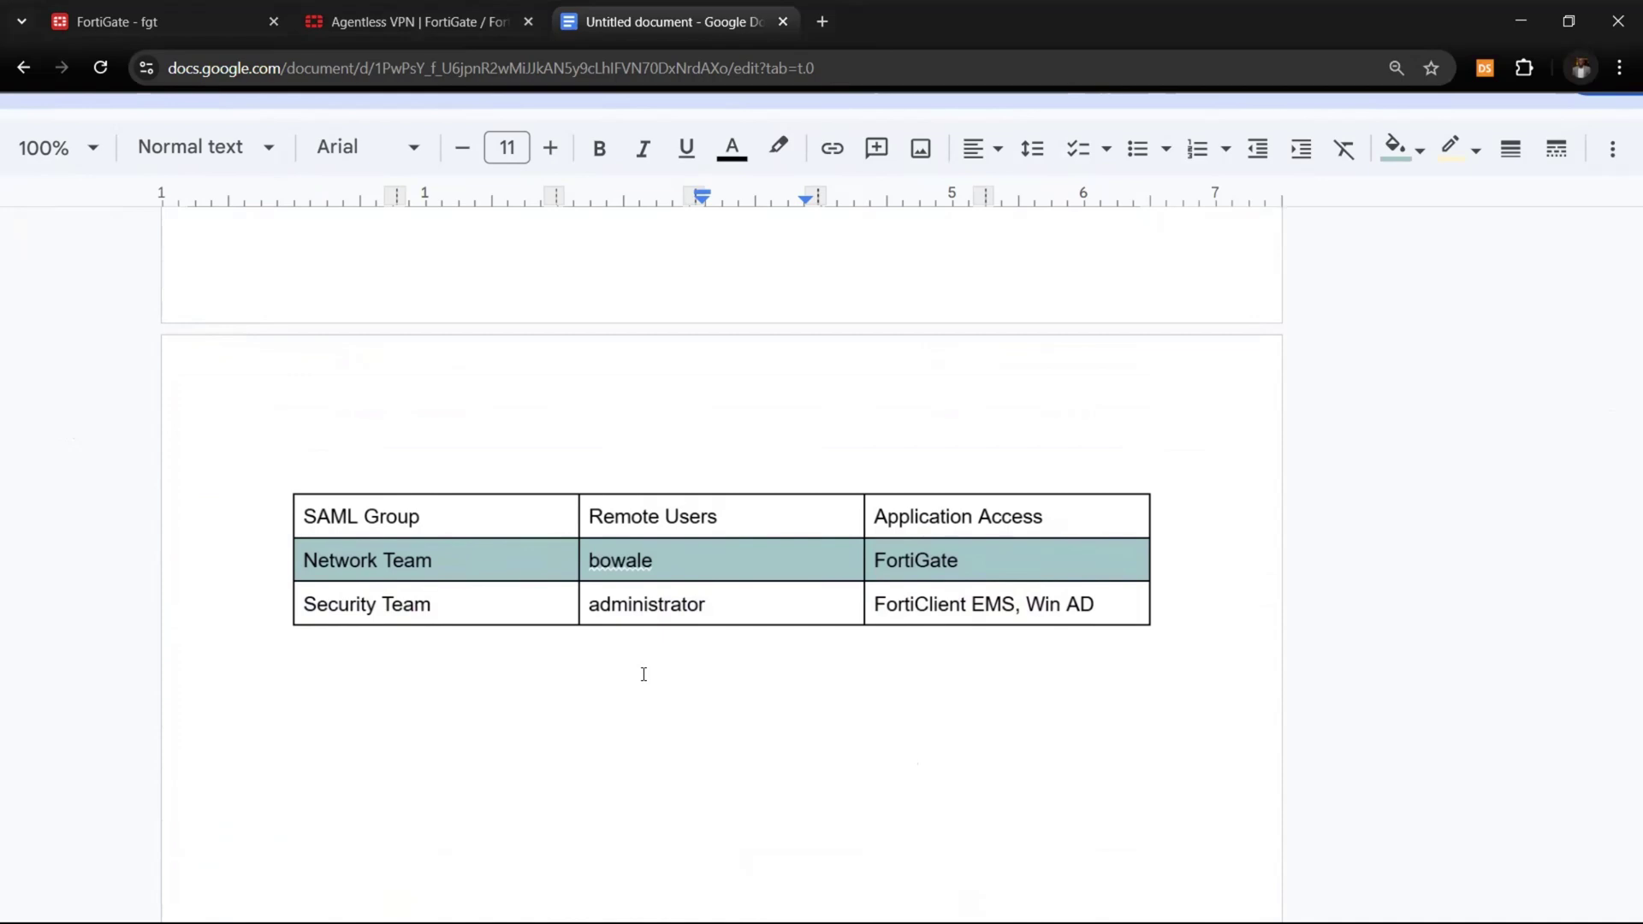
pyautogui.scroll(3, 644, 674)
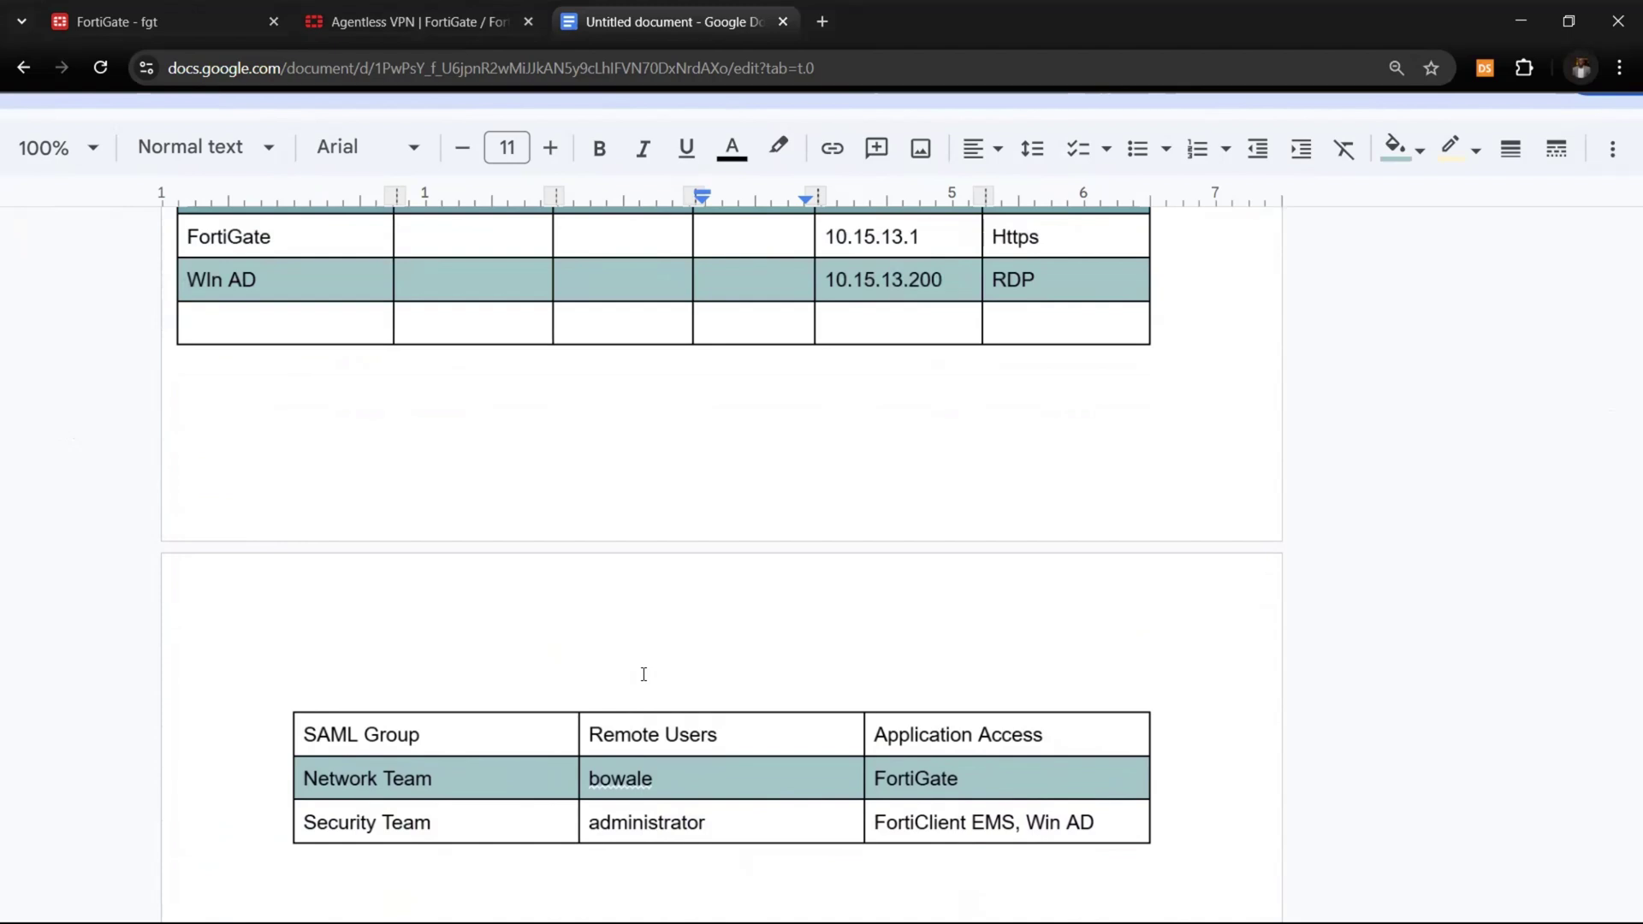
pyautogui.scroll(5, 644, 674)
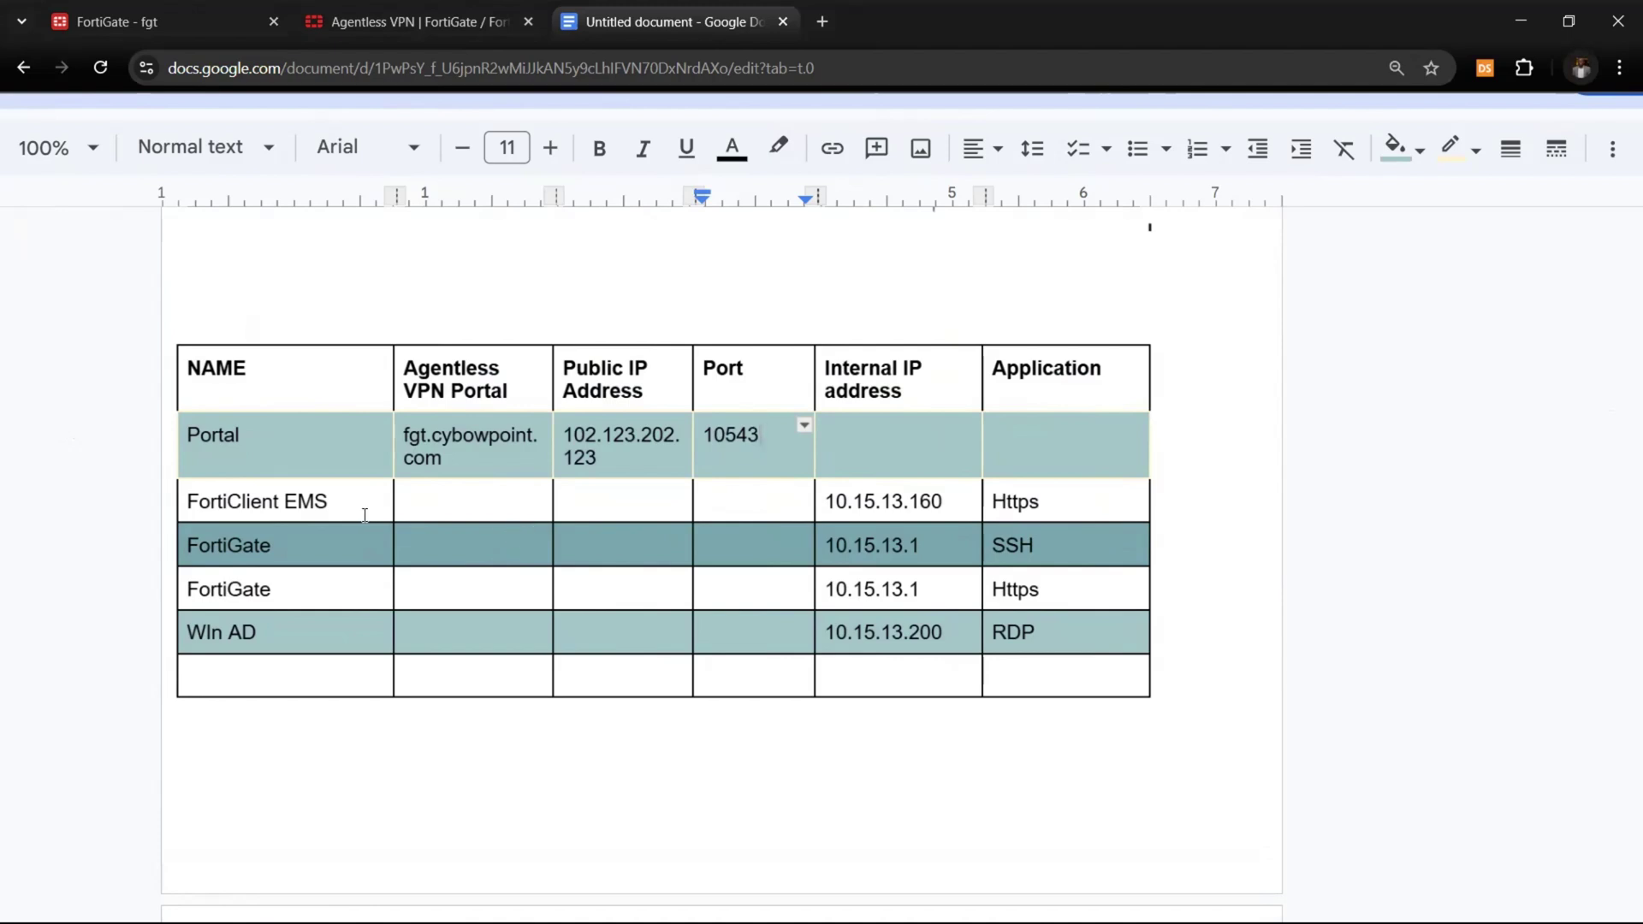
pyautogui.scroll(-4, 364, 514)
pyautogui.scroll(2, 365, 514)
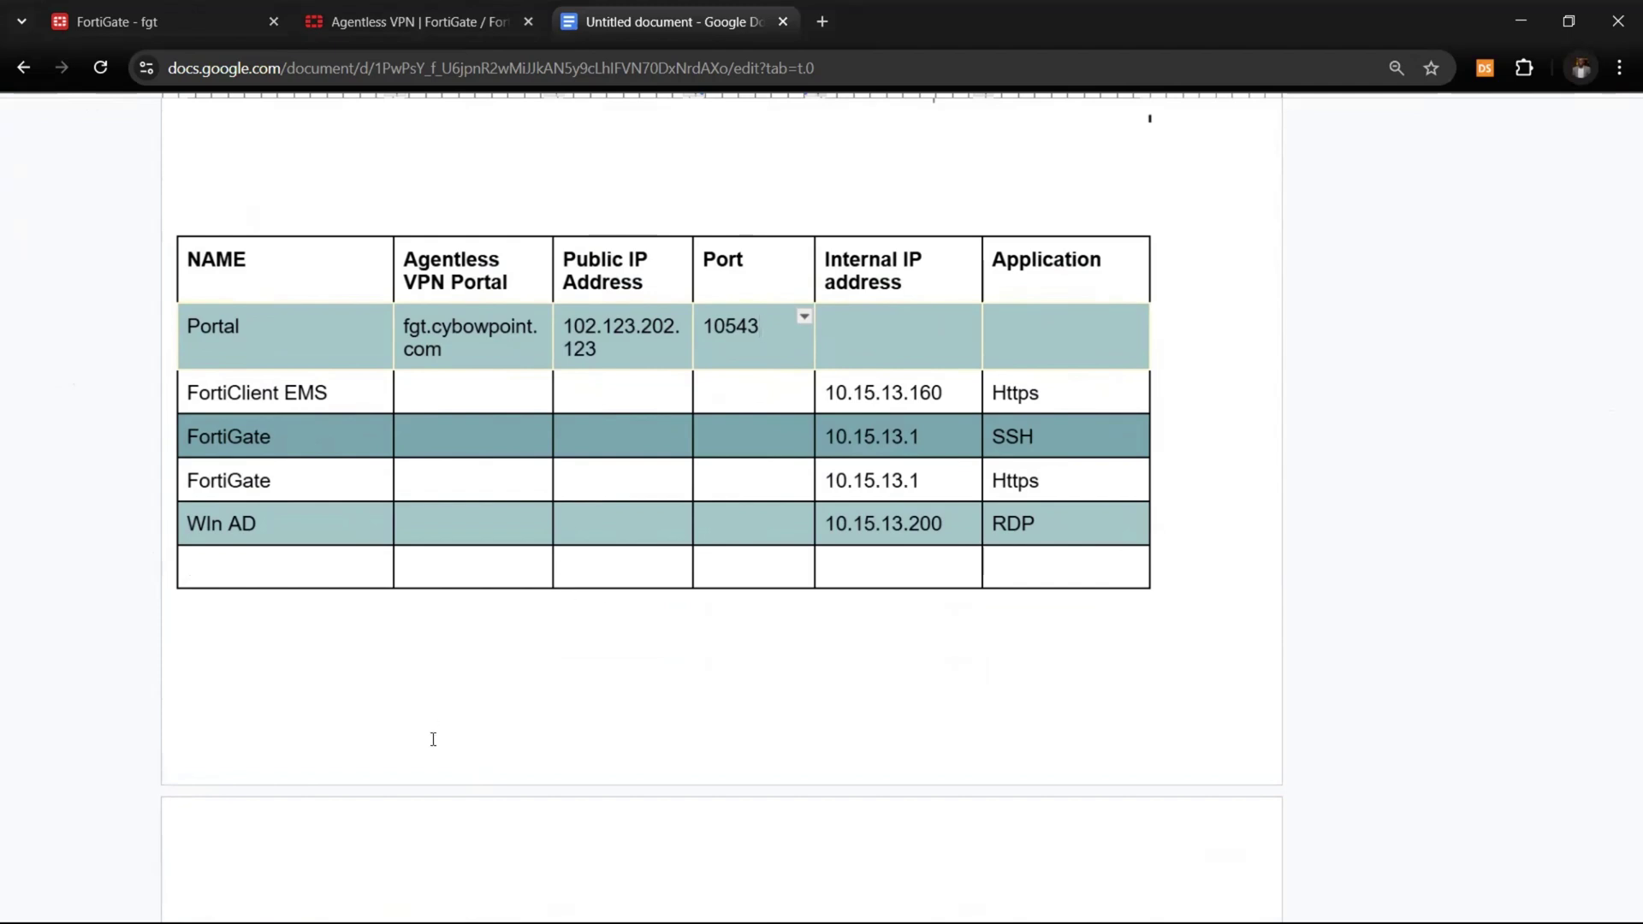
pyautogui.scroll(10, 433, 739)
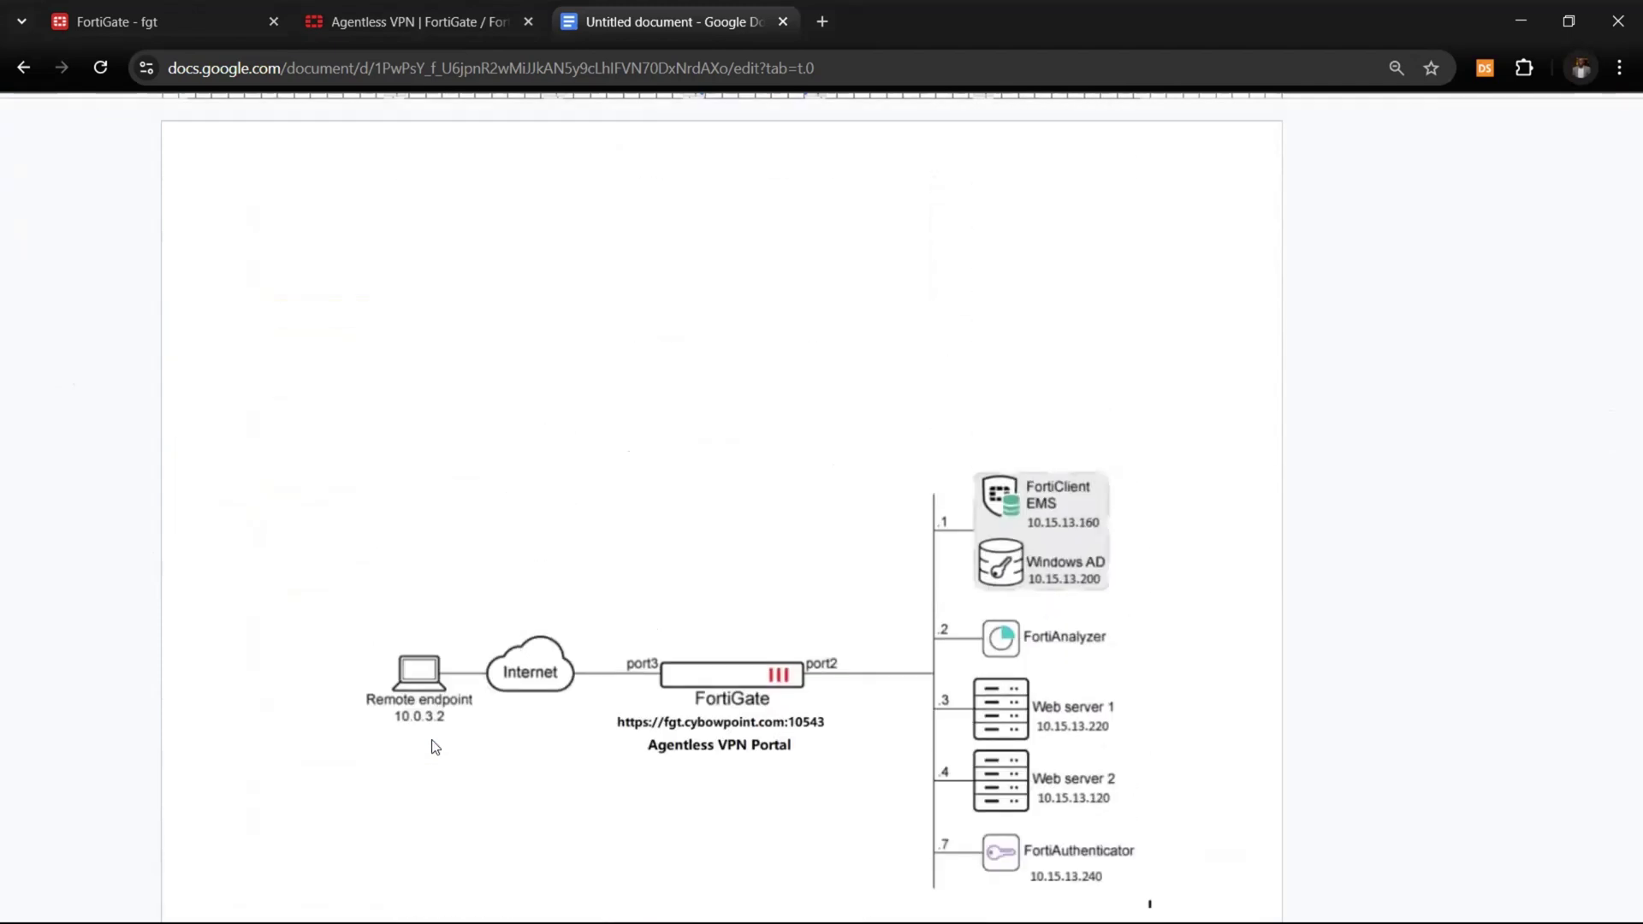
pyautogui.scroll(-2, 434, 747)
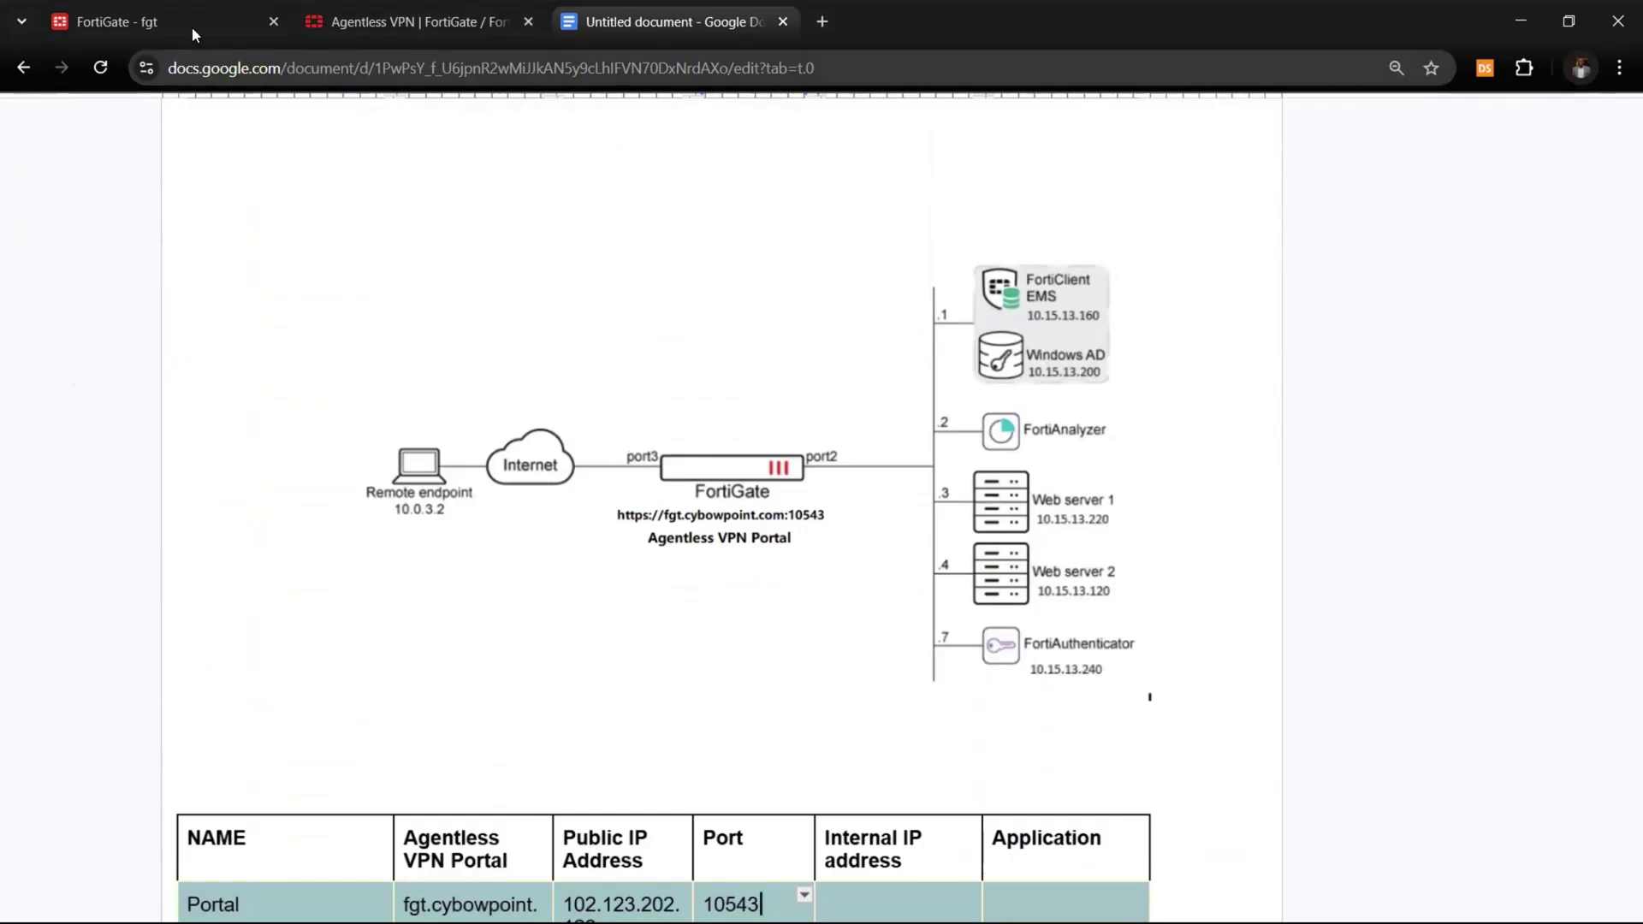
# - Switch to the FortiGate web interface and view the Status dashboard
pyautogui.click(179, 23)
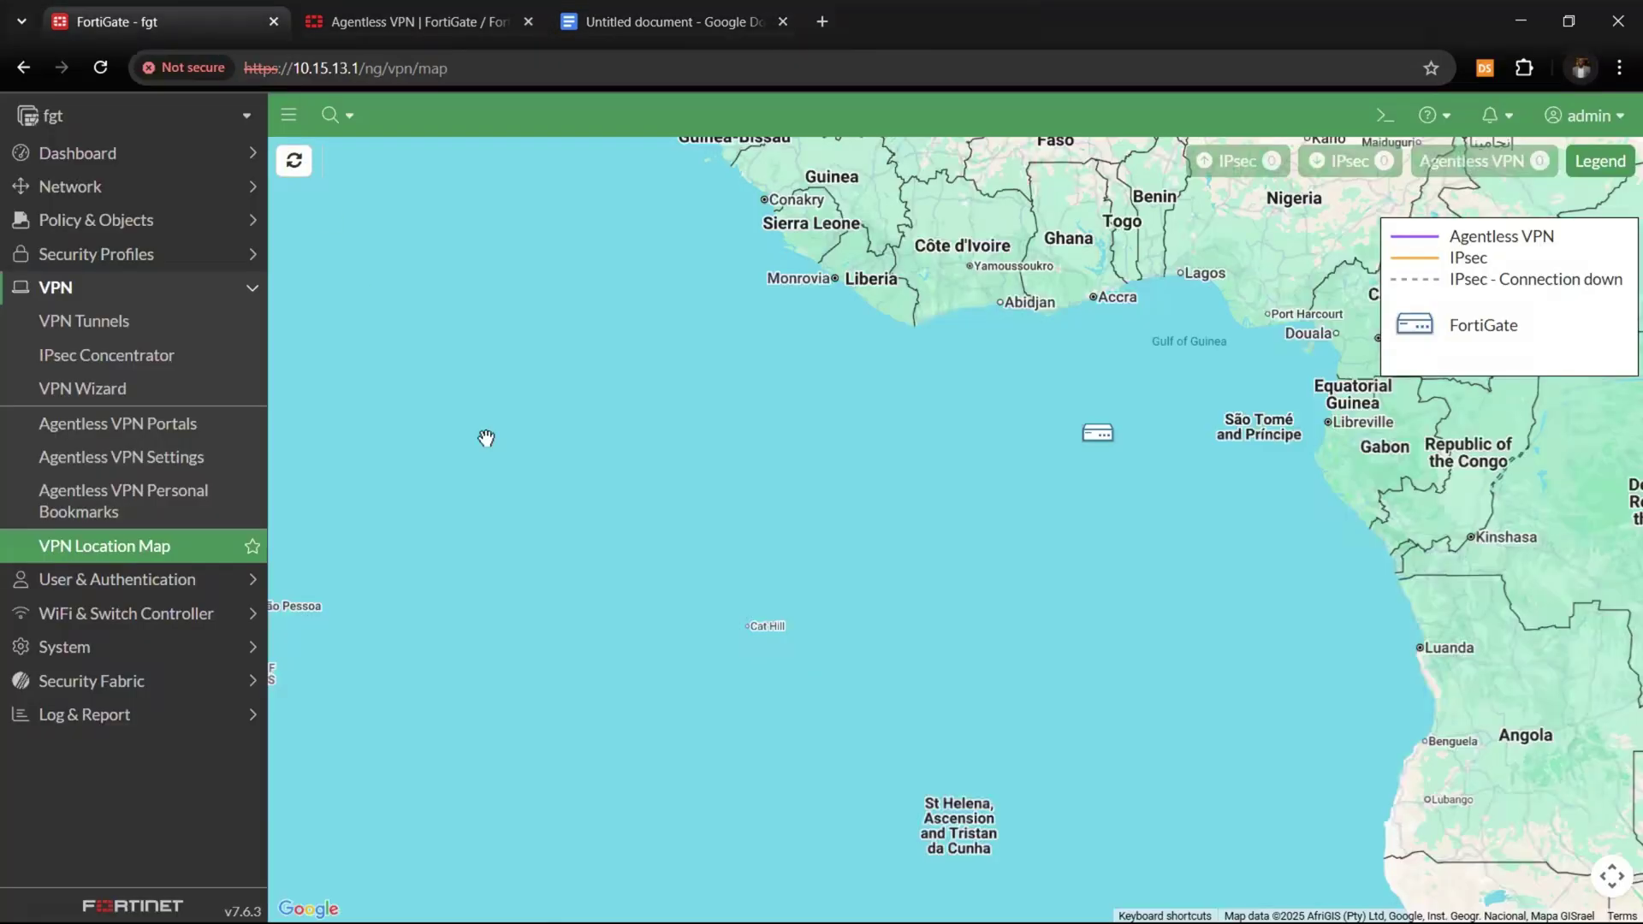
pyautogui.click(154, 185)
pyautogui.click(159, 154)
pyautogui.click(159, 185)
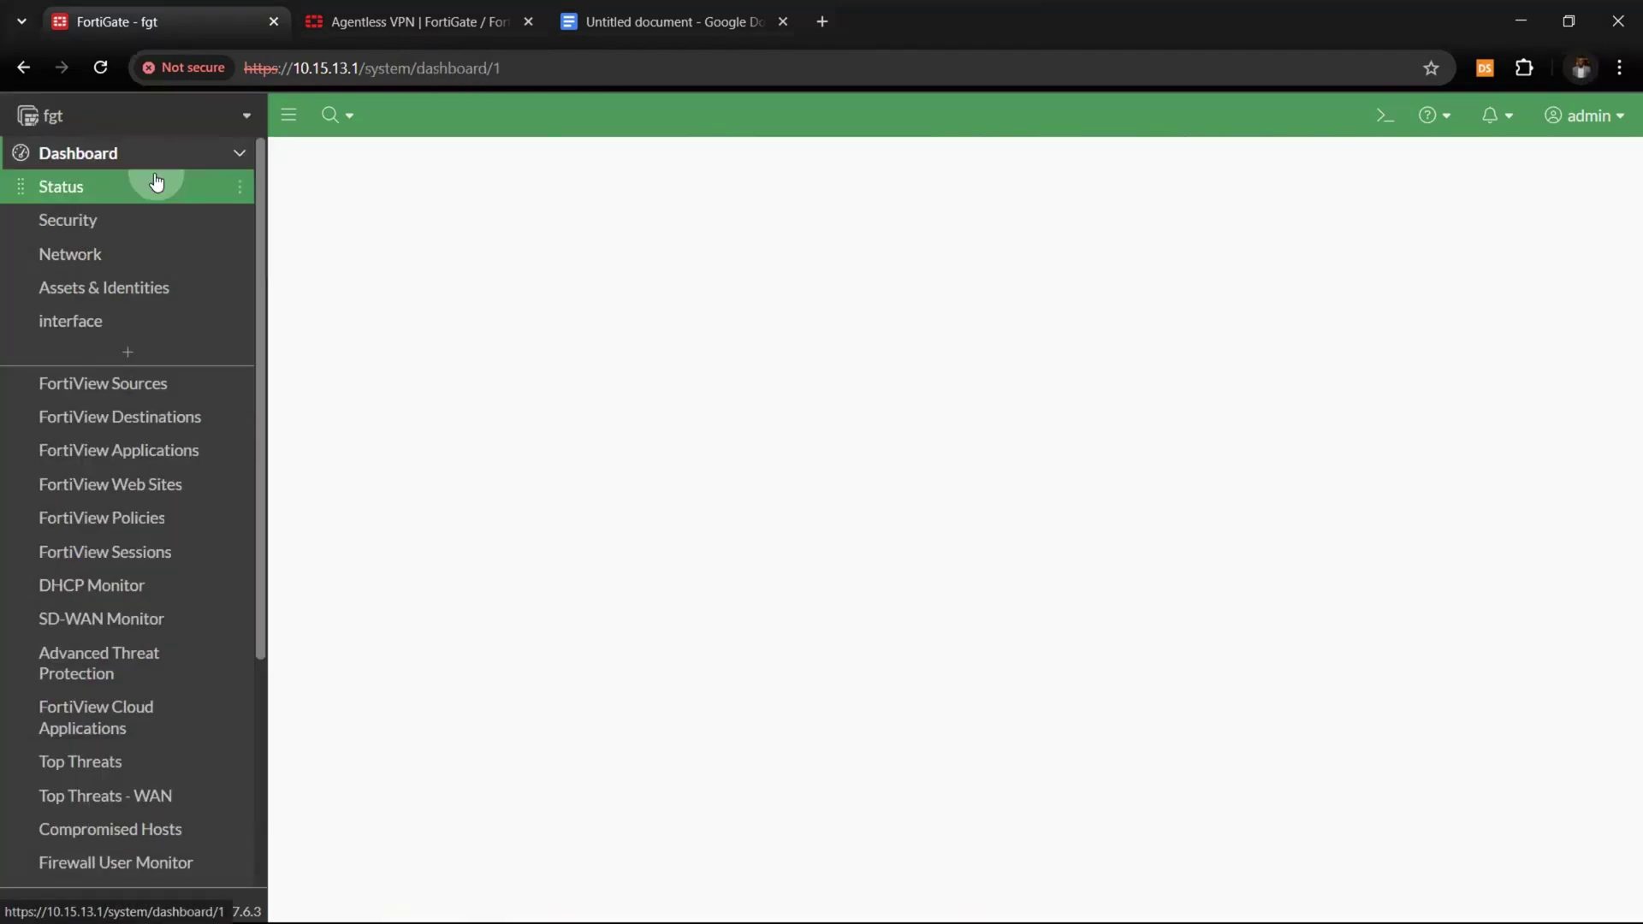
pyautogui.click(159, 154)
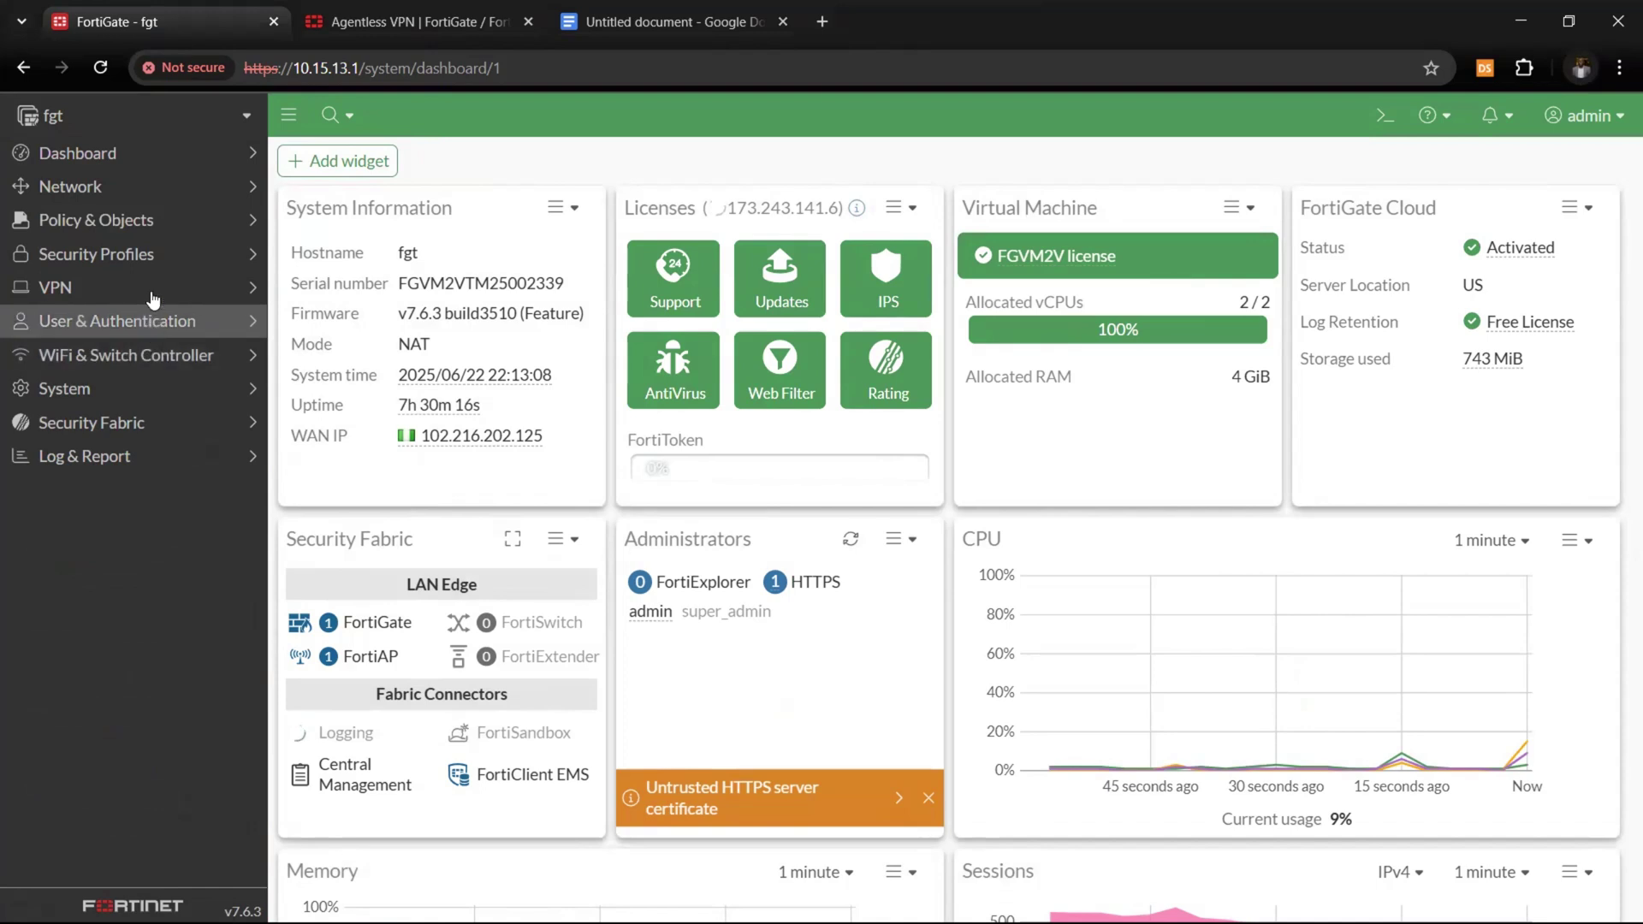
# - In the system's Feature Visibility settings, view the Agentless VPN description and turn on Agentless VPN Realms
pyautogui.click(141, 395)
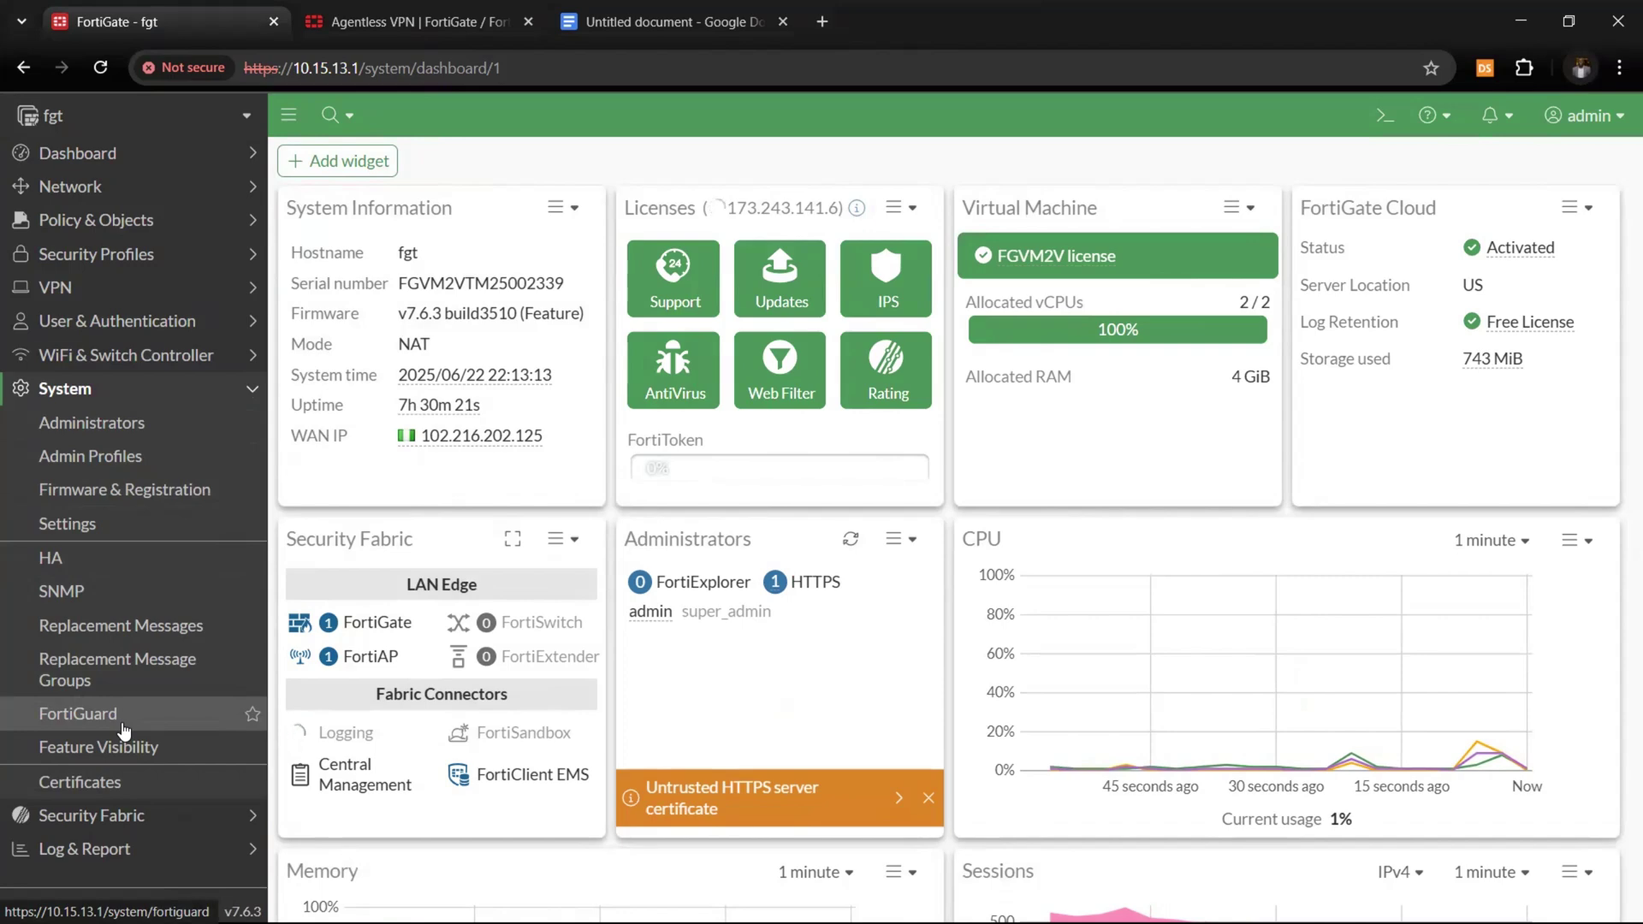
pyautogui.click(102, 747)
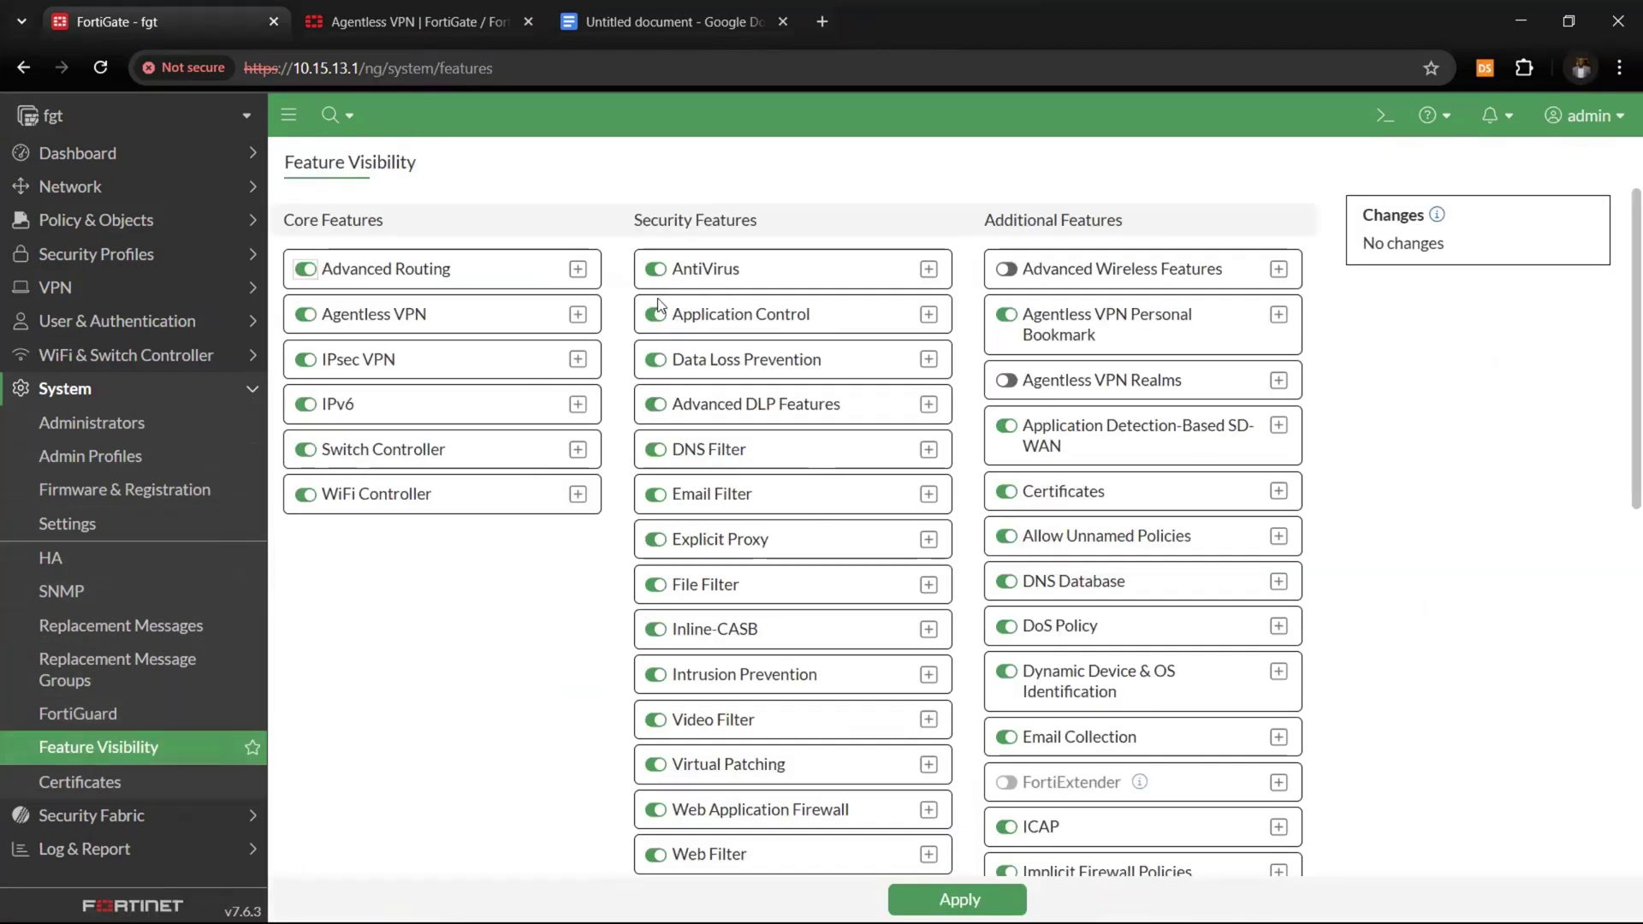
pyautogui.click(305, 322)
pyautogui.click(308, 324)
pyautogui.moveTo(341, 323); pyautogui.dragTo(634, 322)
pyautogui.click(1464, 552)
pyautogui.click(577, 316)
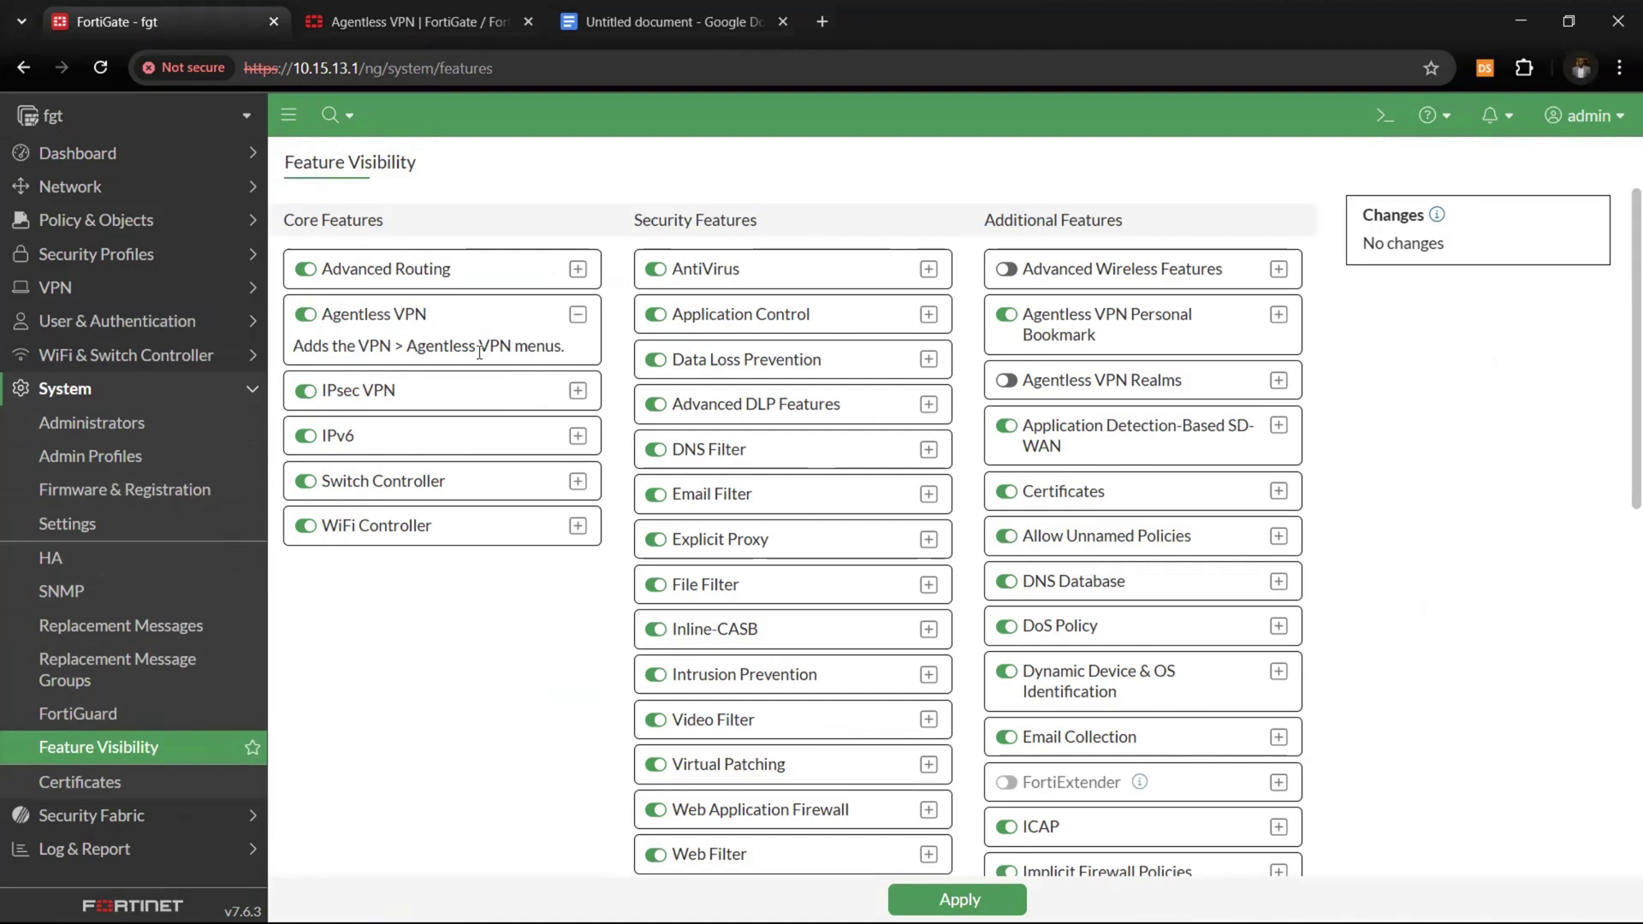
pyautogui.click(1006, 380)
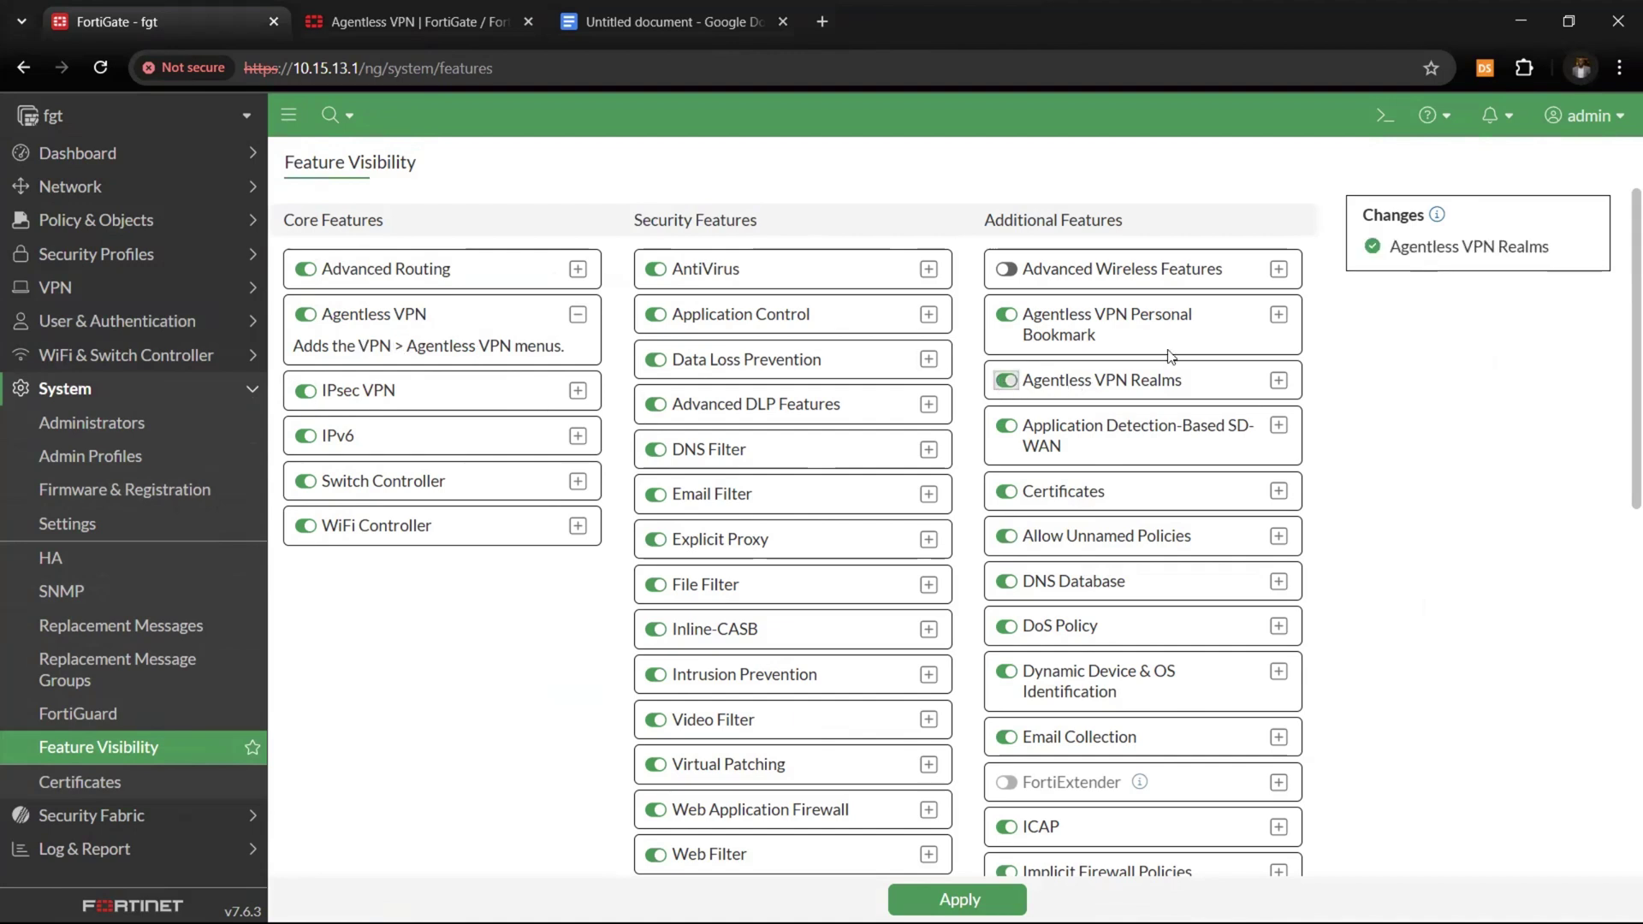
# - Open the CLI console and enter the global system configuration with "config system global"
pyautogui.click(1384, 114)
pyautogui.write('con')
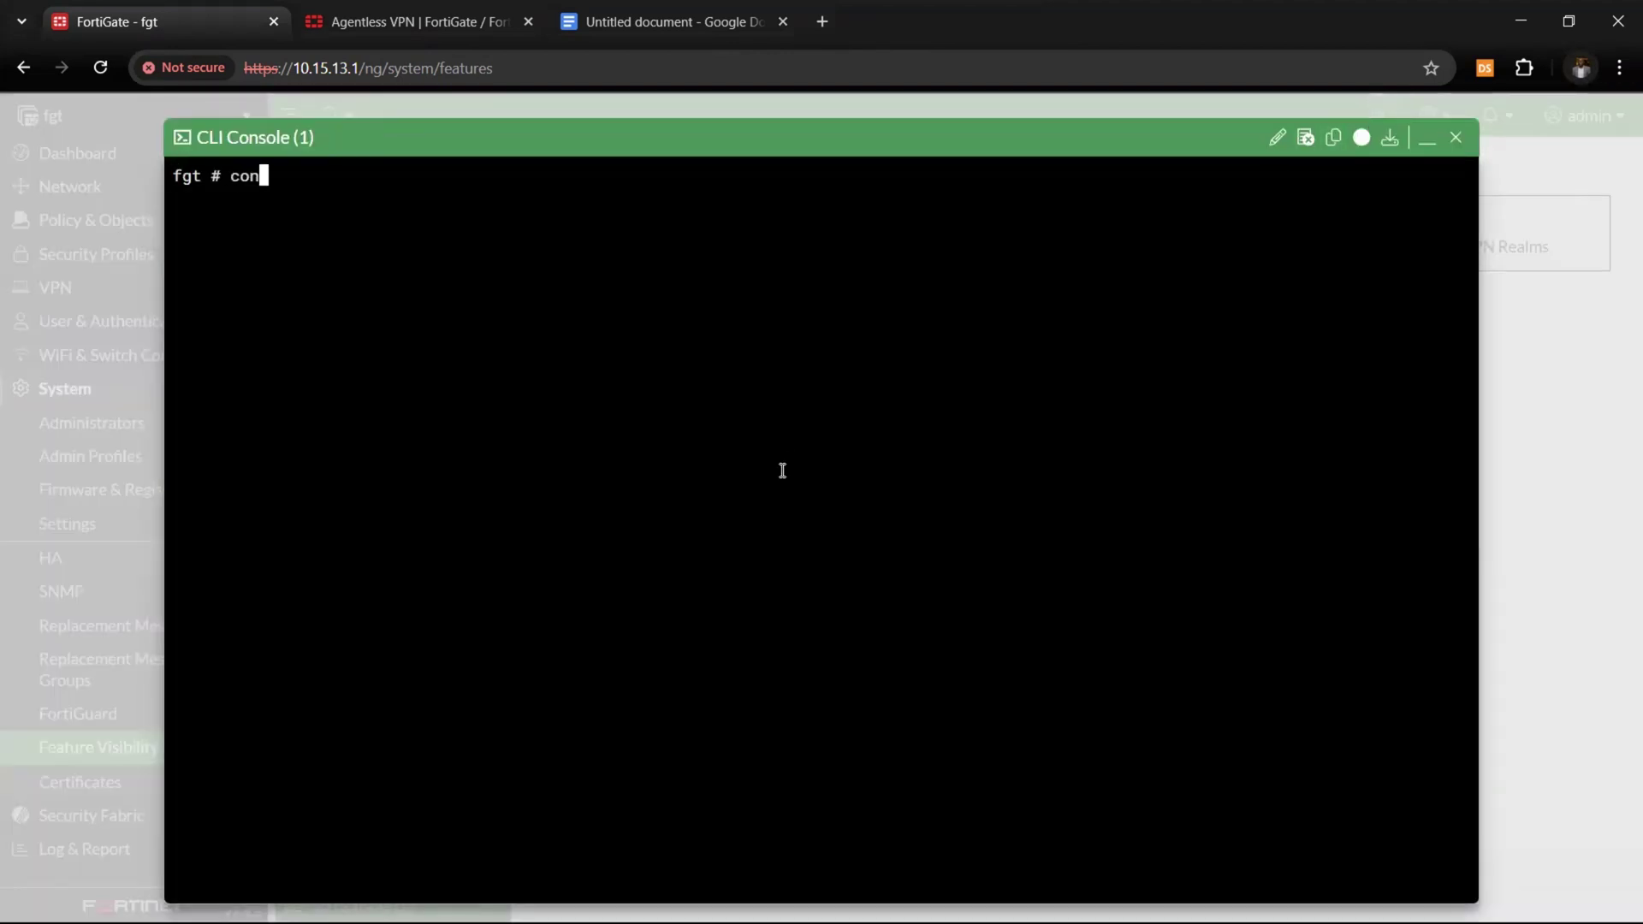
pyautogui.write('fig glo')
pyautogui.press('BackSpace')
pyautogui.press('BackSpace')
pyautogui.press('BackSpace')
pyautogui.write('system global')
pyautogui.press('Return')
# - Enable Agentless VPN web mode with the command "set sslvpn-web-mode enable"
pyautogui.write('set ss')
pyautogui.press('Tab')
pyautogui.press('Tab')
pyautogui.press('Tab')
pyautogui.write('?enable')
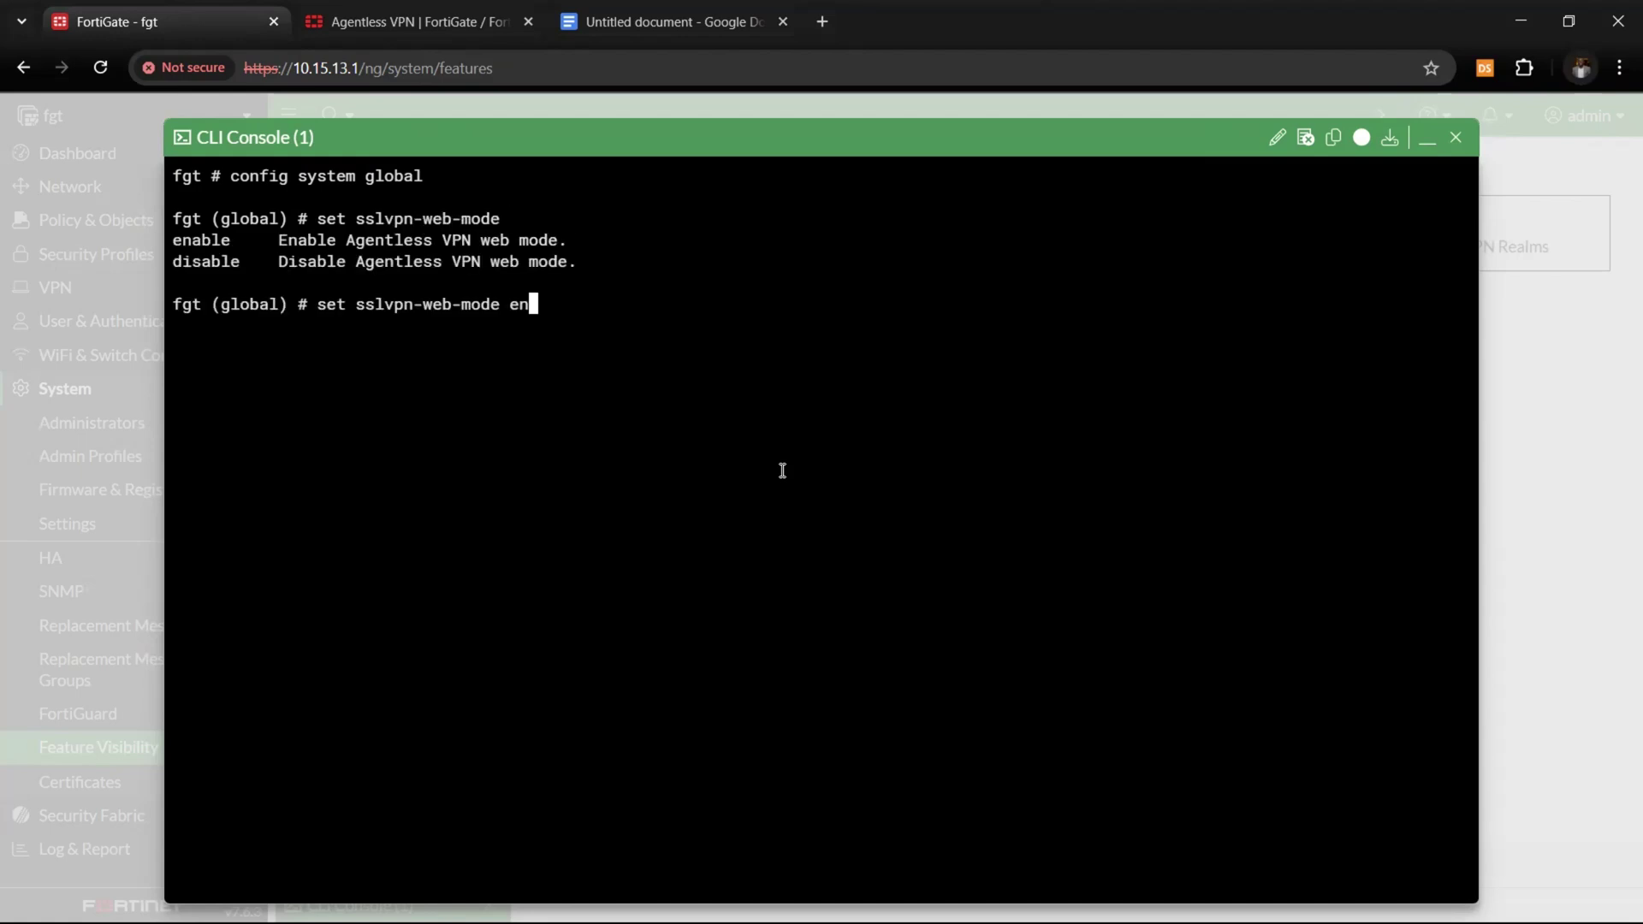
pyautogui.press('Return')
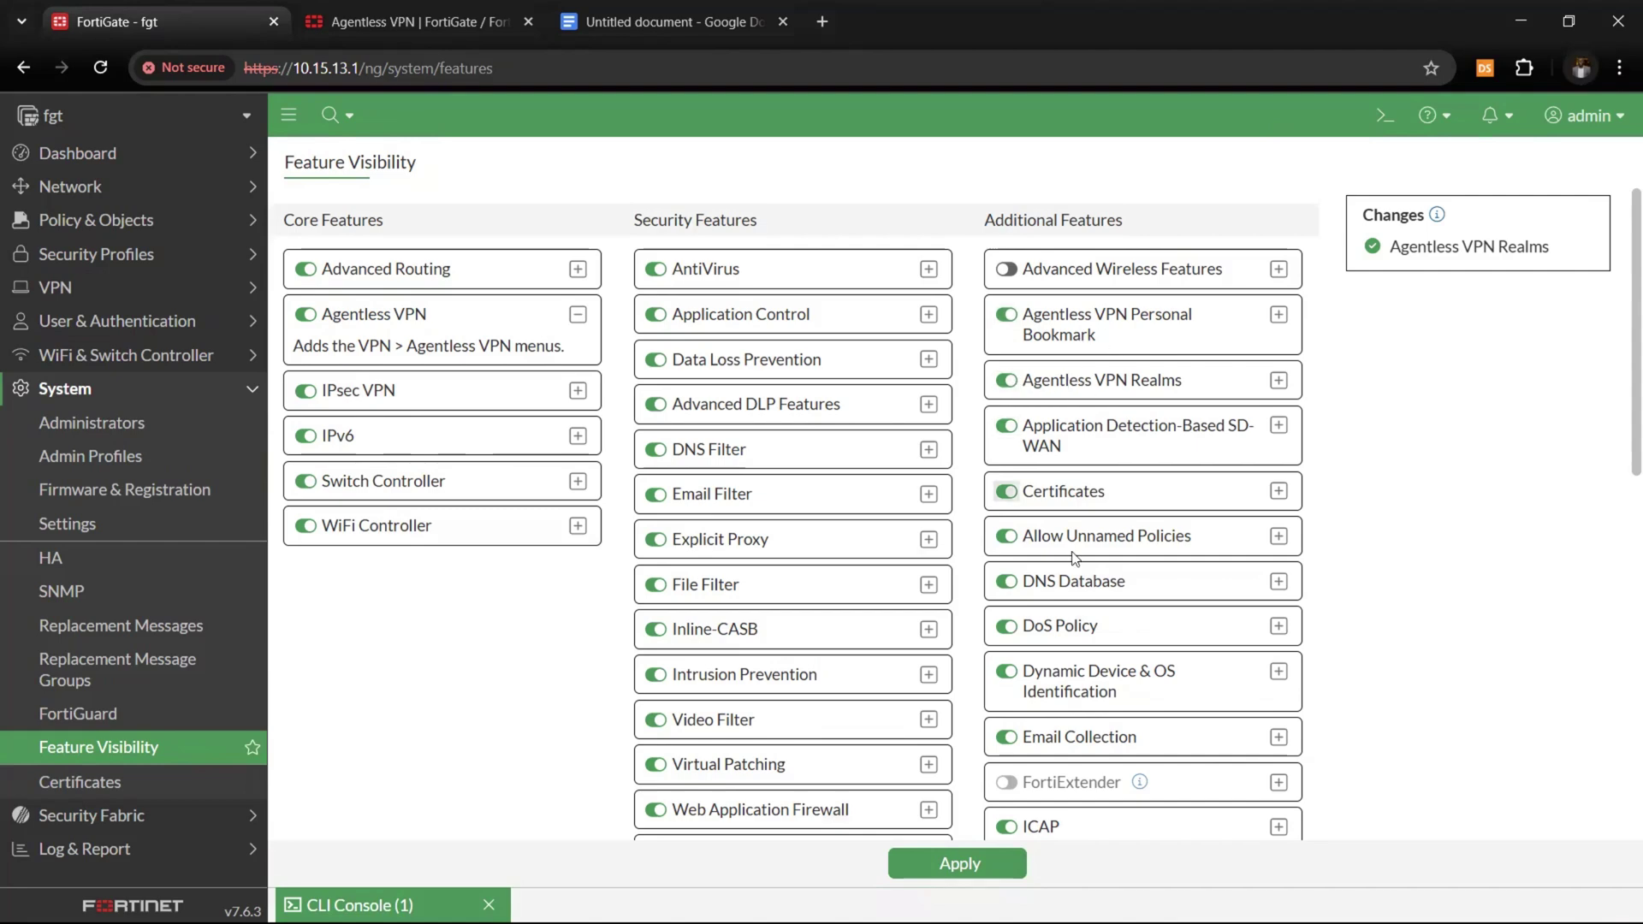
# - Apply the Feature Visibility changes
pyautogui.scroll(-1, 993, 728)
pyautogui.click(959, 865)
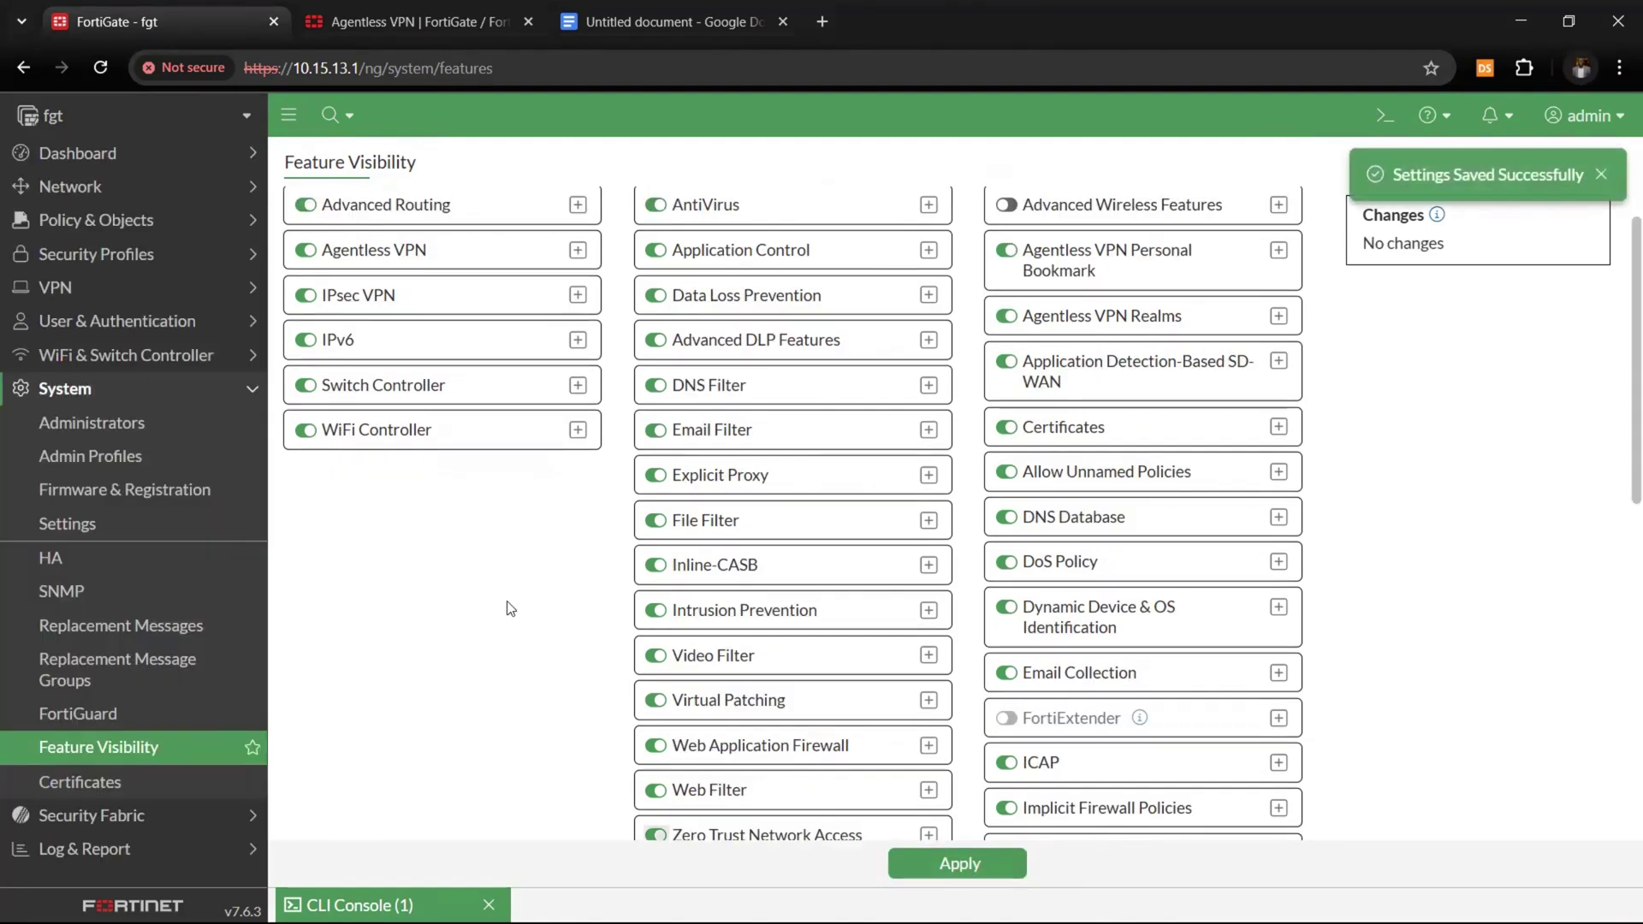
# - Open the Agentless VPN Settings and set the Agentless VPN status to Enable
pyautogui.click(135, 291)
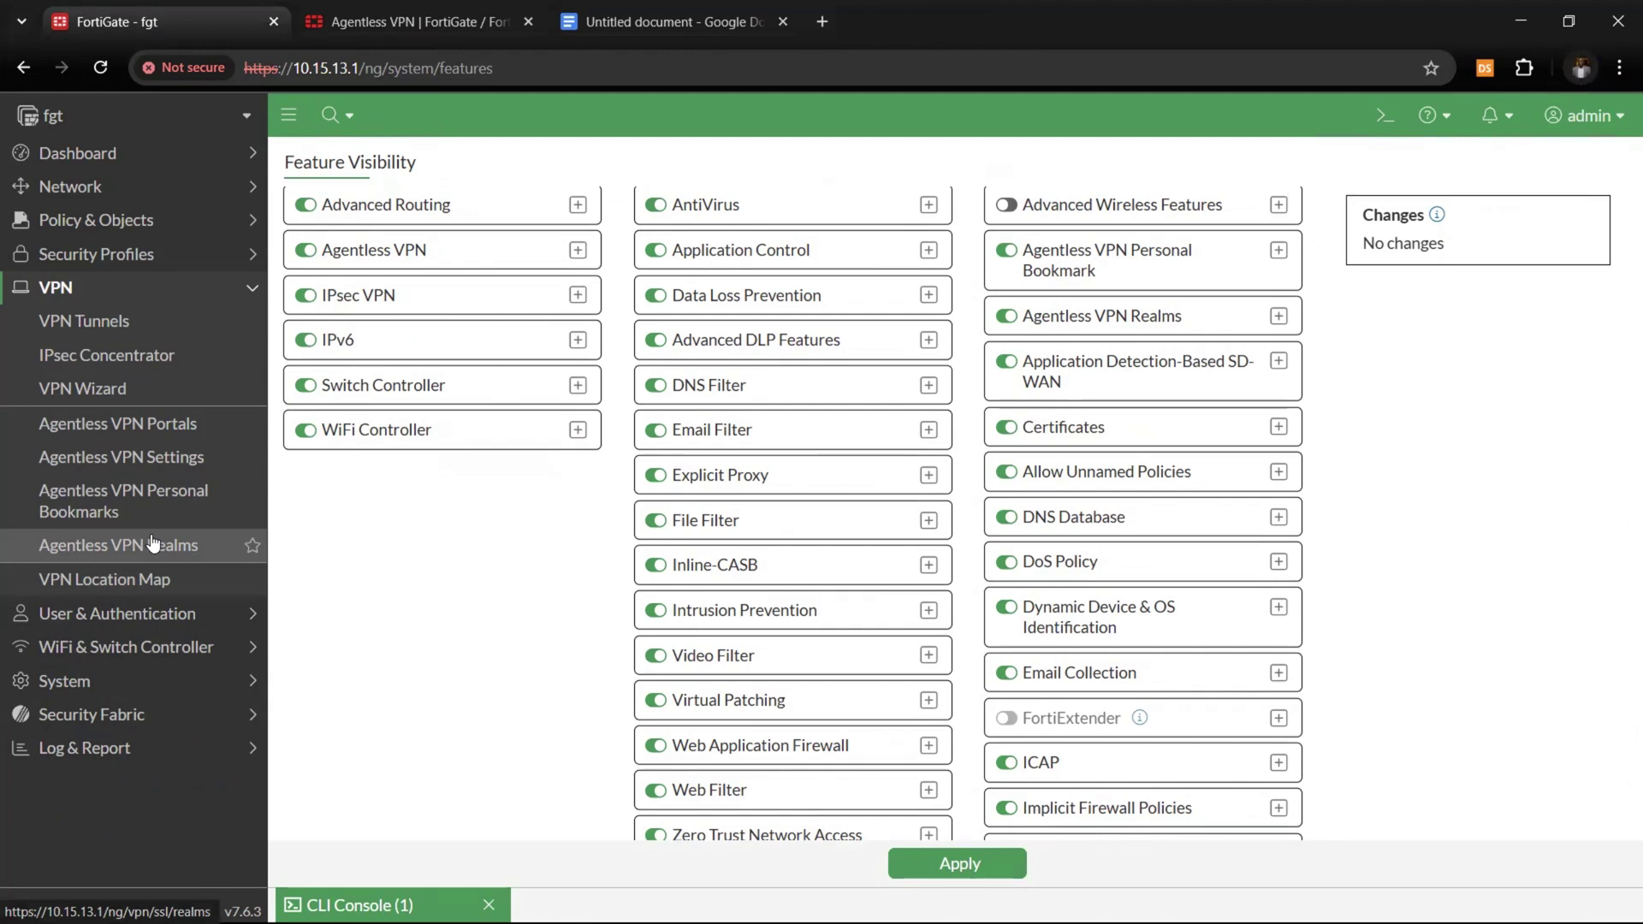
pyautogui.click(56, 458)
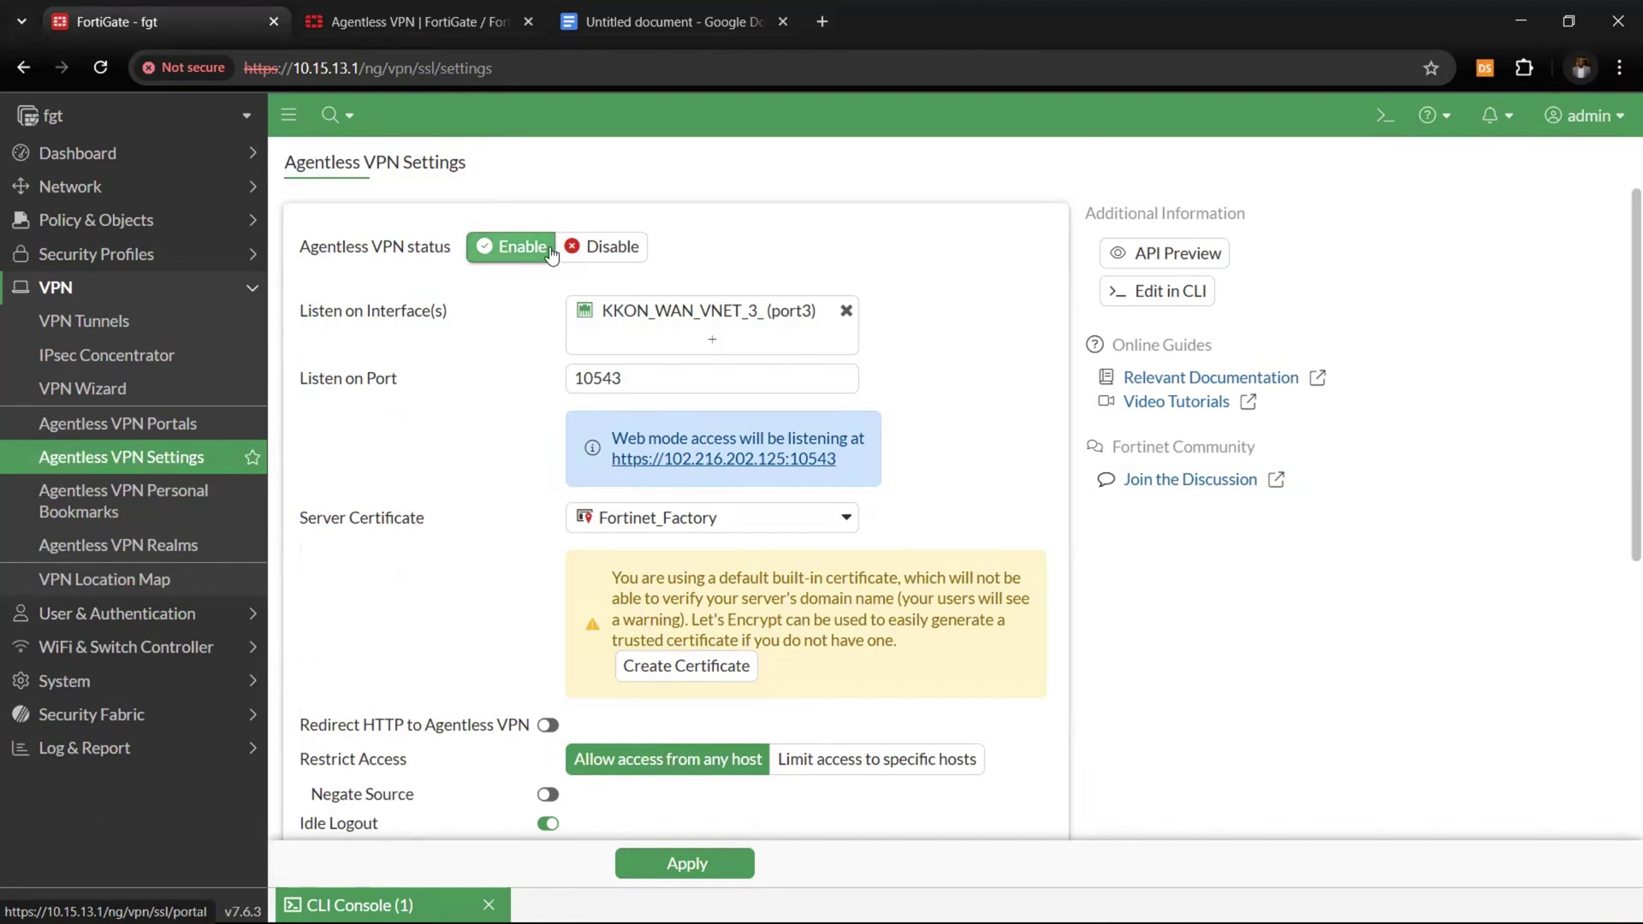
pyautogui.click(597, 249)
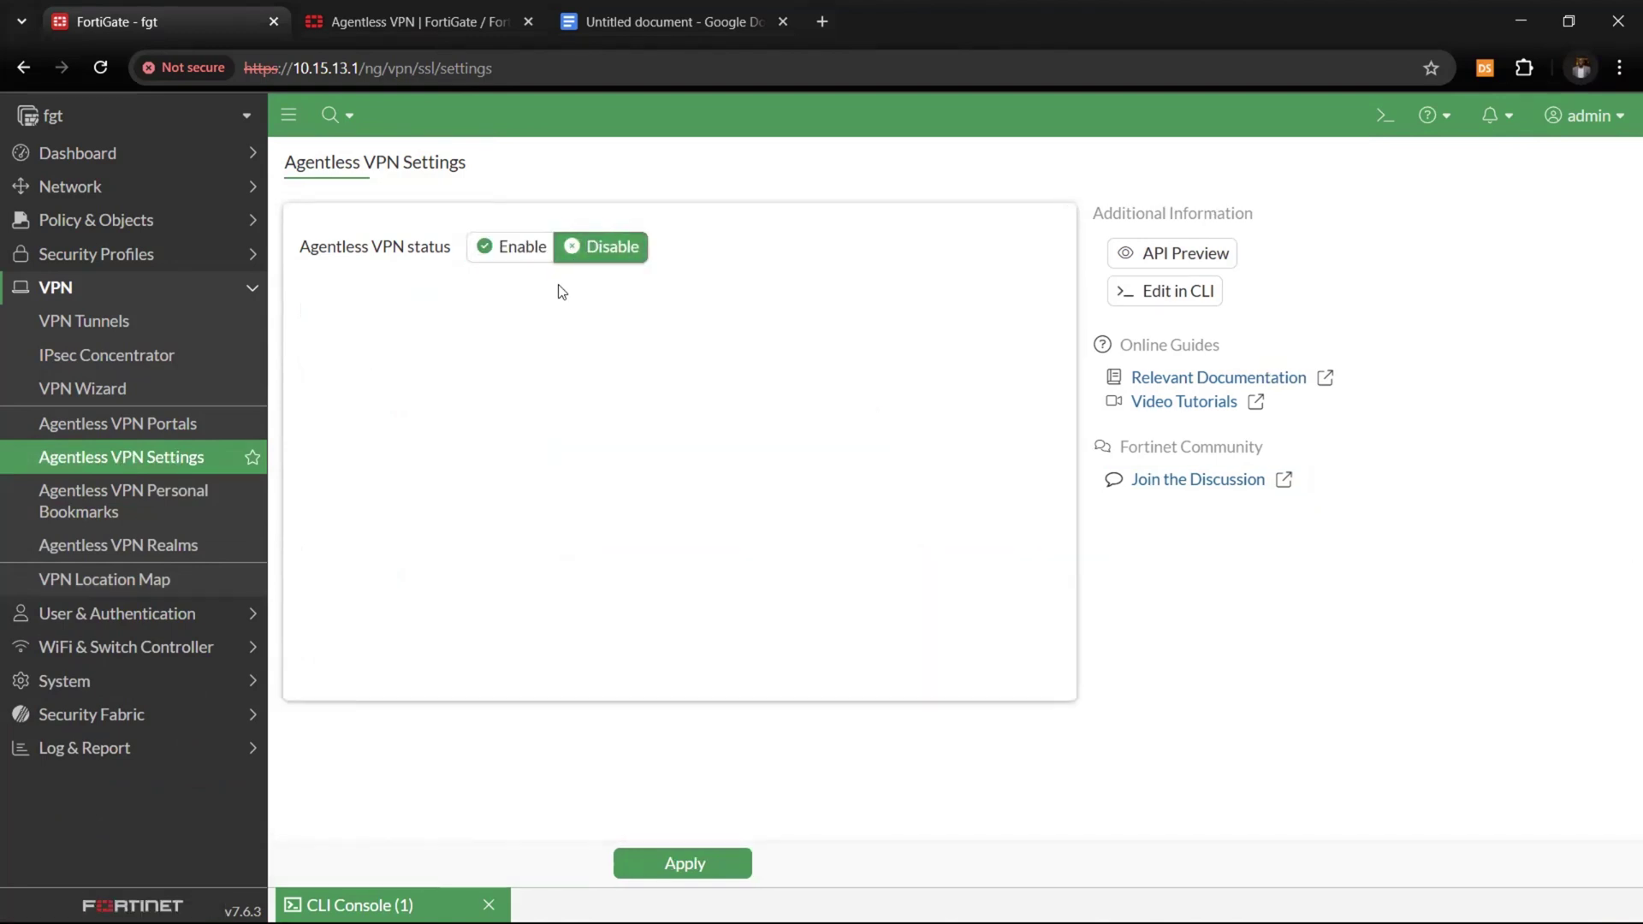
pyautogui.click(520, 249)
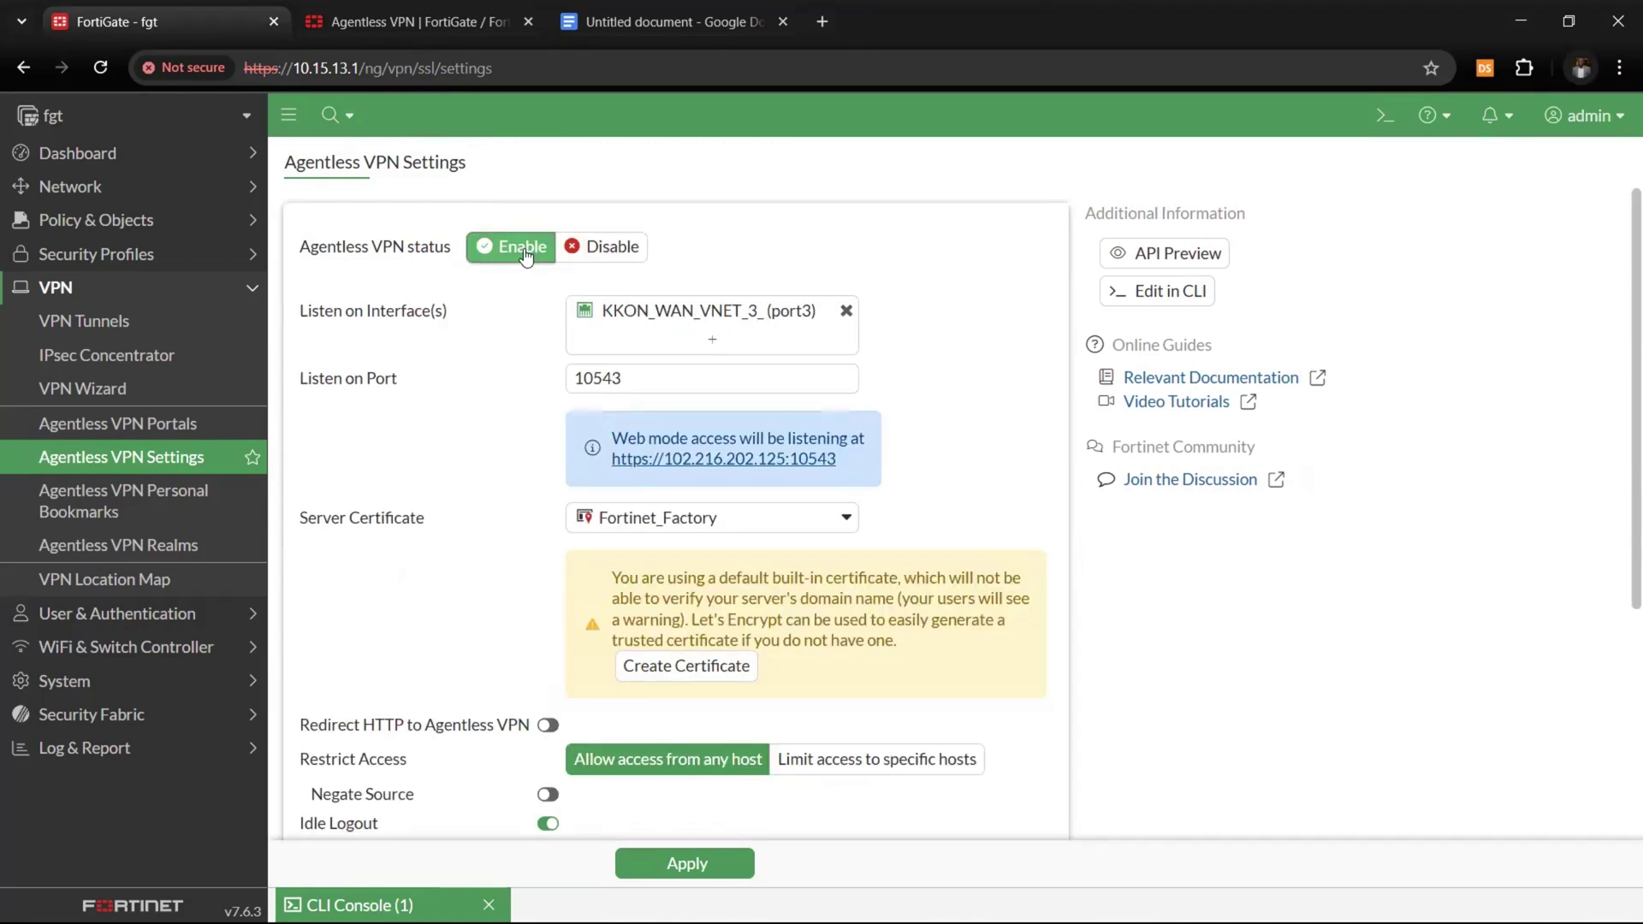
# - Clear the listening interface and select KKON_WAN_VNET_3_ (port3) as the interface to listen on
pyautogui.click(847, 311)
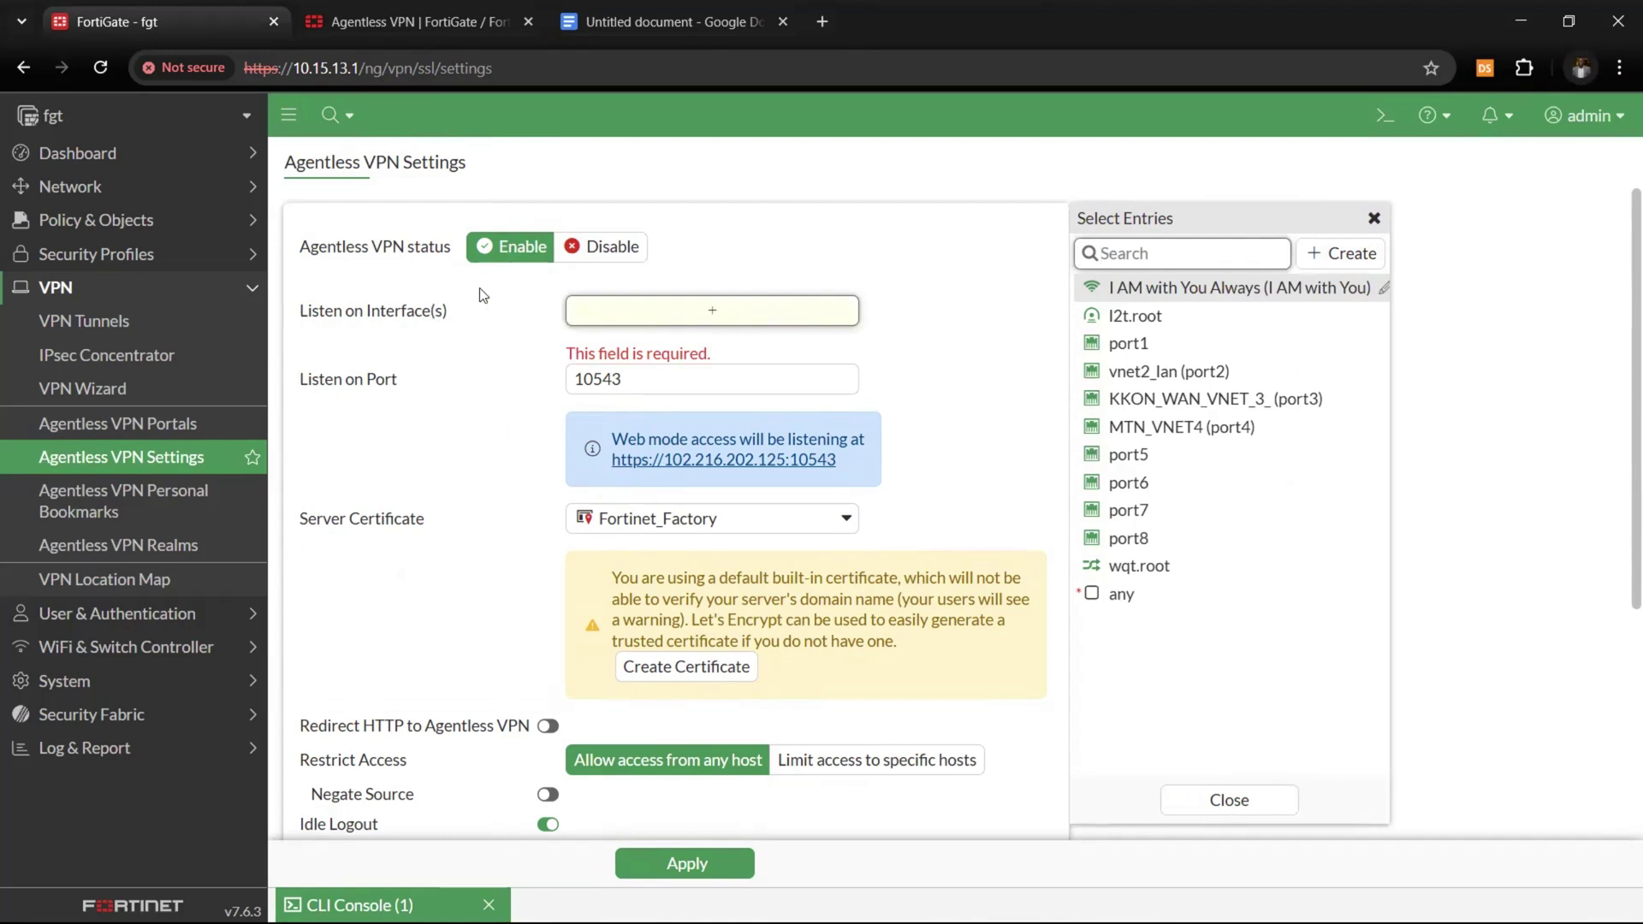
pyautogui.click(693, 322)
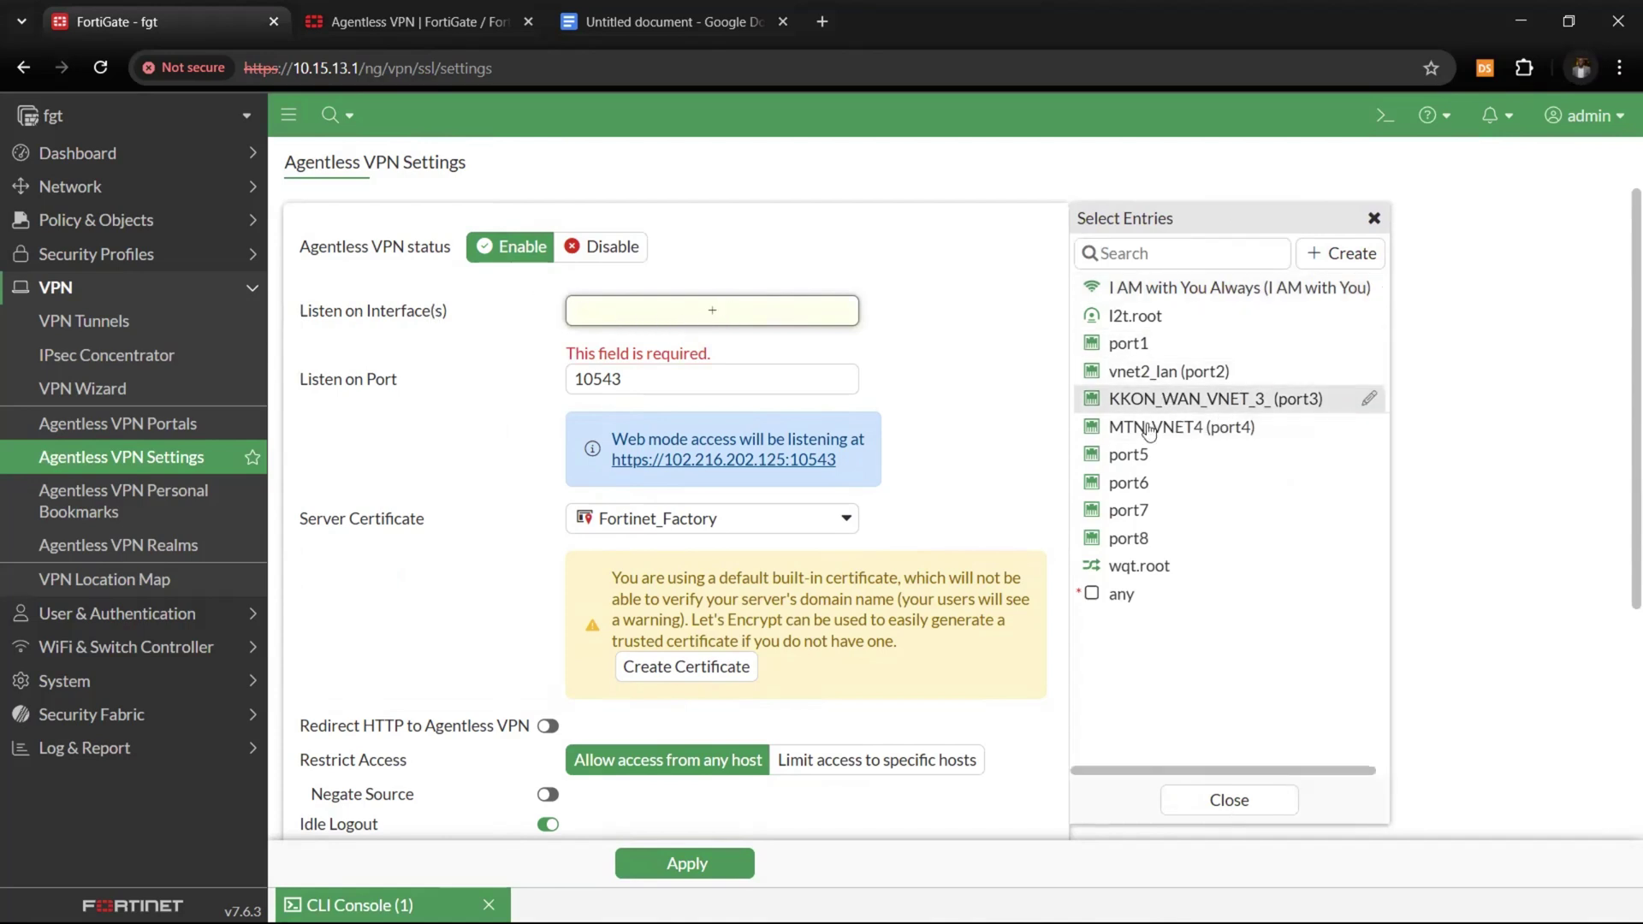
pyautogui.moveTo(1163, 407)
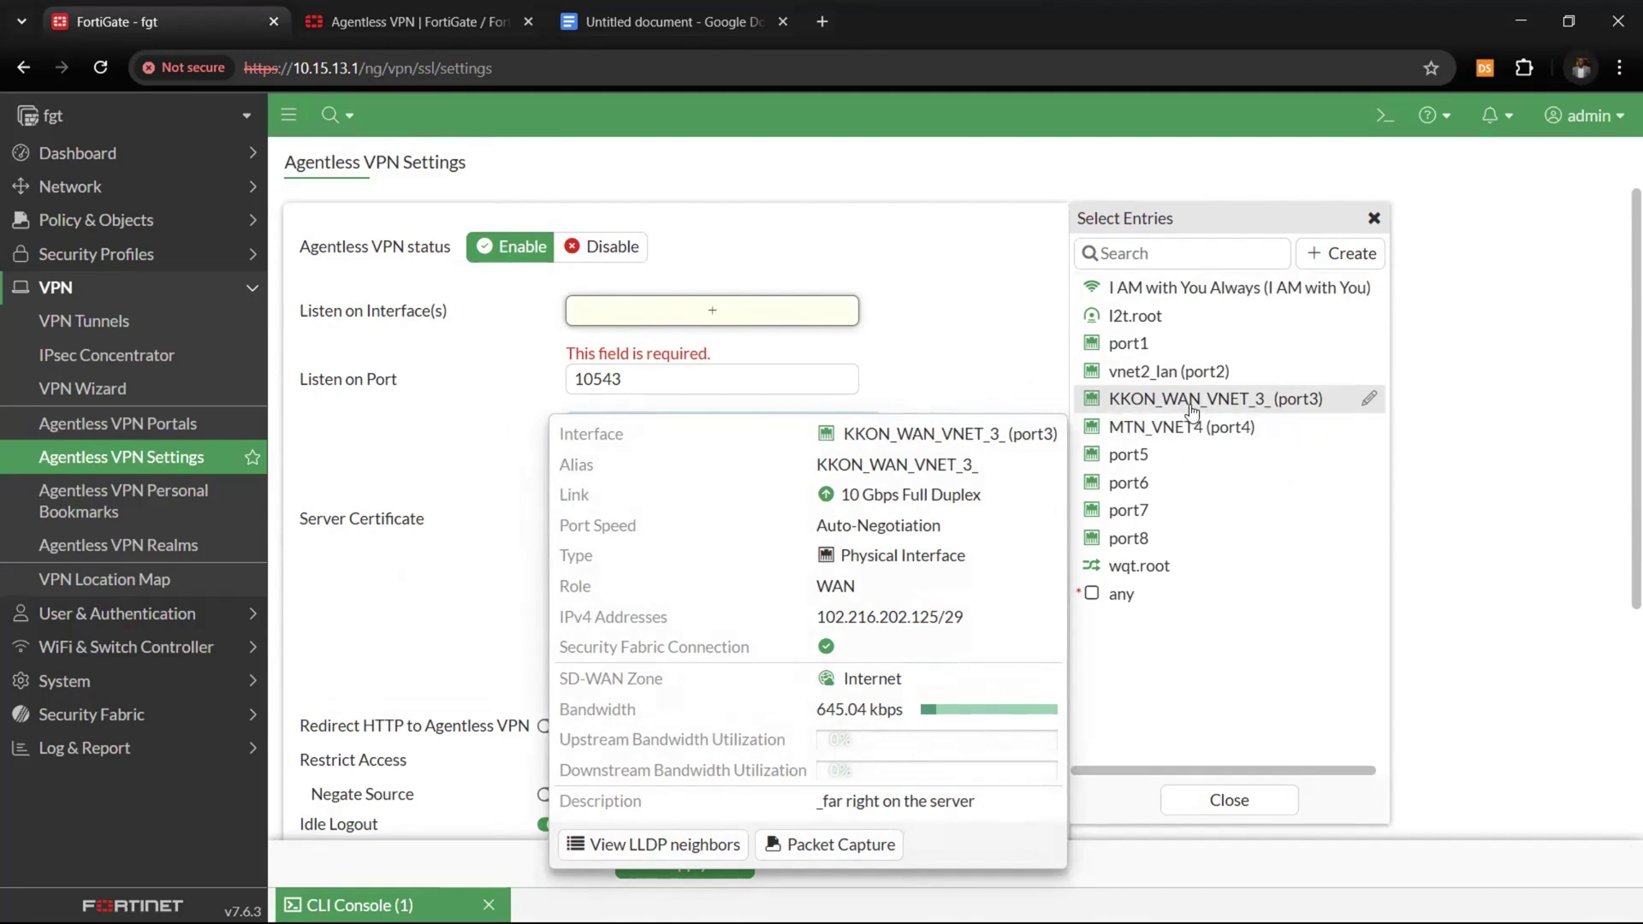
pyautogui.click(1192, 402)
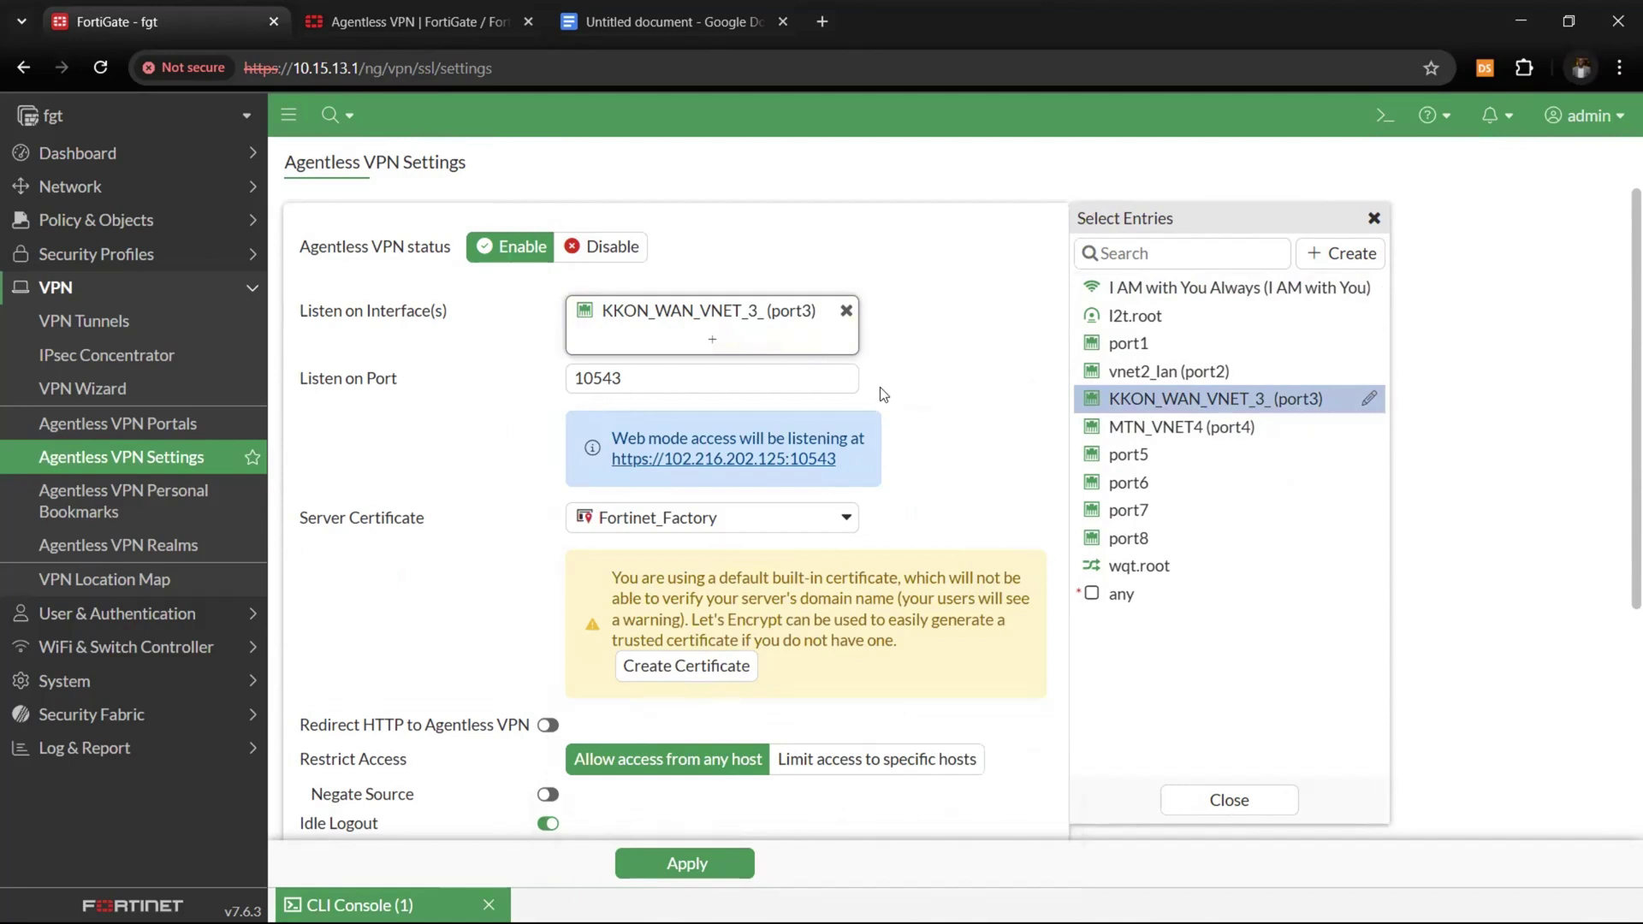
# - Keep 10543 as the listening port and choose Fortinet_Factory as the server certificate
pyautogui.doubleClick(666, 373)
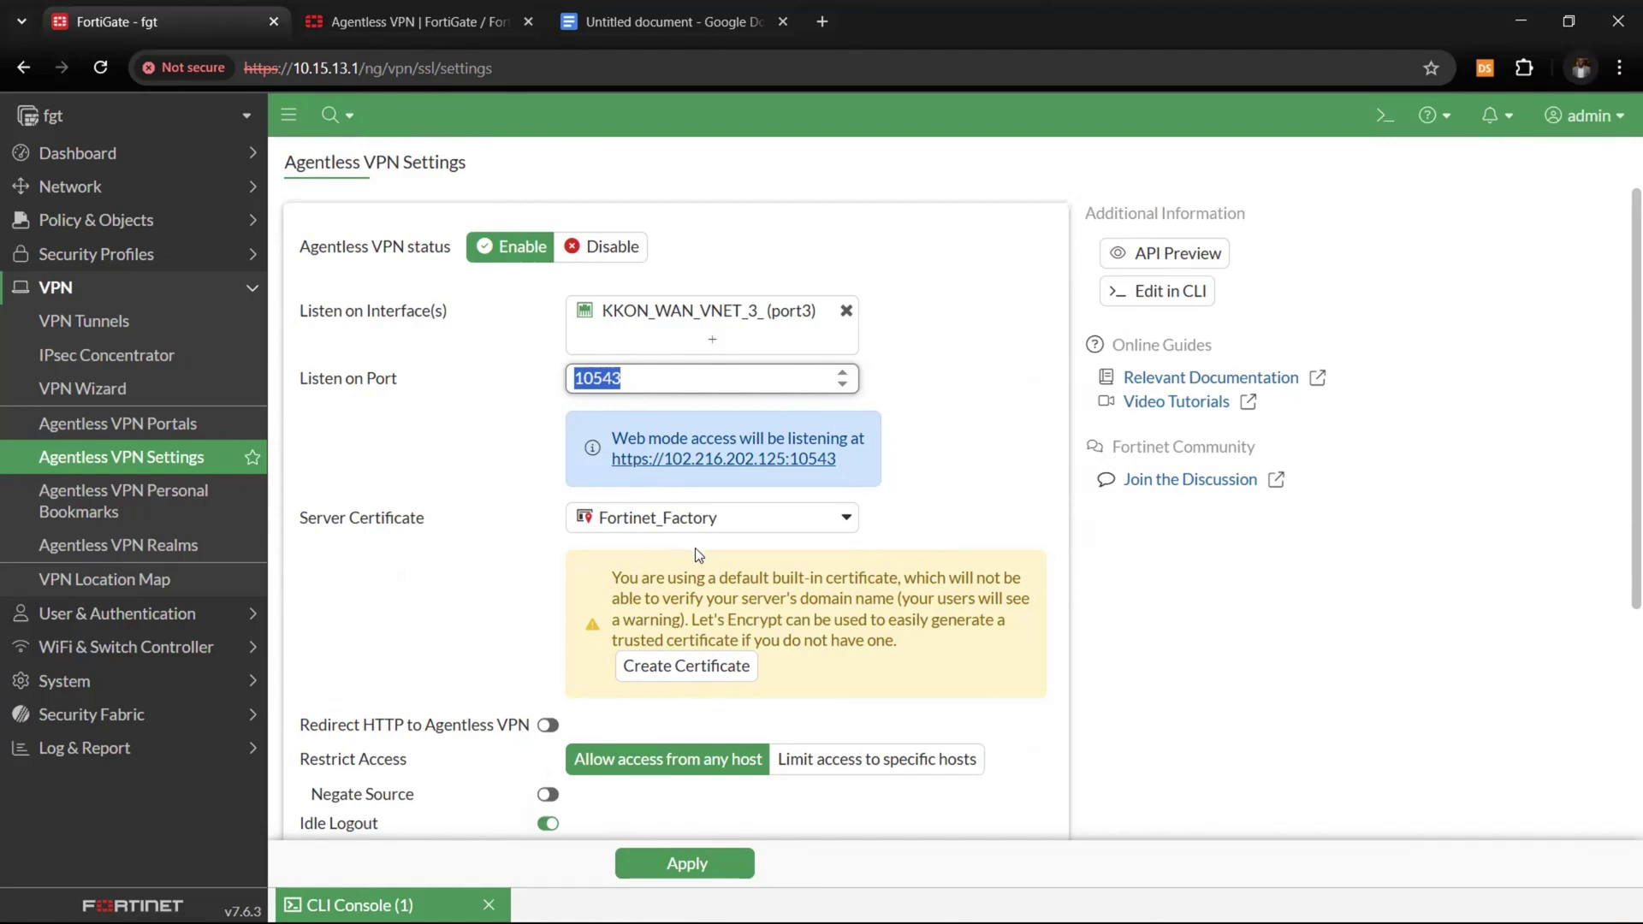
pyautogui.click(632, 516)
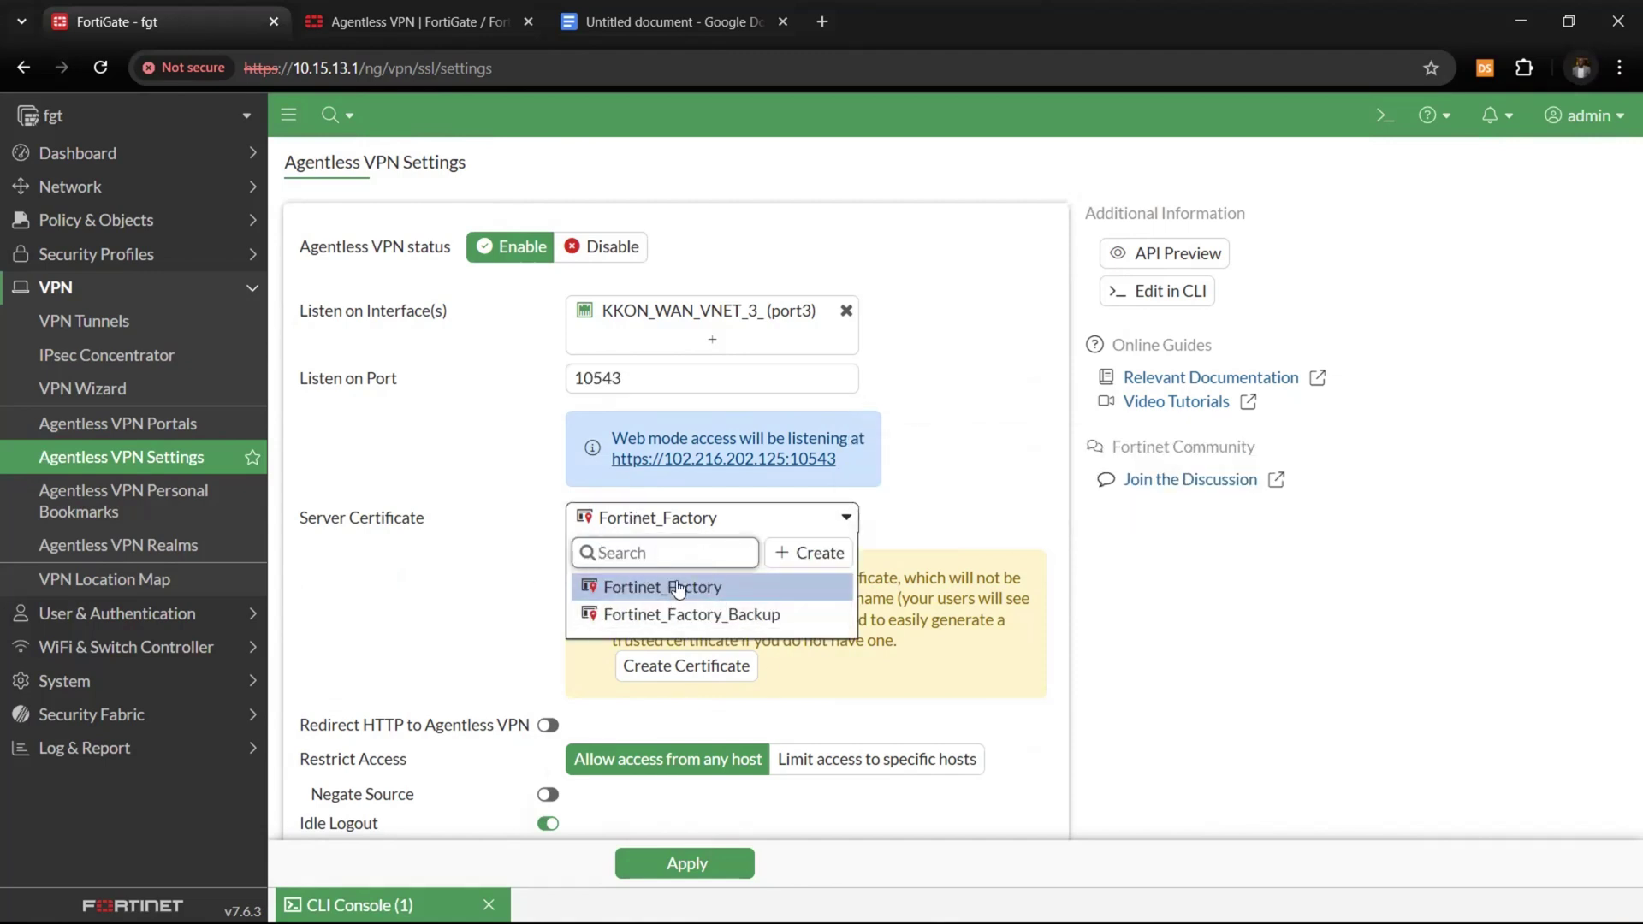
pyautogui.moveTo(729, 587)
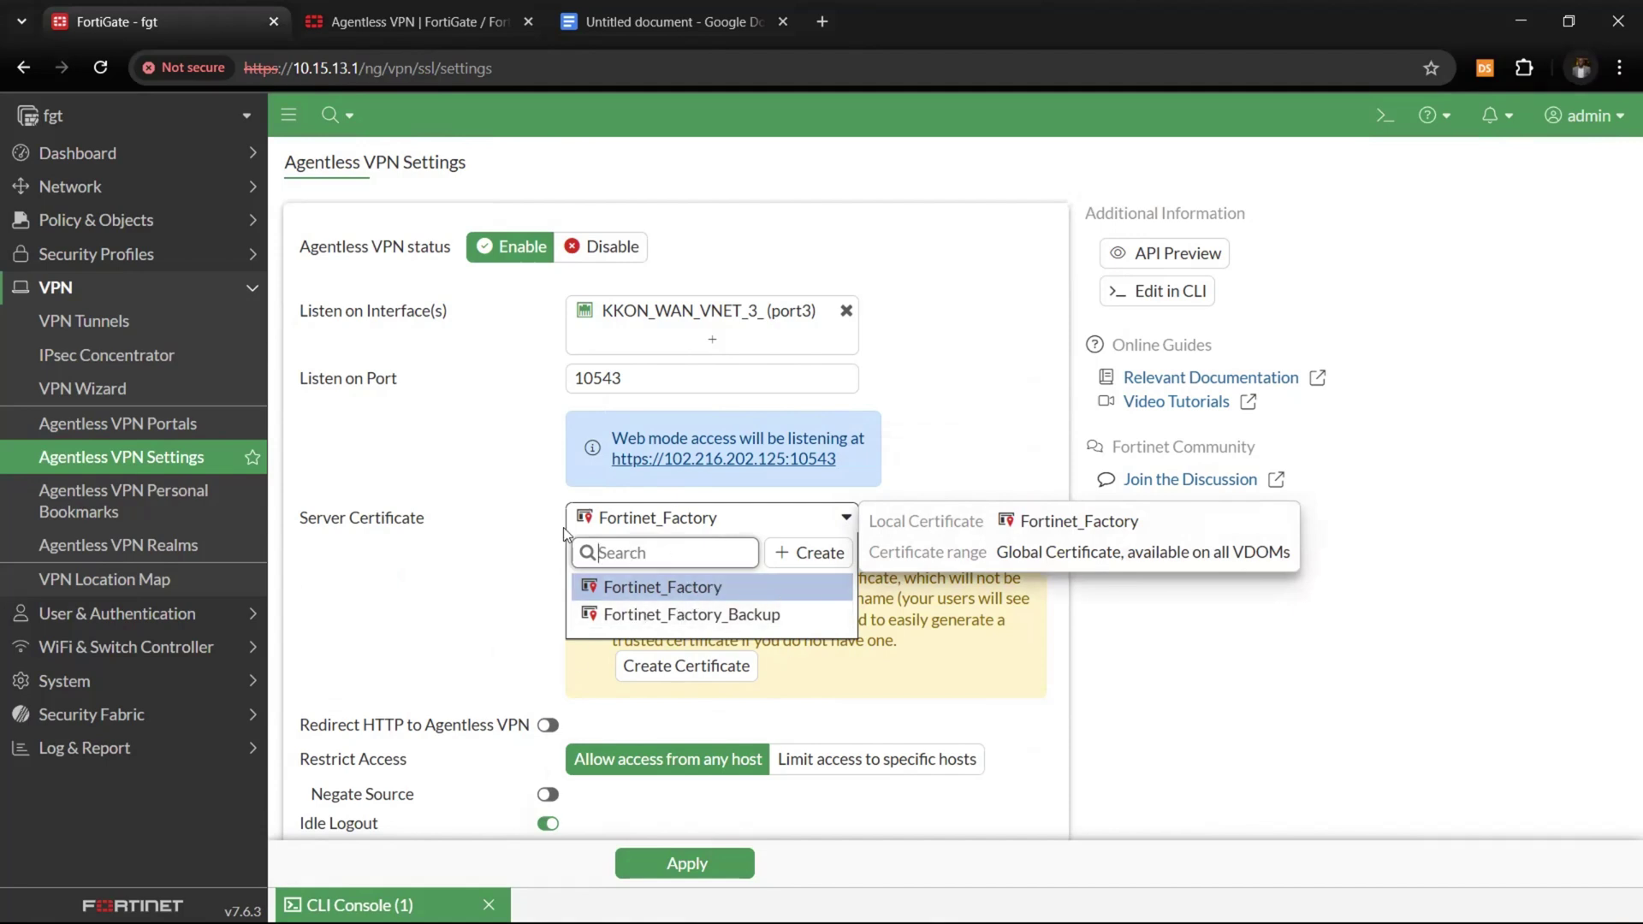
pyautogui.click(646, 582)
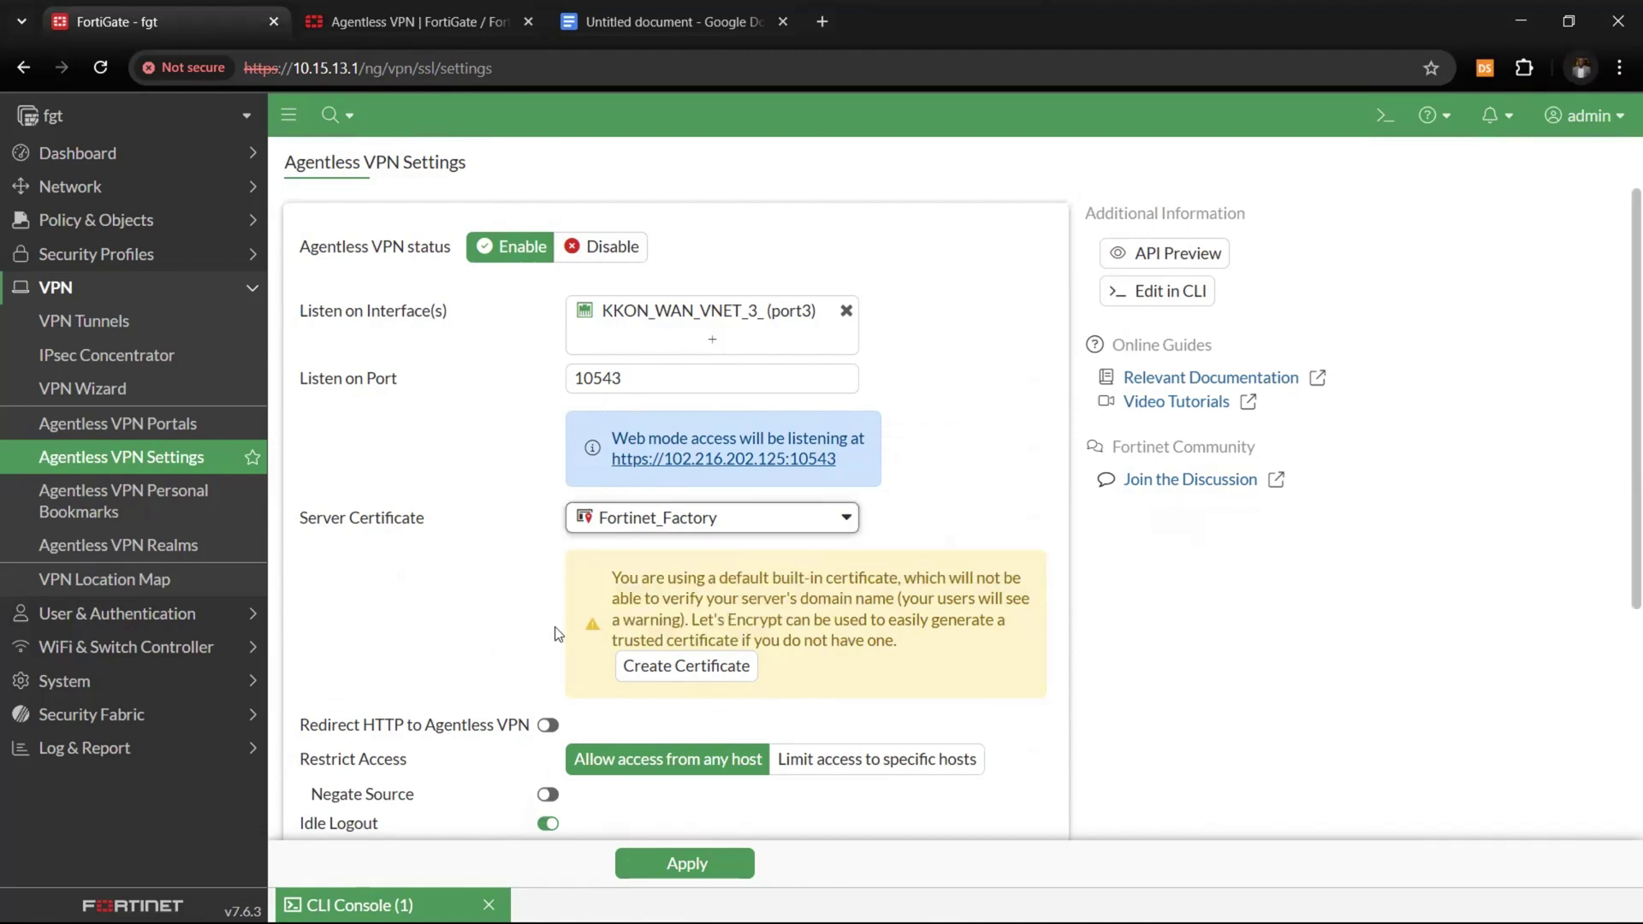
# - Turn on Redirect HTTP to Agentless VPN and set Restrict Access to allow access from any host
pyautogui.scroll(-3, 585, 623)
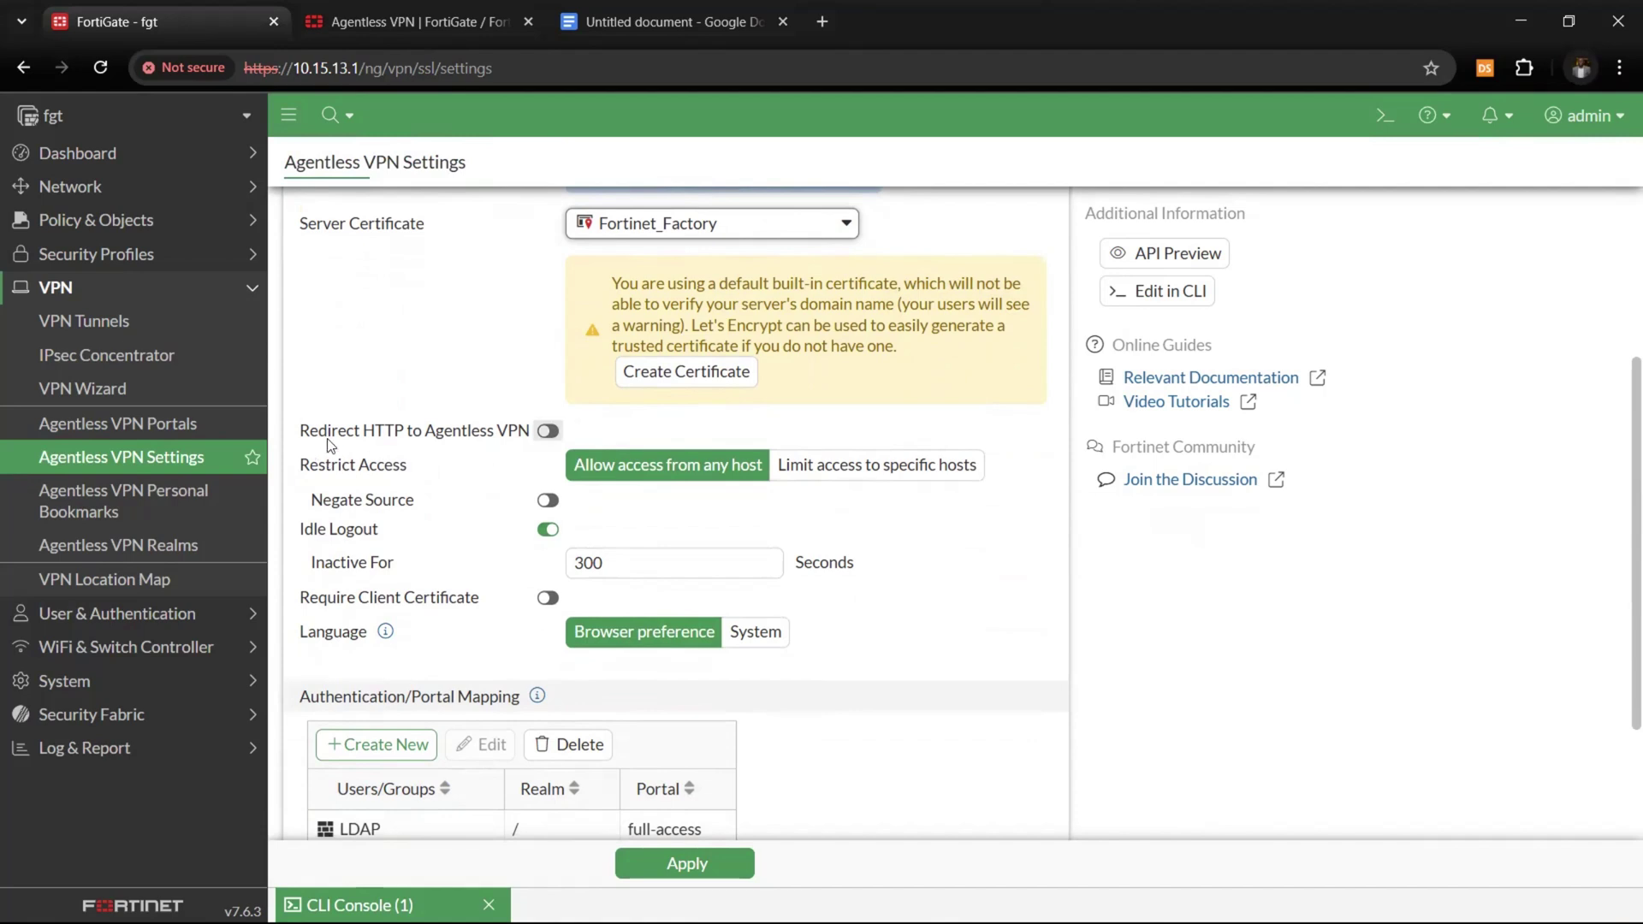
pyautogui.click(548, 432)
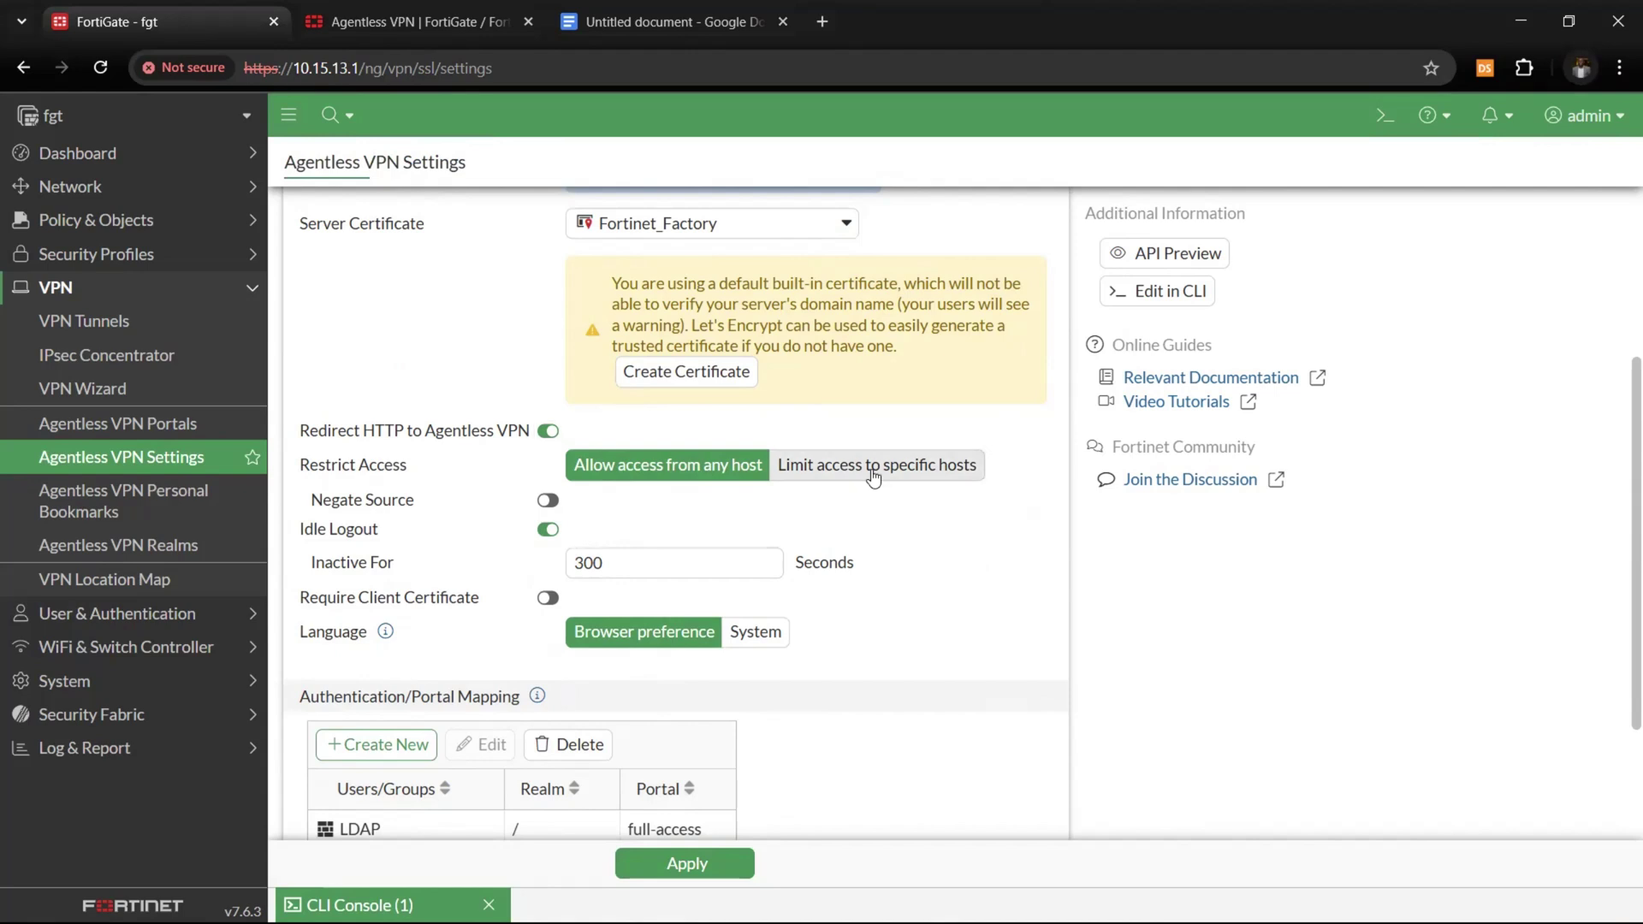
pyautogui.click(841, 475)
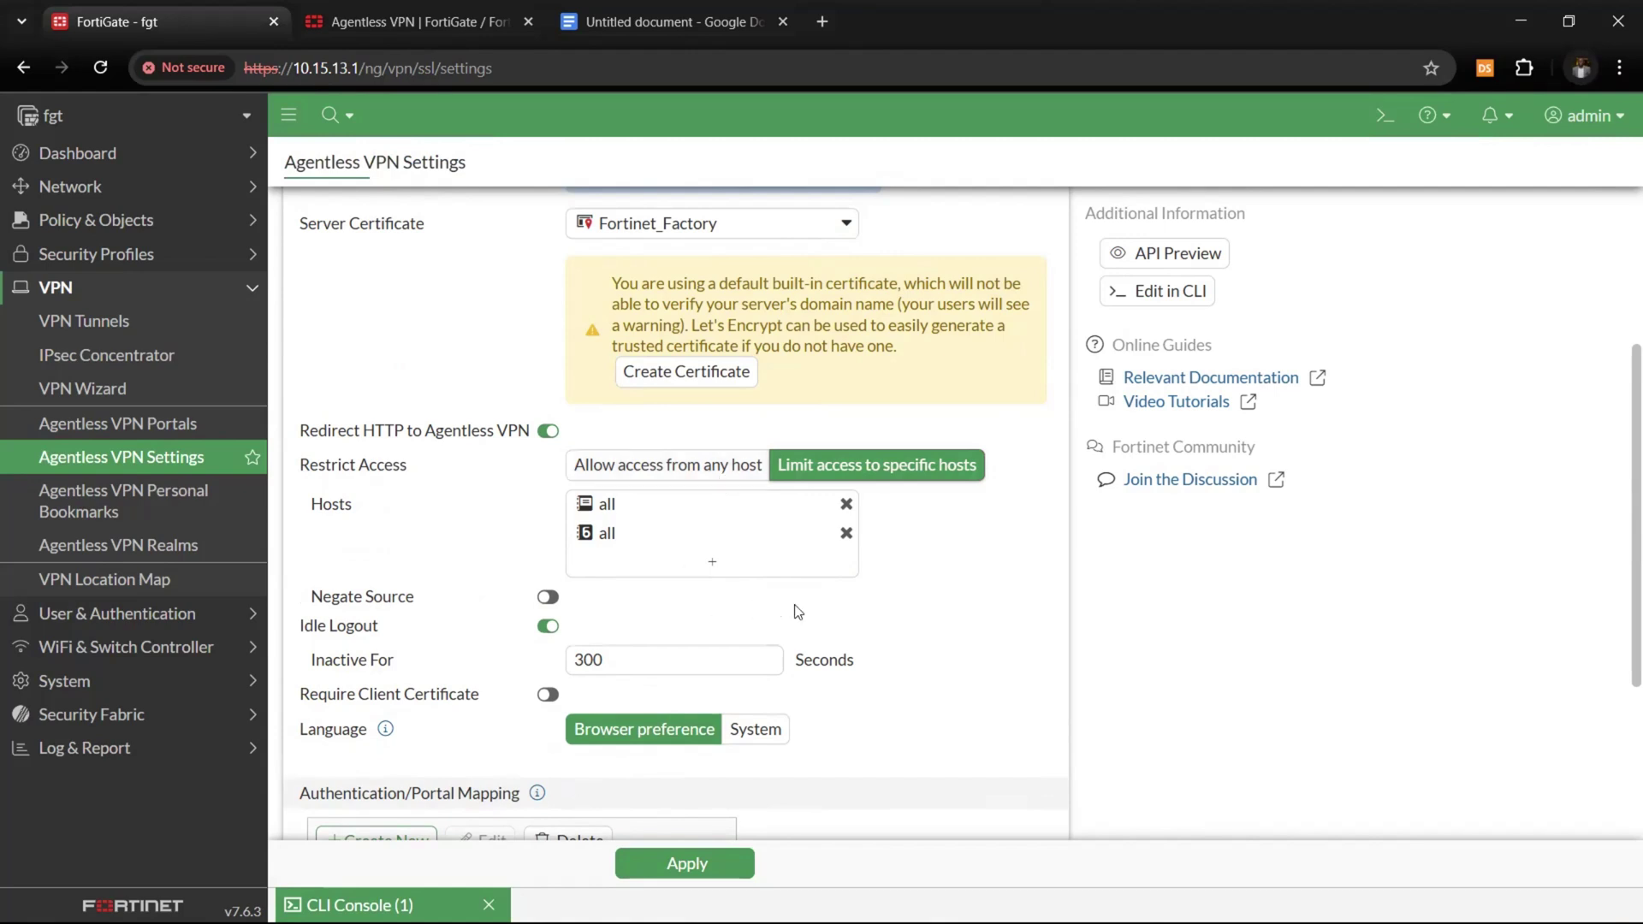
pyautogui.moveTo(693, 517)
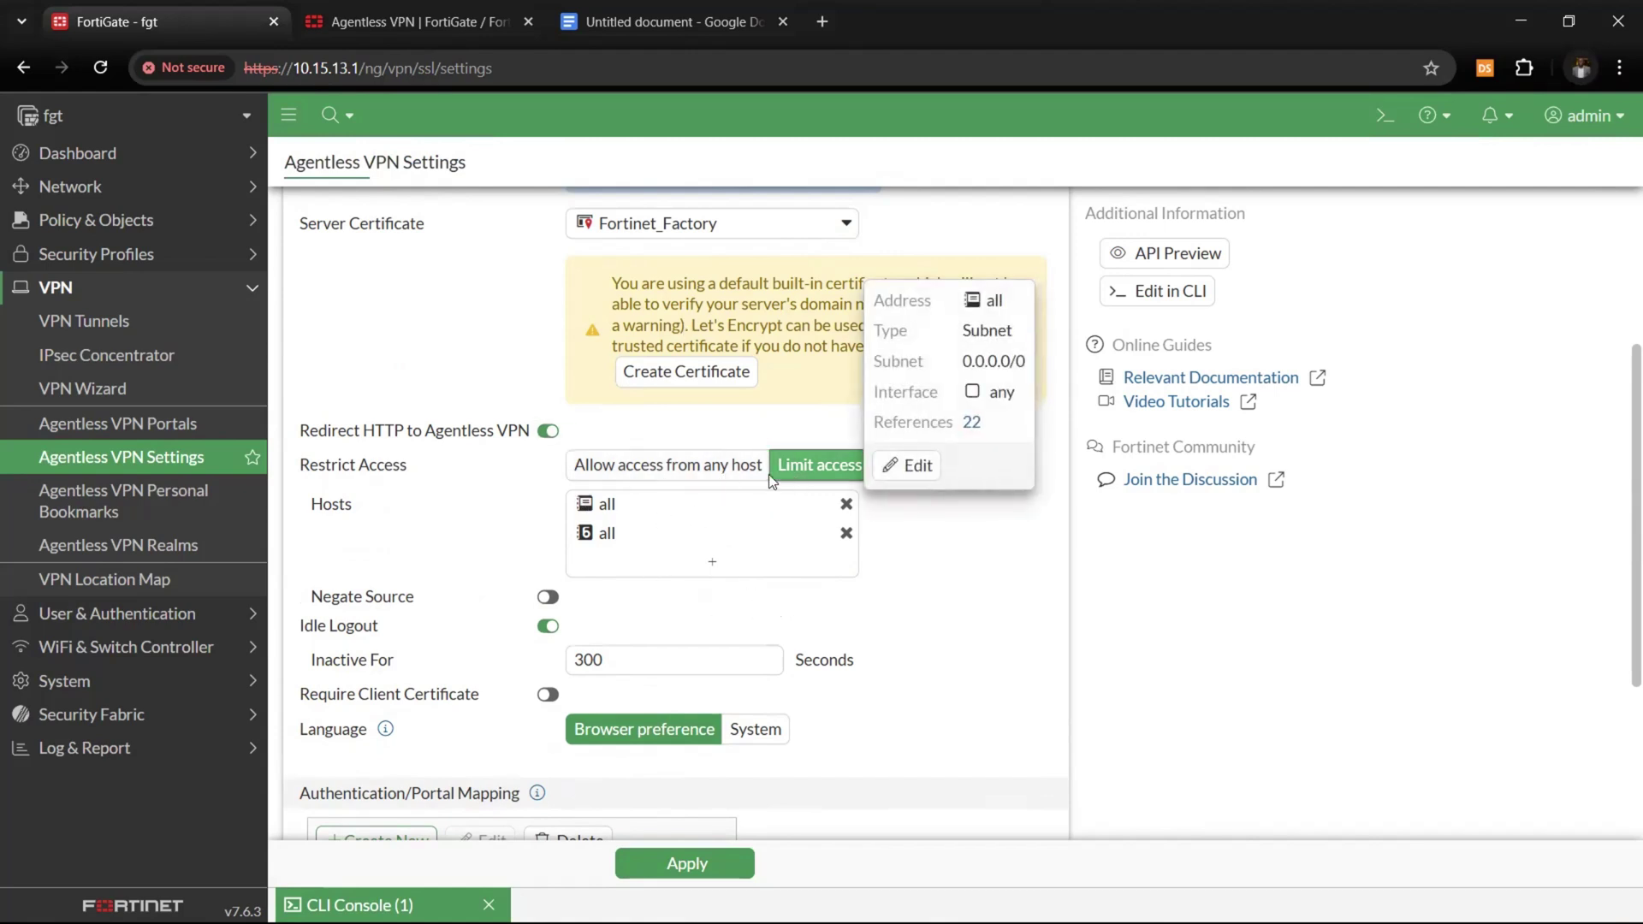
pyautogui.click(703, 468)
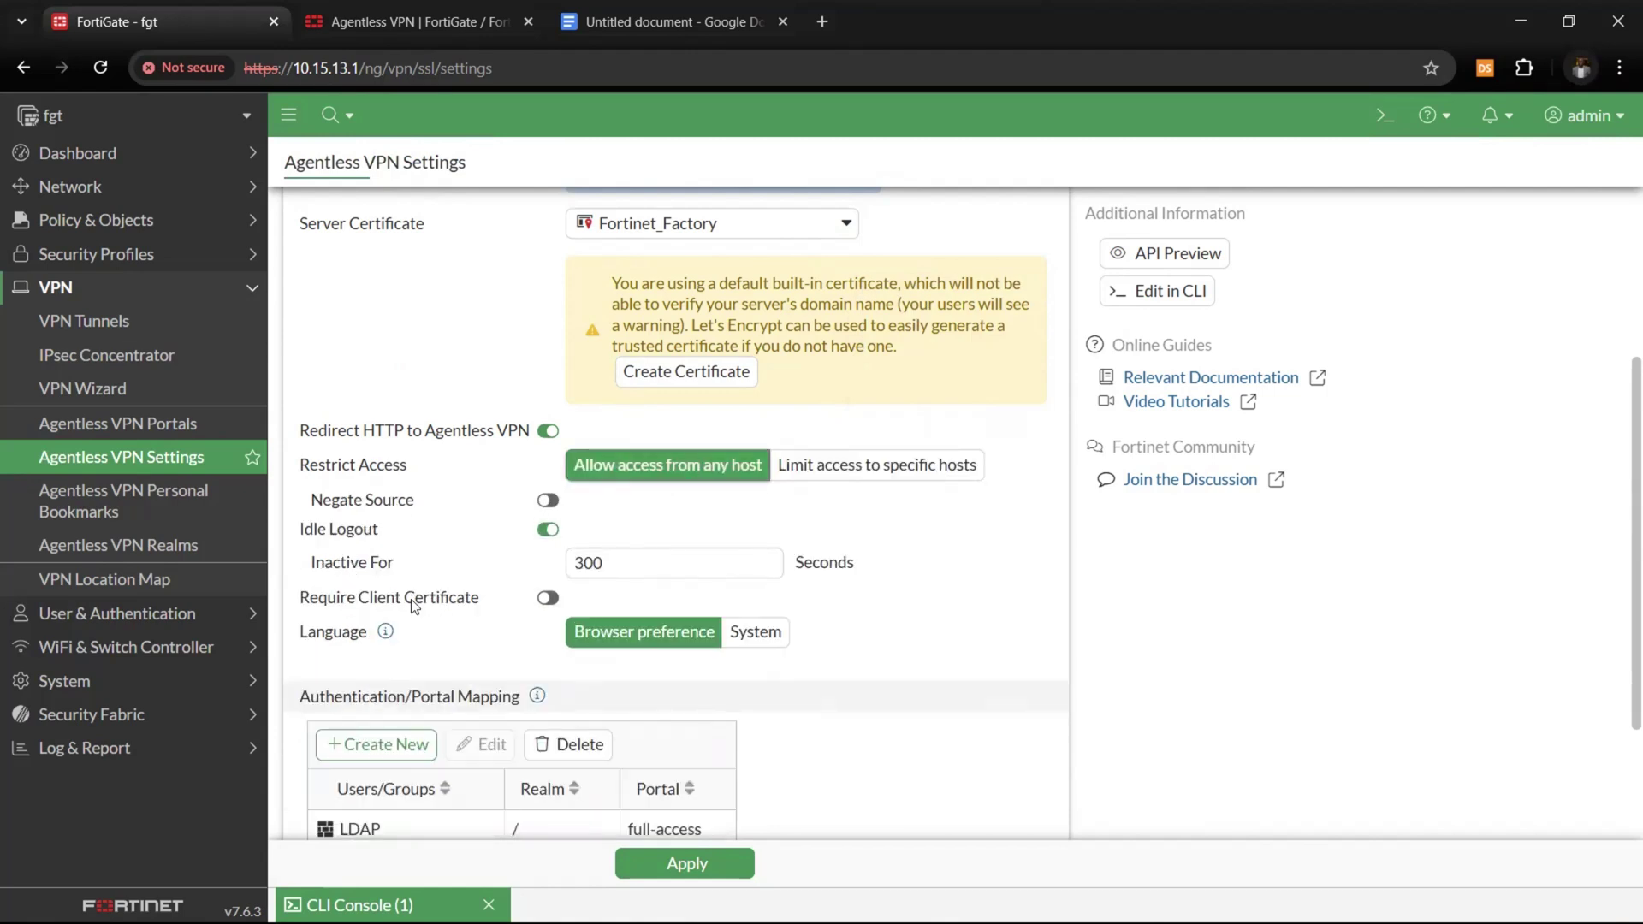
# - Delete the LDAP entry with the full-access portal from the Authentication/Portal Mapping table
pyautogui.scroll(-2, 520, 612)
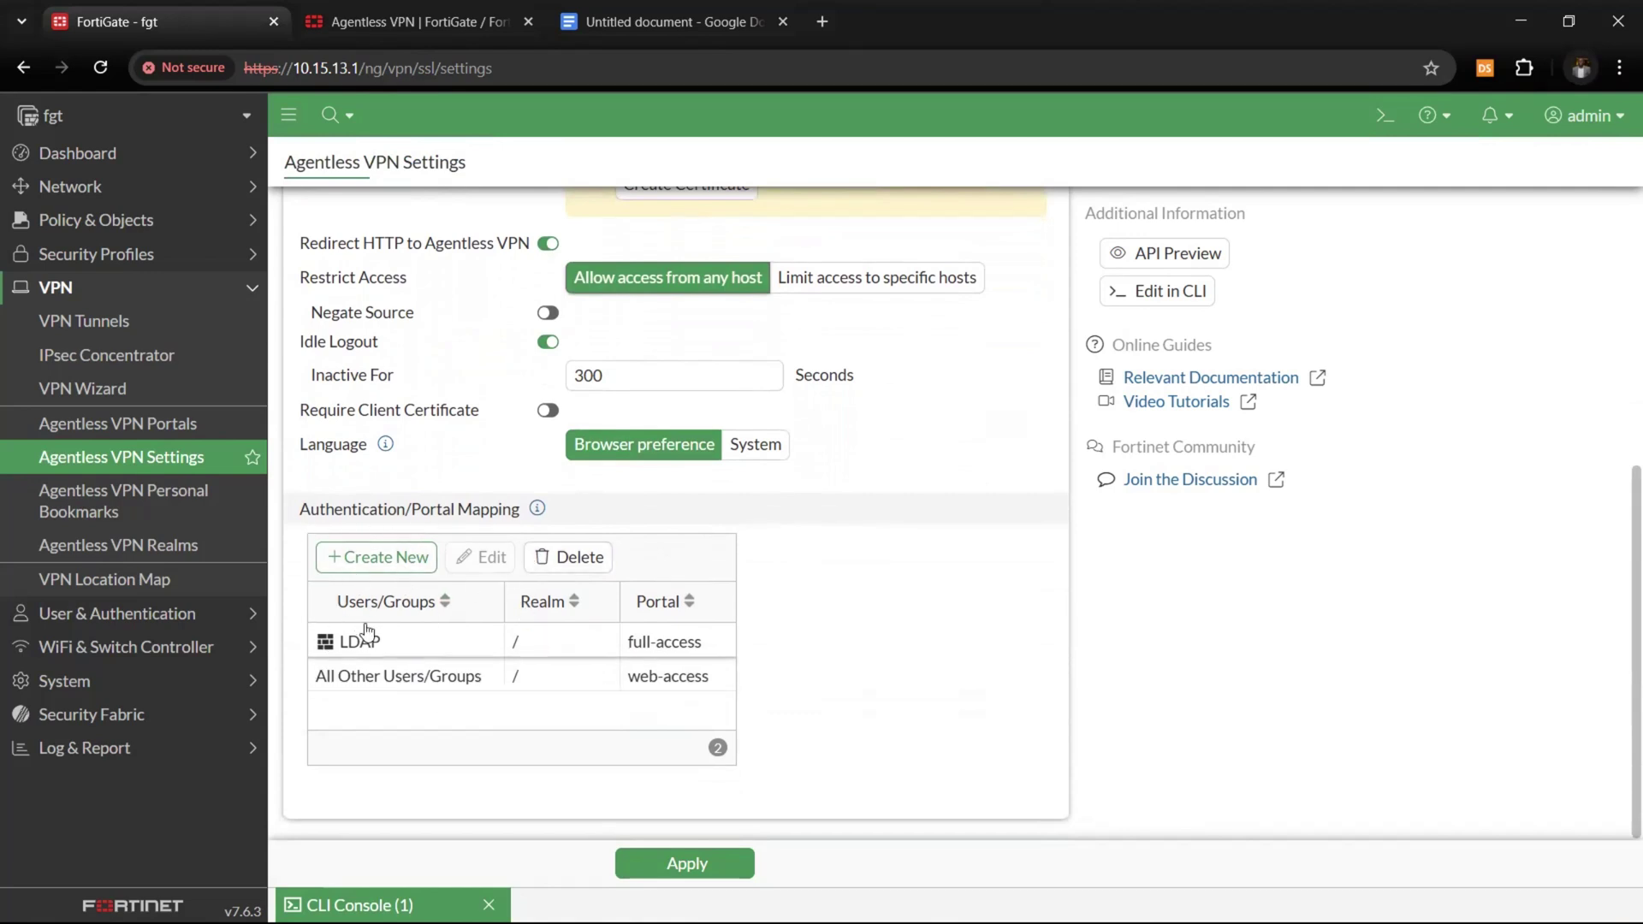
pyautogui.click(415, 643)
pyautogui.click(571, 557)
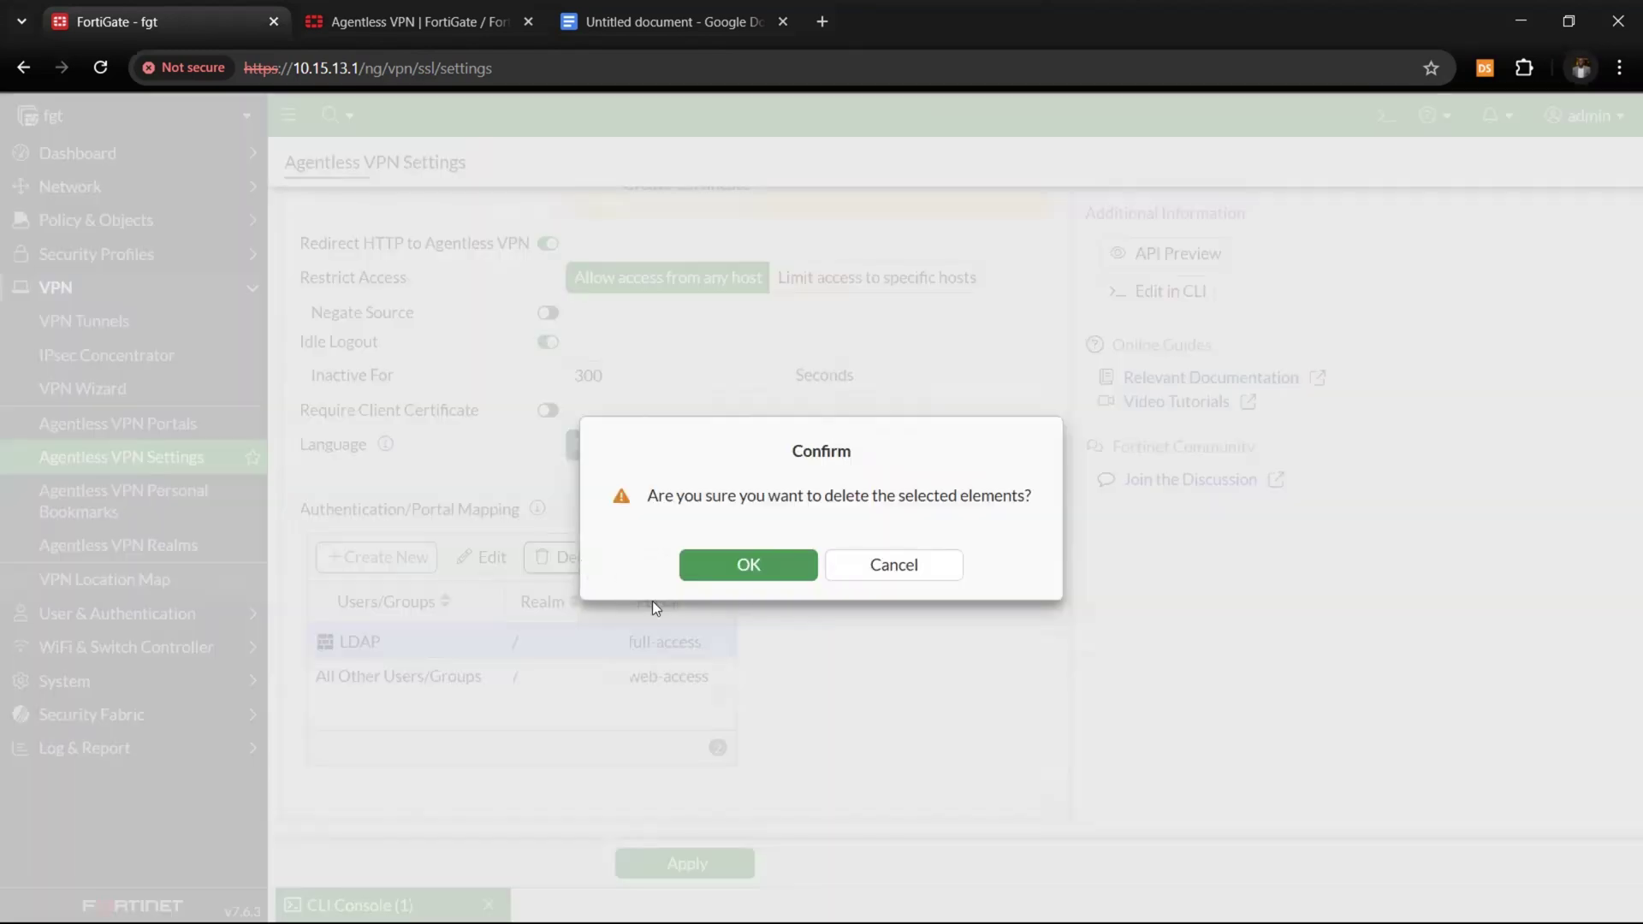
pyautogui.click(769, 577)
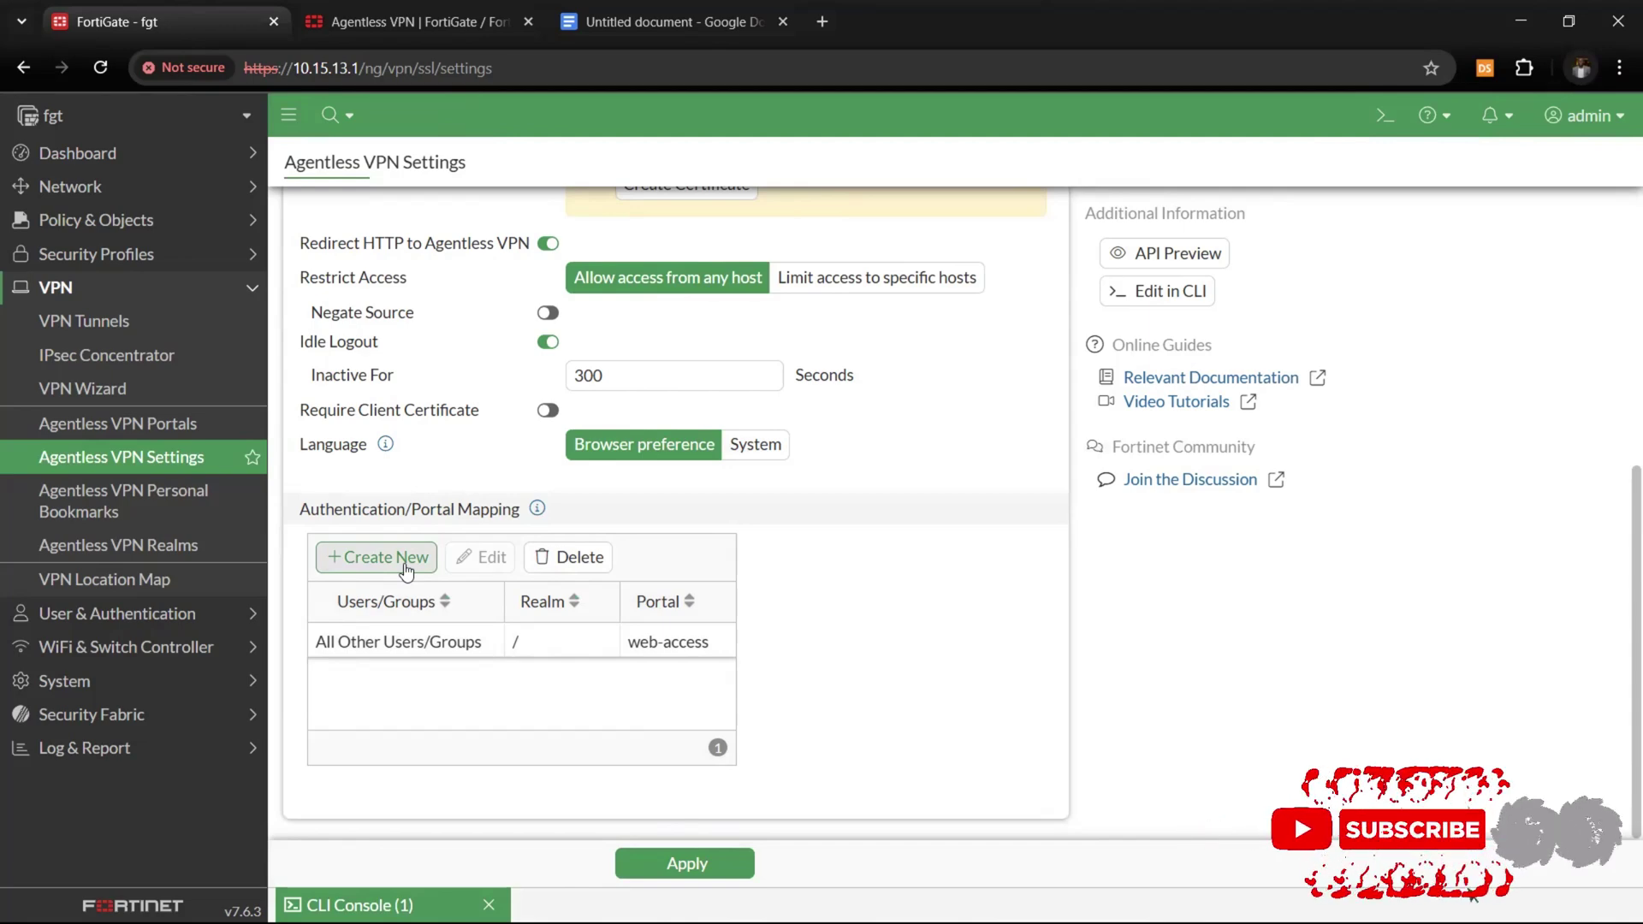
# - Review the network diagram and the SAML group access table in the Google Docs document, and return to the FortiGate settings
pyautogui.click(663, 21)
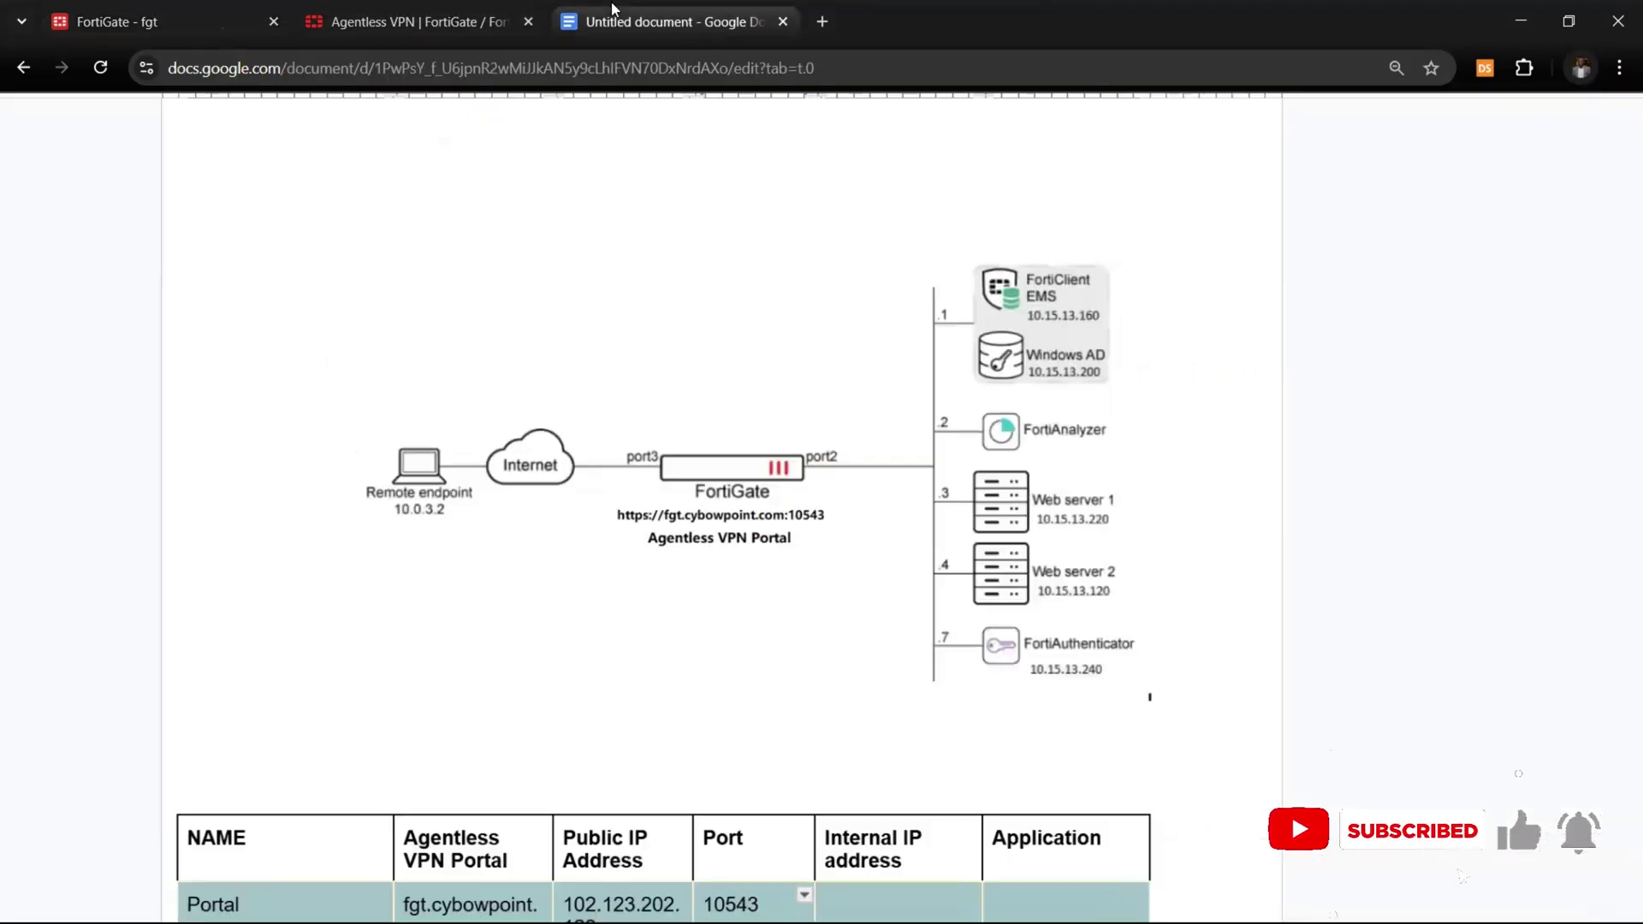
pyautogui.scroll(-15, 696, 621)
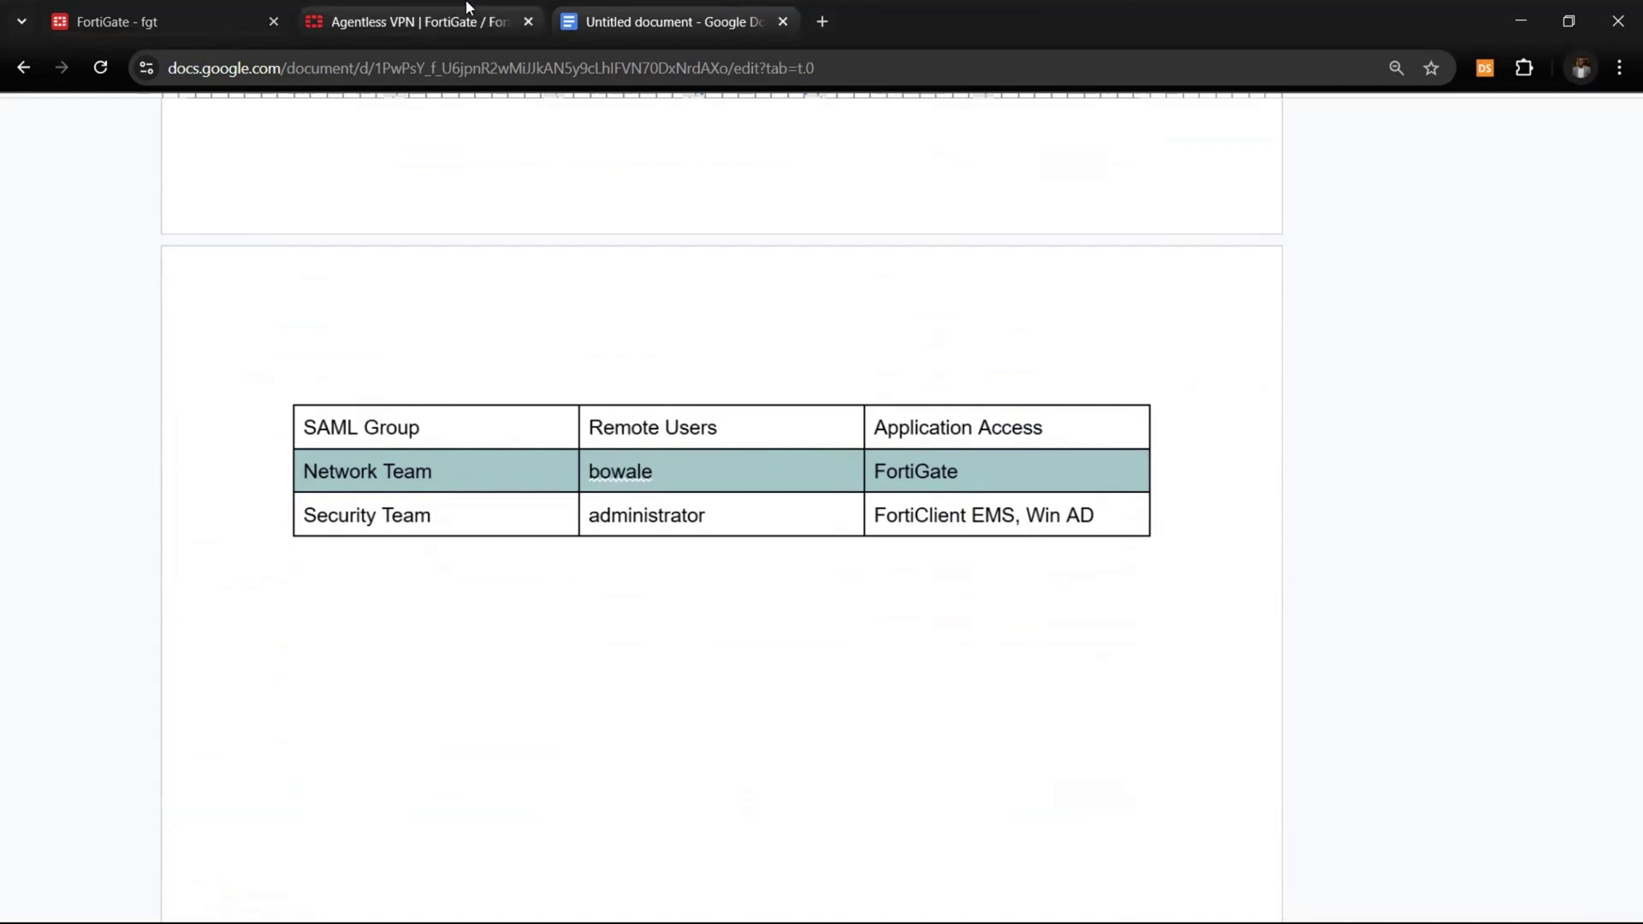
pyautogui.click(411, 8)
pyautogui.click(176, 7)
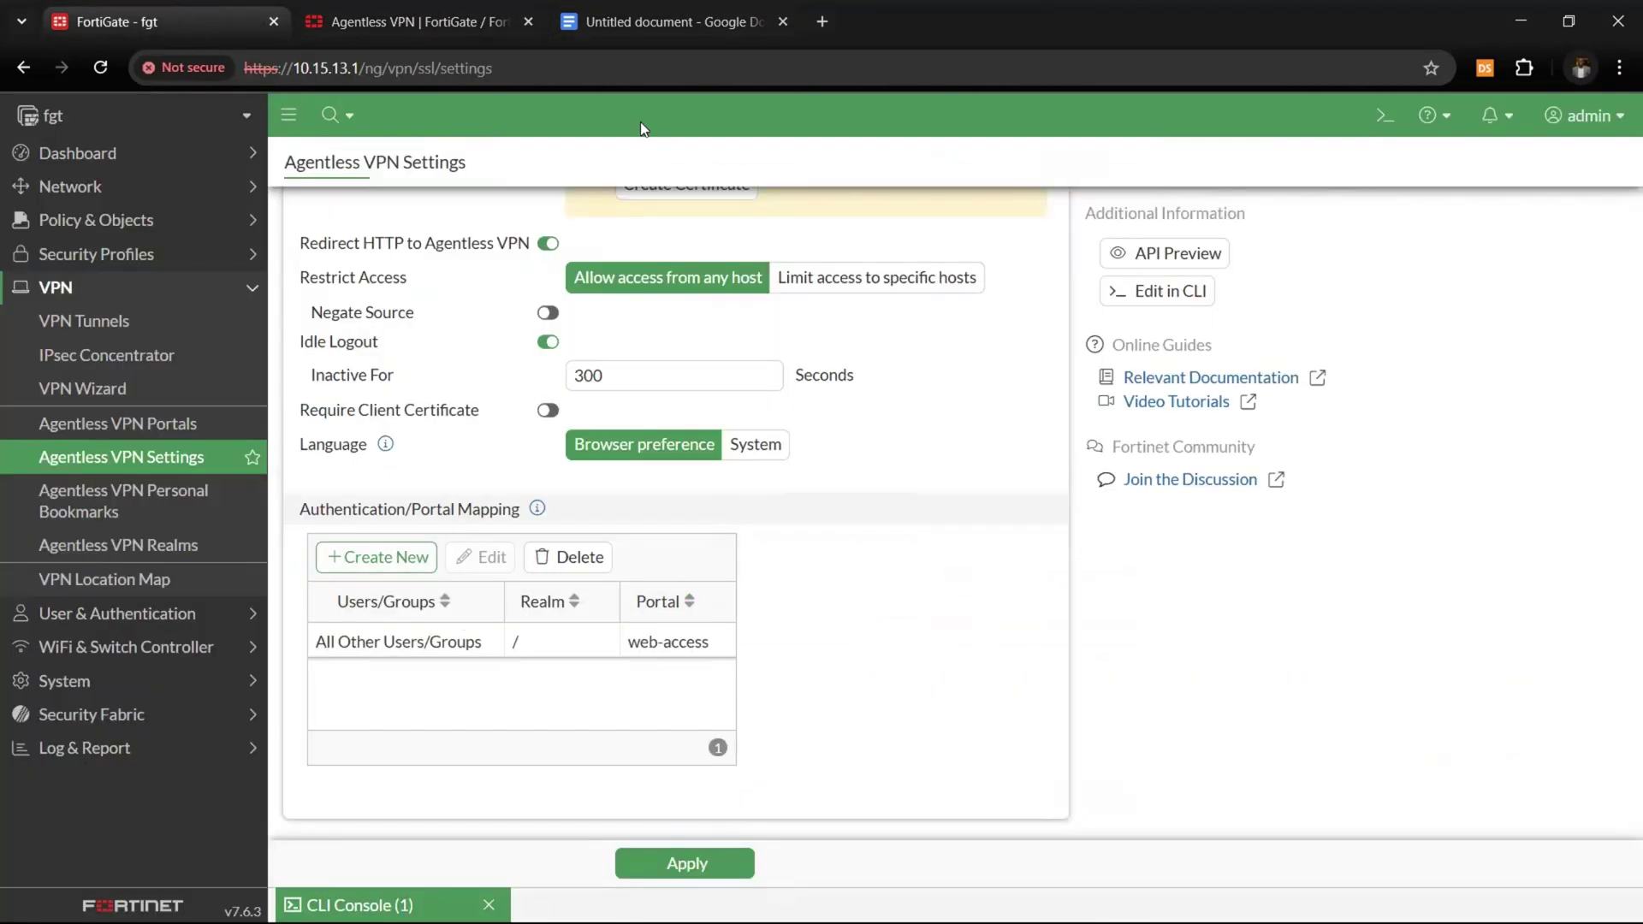
# - Start a new Authentication/Portal Mapping and open its Users/Groups selection
pyautogui.click(419, 557)
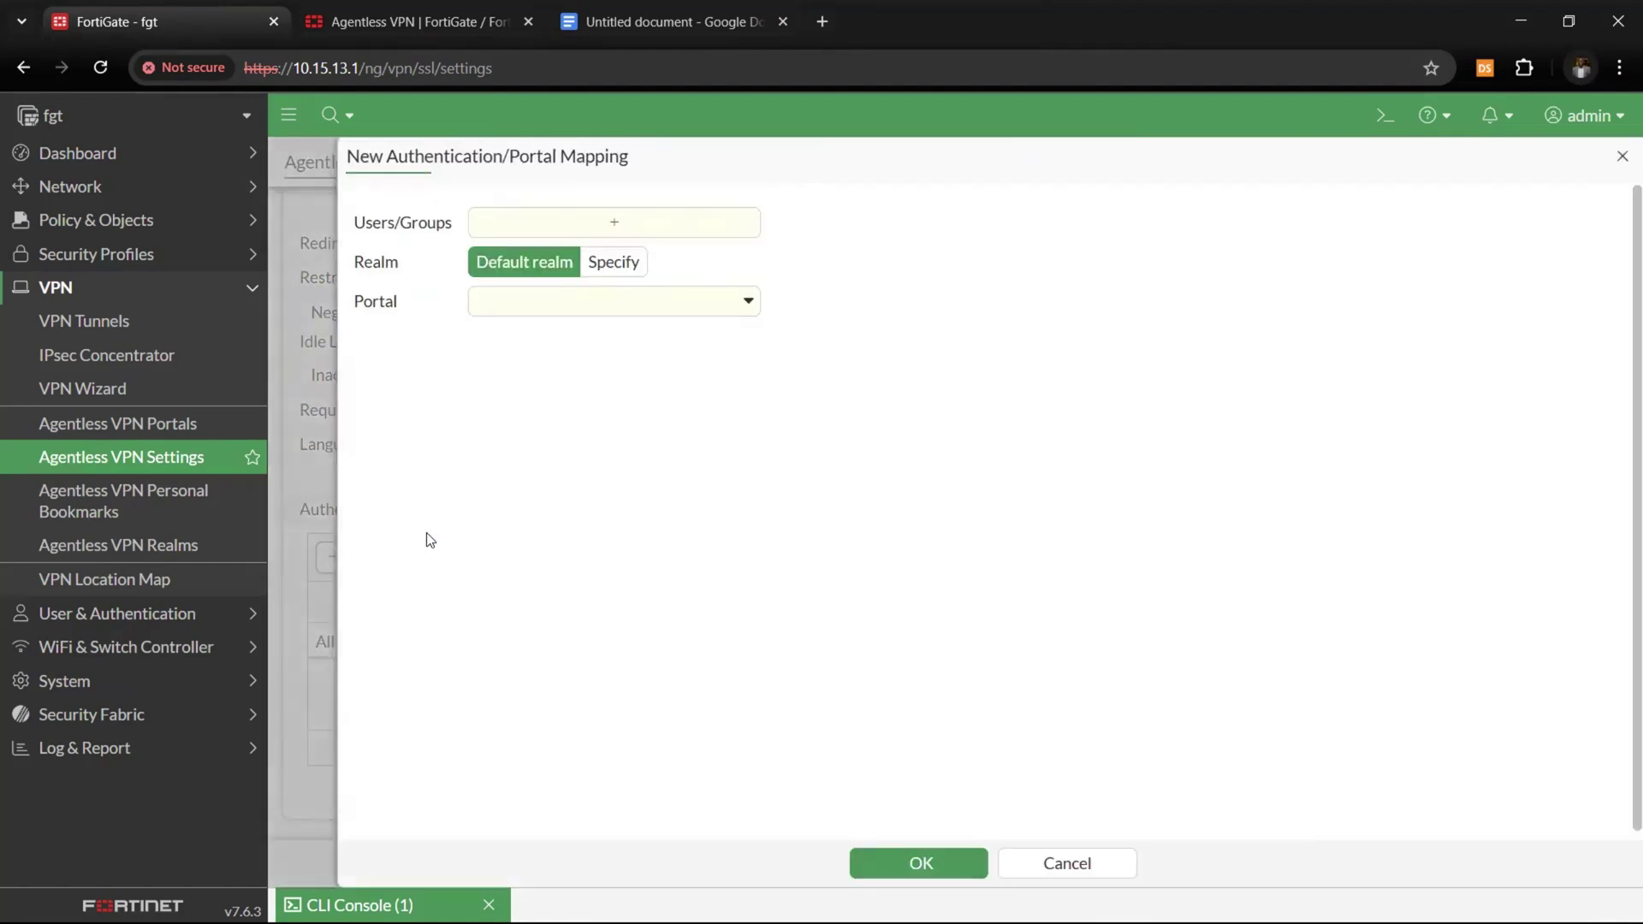
pyautogui.click(613, 226)
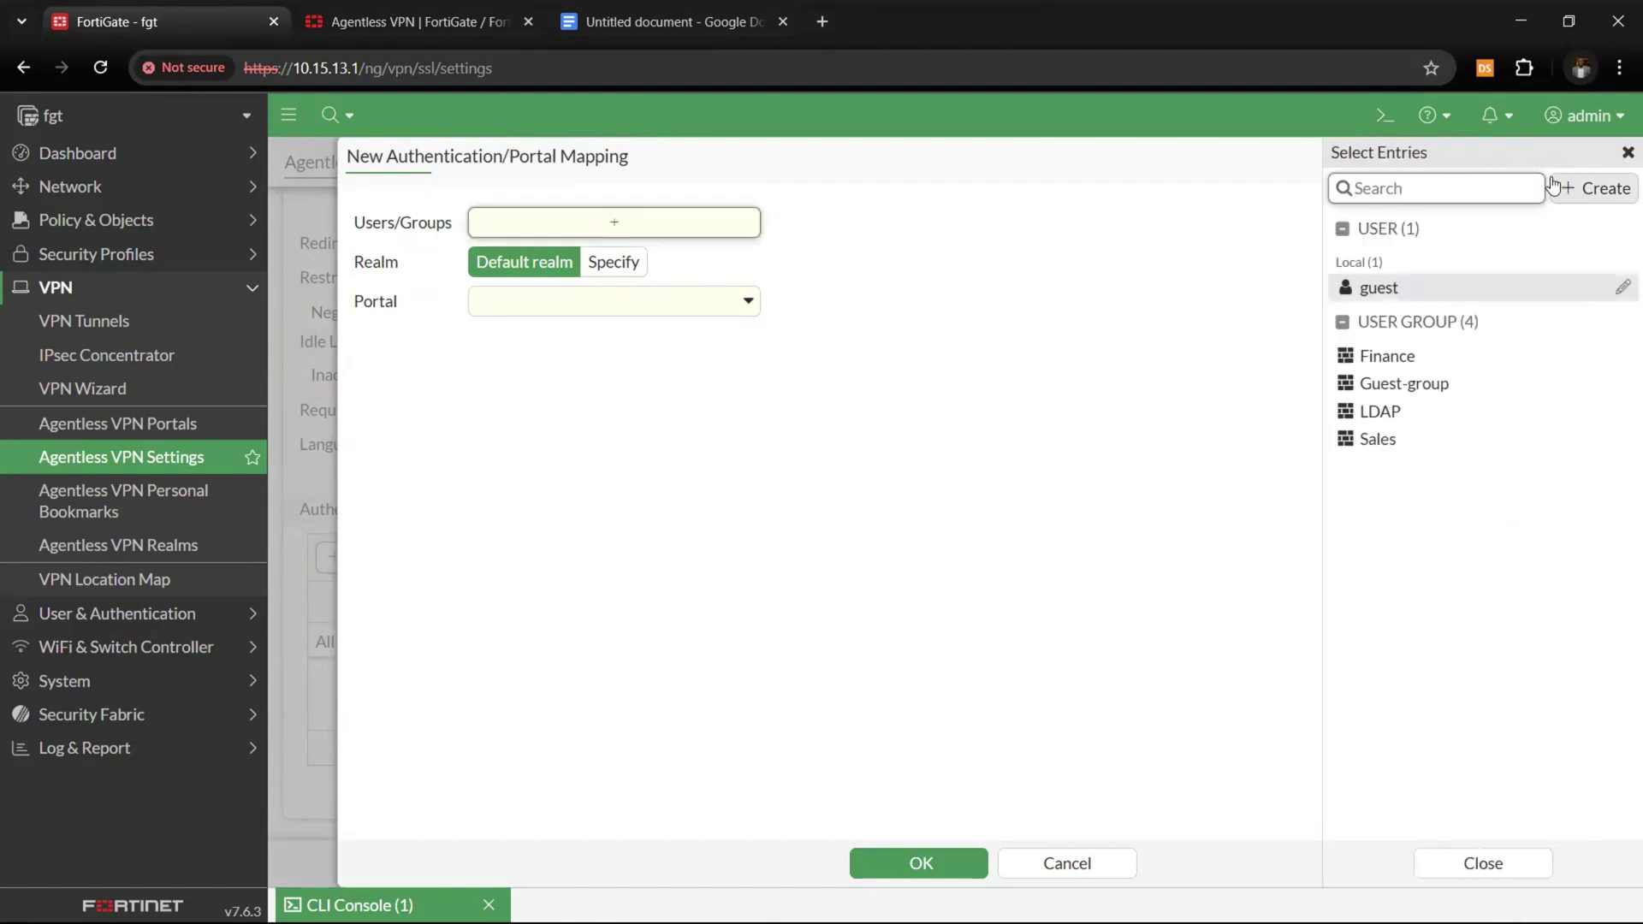
pyautogui.click(1595, 189)
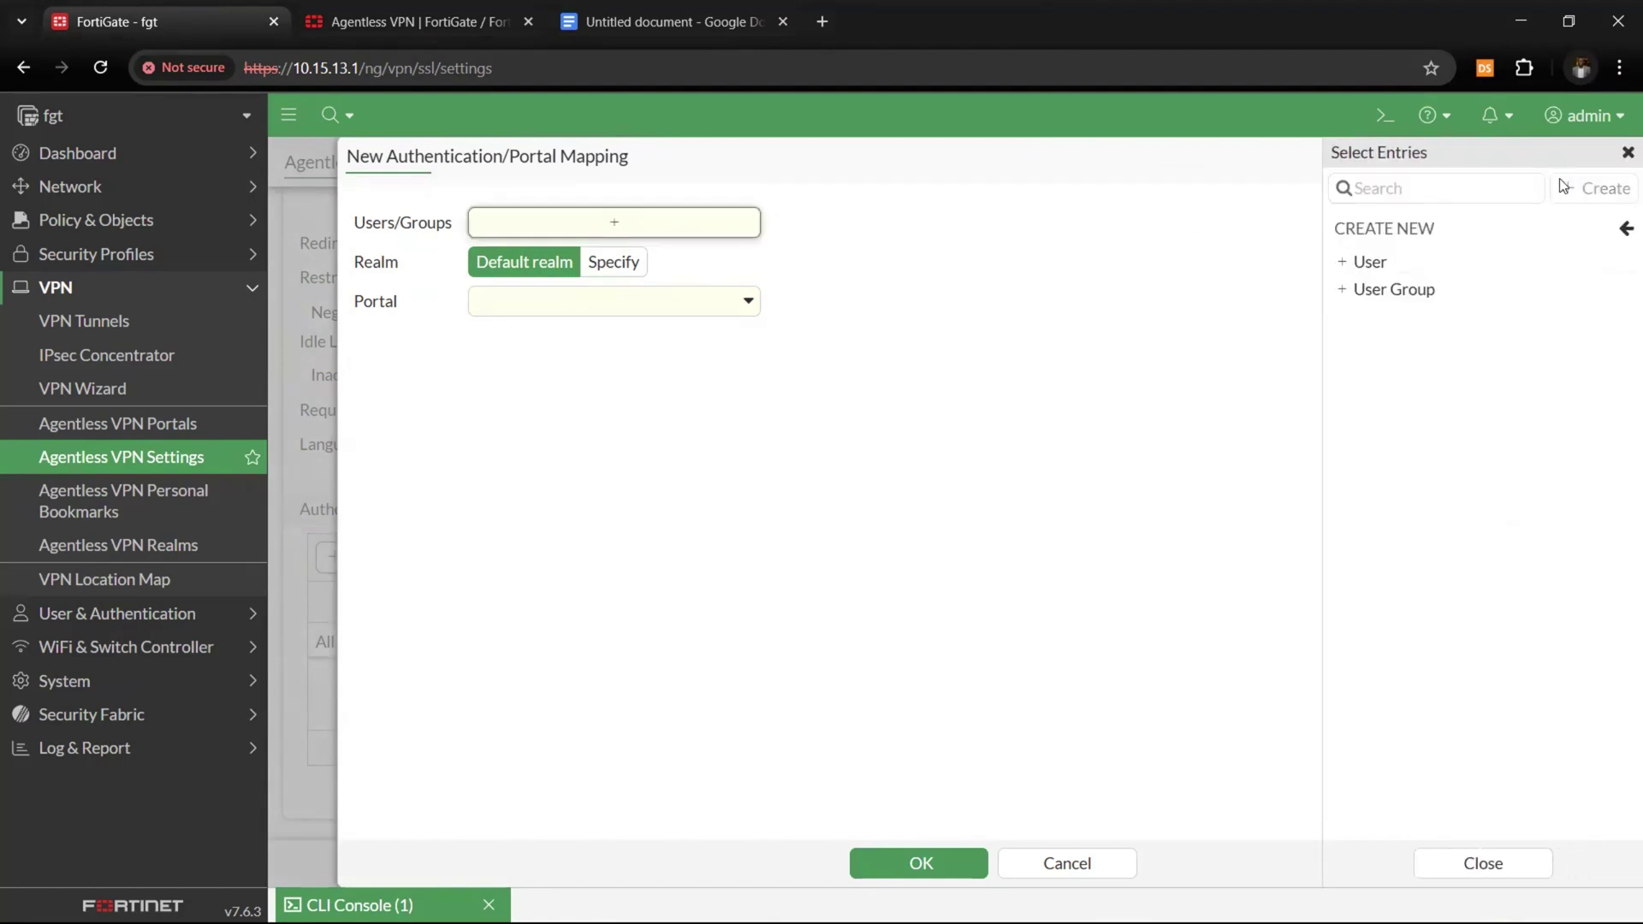
pyautogui.click(1368, 264)
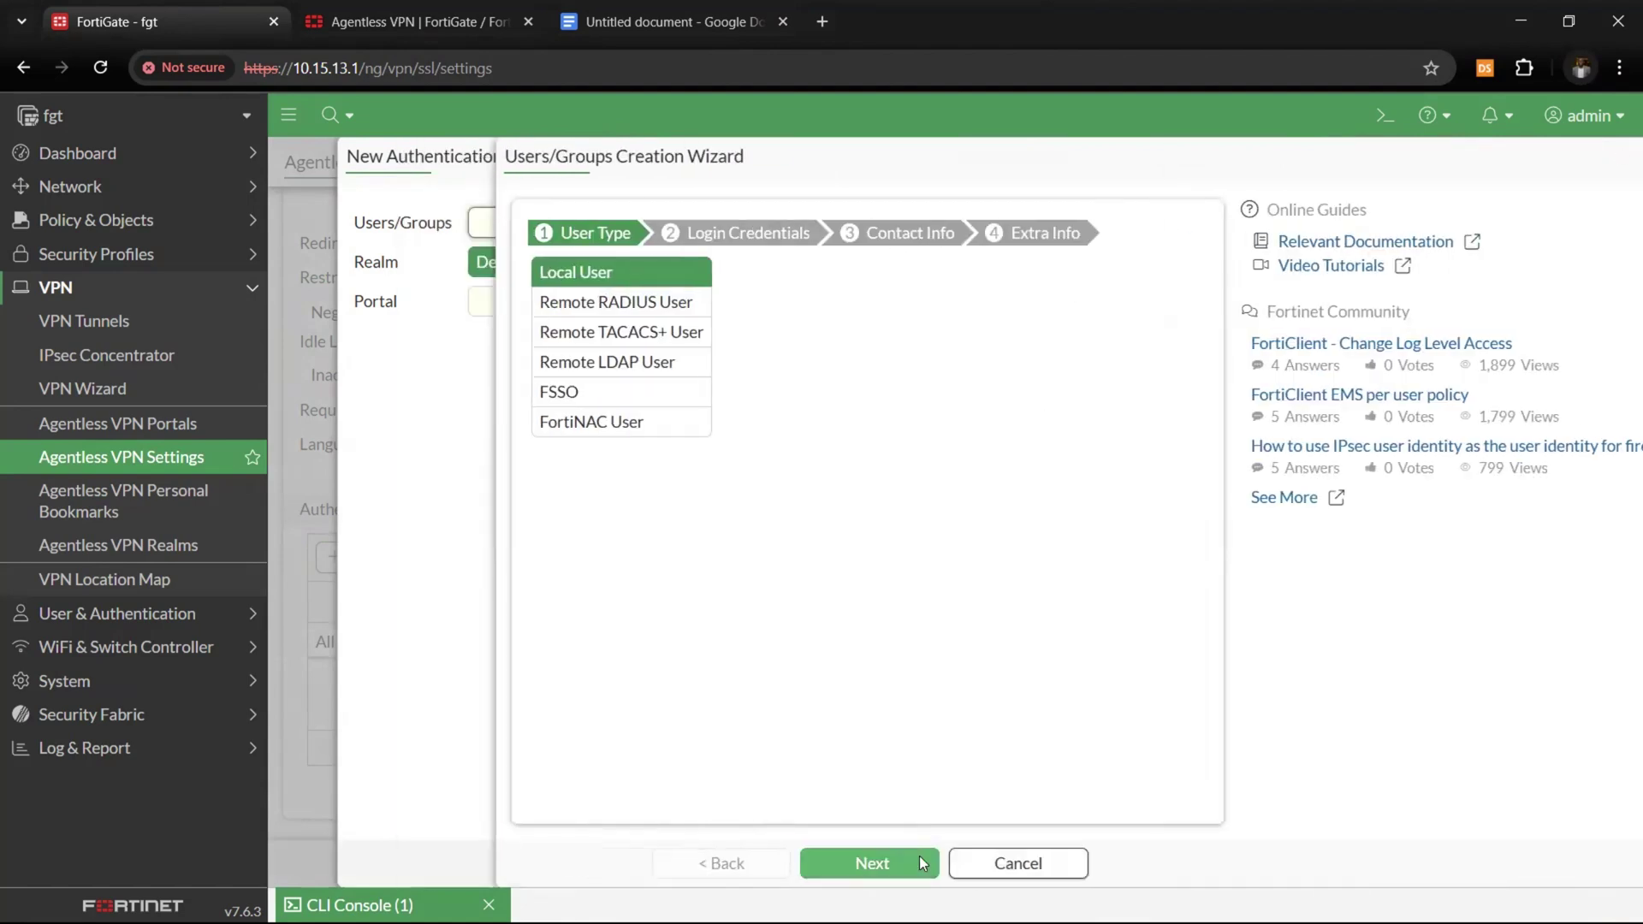
pyautogui.click(1018, 863)
# - Create a Firewall user group named Network_Team, with the Network Team group from the cybowpoint remote server as its remote group
pyautogui.click(1593, 188)
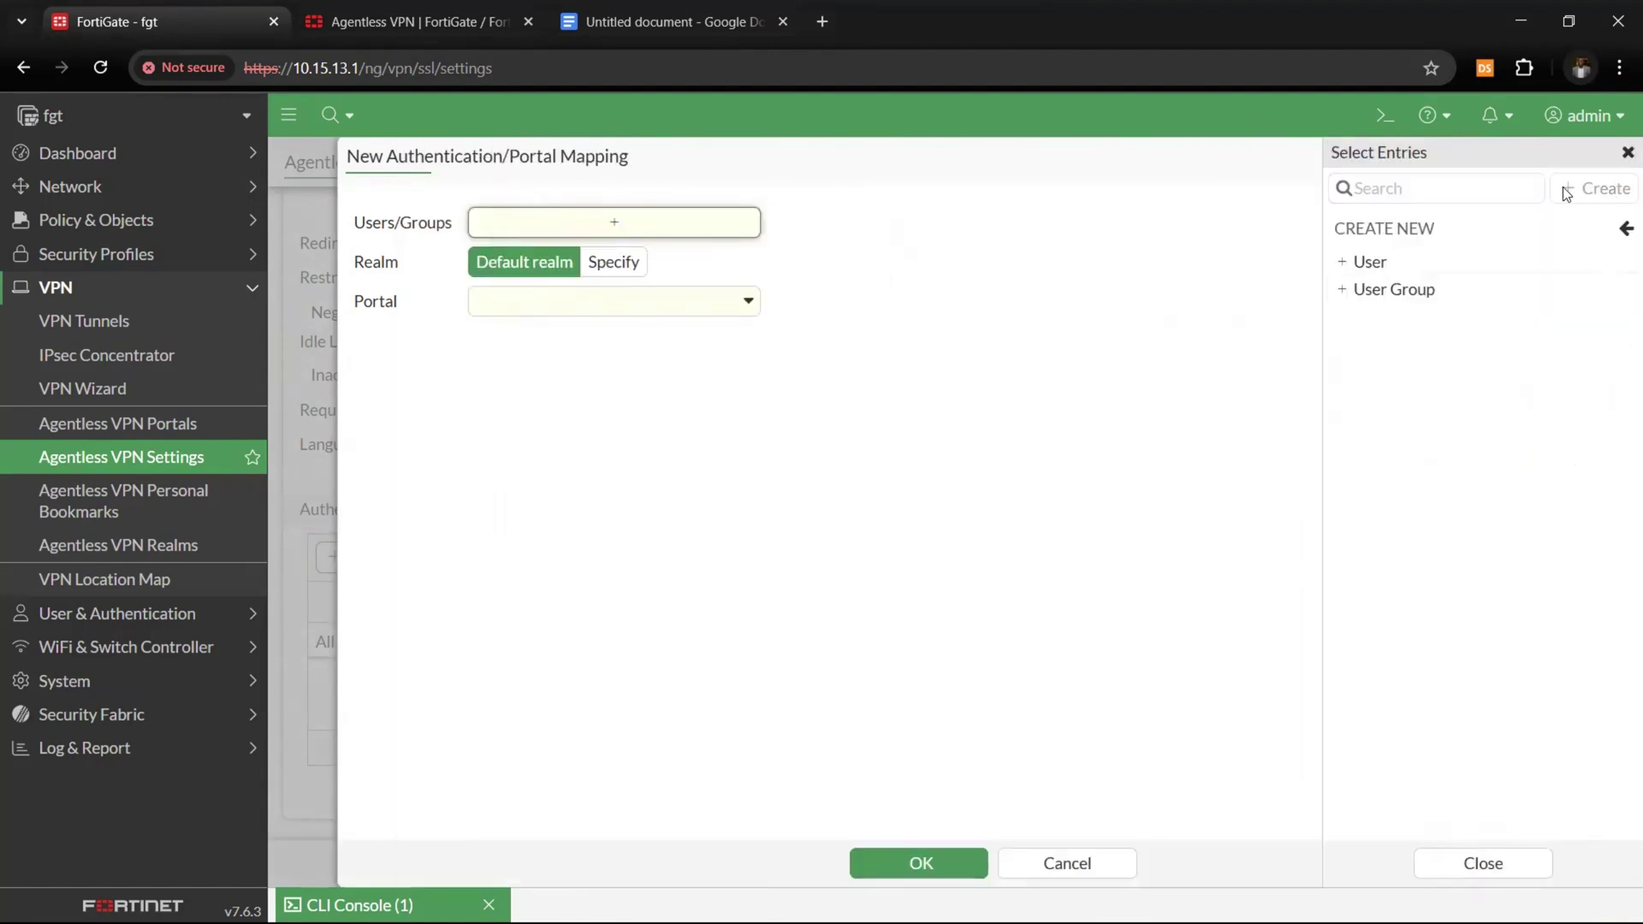
pyautogui.click(1390, 291)
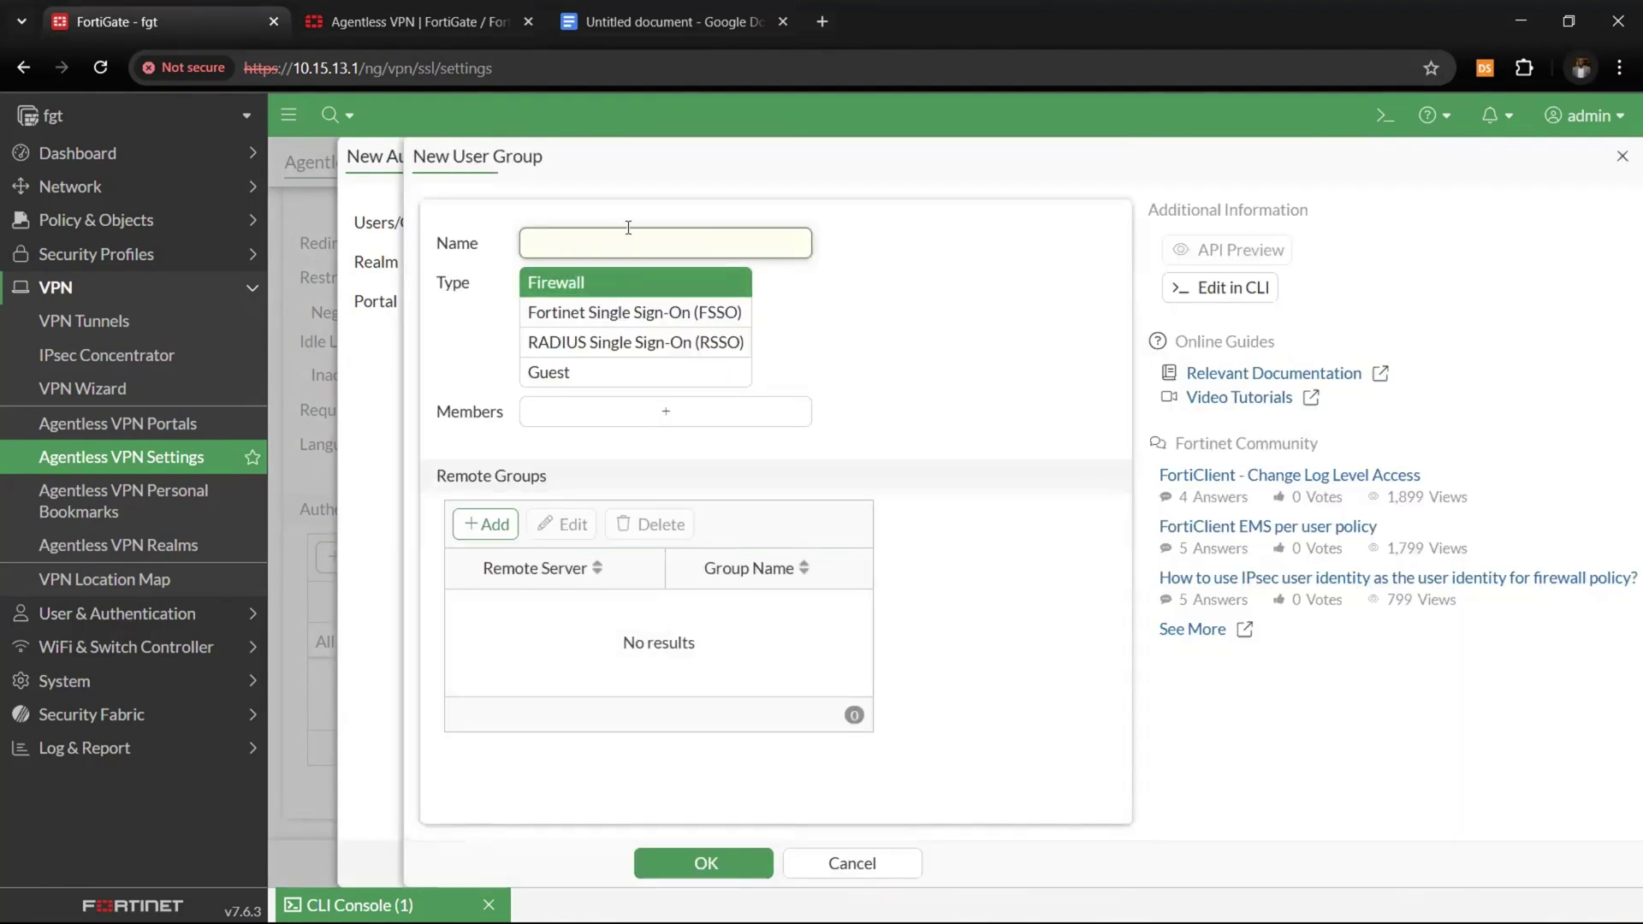
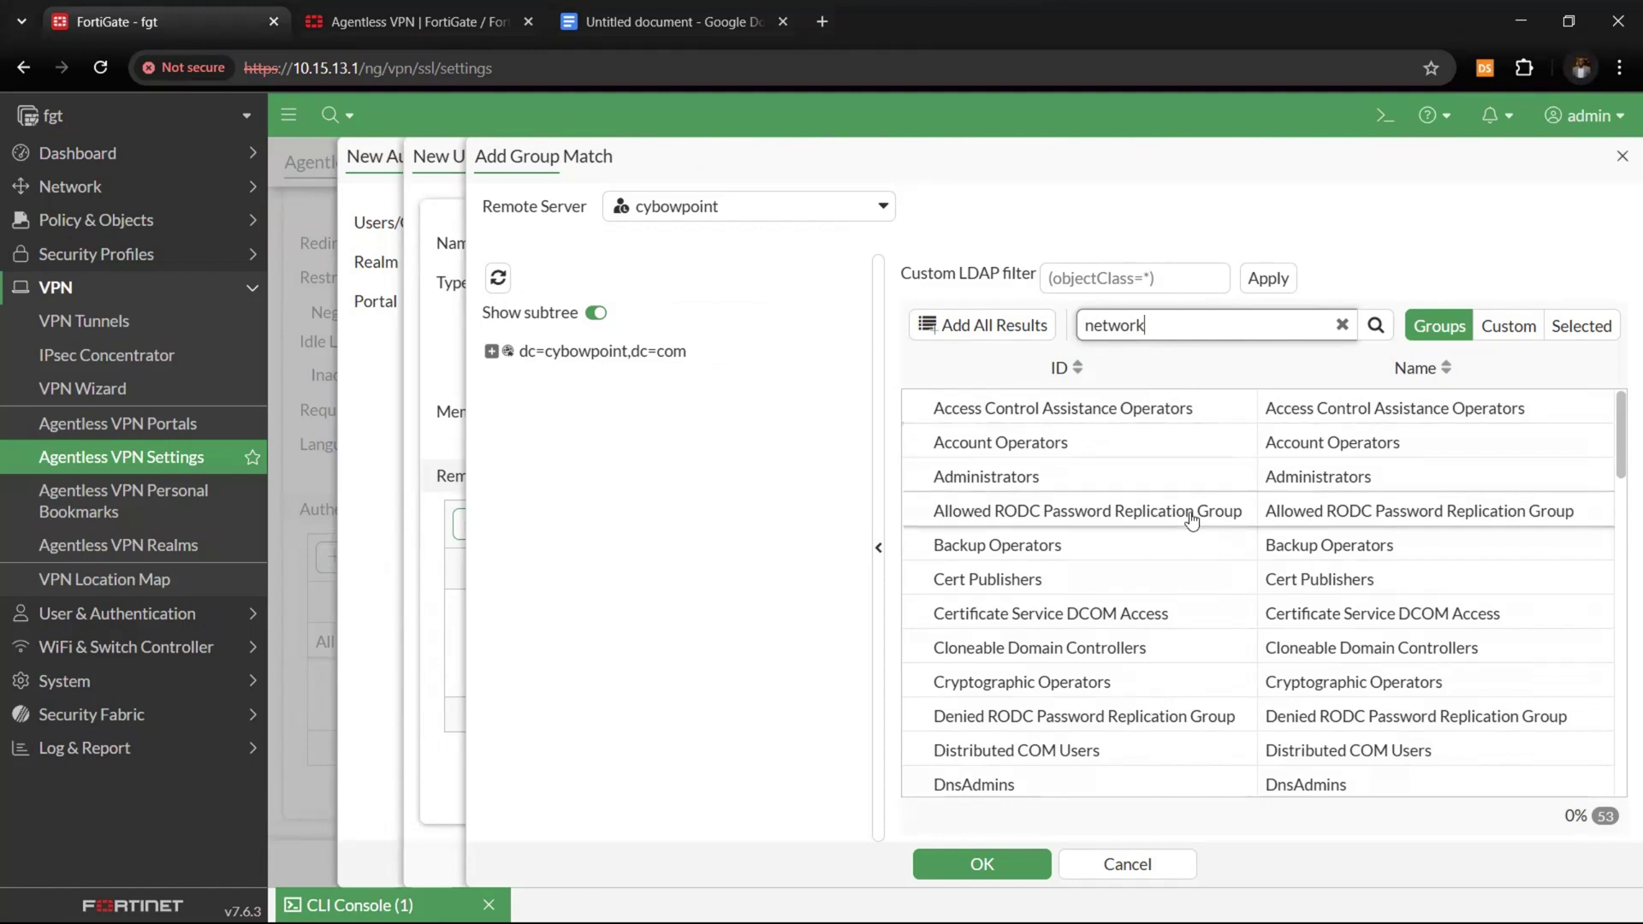
pyautogui.scroll(-3, 1255, 511)
pyautogui.click(1376, 326)
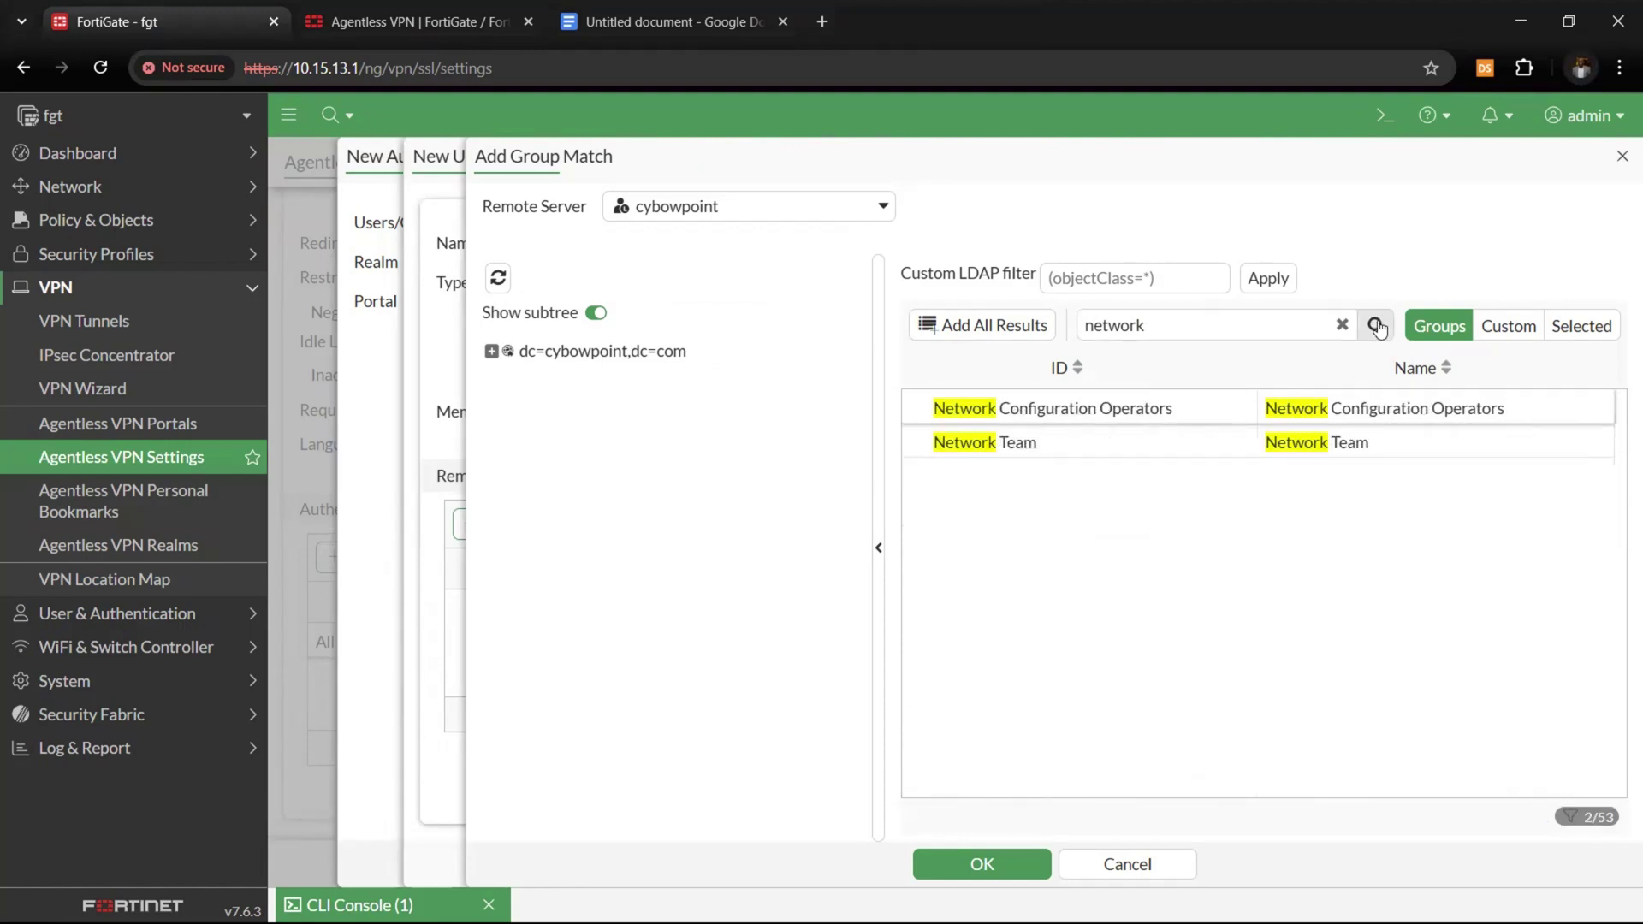
pyautogui.click(1039, 443)
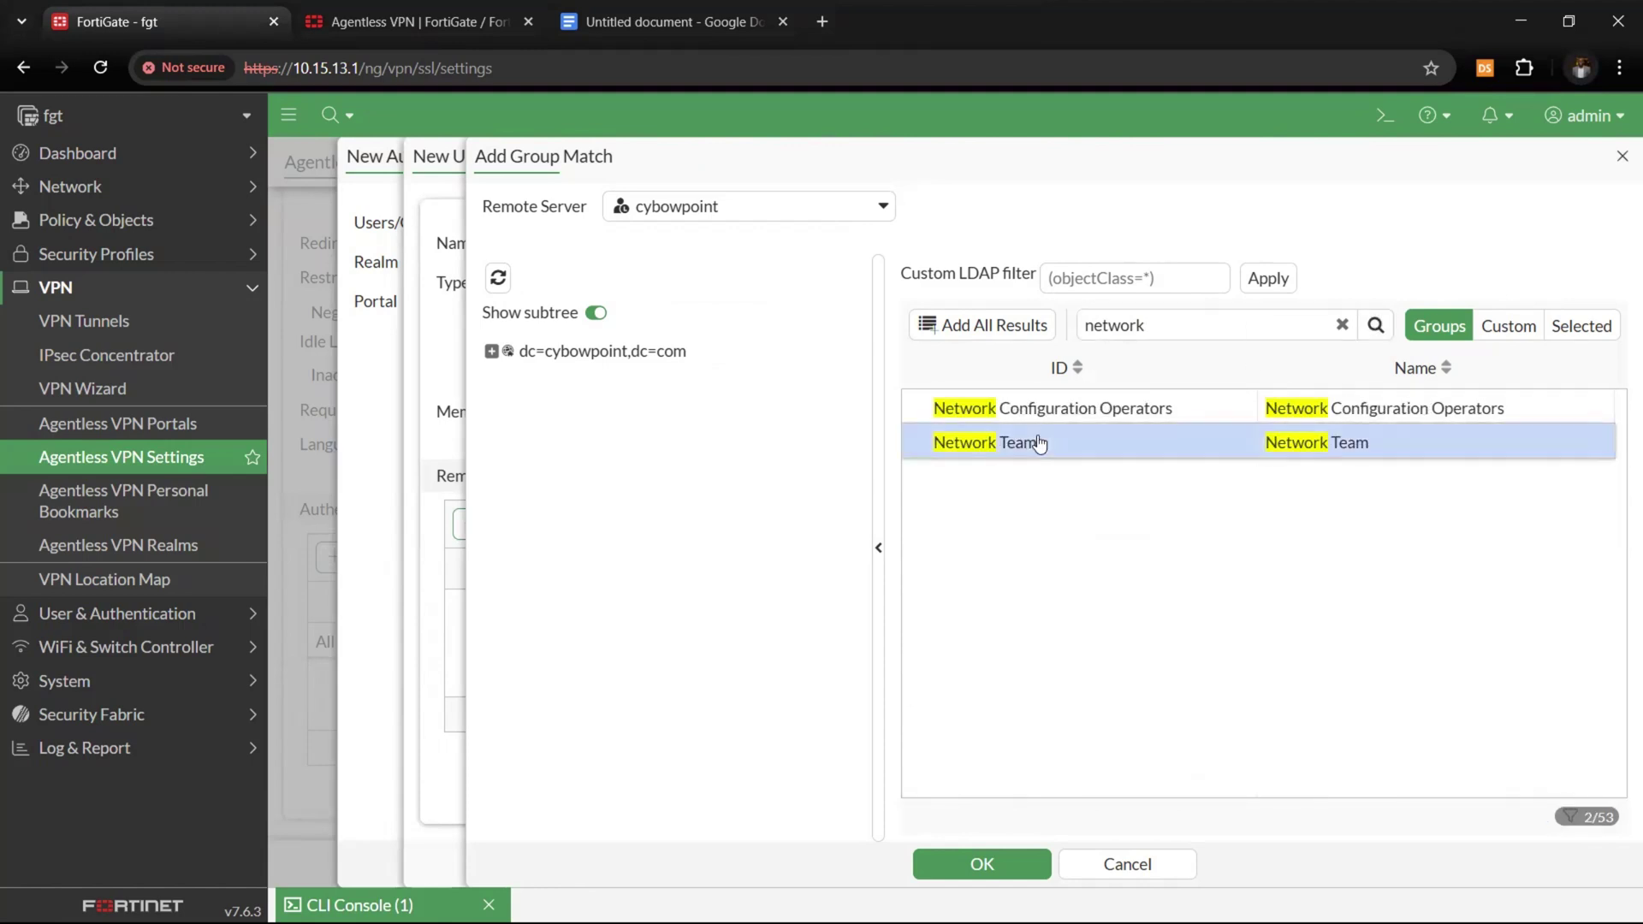
pyautogui.rightClick(1208, 446)
pyautogui.click(1254, 462)
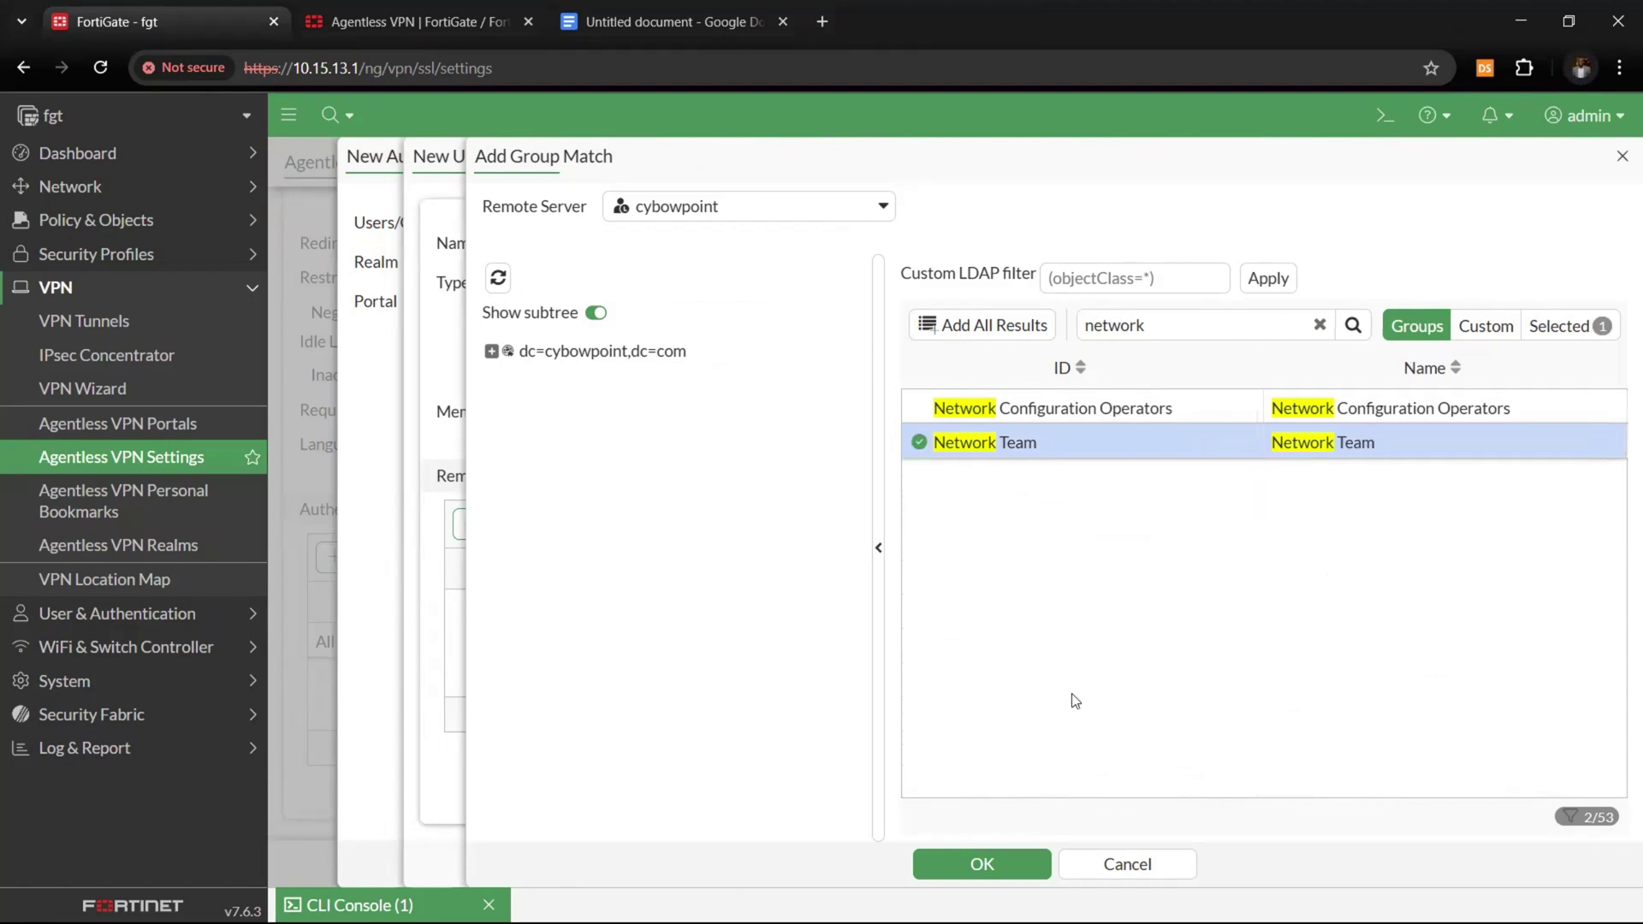
pyautogui.click(1007, 863)
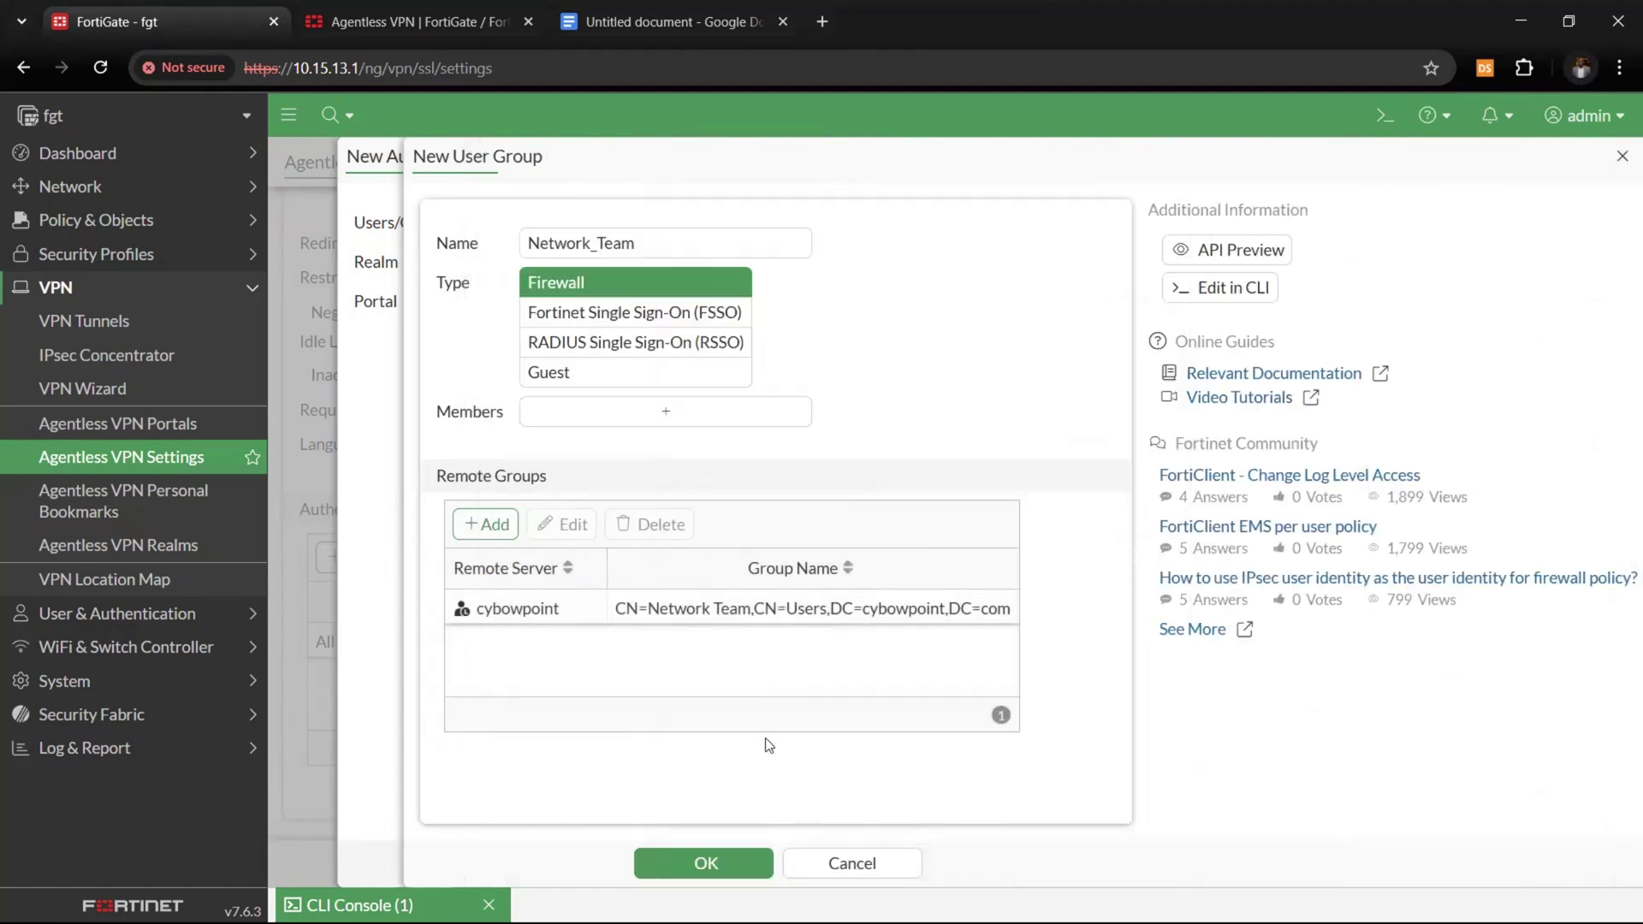
pyautogui.click(684, 848)
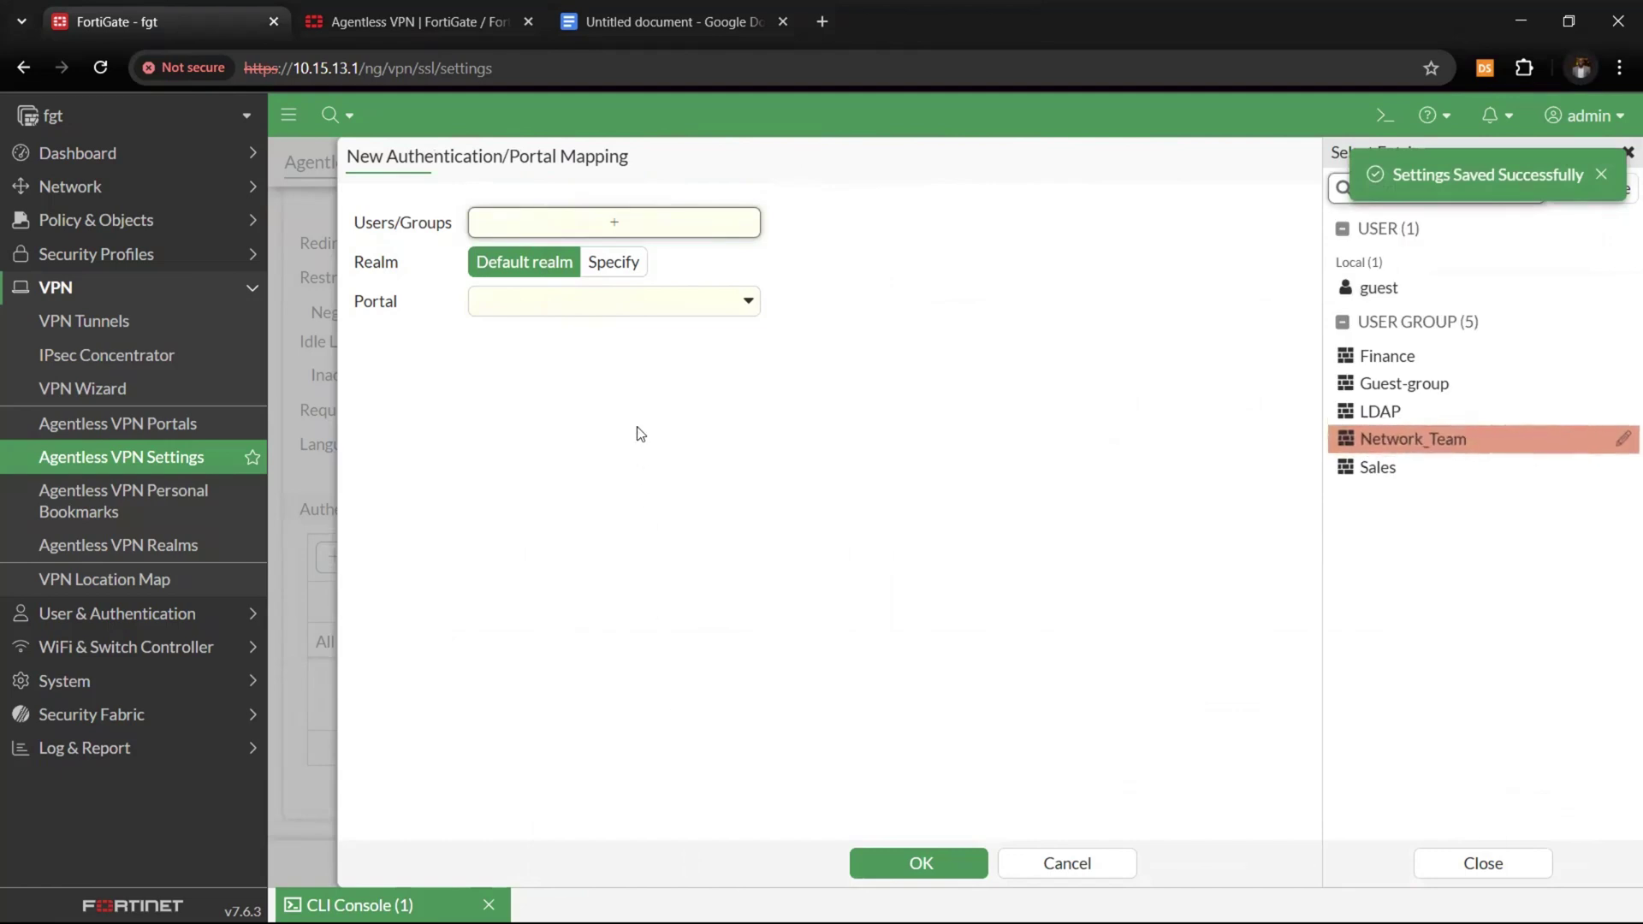
# - Map the Network_Team group to the full-access portal in the default realm and save the mapping
pyautogui.click(1404, 449)
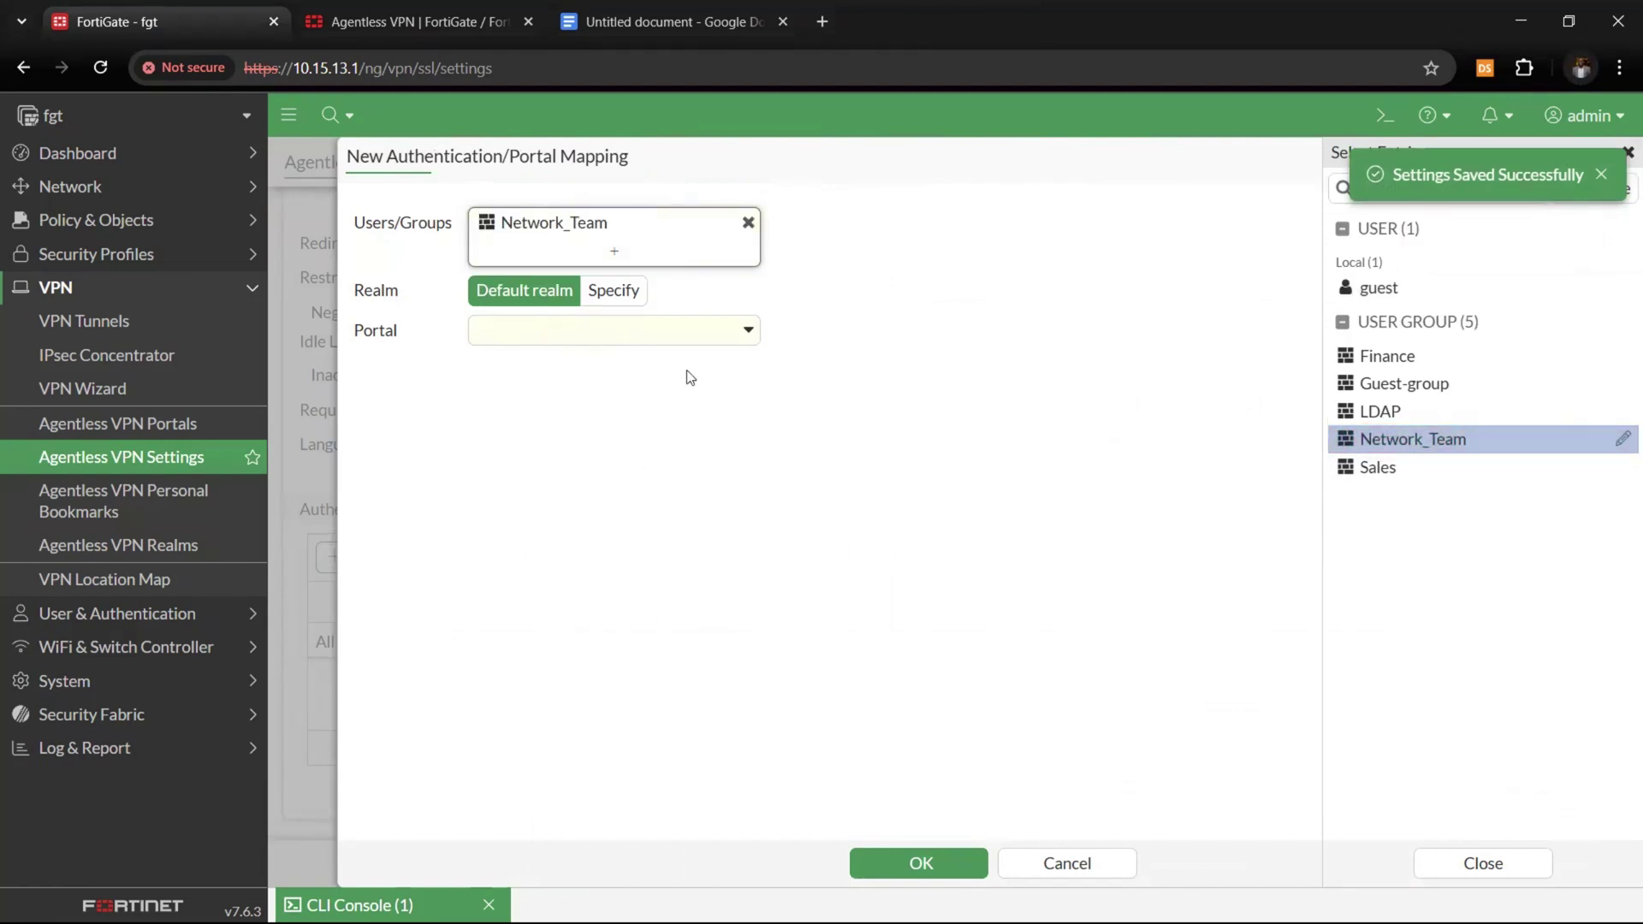
pyautogui.click(637, 338)
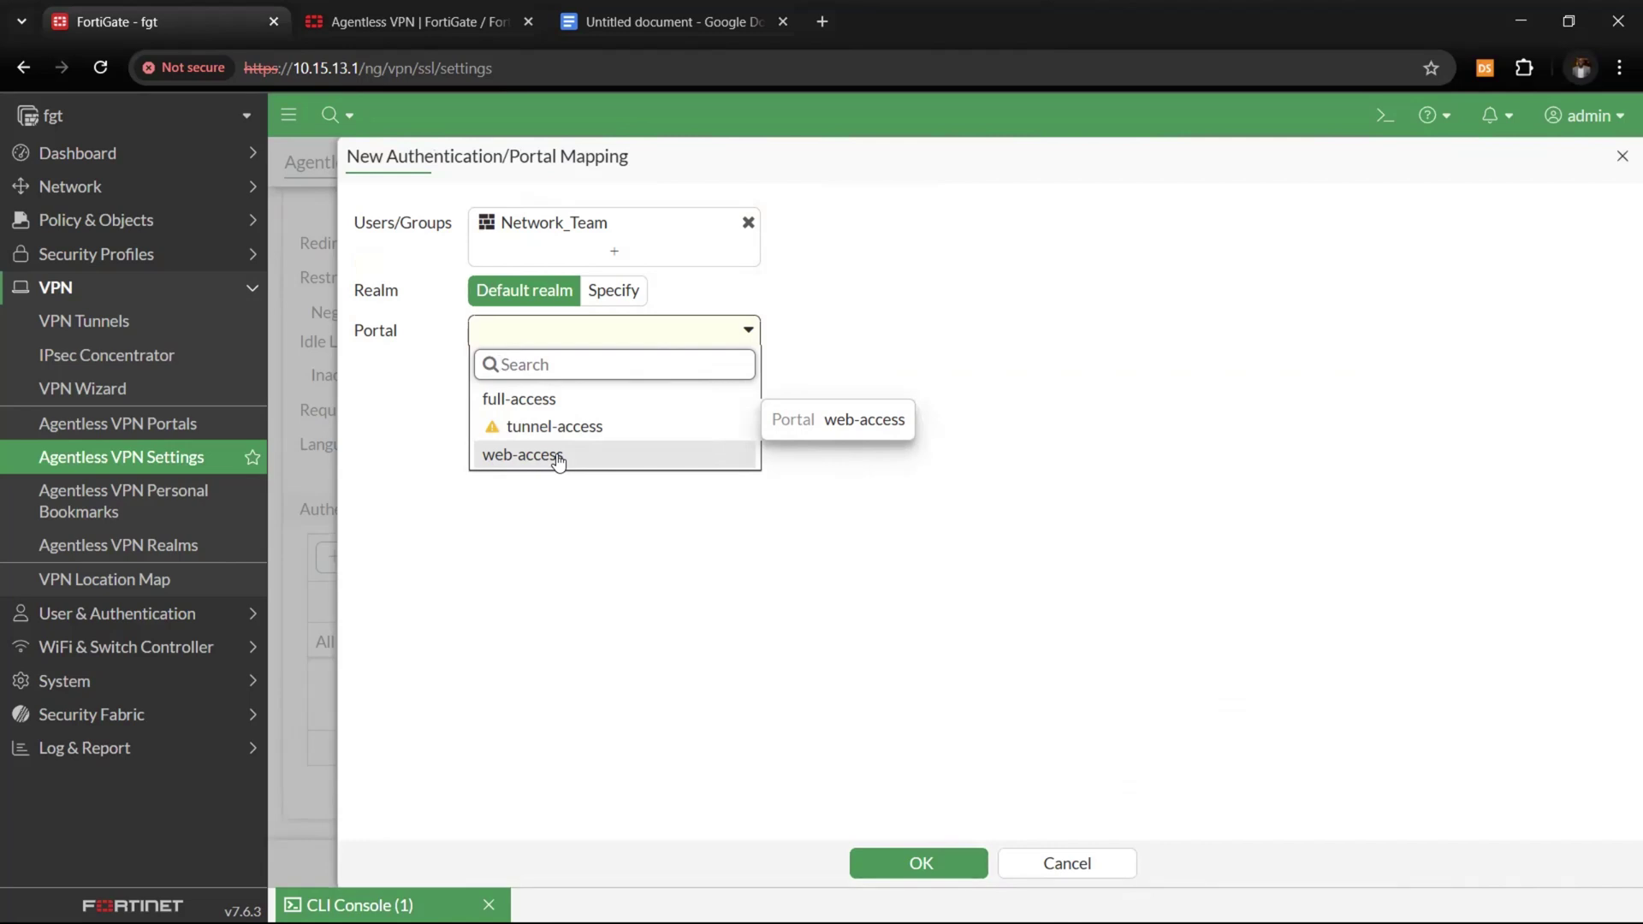
pyautogui.click(558, 407)
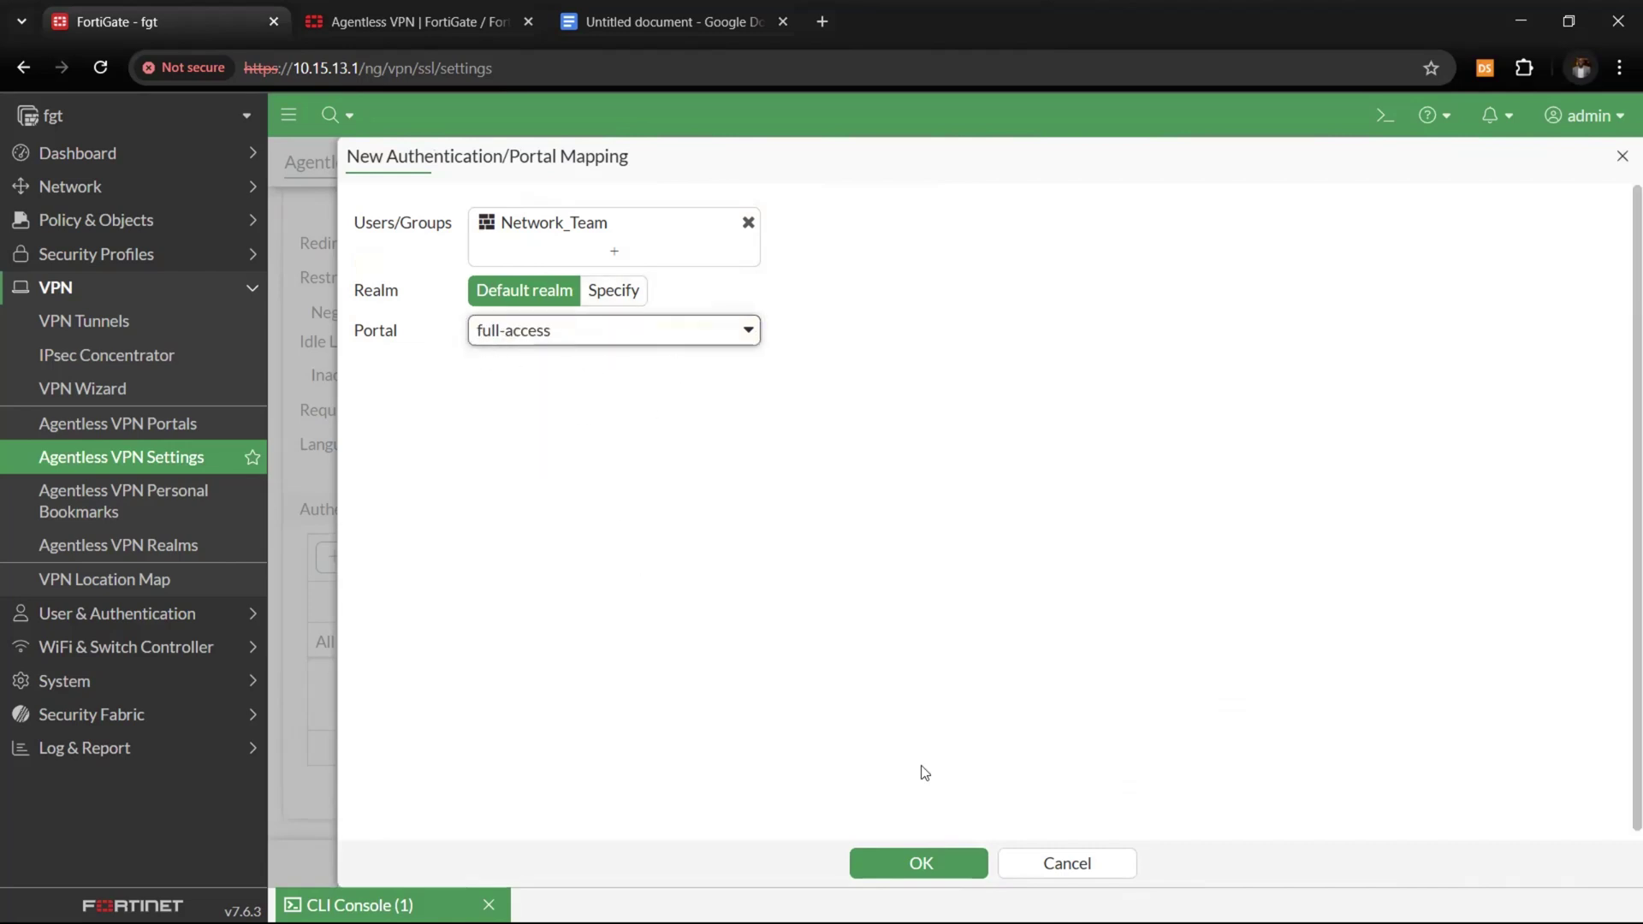
pyautogui.click(622, 292)
pyautogui.click(544, 291)
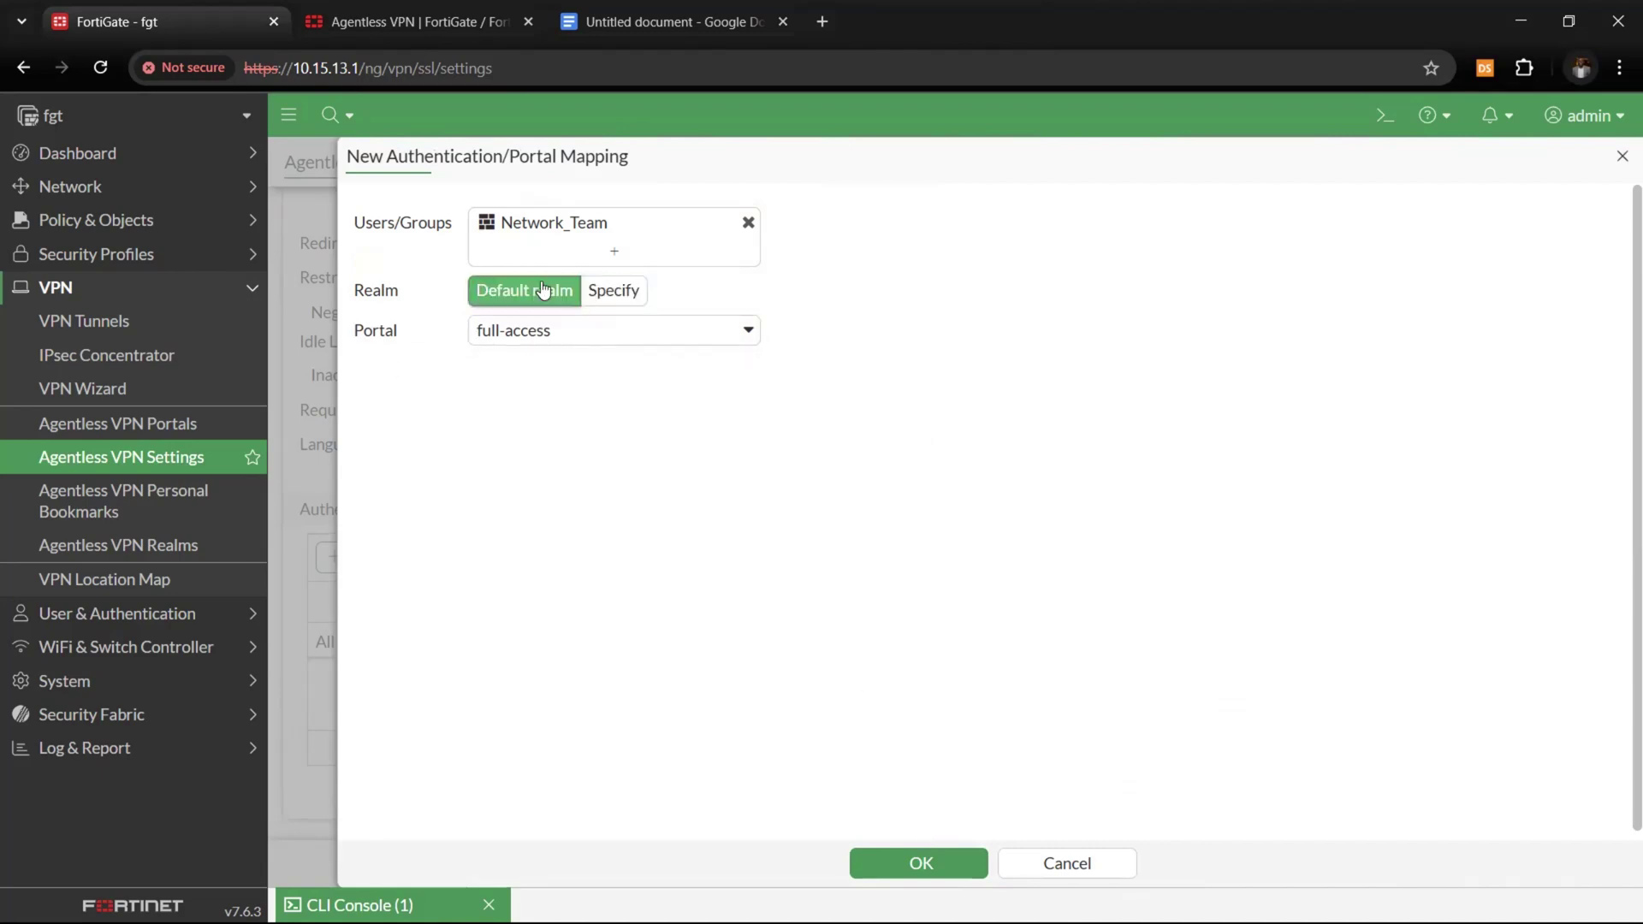
pyautogui.click(936, 856)
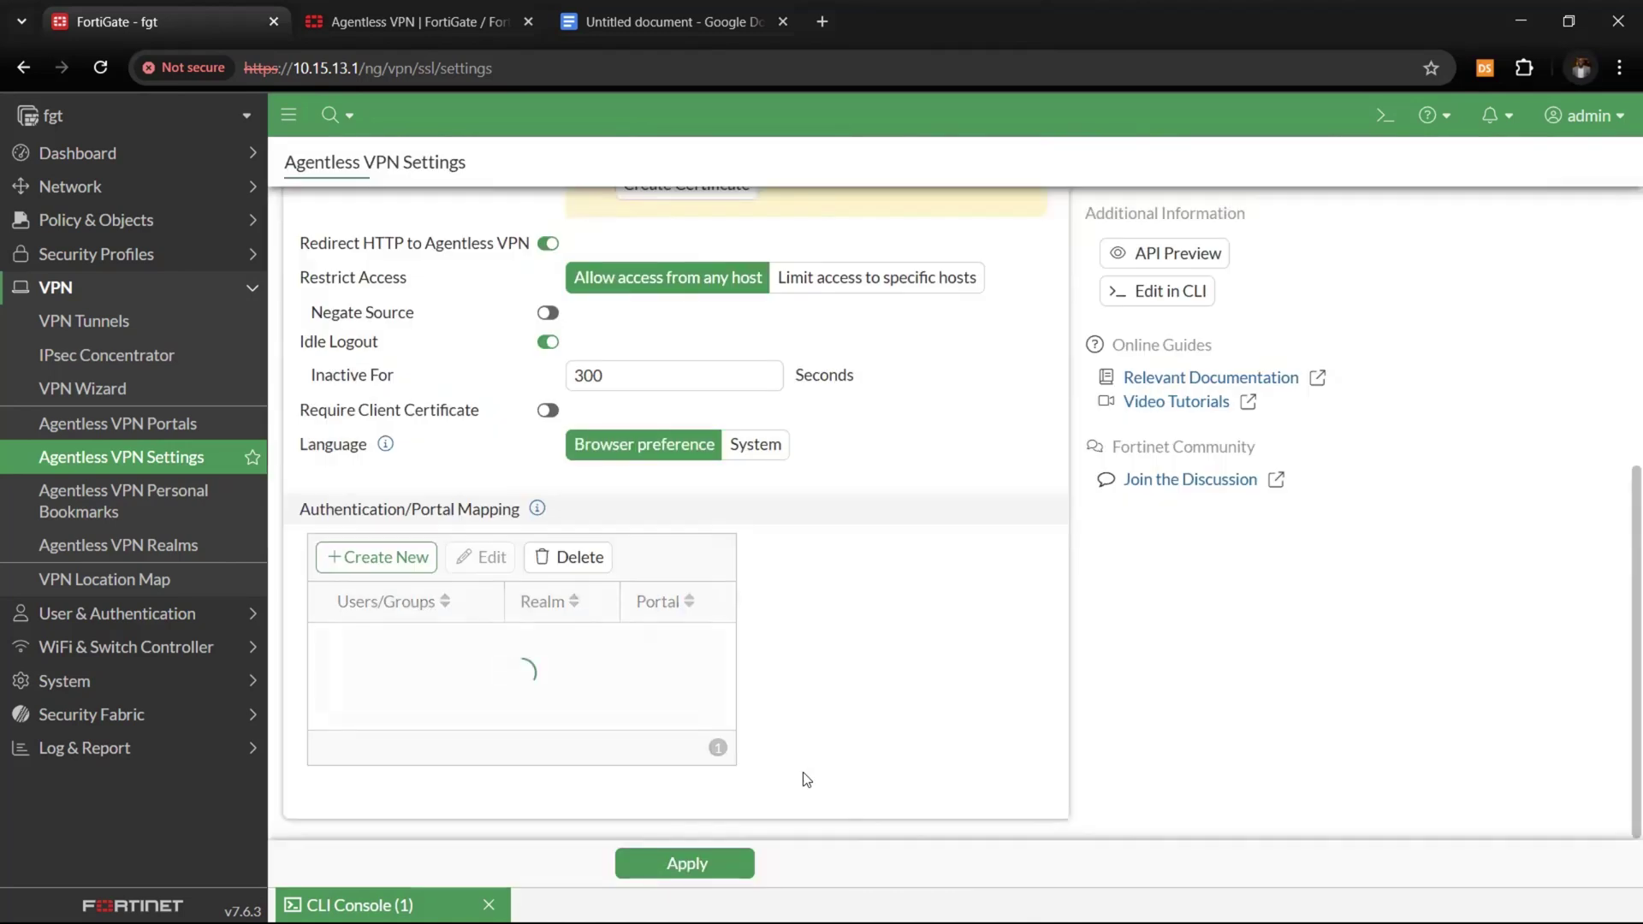
# - Start another Authentication/Portal Mapping and, from its Users/Groups selection, begin a new Firewall user group named IT_Security Team
pyautogui.click(397, 558)
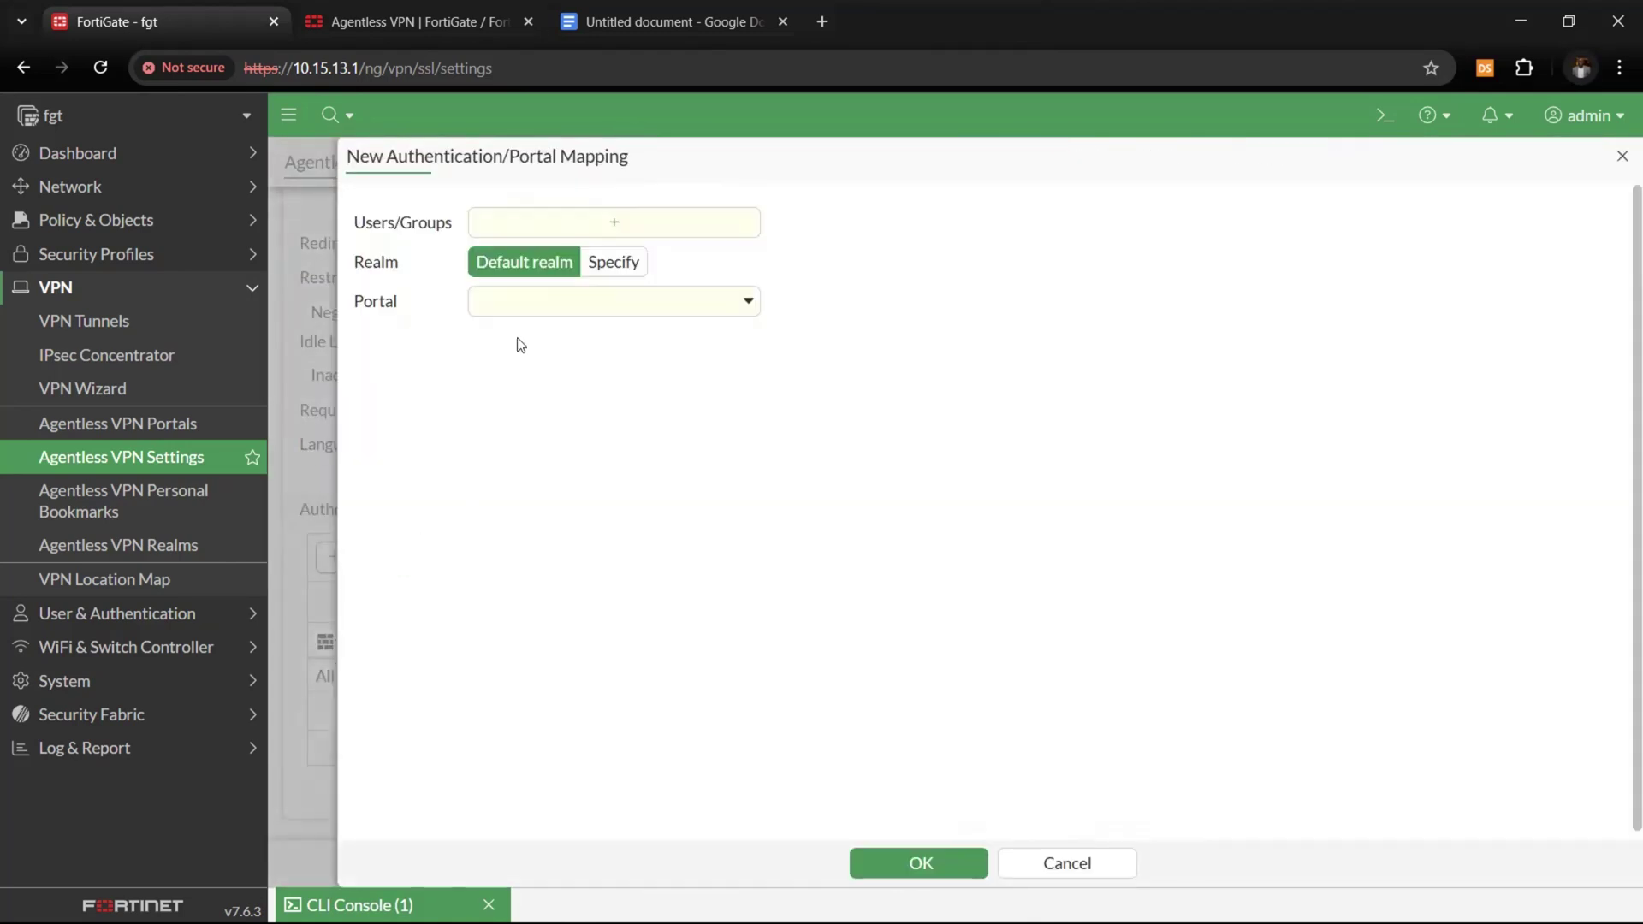
pyautogui.click(566, 225)
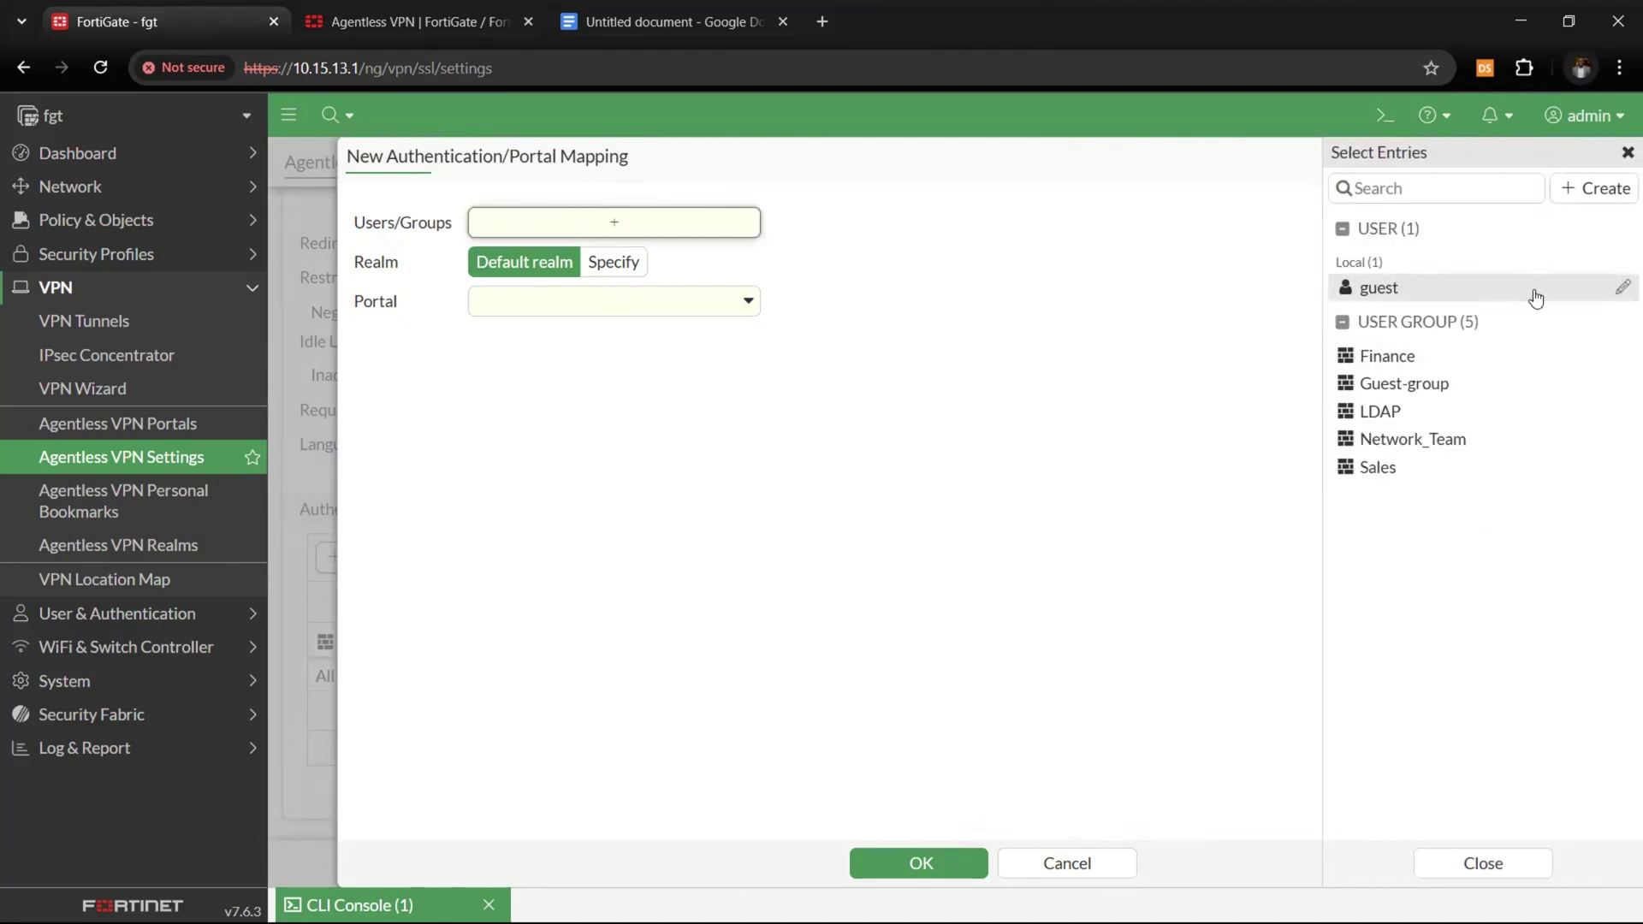
pyautogui.click(1593, 187)
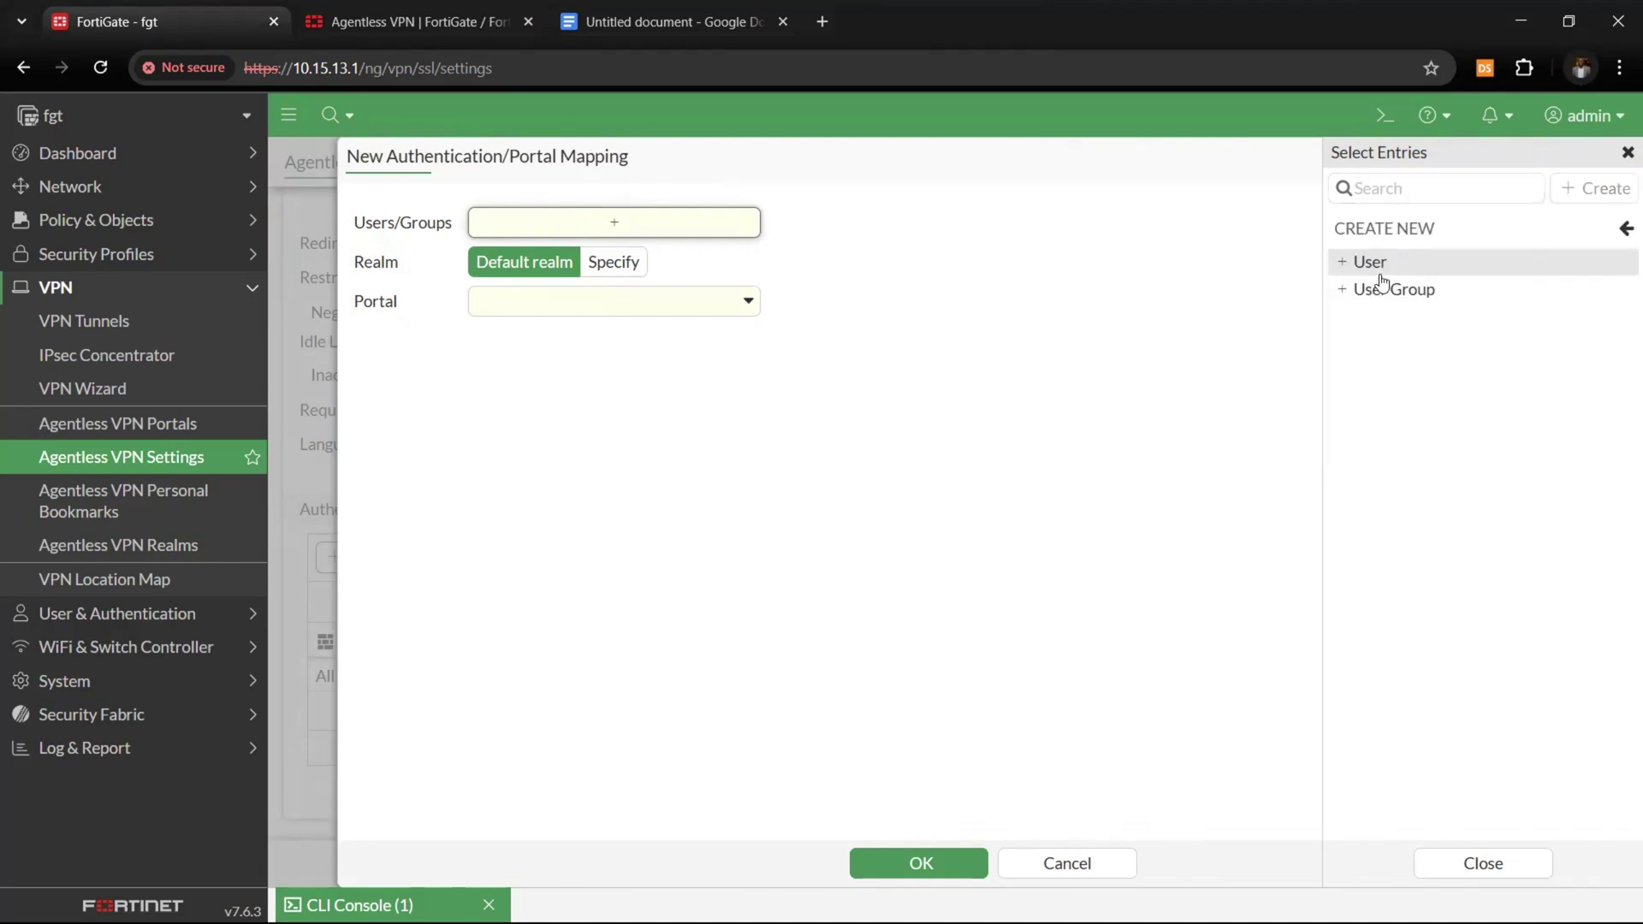
pyautogui.click(1373, 286)
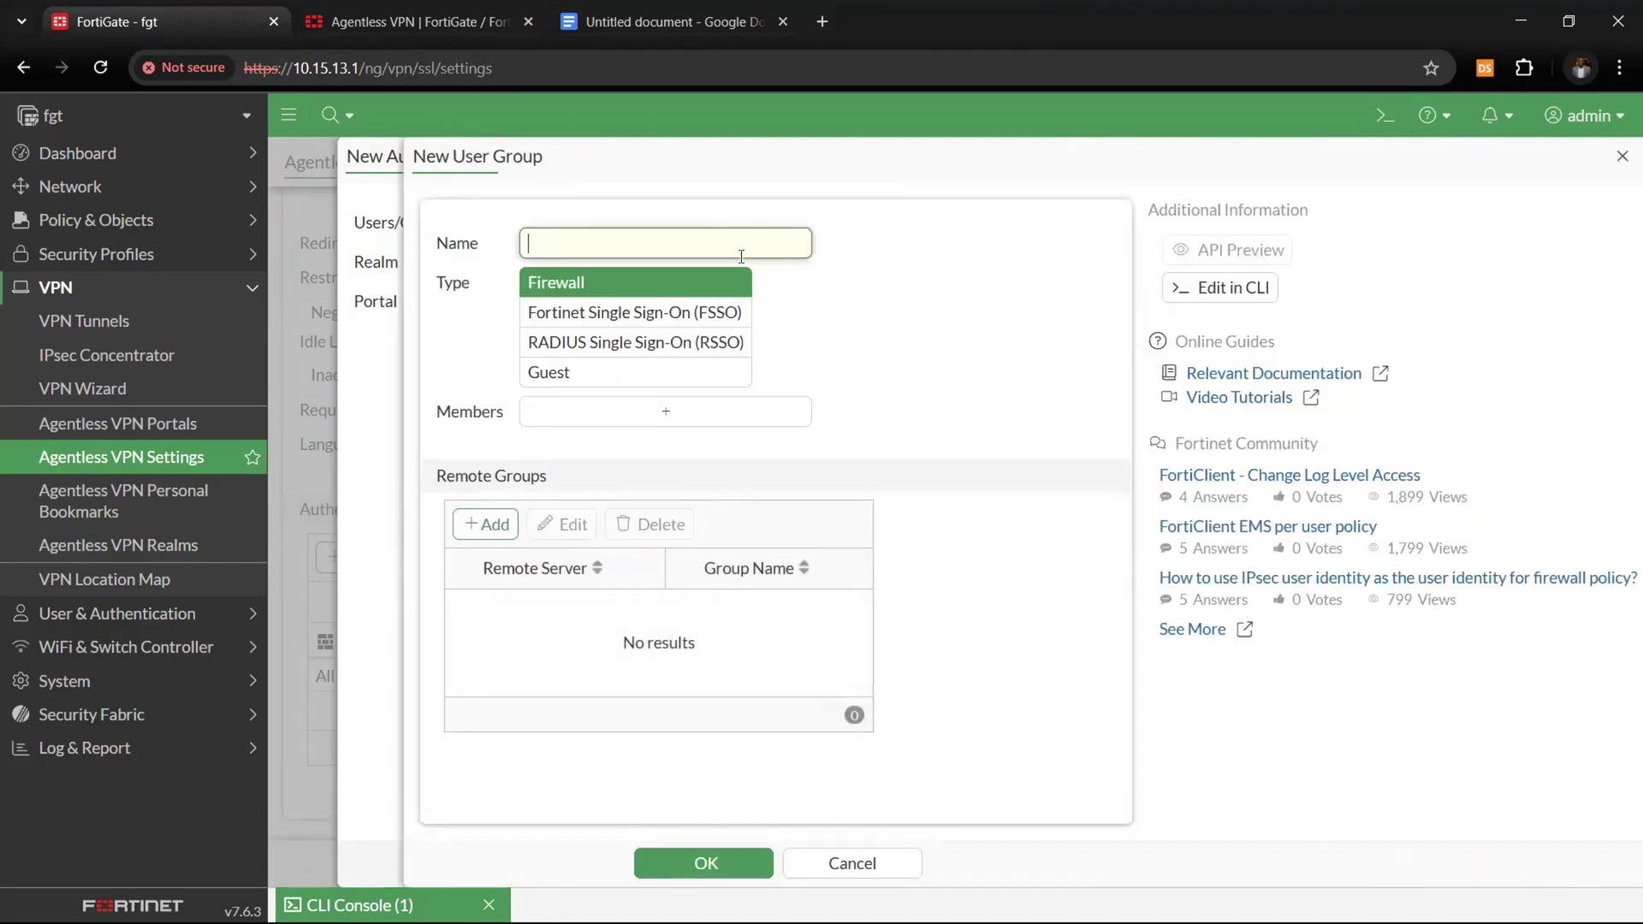
pyautogui.write('IT_Security')
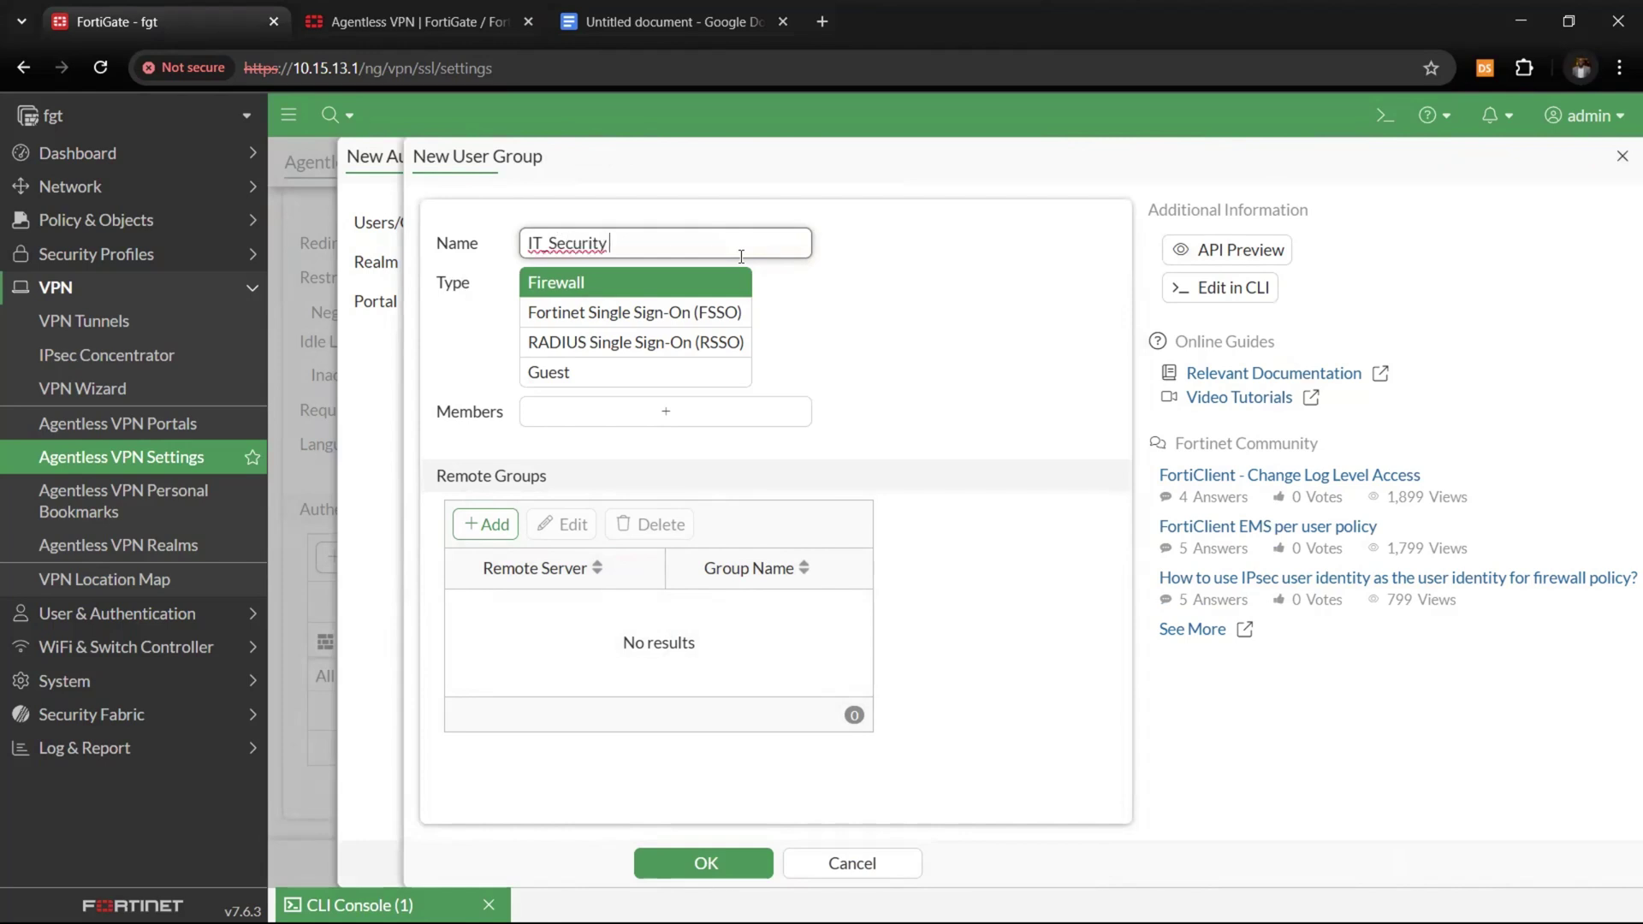
pyautogui.write(' Team')
# - Add the IT Security Team group from the cybowpoint remote server as the remote group and save the user group
pyautogui.click(488, 526)
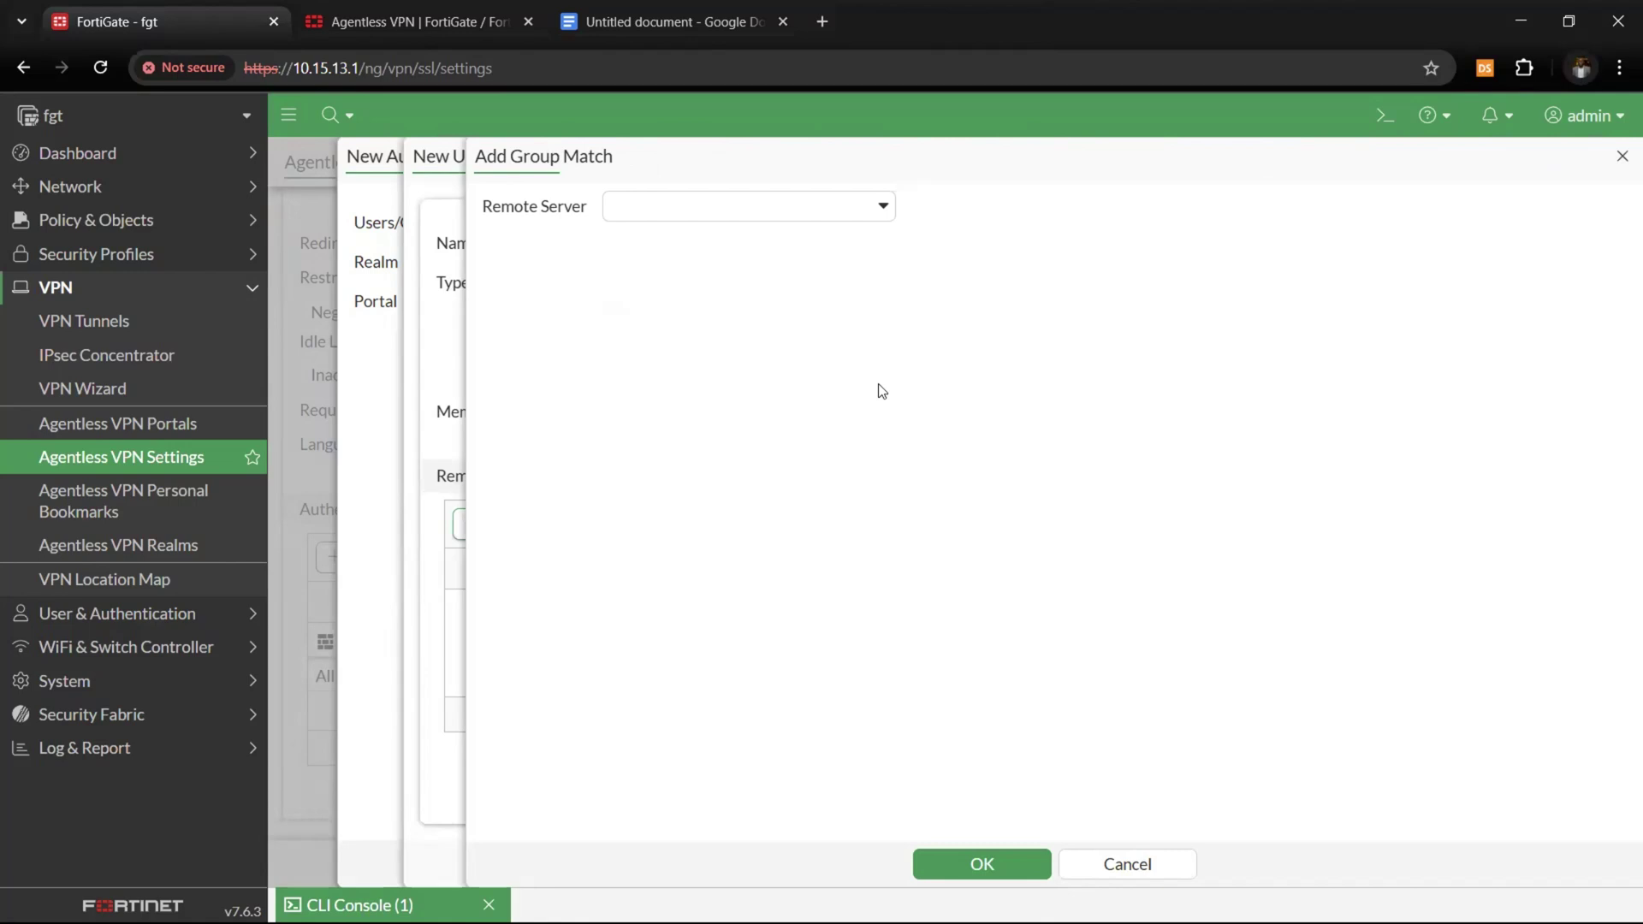
pyautogui.click(742, 210)
pyautogui.click(702, 317)
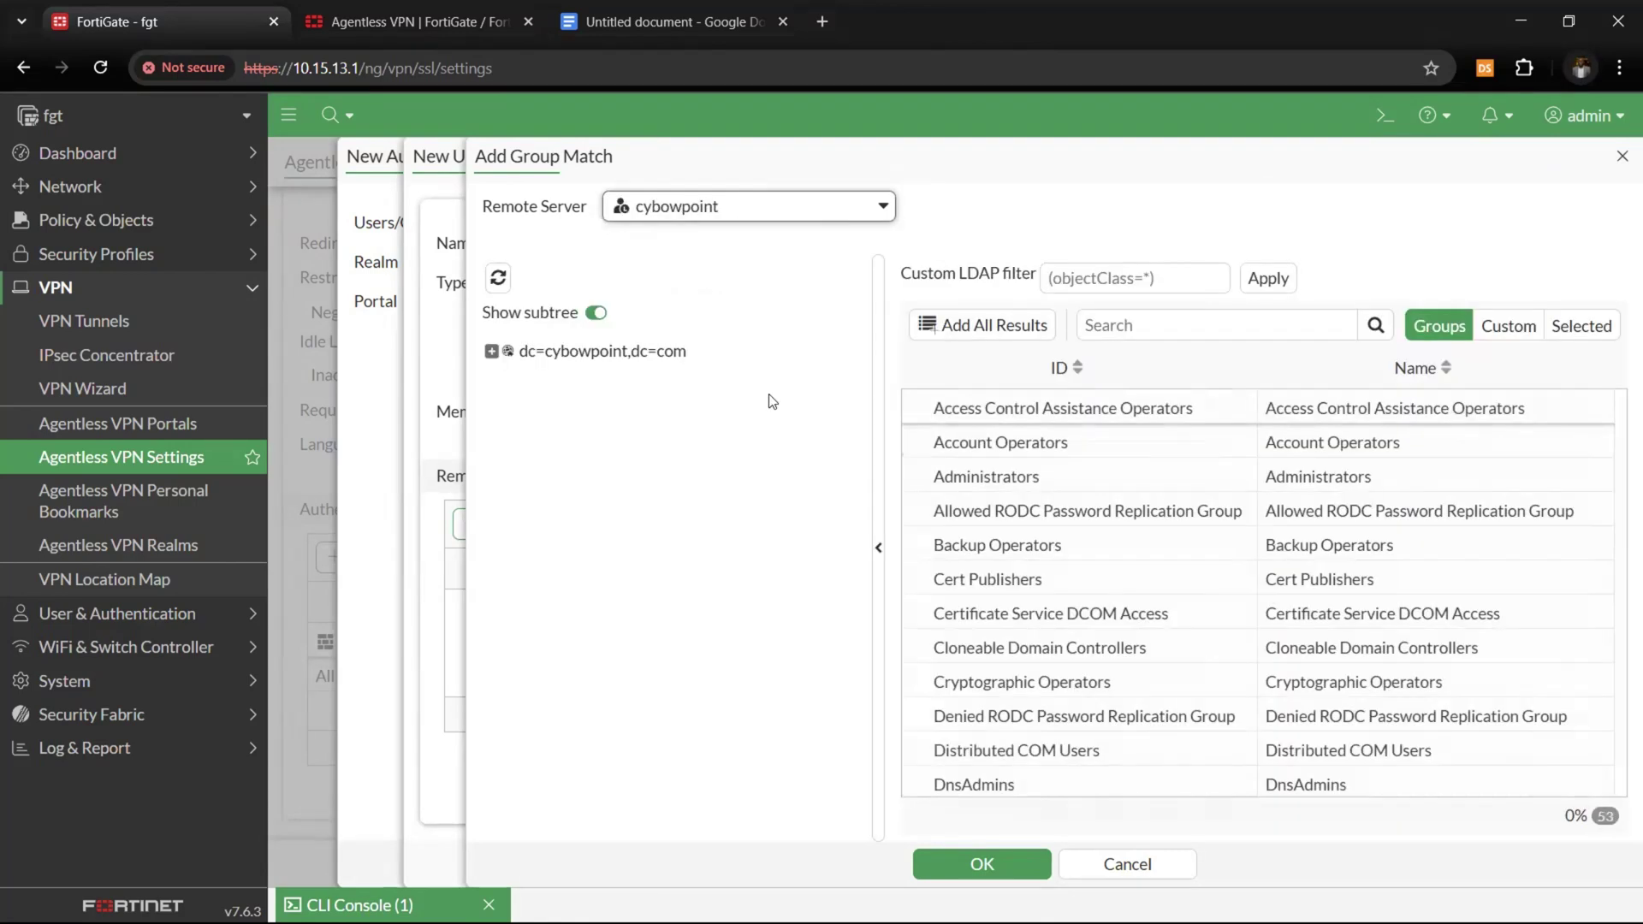
pyautogui.click(1149, 323)
pyautogui.write('IT')
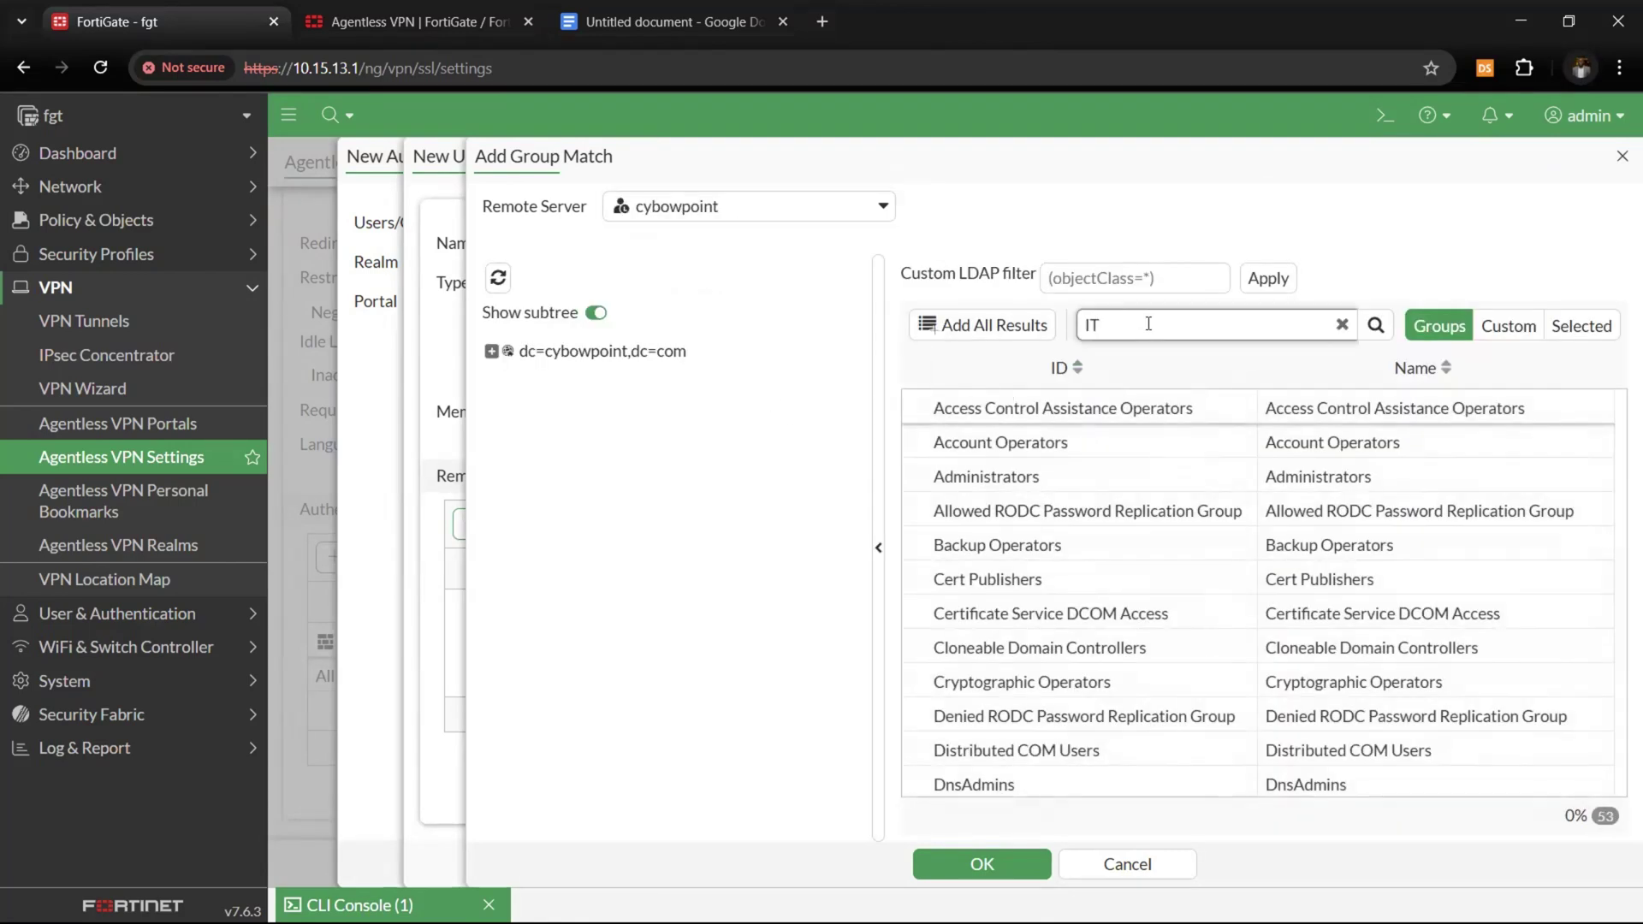
pyautogui.write(' S')
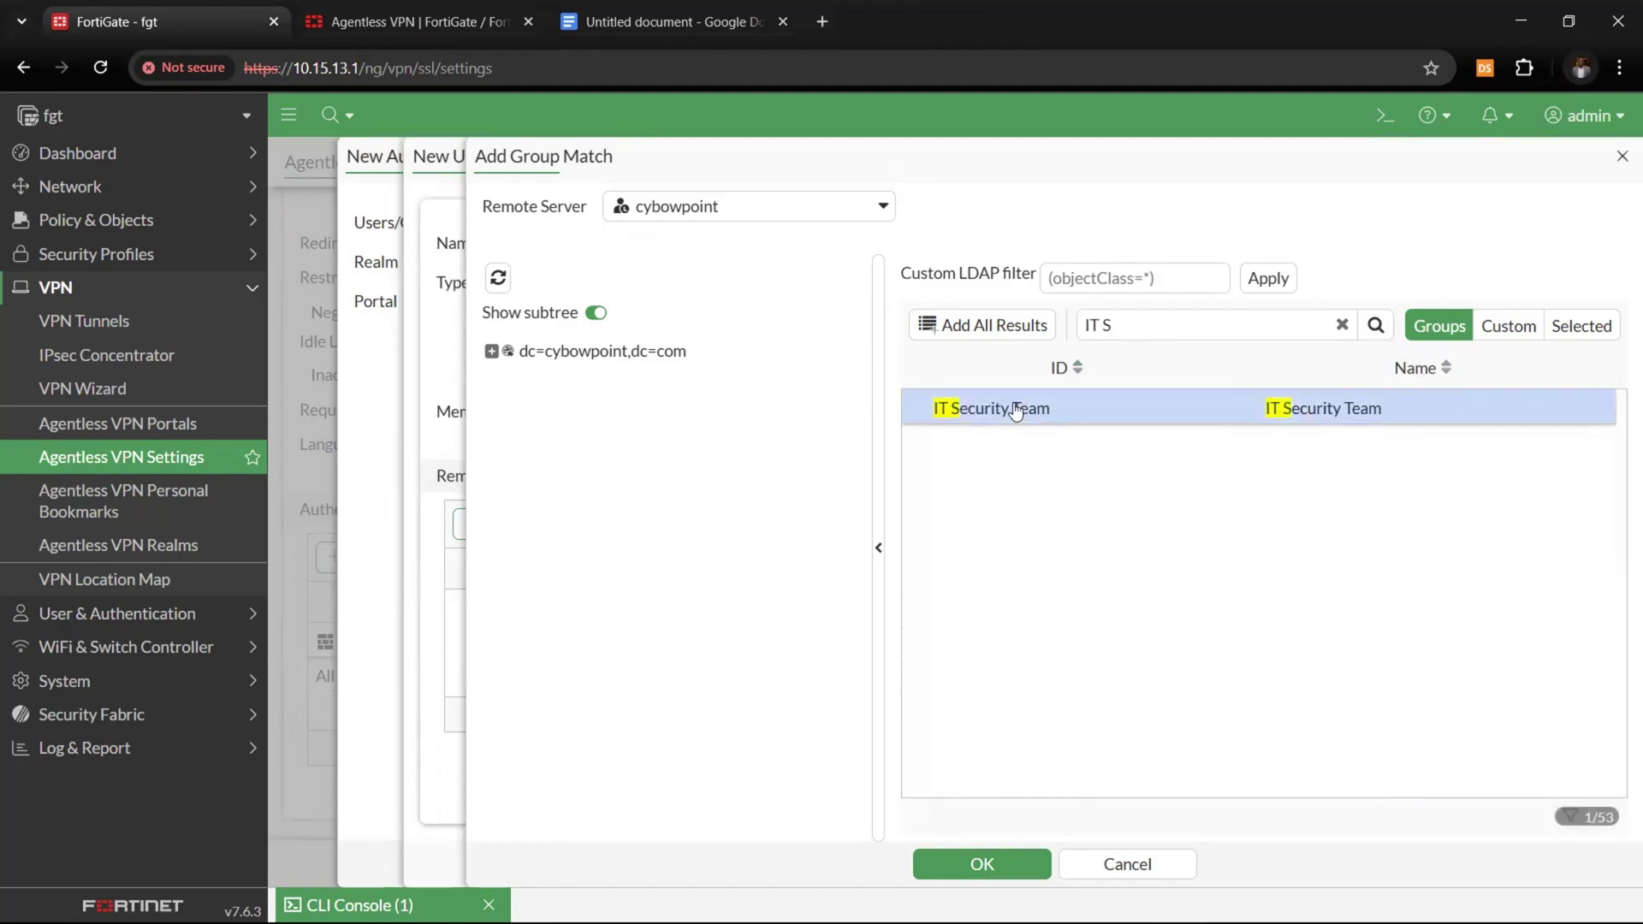
pyautogui.rightClick(1016, 411)
pyautogui.click(1045, 419)
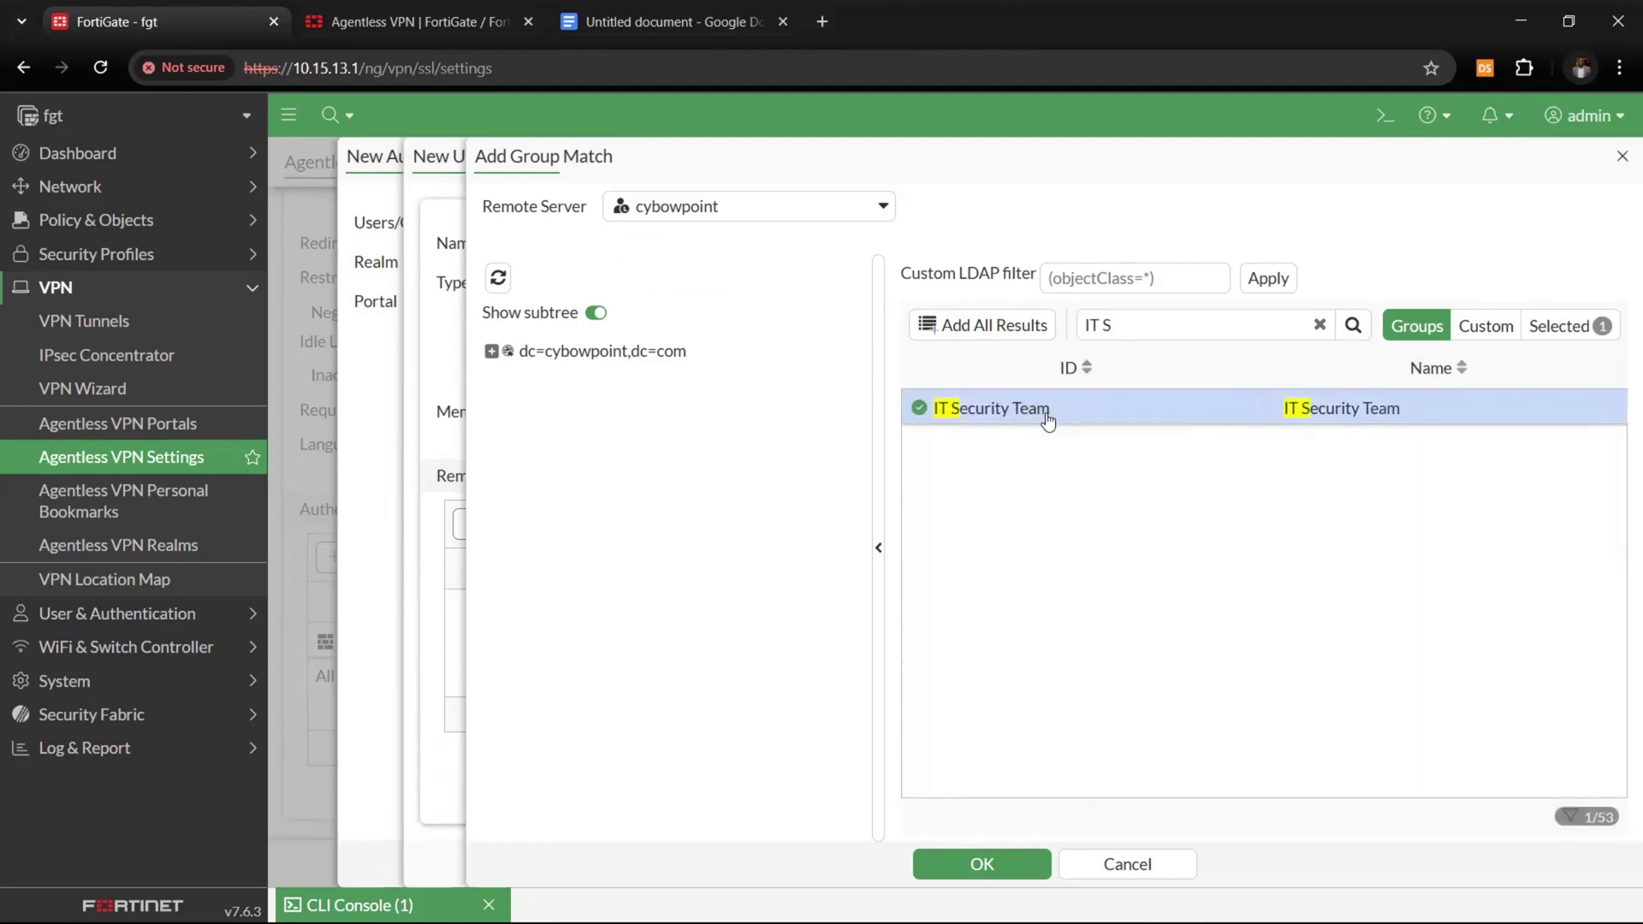
pyautogui.click(1001, 860)
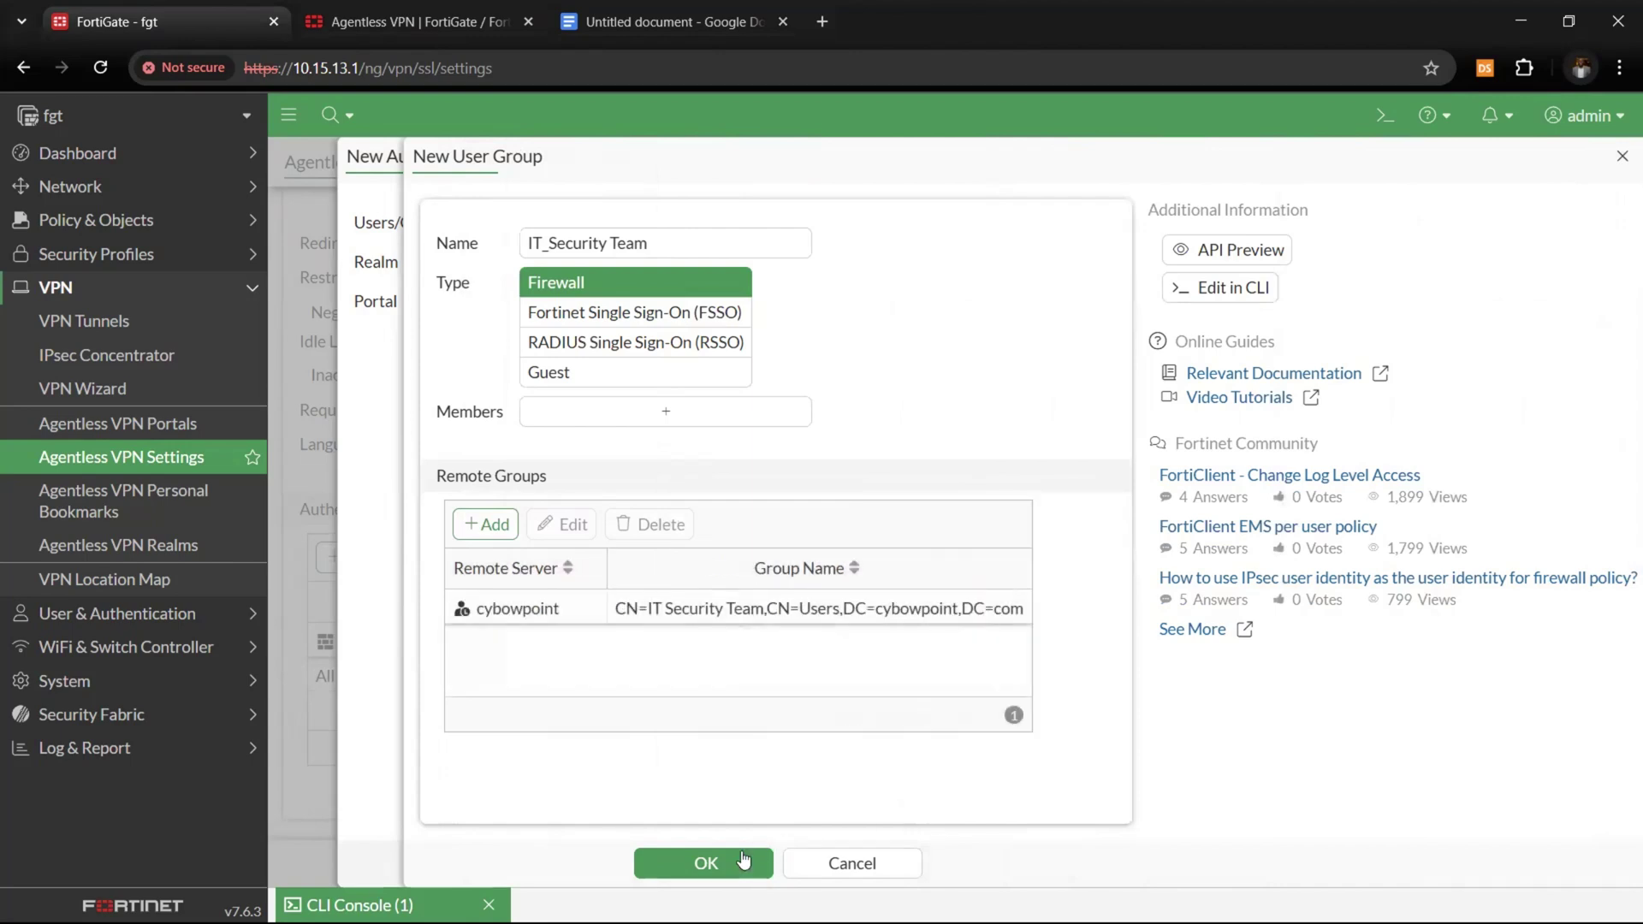
pyautogui.click(724, 864)
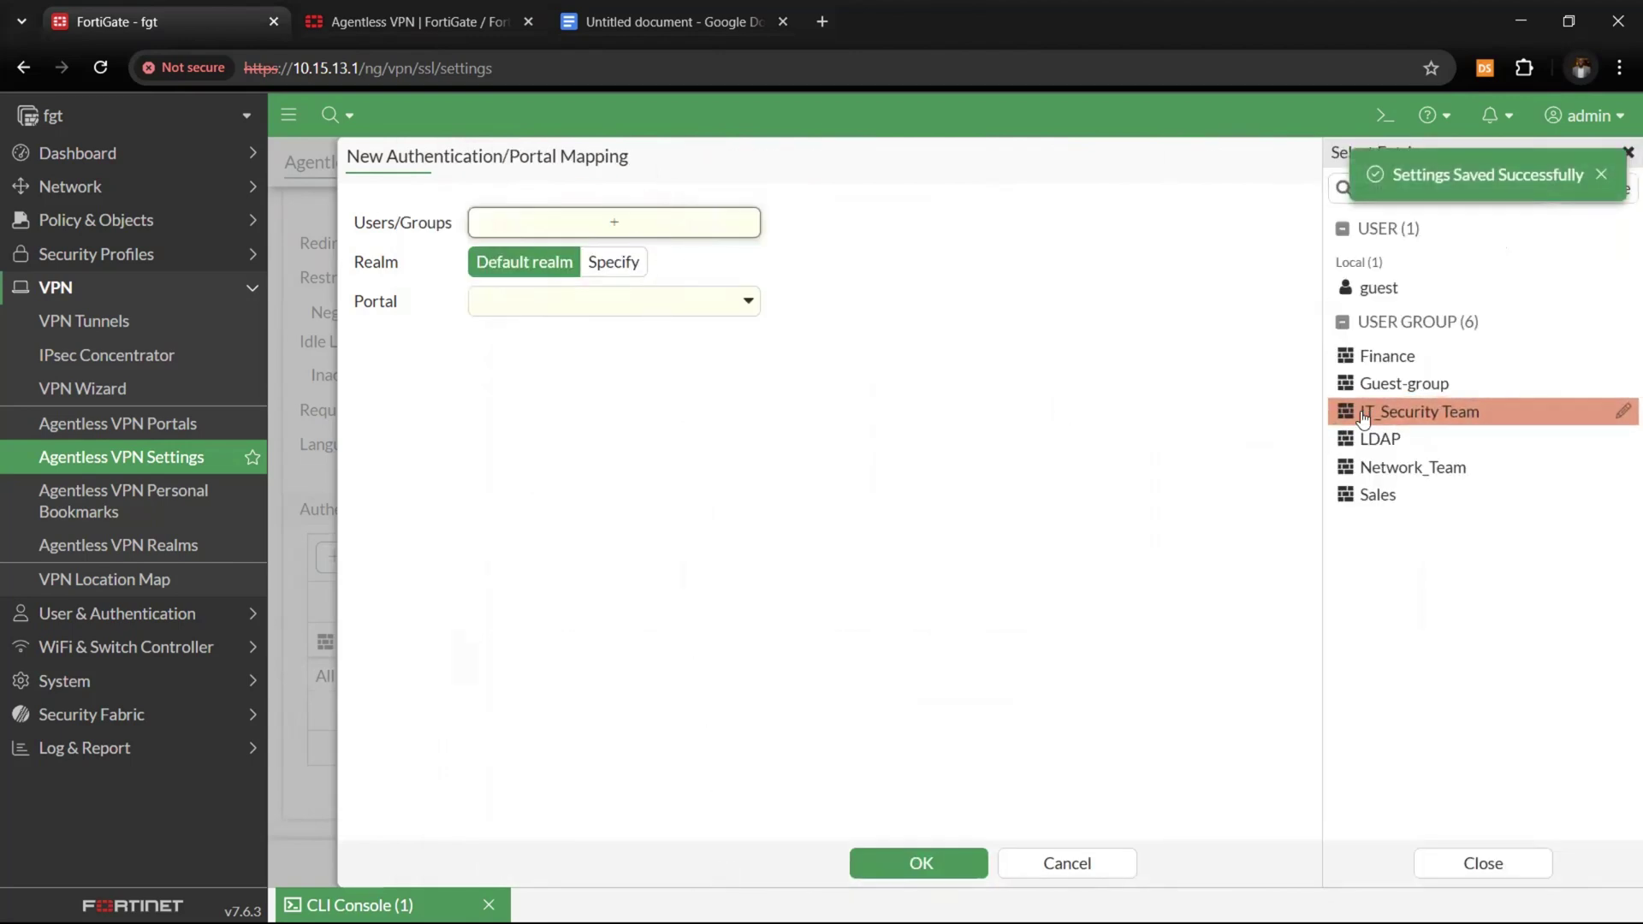
# - Map the IT_Security Team group to the full-access portal in the default realm and save the mapping
pyautogui.click(1363, 415)
pyautogui.click(624, 330)
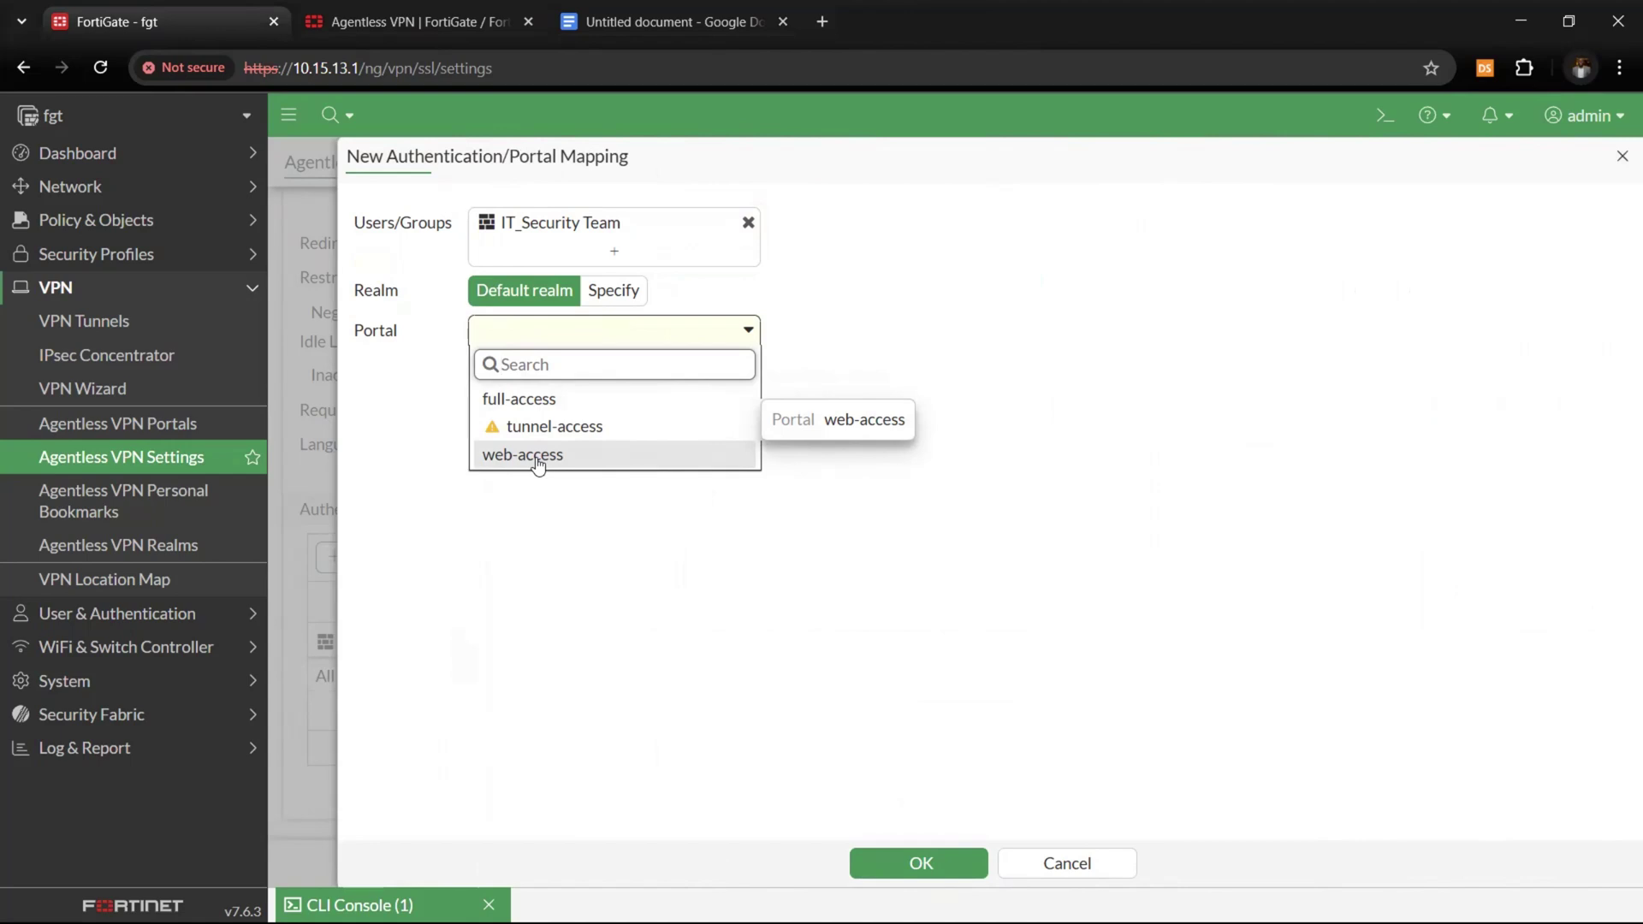
pyautogui.click(521, 402)
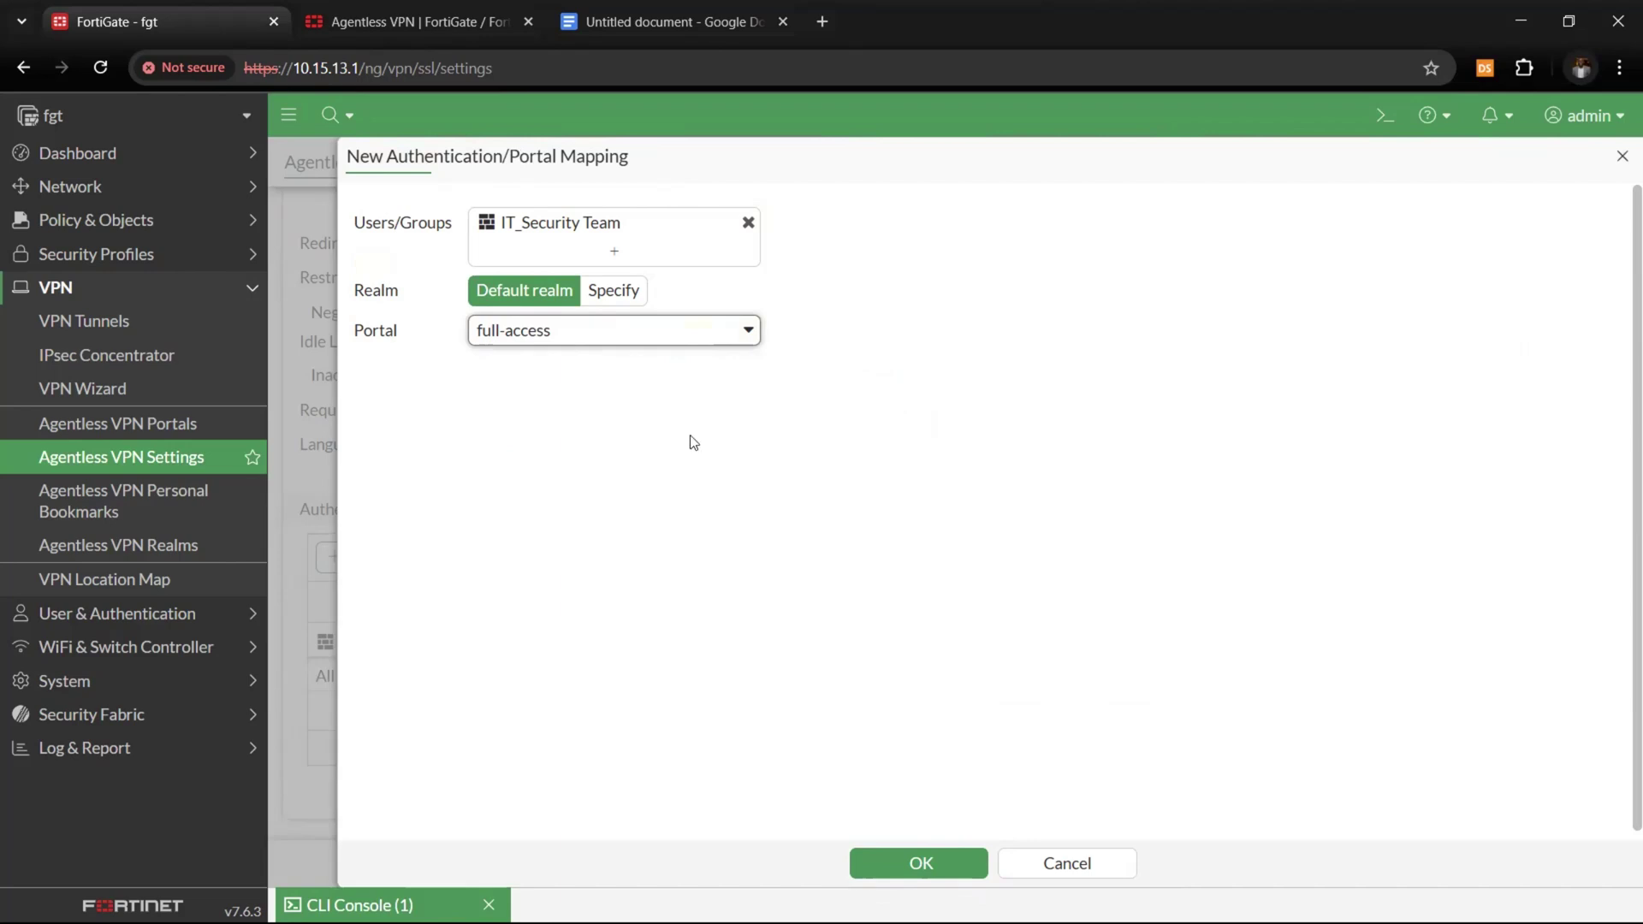
pyautogui.click(946, 866)
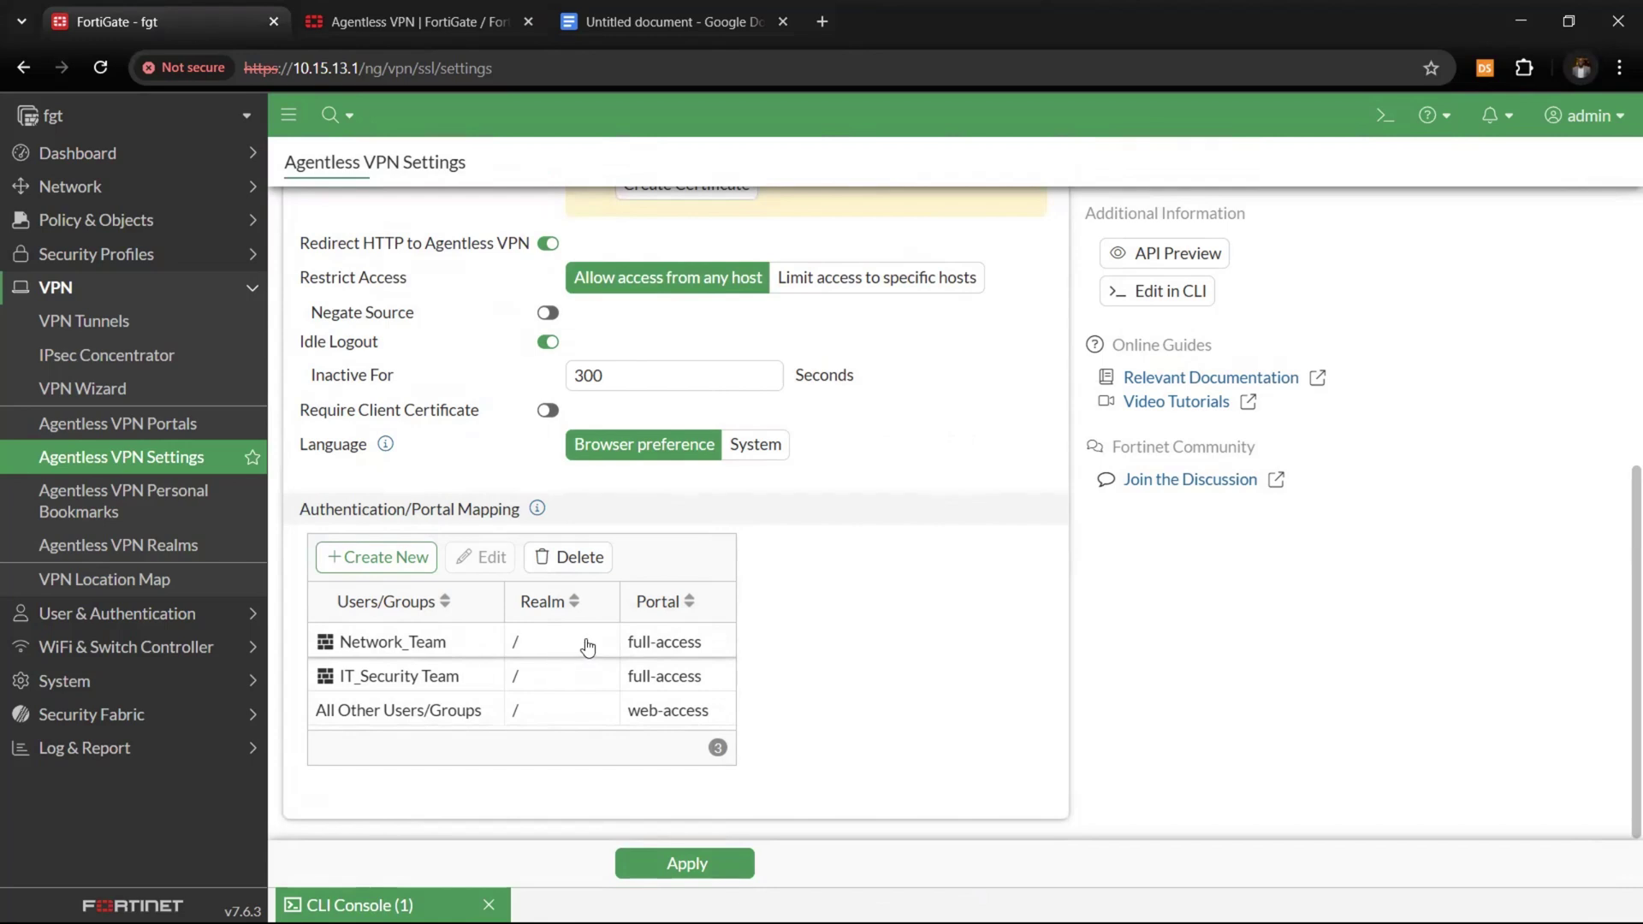
# - Apply the Agentless VPN settings with the new portal mappings and review the saved page
pyautogui.moveTo(385, 681)
pyautogui.click(677, 862)
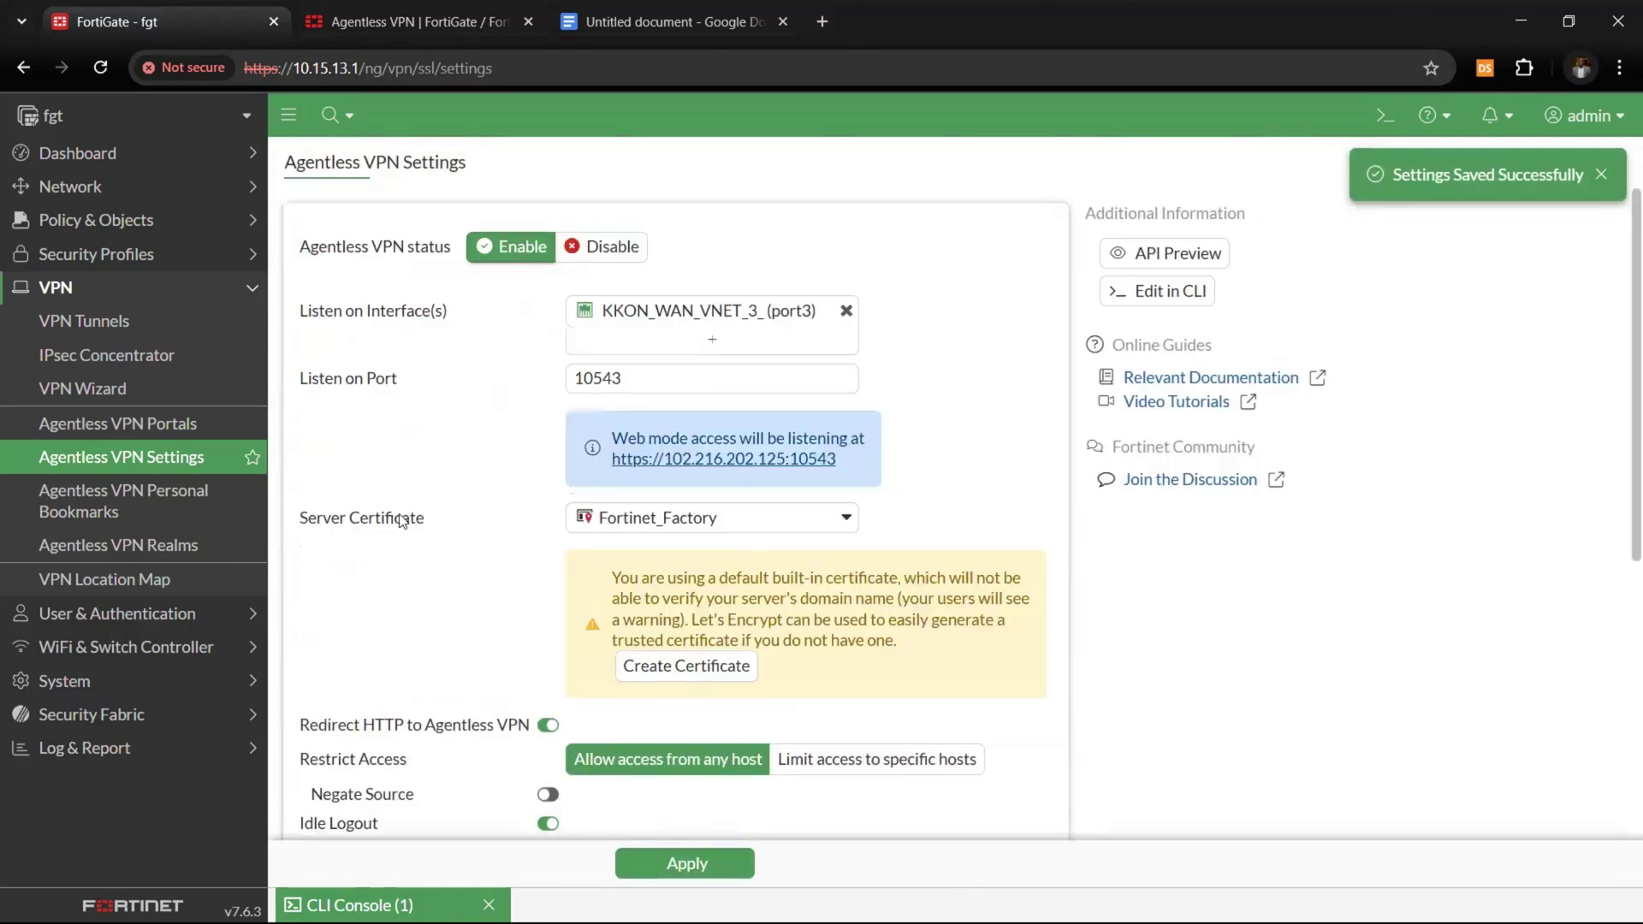
pyautogui.scroll(-4, 587, 436)
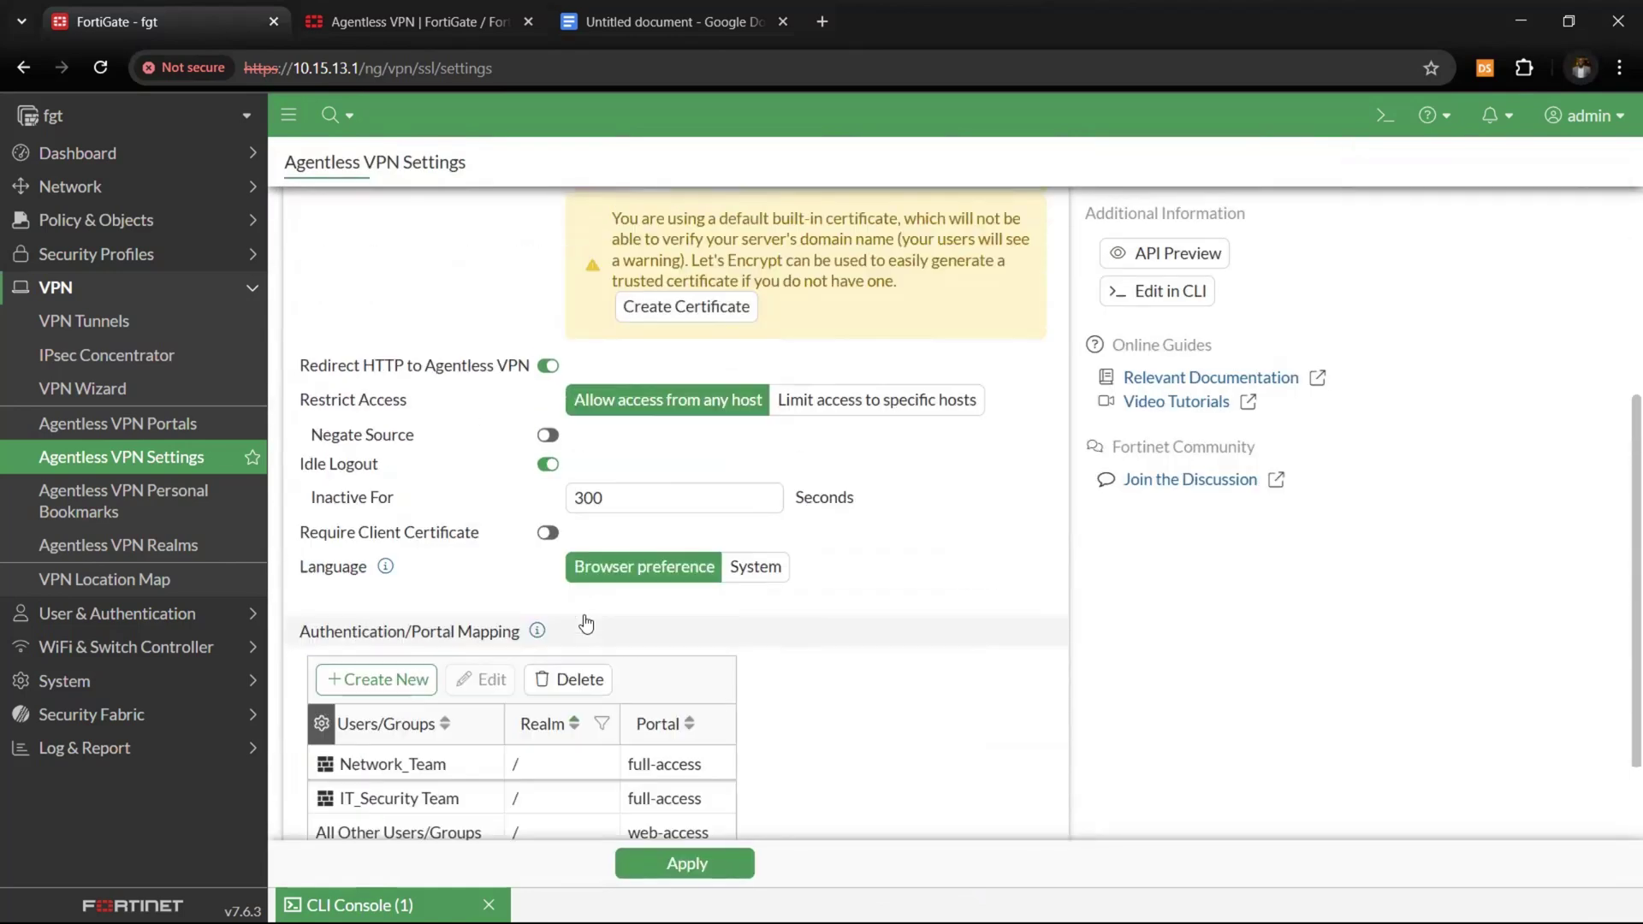
pyautogui.scroll(4, 586, 624)
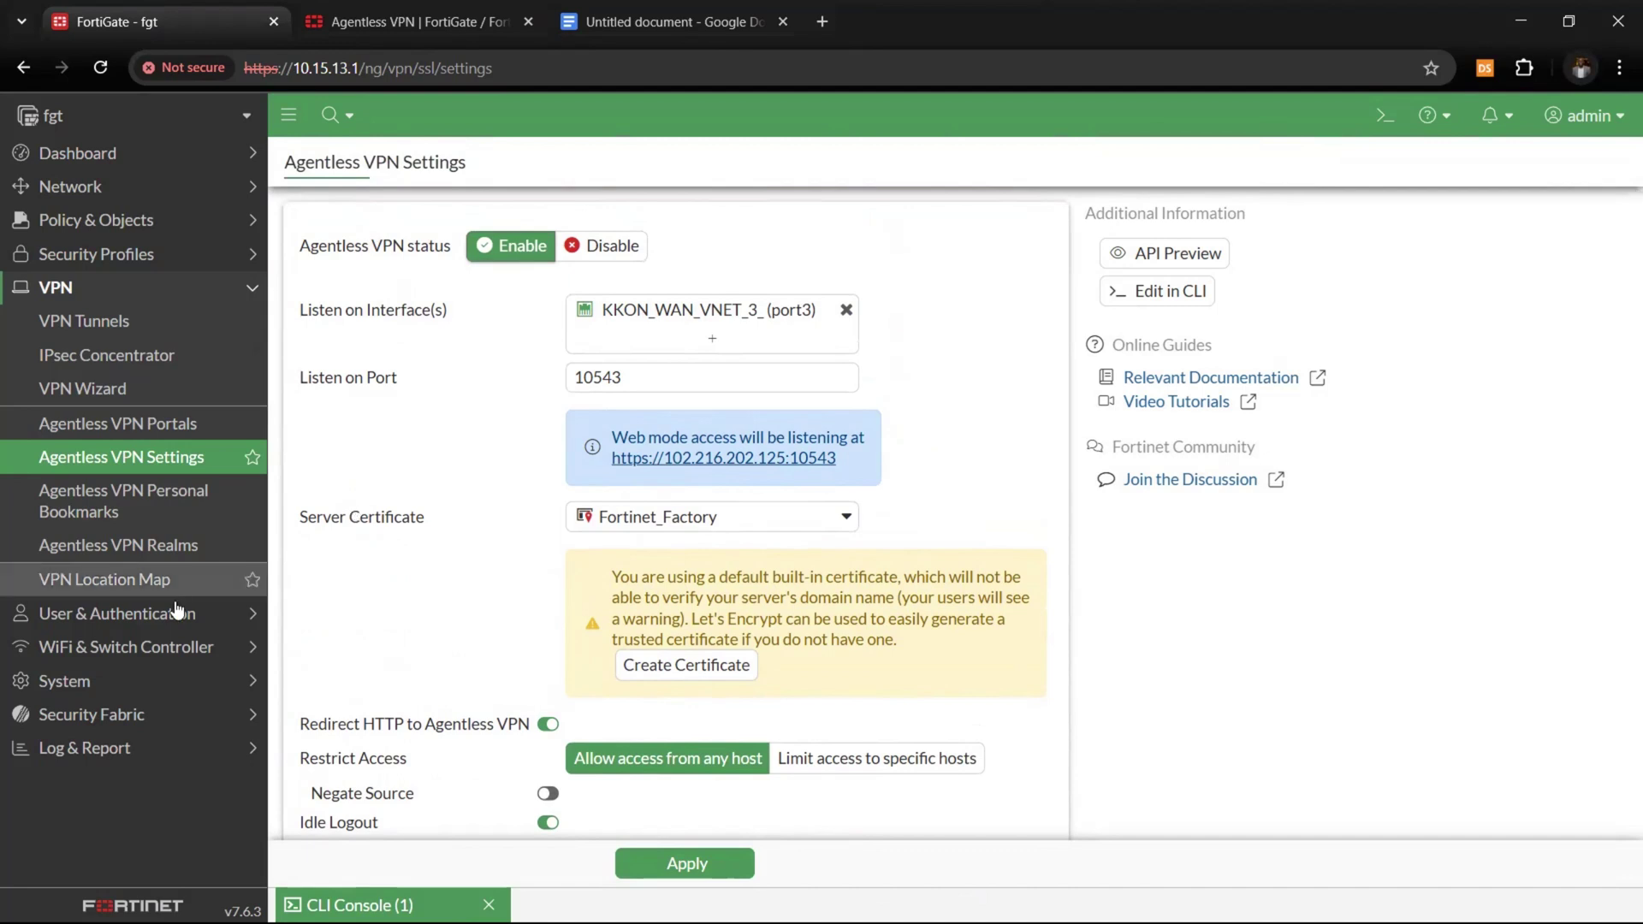
pyautogui.click(161, 545)
pyautogui.click(388, 184)
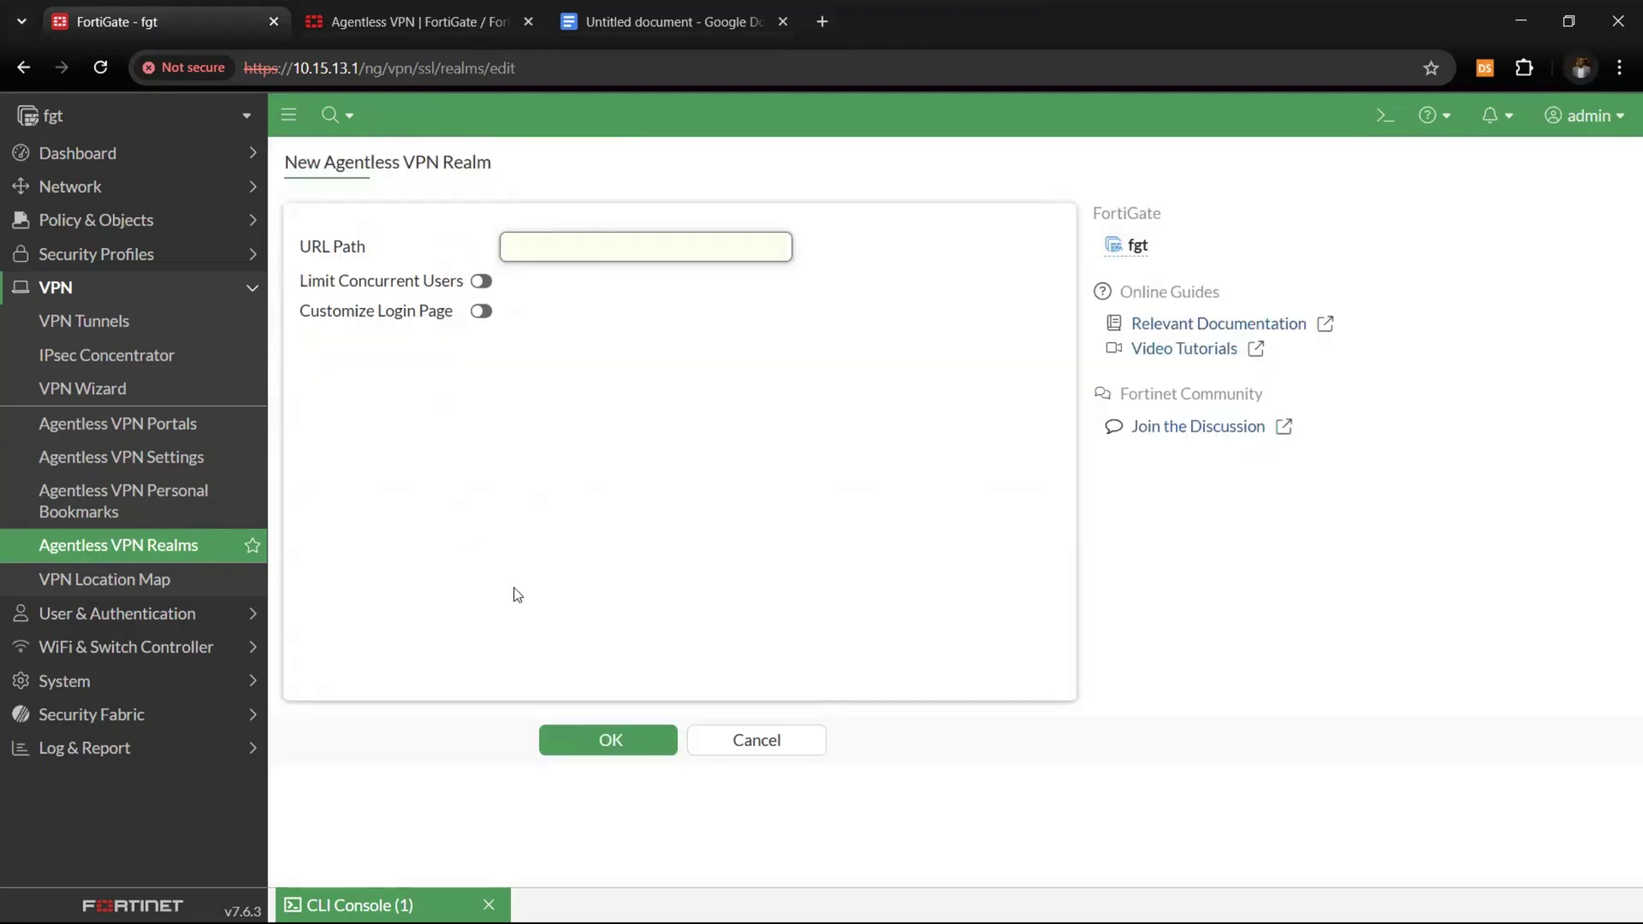
pyautogui.click(723, 740)
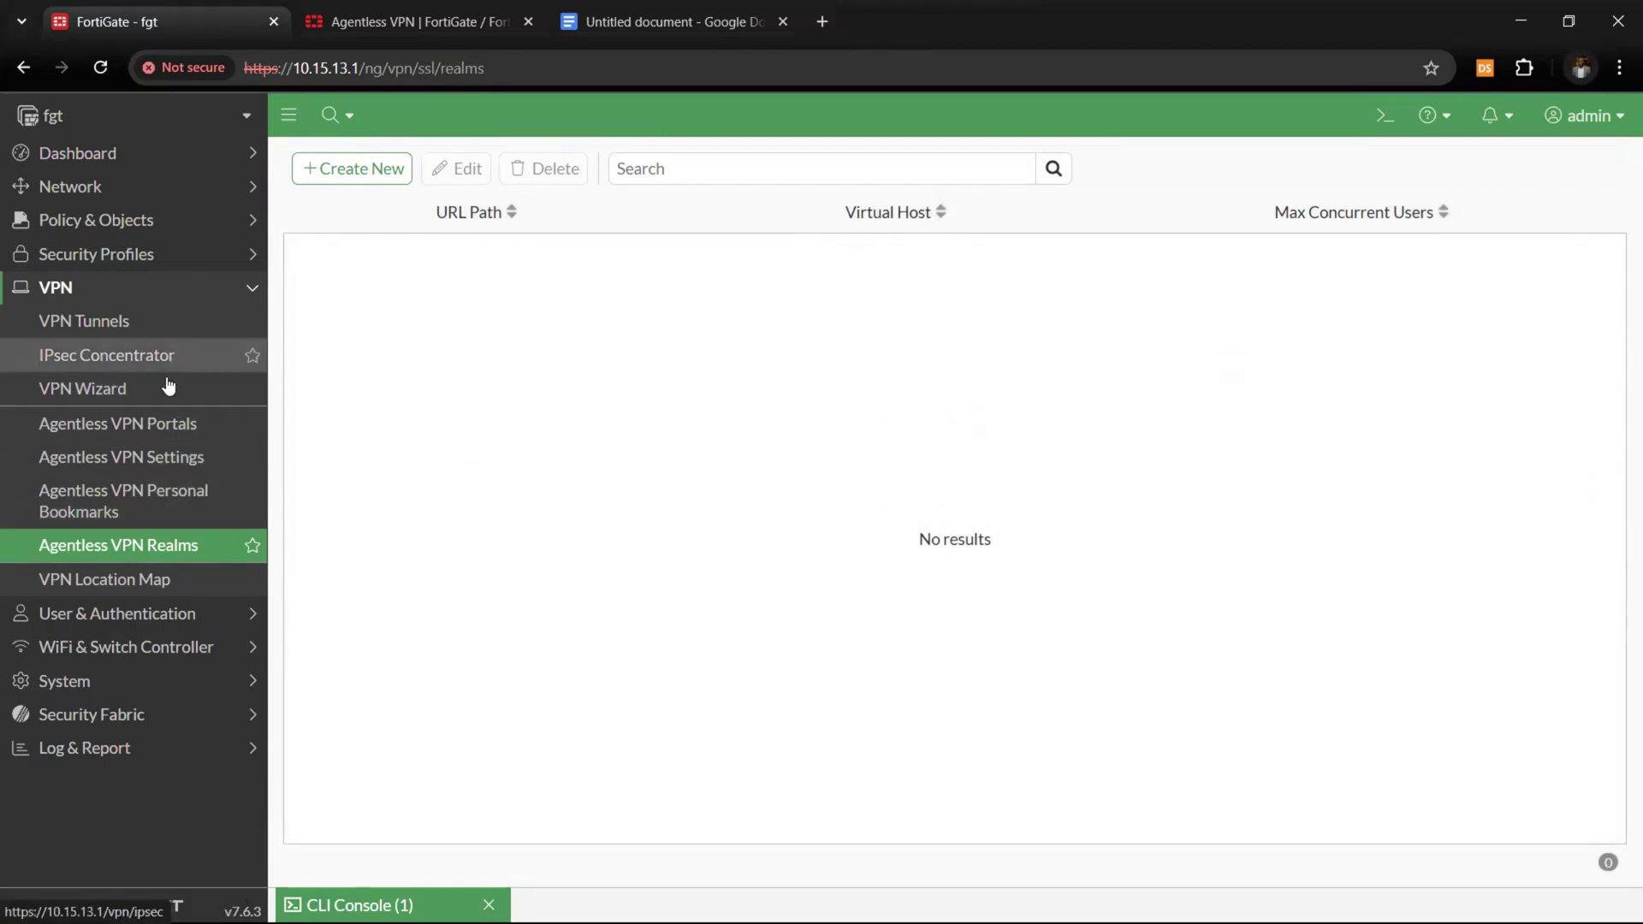
pyautogui.click(167, 419)
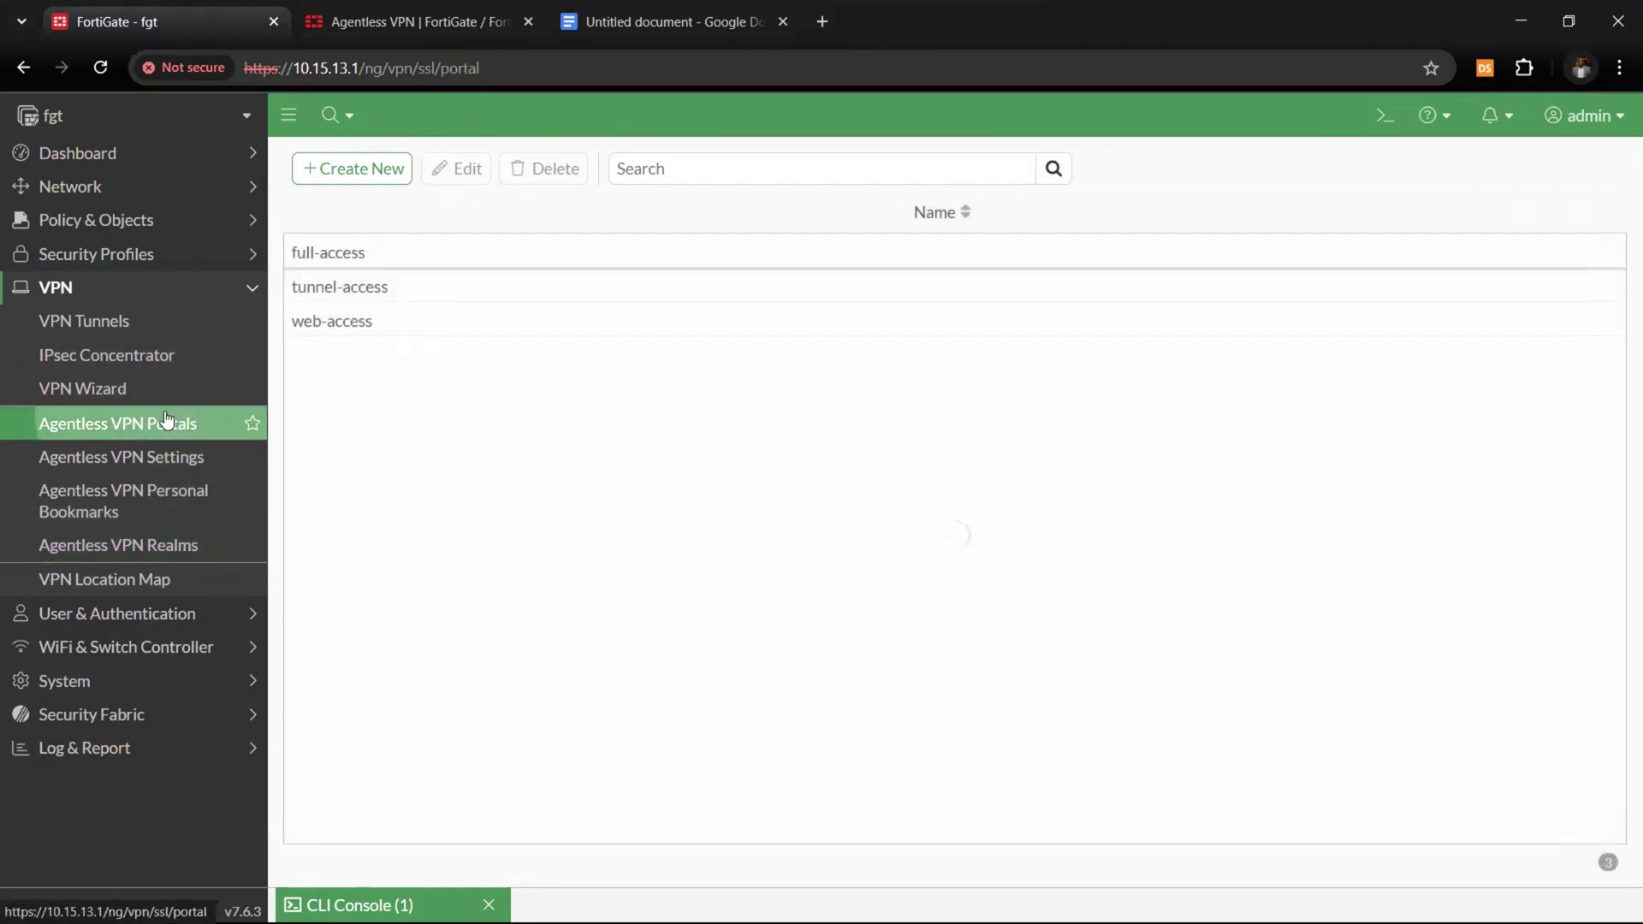
# - Start a new firewall policy and name it Network_Team
pyautogui.click(180, 224)
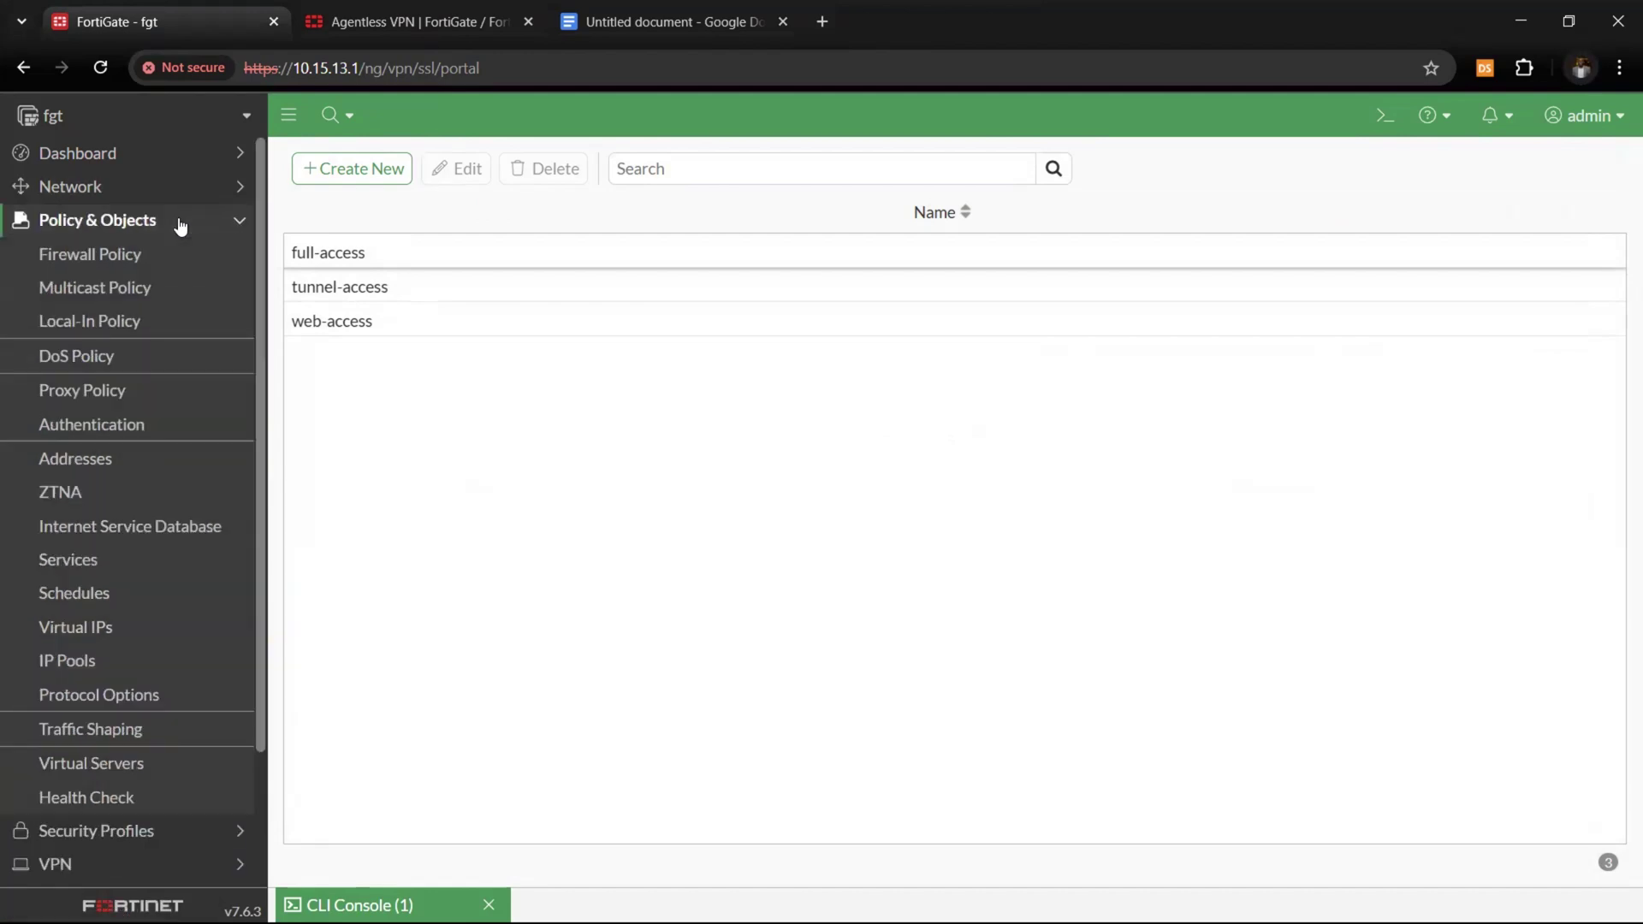
pyautogui.click(175, 268)
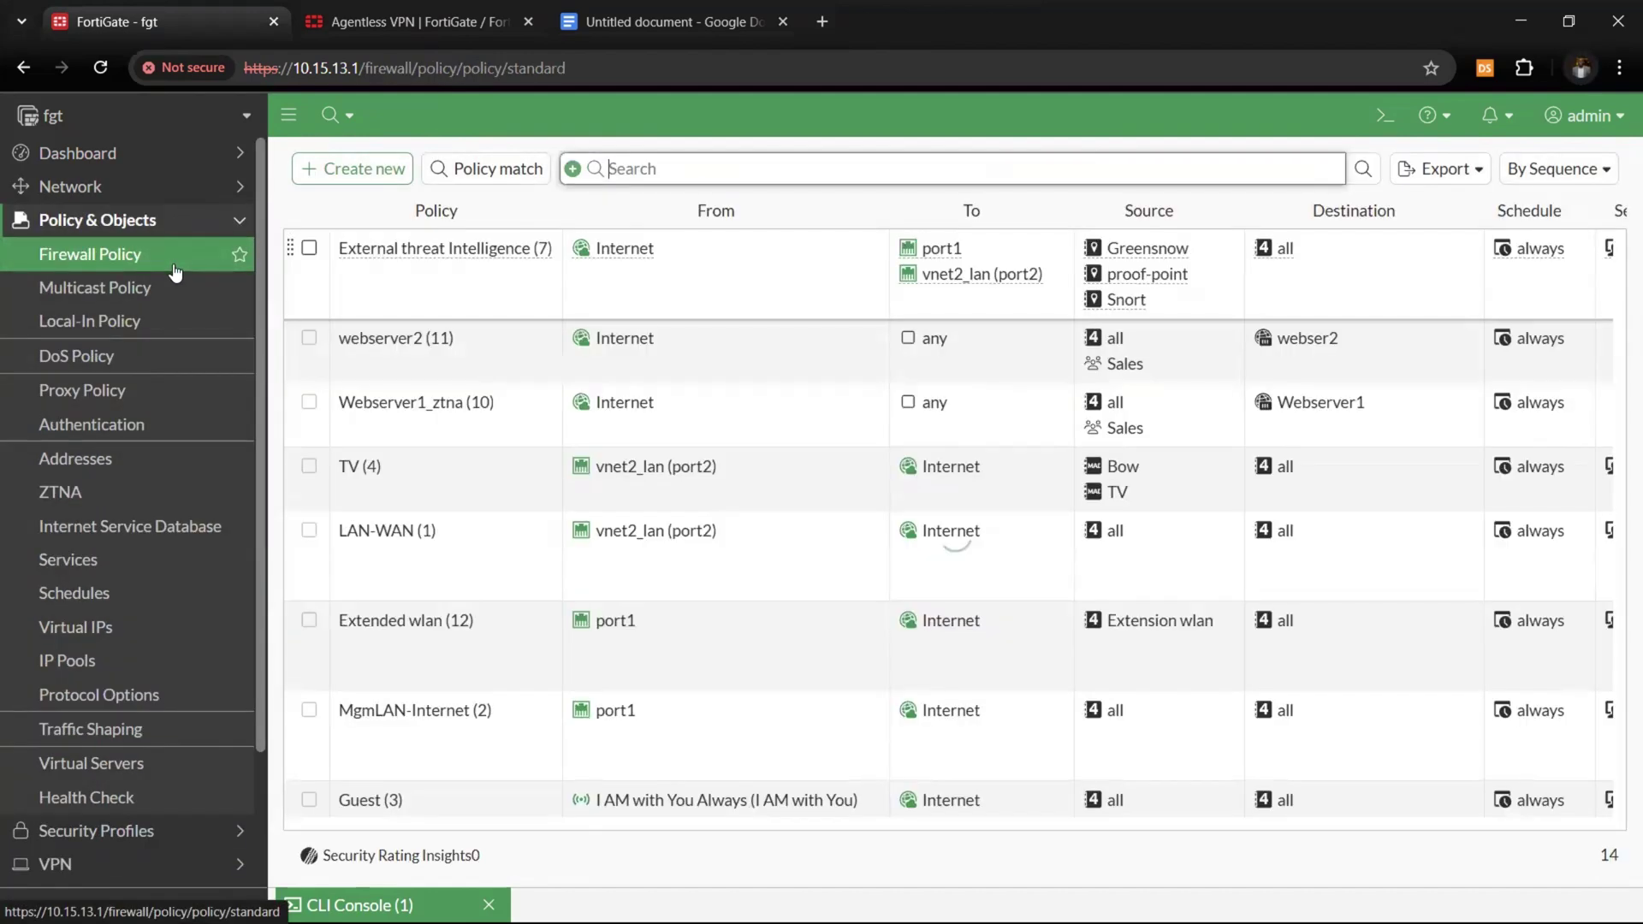
pyautogui.click(398, 176)
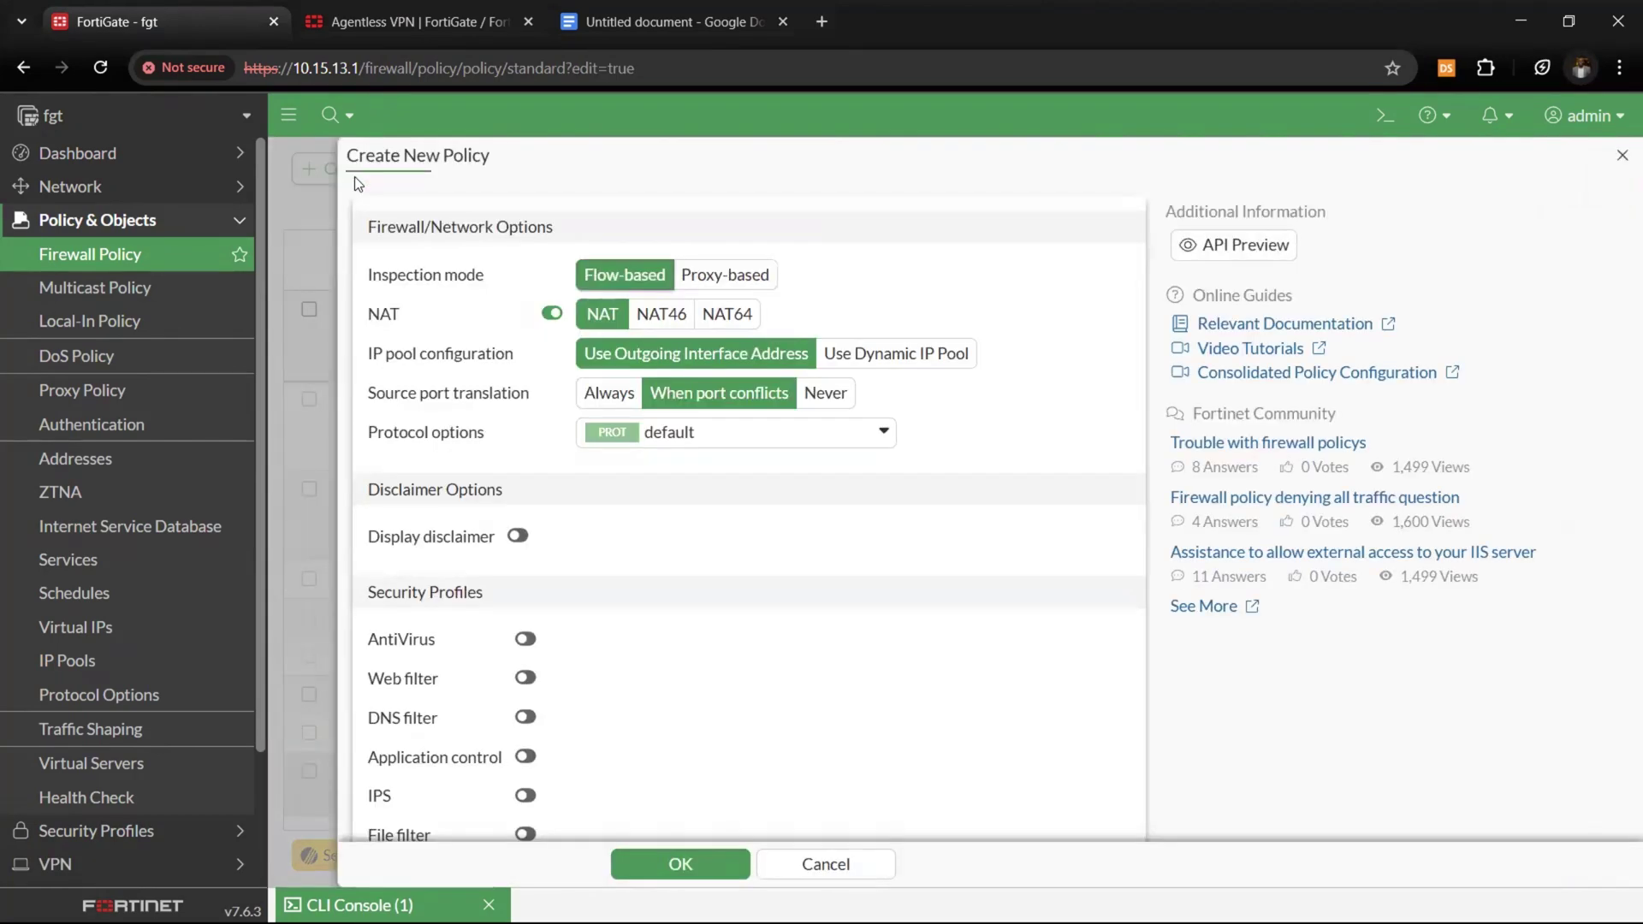
pyautogui.click(556, 255)
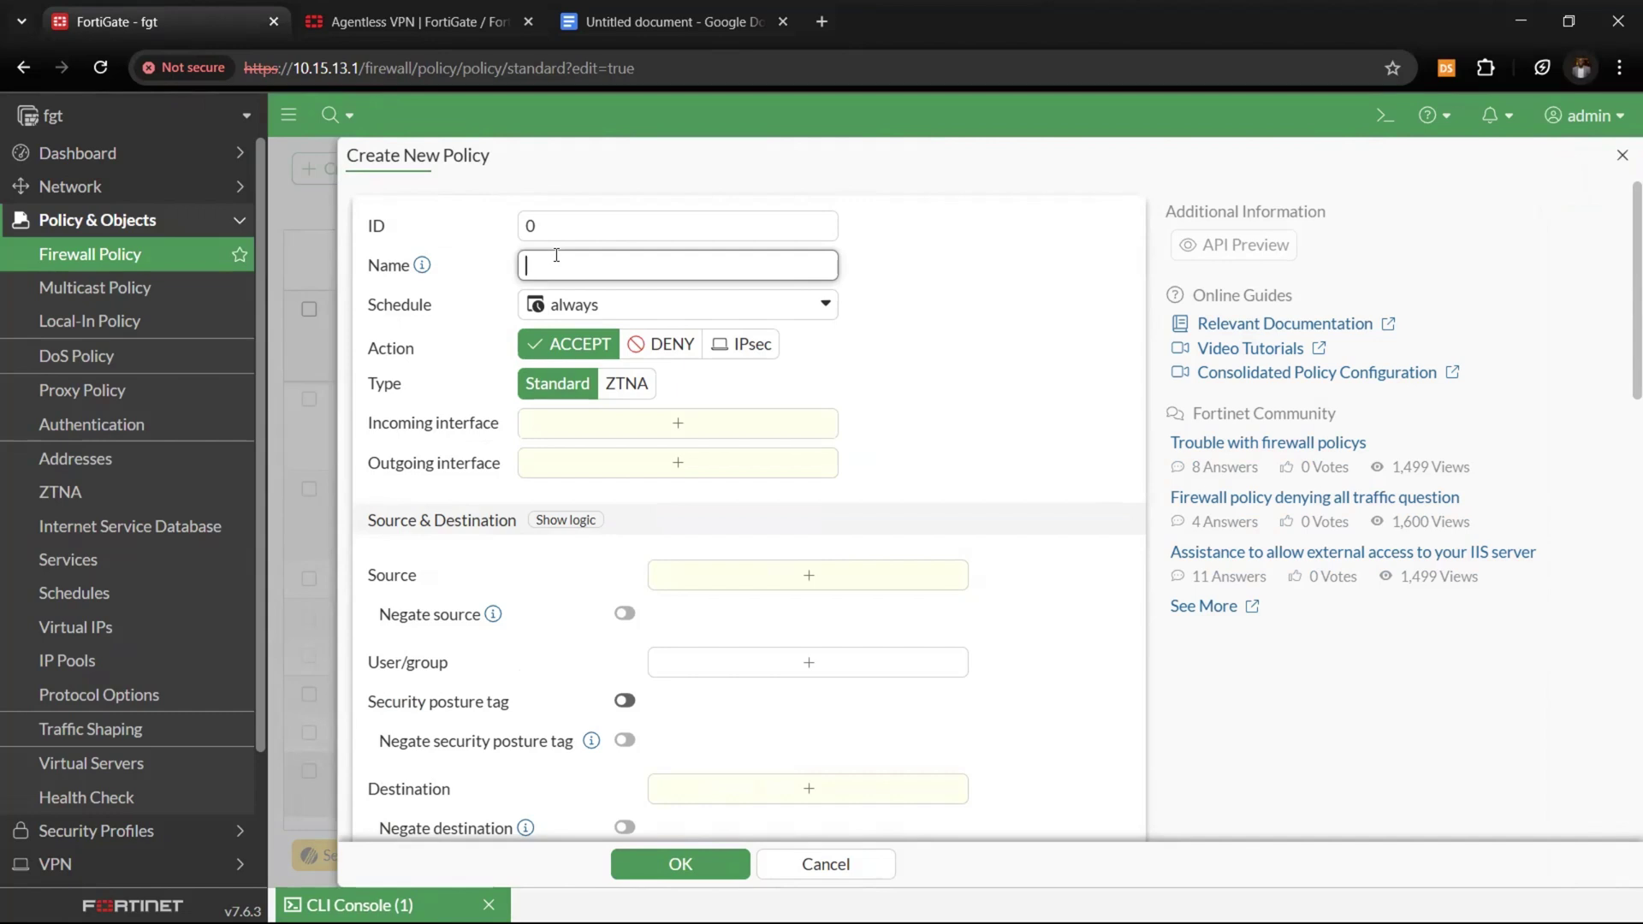
pyautogui.write('Network_Team')
# - Set the policy's incoming interface to Agentless VPN interface (ssl.root) and its outgoing interface to port1
pyautogui.click(638, 430)
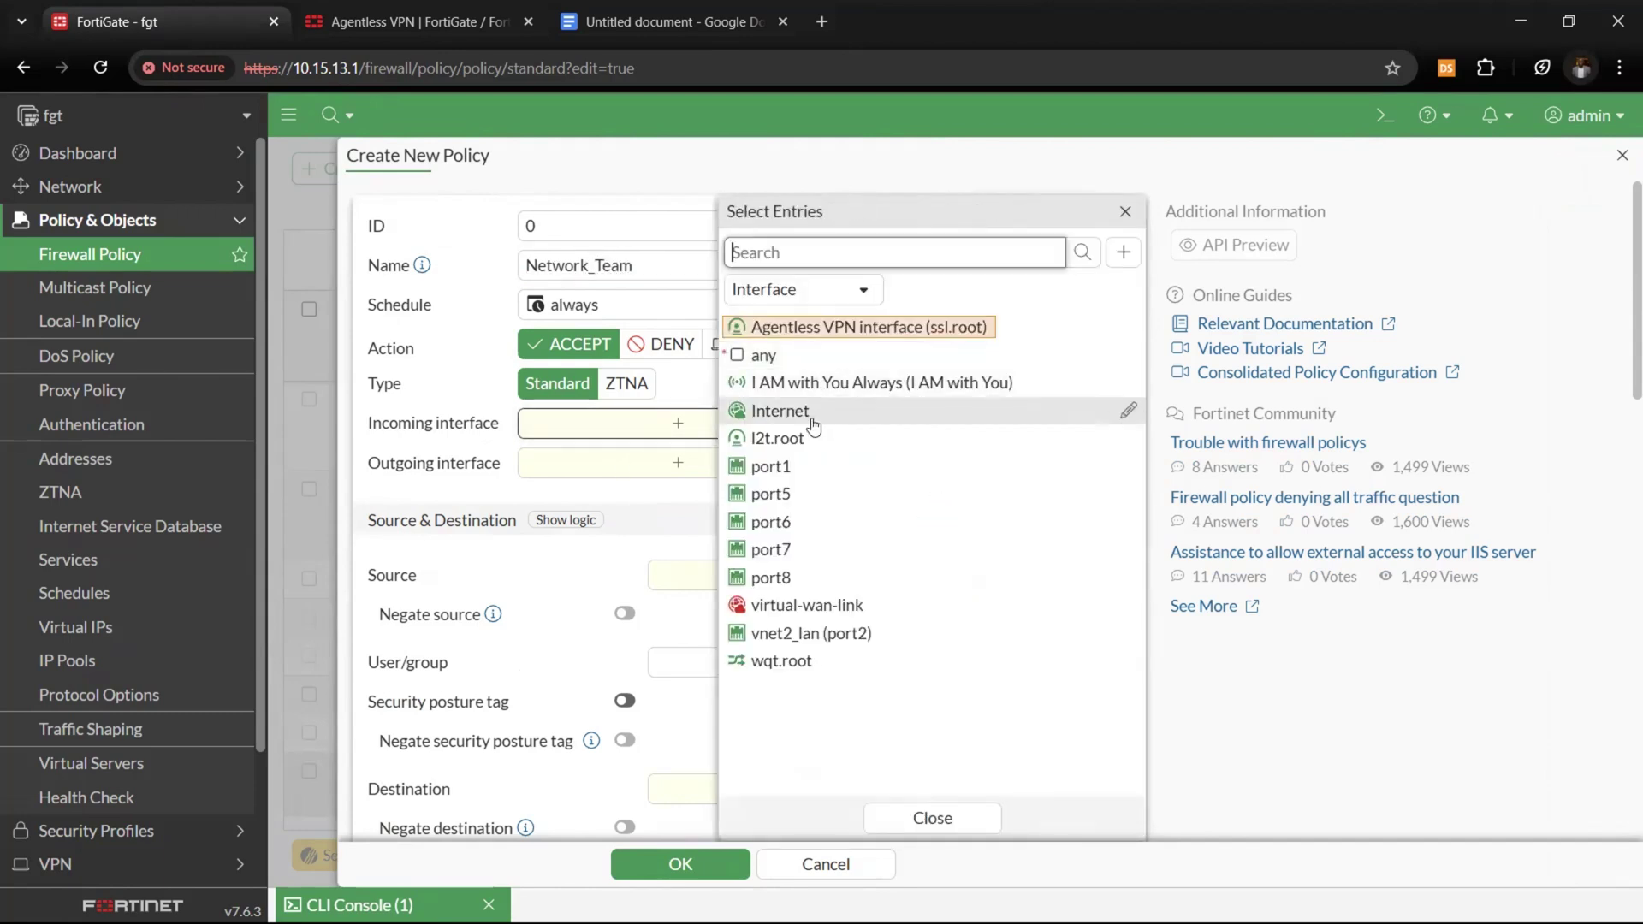
pyautogui.click(844, 333)
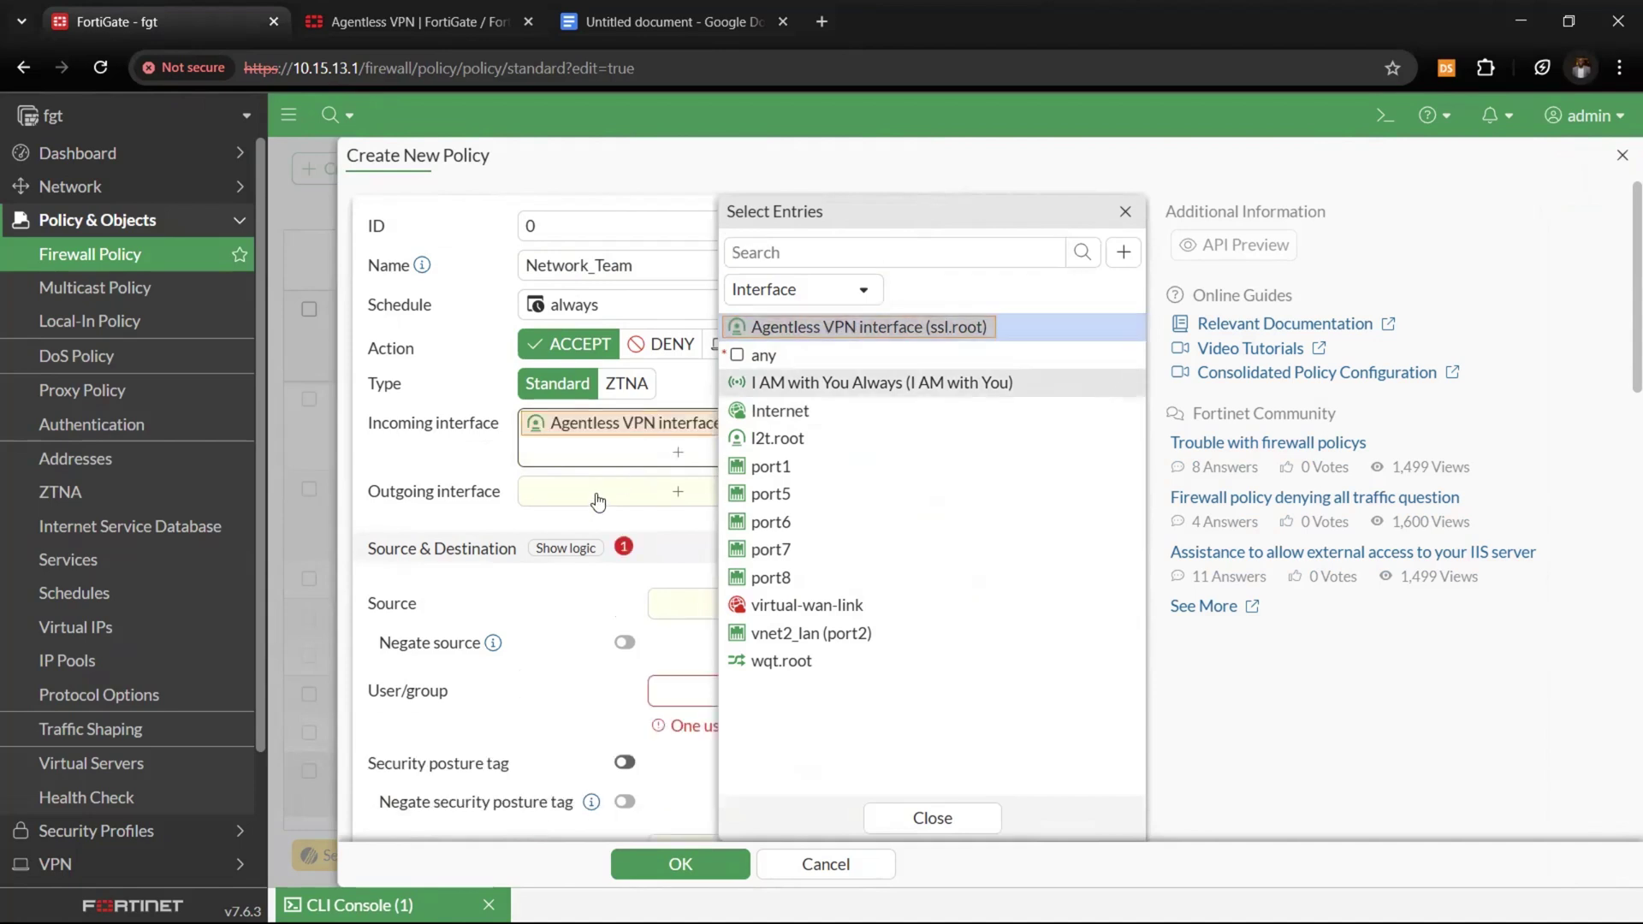
pyautogui.click(597, 494)
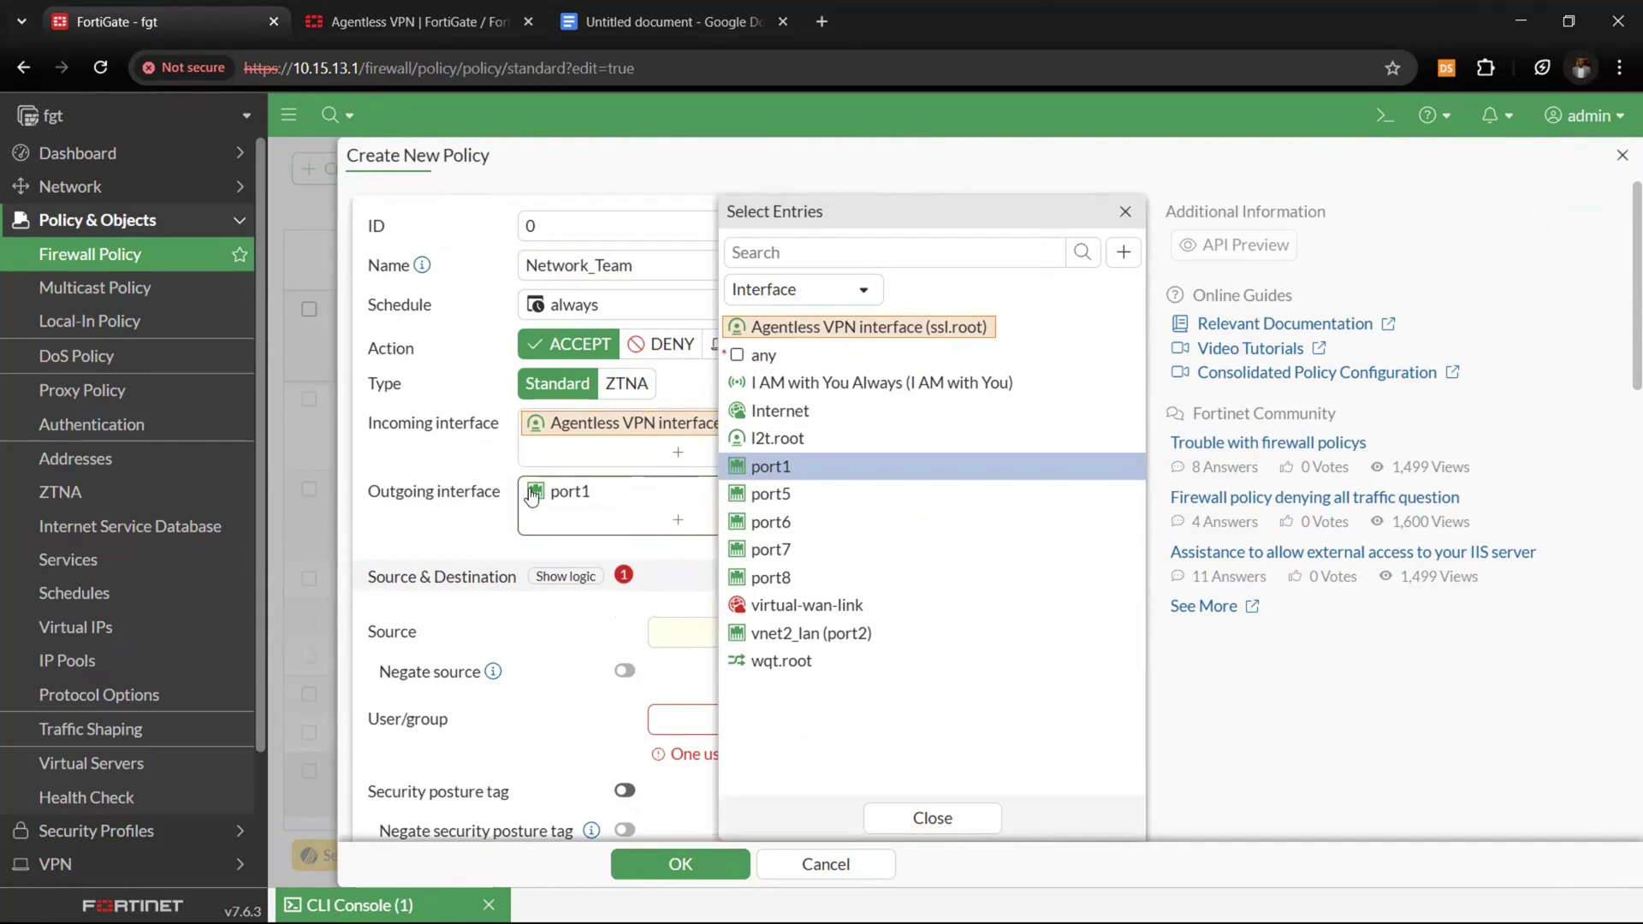
pyautogui.moveTo(532, 496)
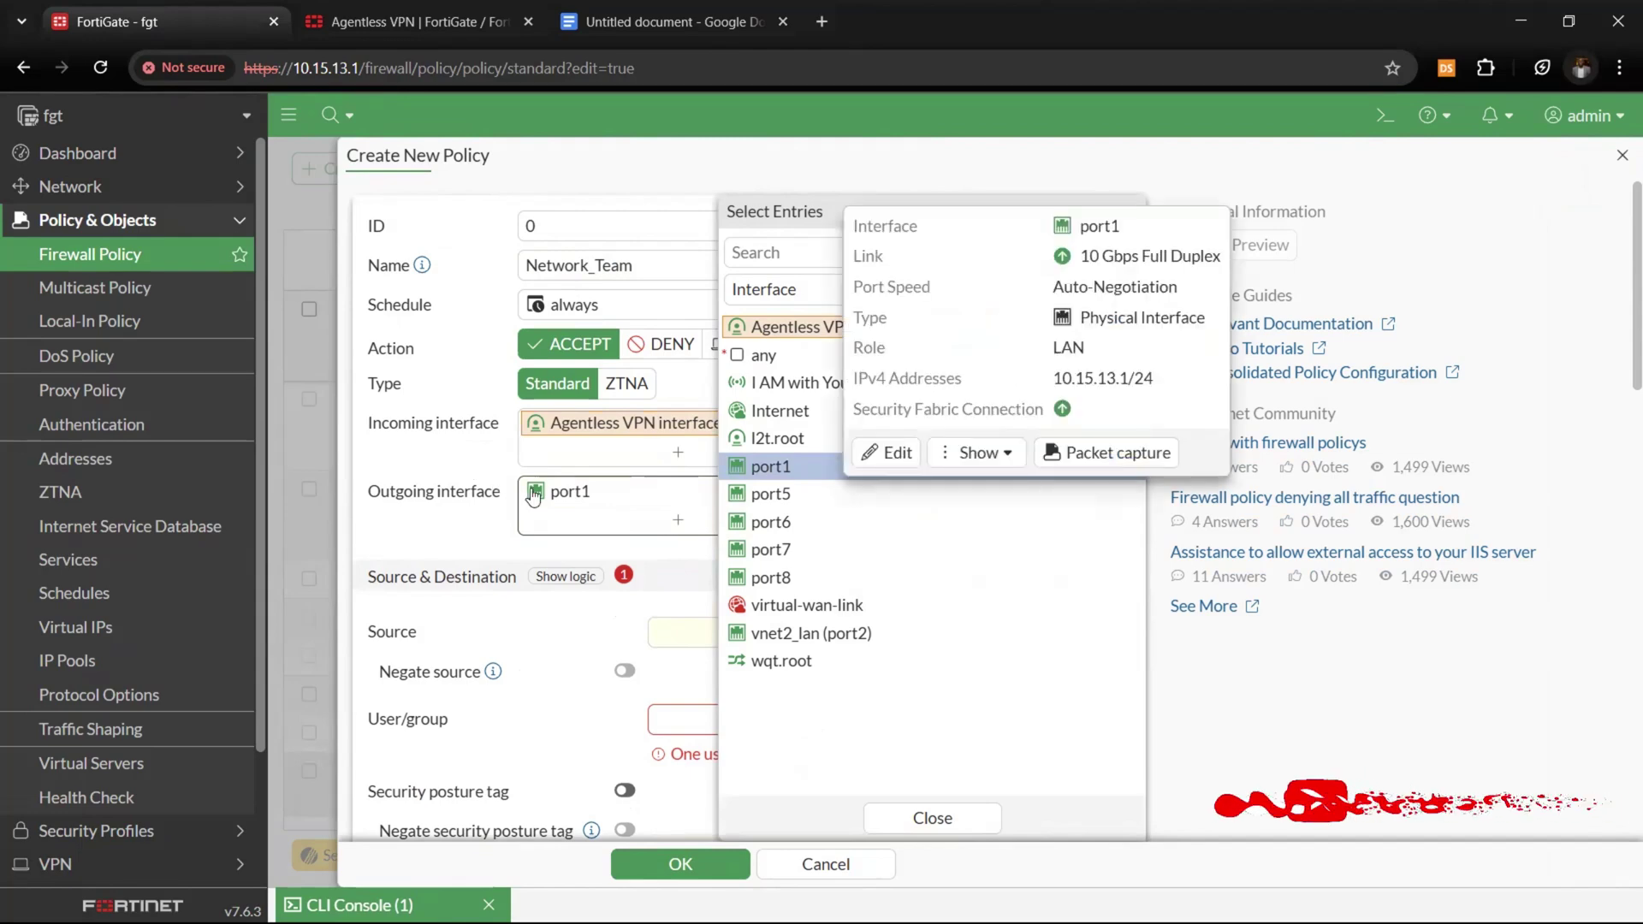
pyautogui.click(445, 510)
pyautogui.scroll(-2, 598, 496)
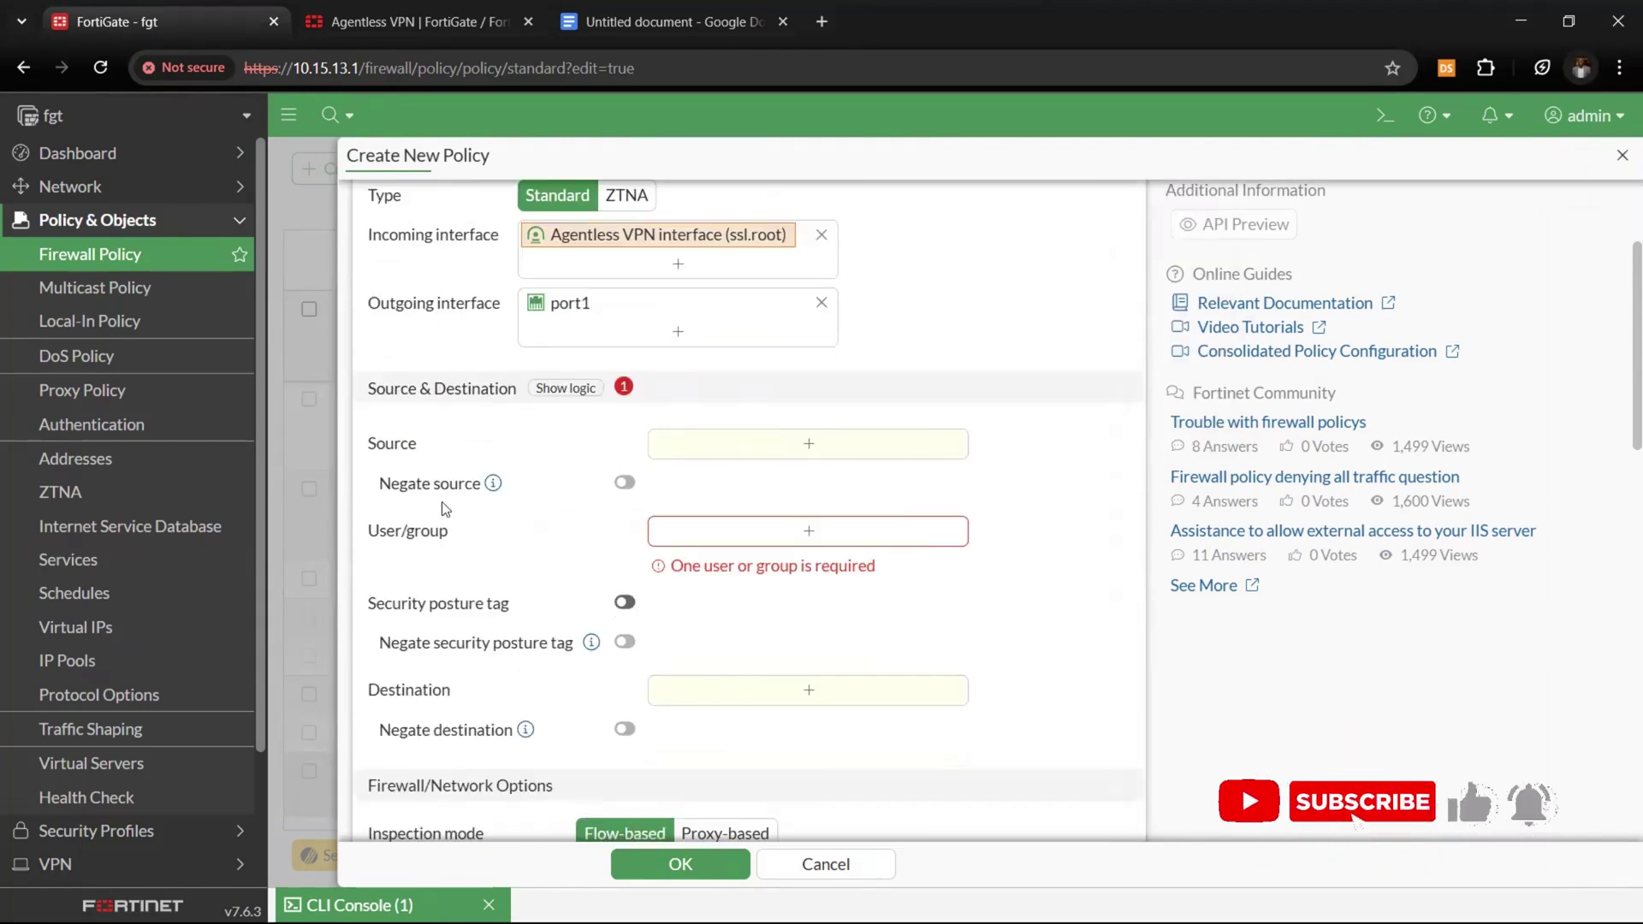
# - Set the Network_Team policy's source address to all and its user group to Network_Team
pyautogui.click(791, 445)
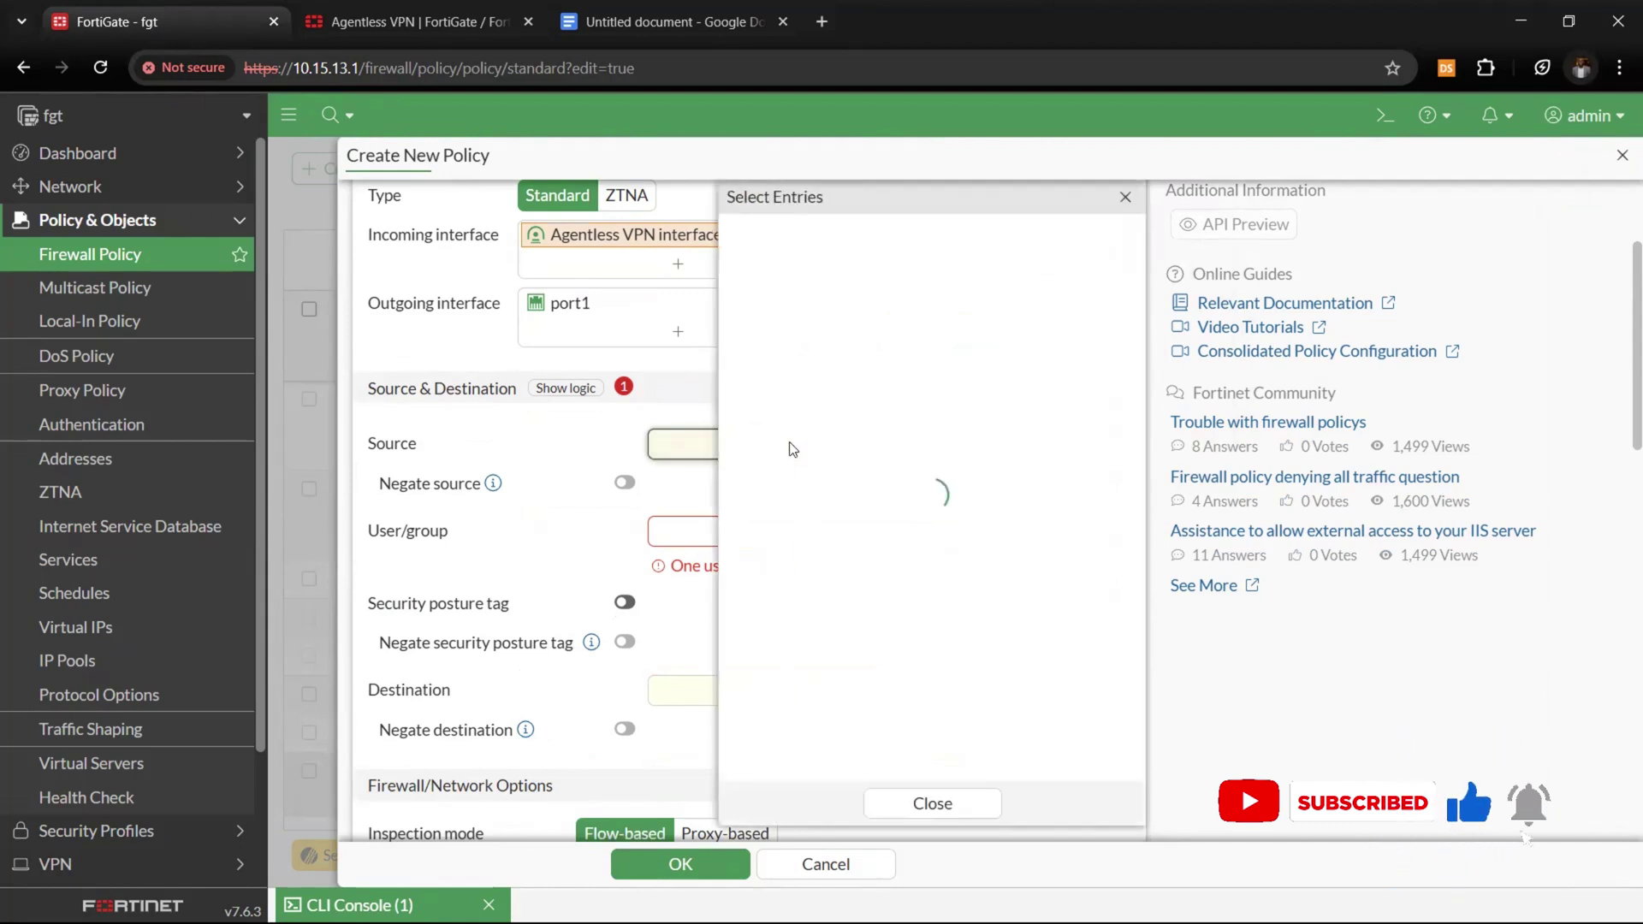
pyautogui.click(826, 535)
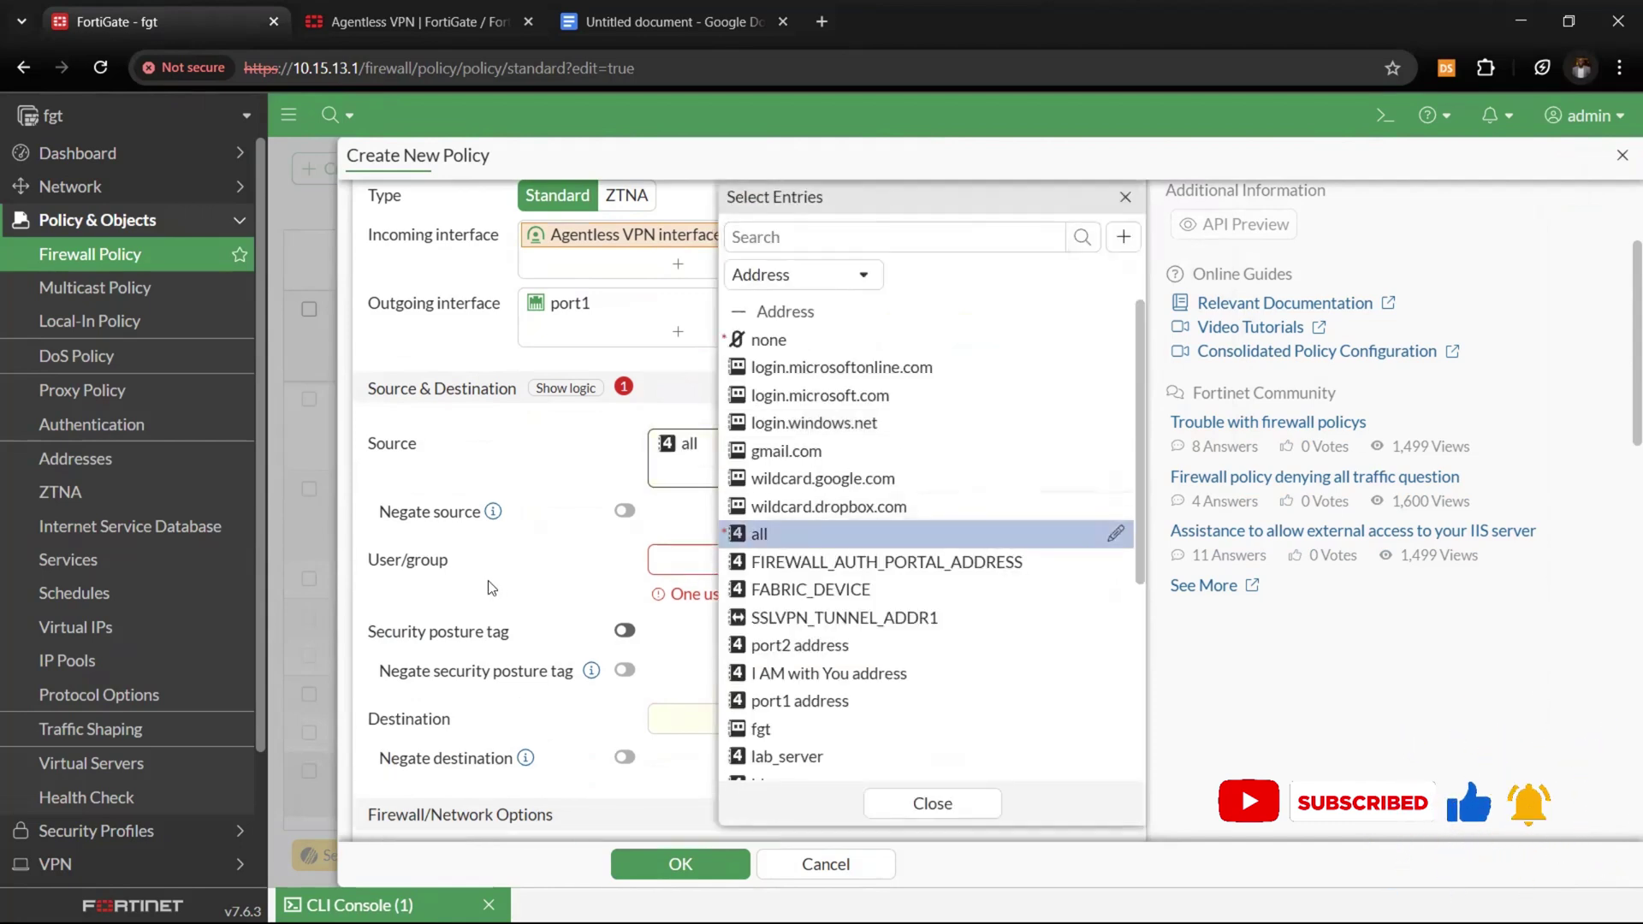
pyautogui.scroll(-2, 490, 588)
pyautogui.click(808, 422)
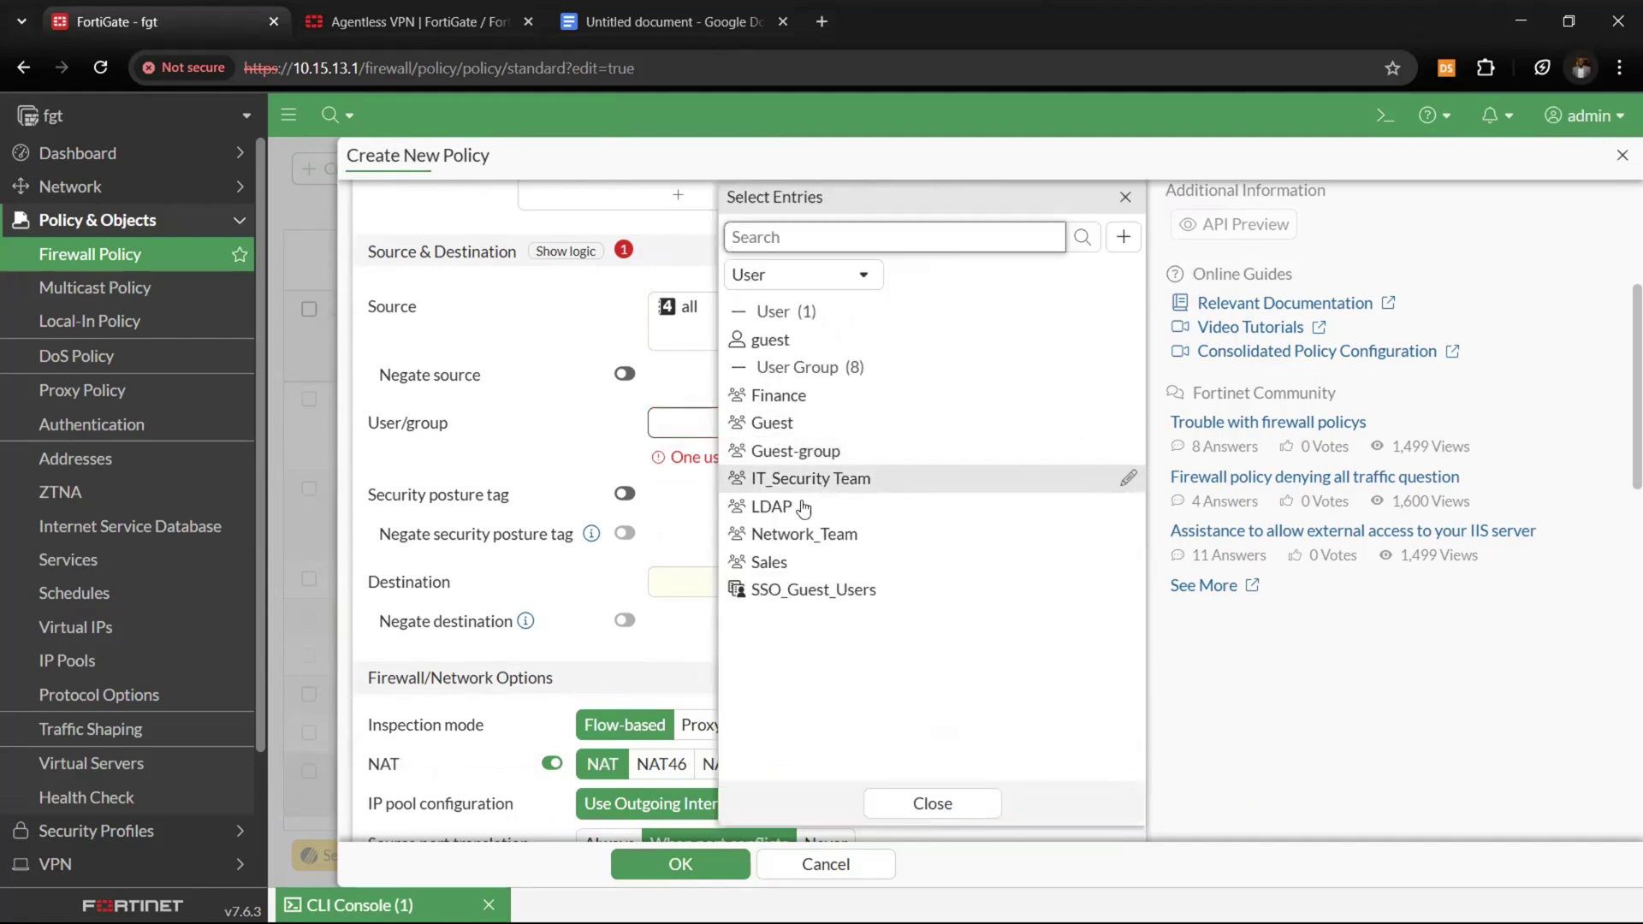
pyautogui.click(801, 535)
pyautogui.moveTo(524, 433)
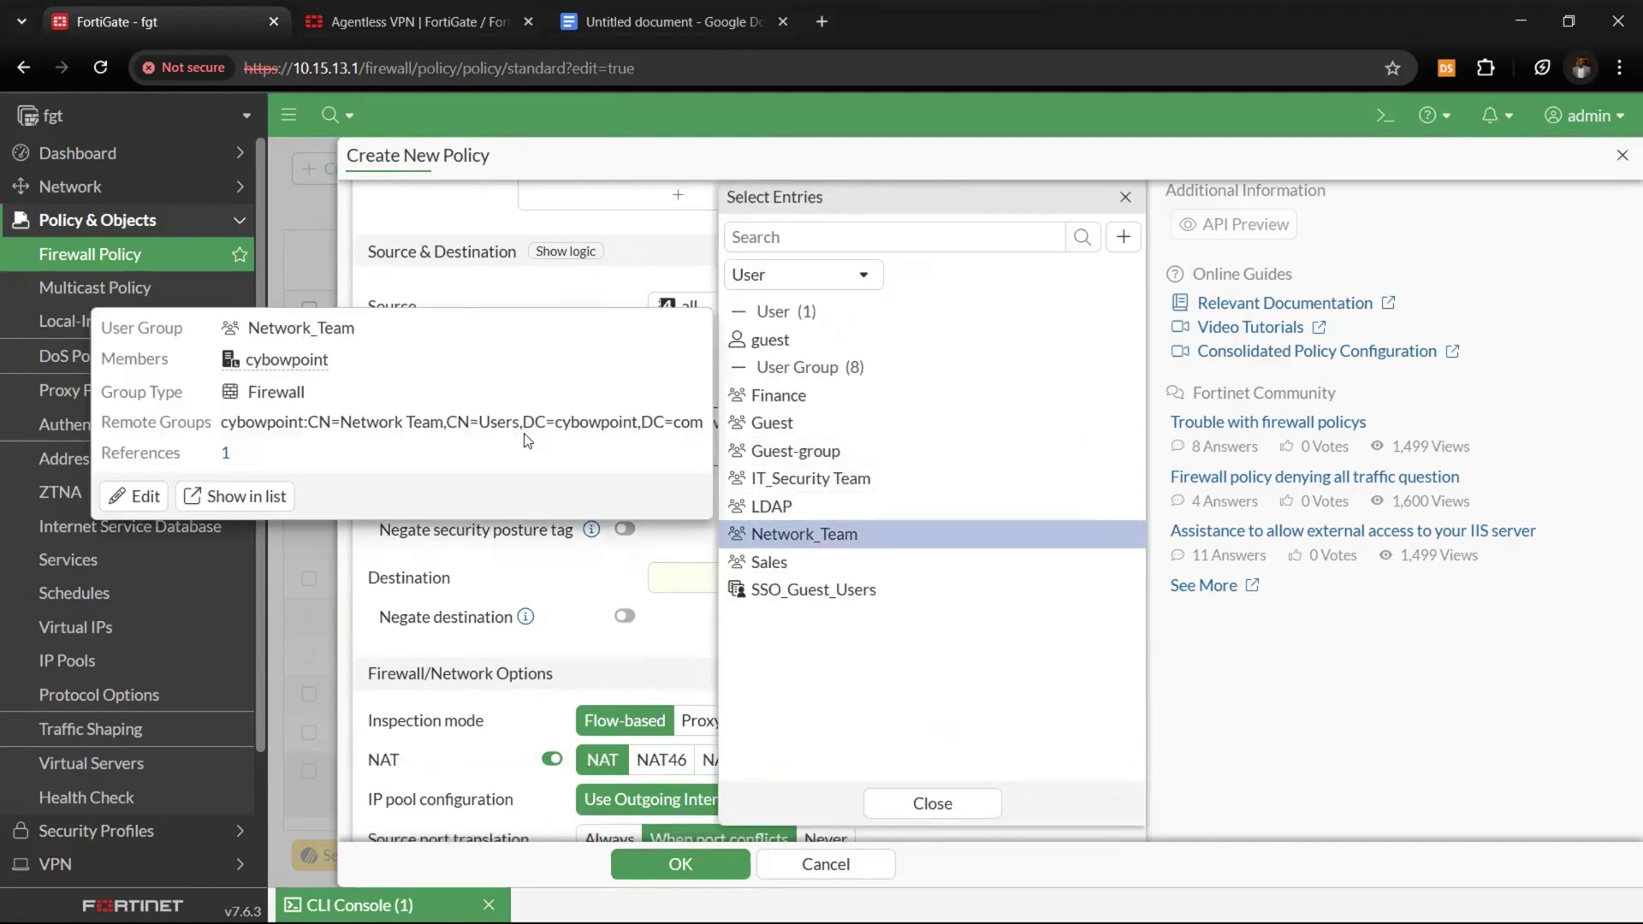
pyautogui.moveTo(523, 433); pyautogui.dragTo(507, 286)
pyautogui.click(503, 289)
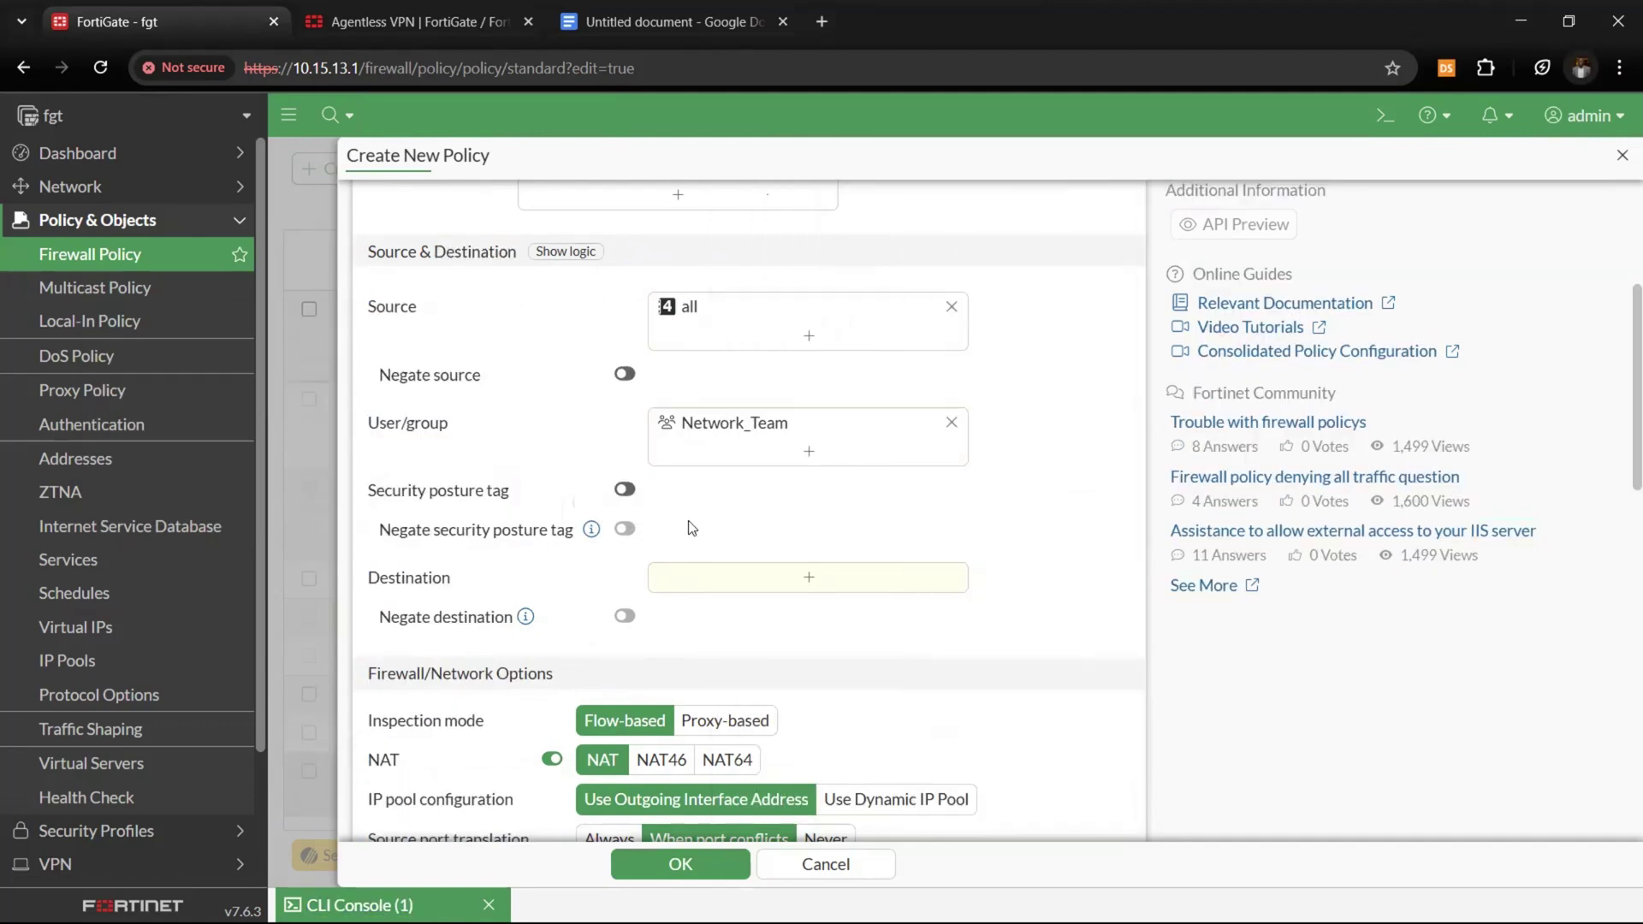
# - Set the Network_Team policy's destination to the fgt address and its service to ALL
pyautogui.click(768, 576)
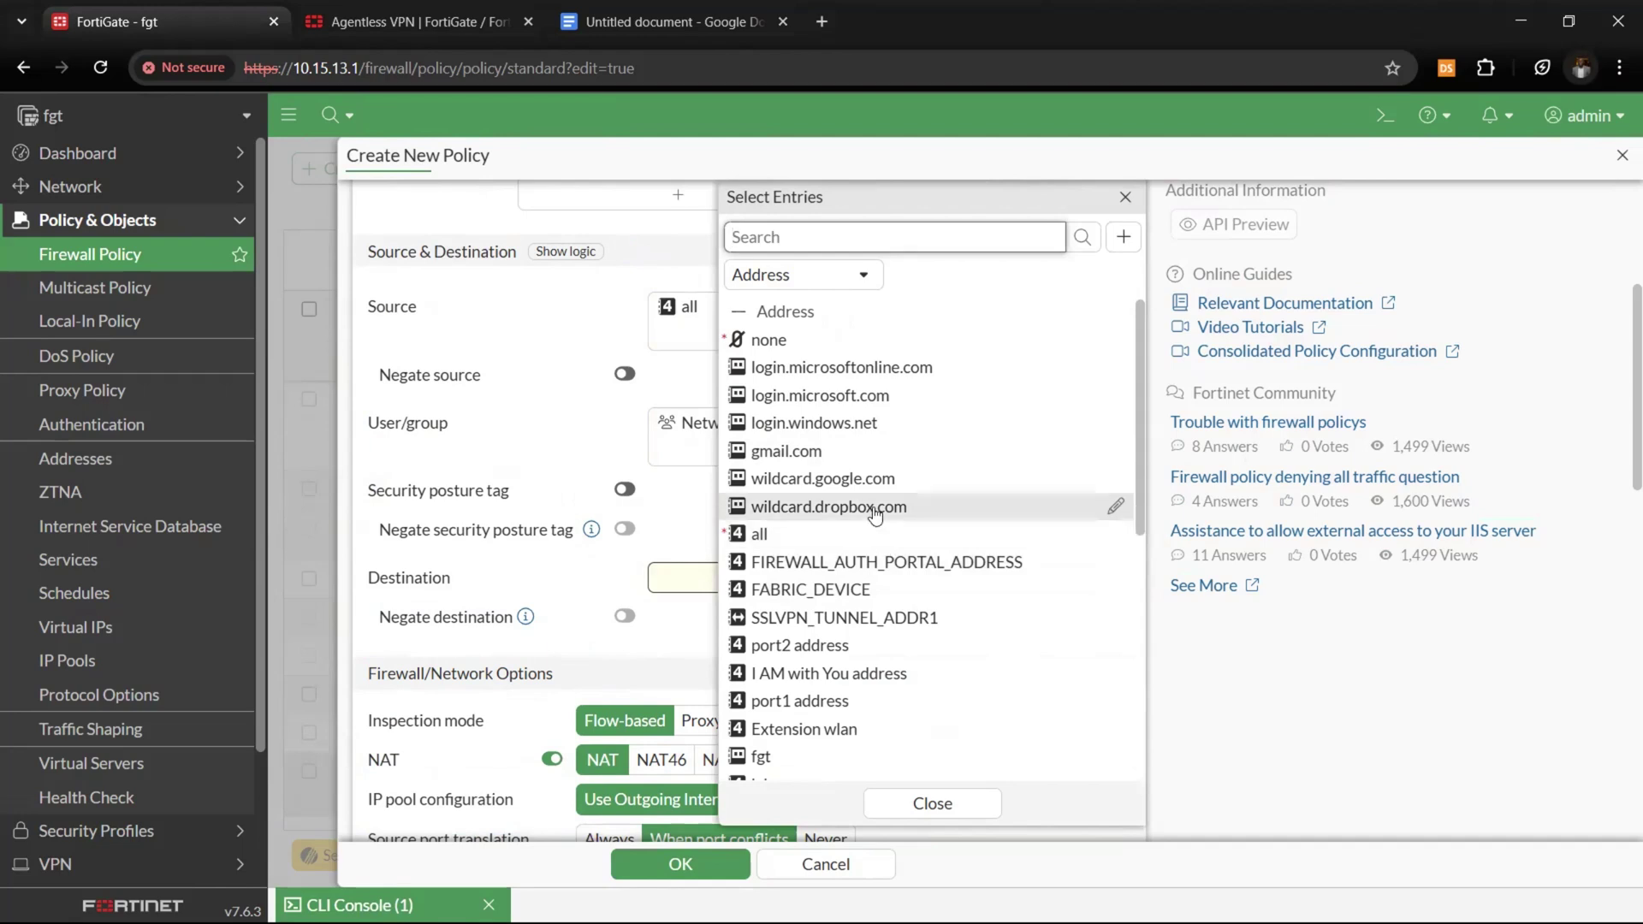
pyautogui.scroll(-4, 836, 699)
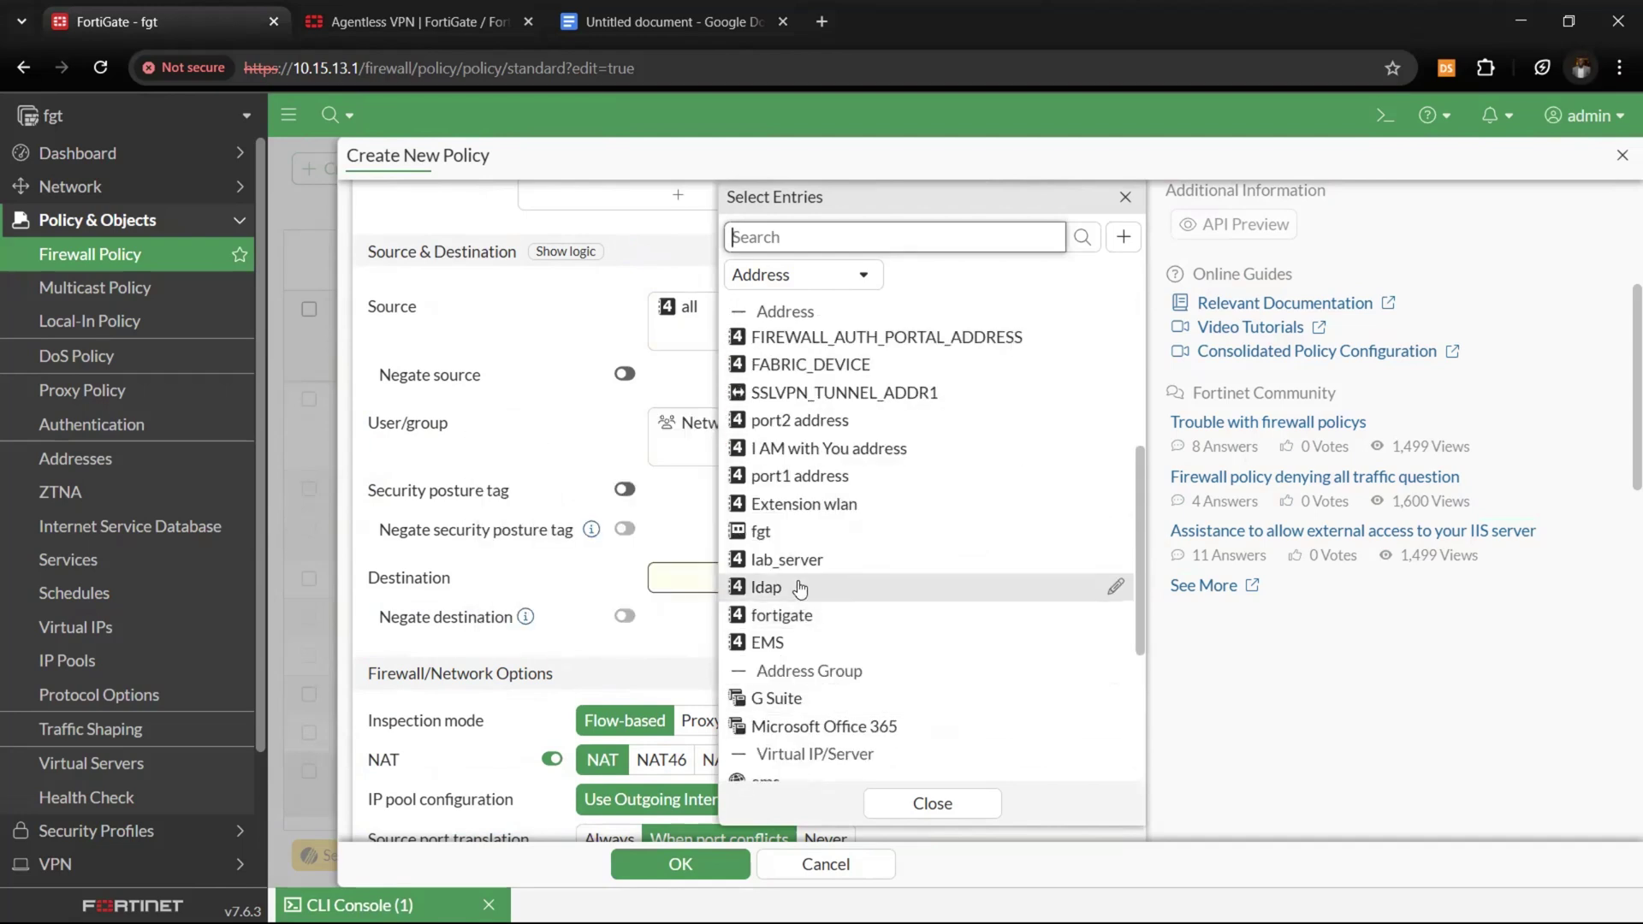
pyautogui.click(793, 528)
pyautogui.click(551, 606)
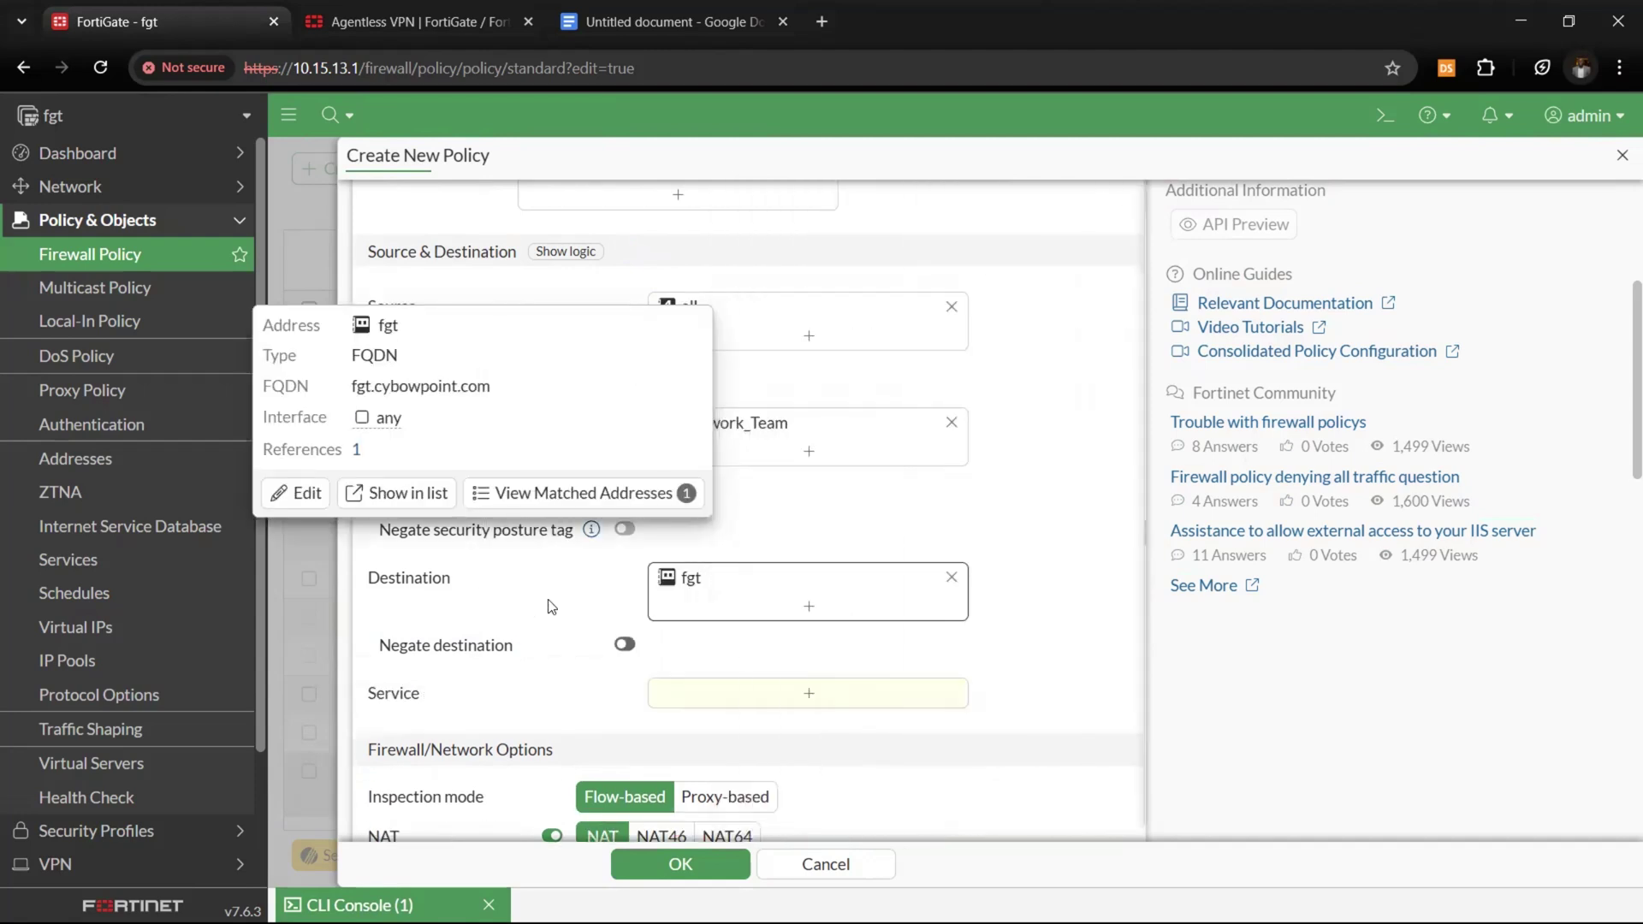
pyautogui.scroll(-2, 756, 568)
pyautogui.click(809, 553)
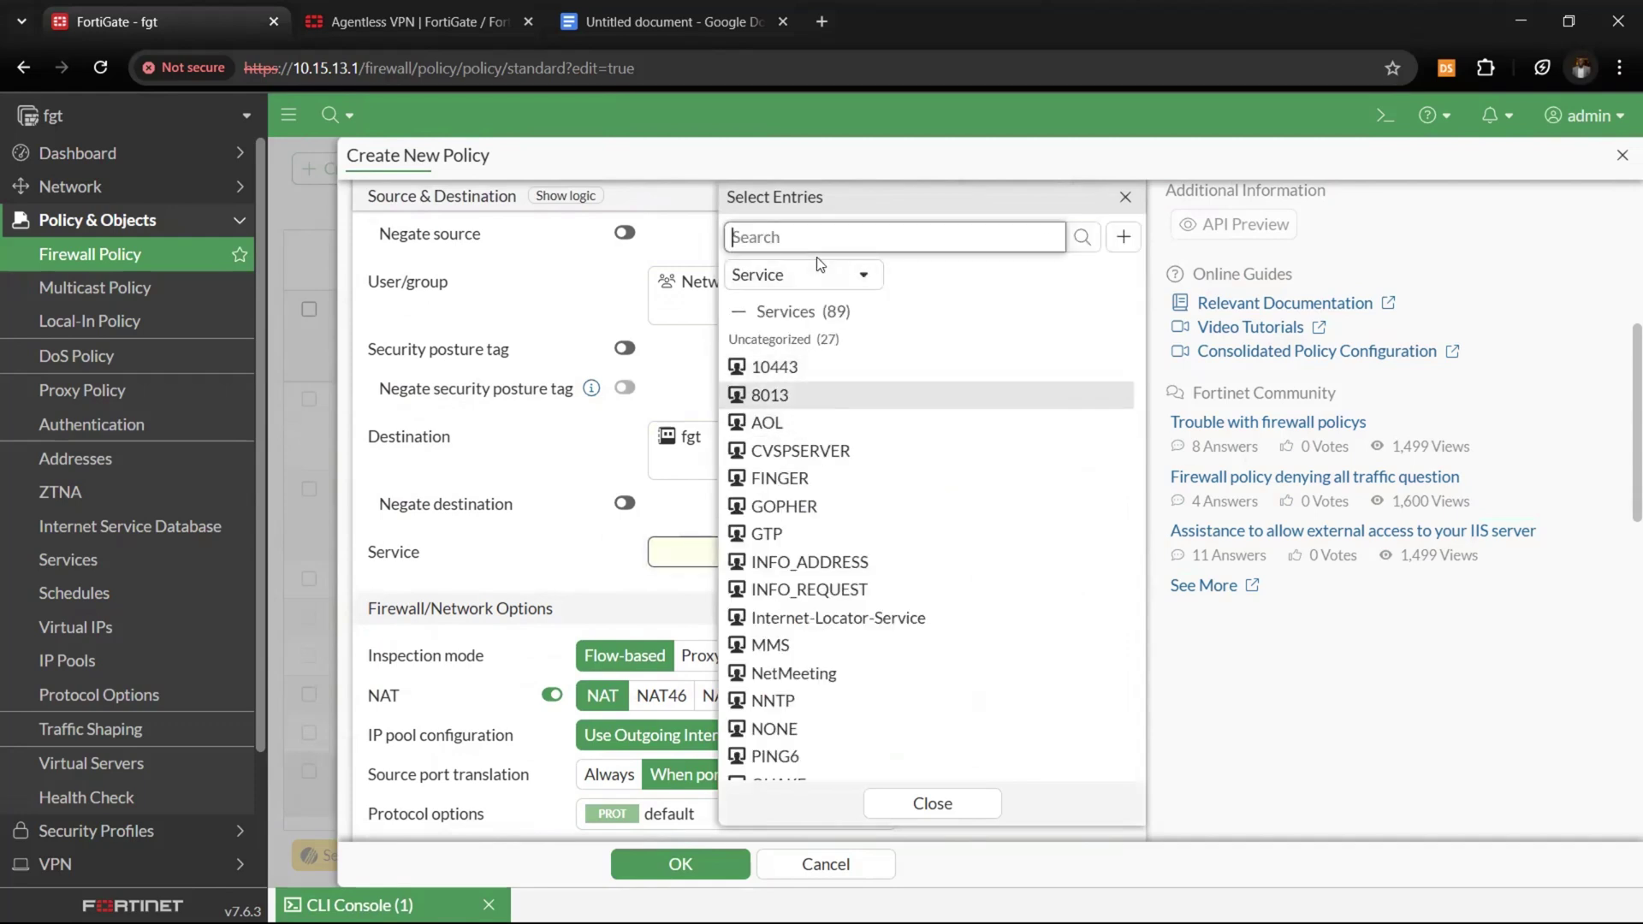
pyautogui.write('all')
pyautogui.click(753, 339)
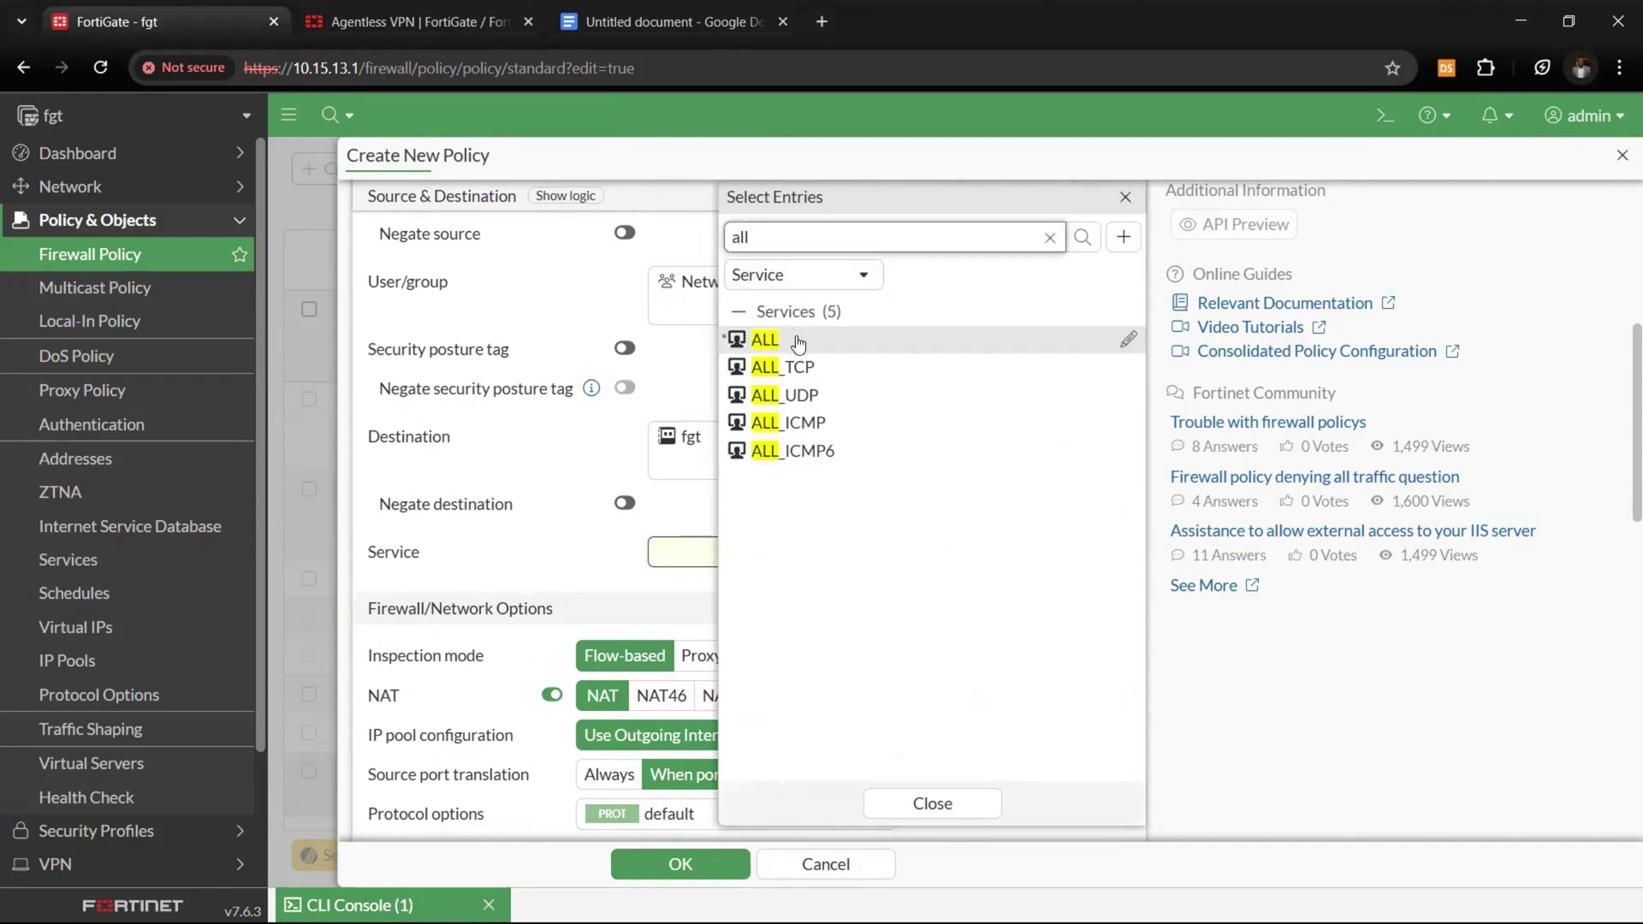
pyautogui.click(565, 537)
# - Set the policy to log allowed traffic for all sessions
pyautogui.scroll(-2, 564, 538)
pyautogui.scroll(-3, 565, 537)
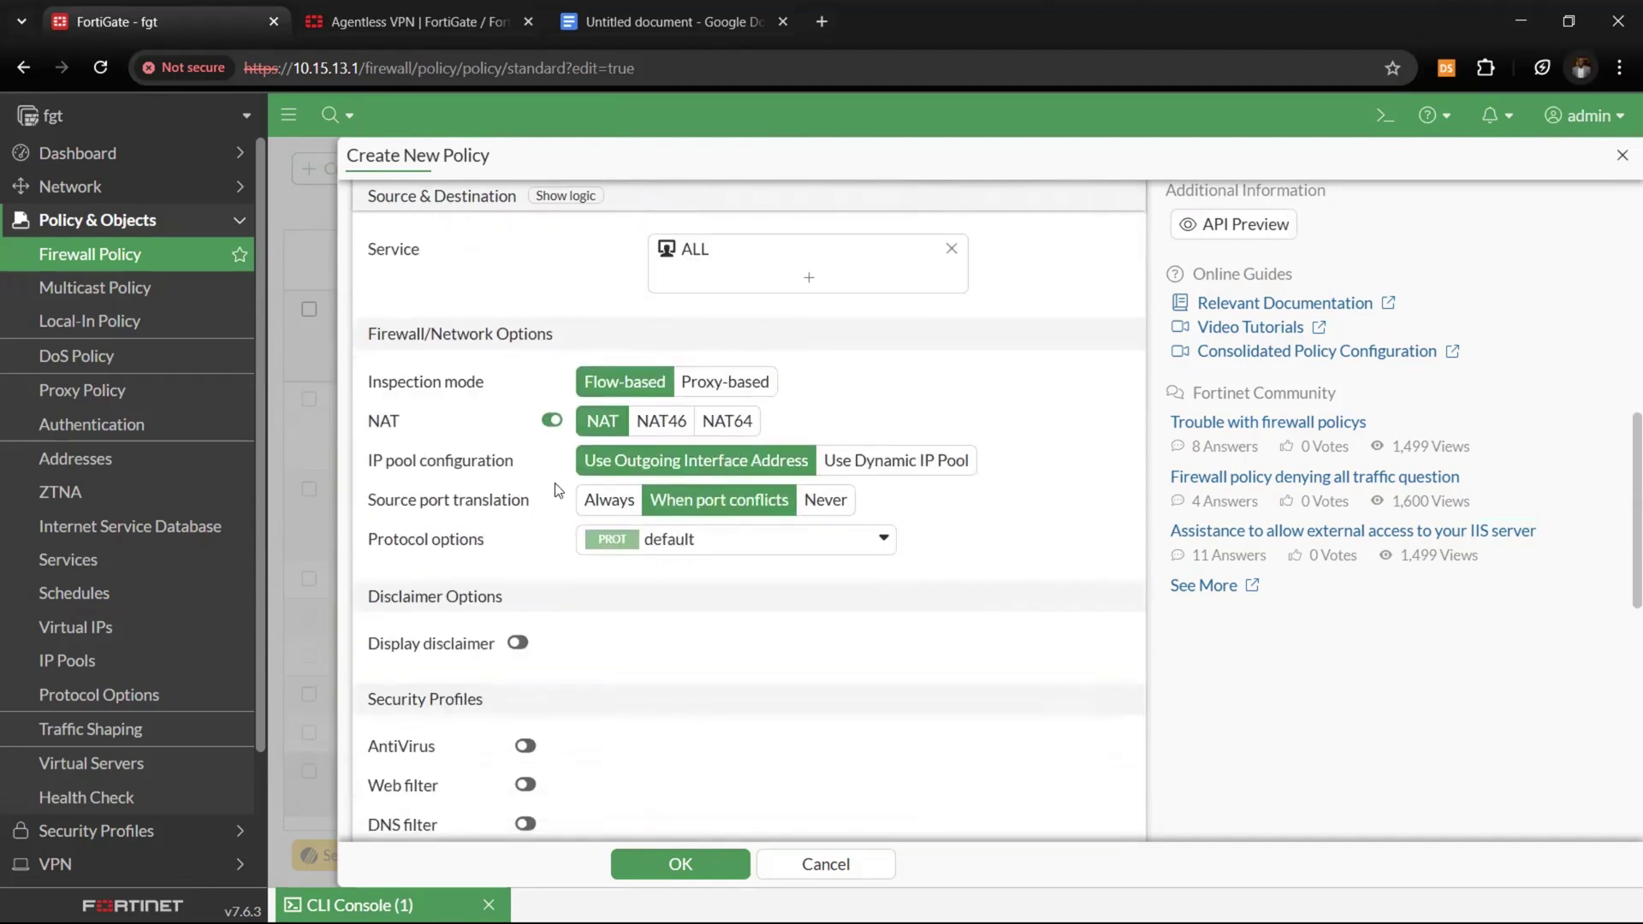
pyautogui.scroll(-10, 428, 613)
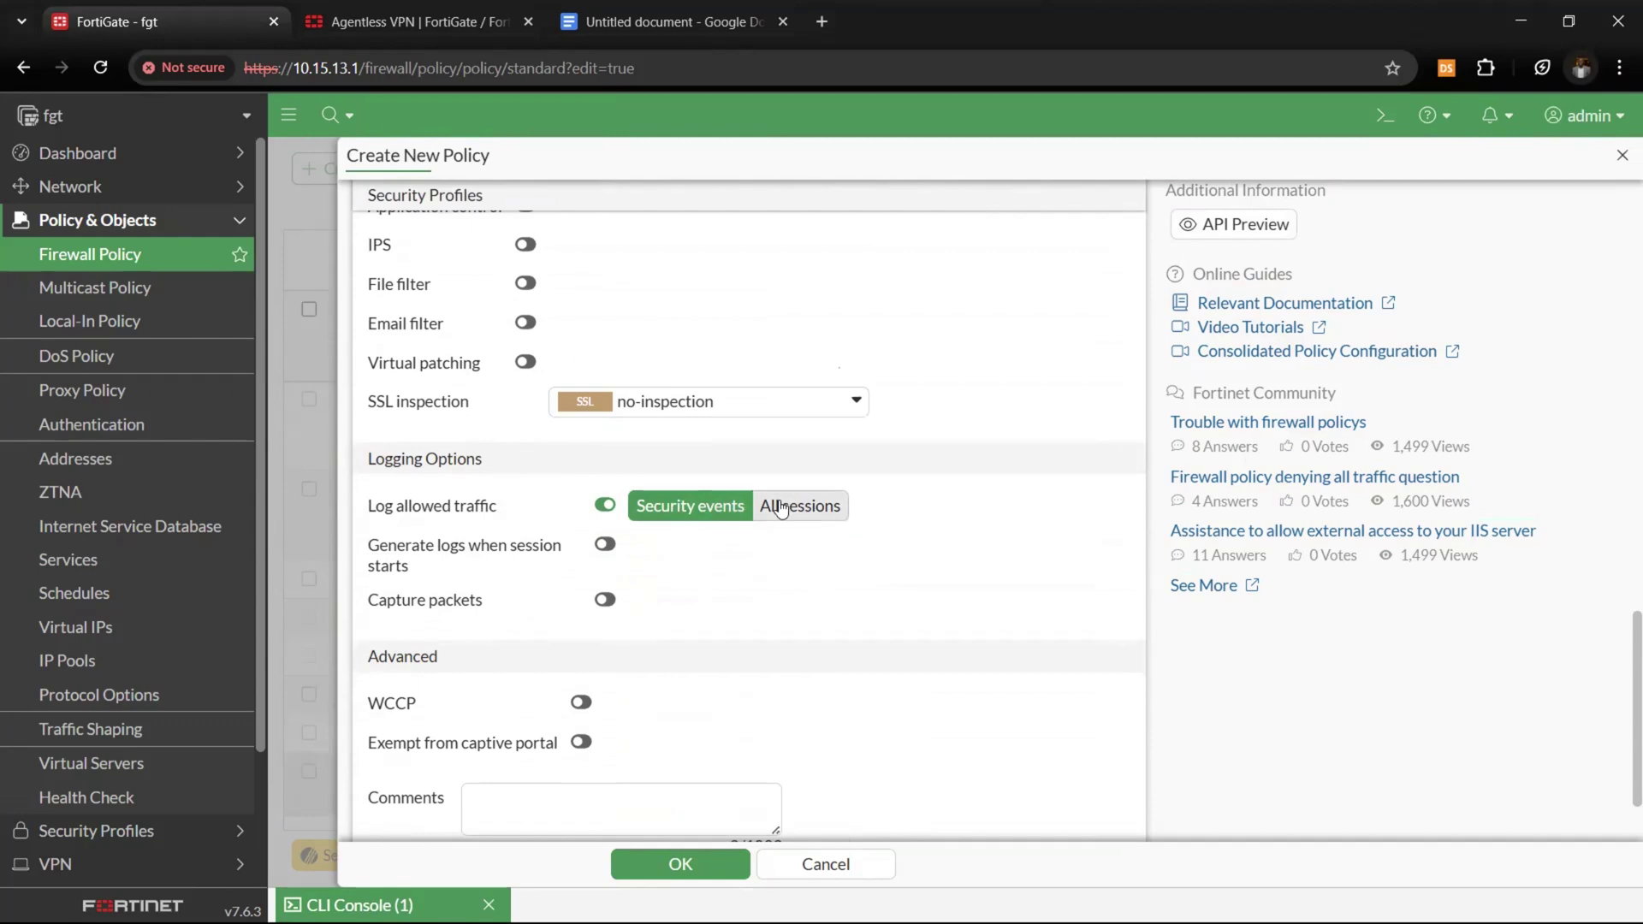
pyautogui.click(777, 505)
pyautogui.scroll(-4, 763, 614)
# - Enable the default AntiVirus profile, use certificate-inspection for SSL inspection, and save the Network_Team policy
pyautogui.scroll(6, 758, 647)
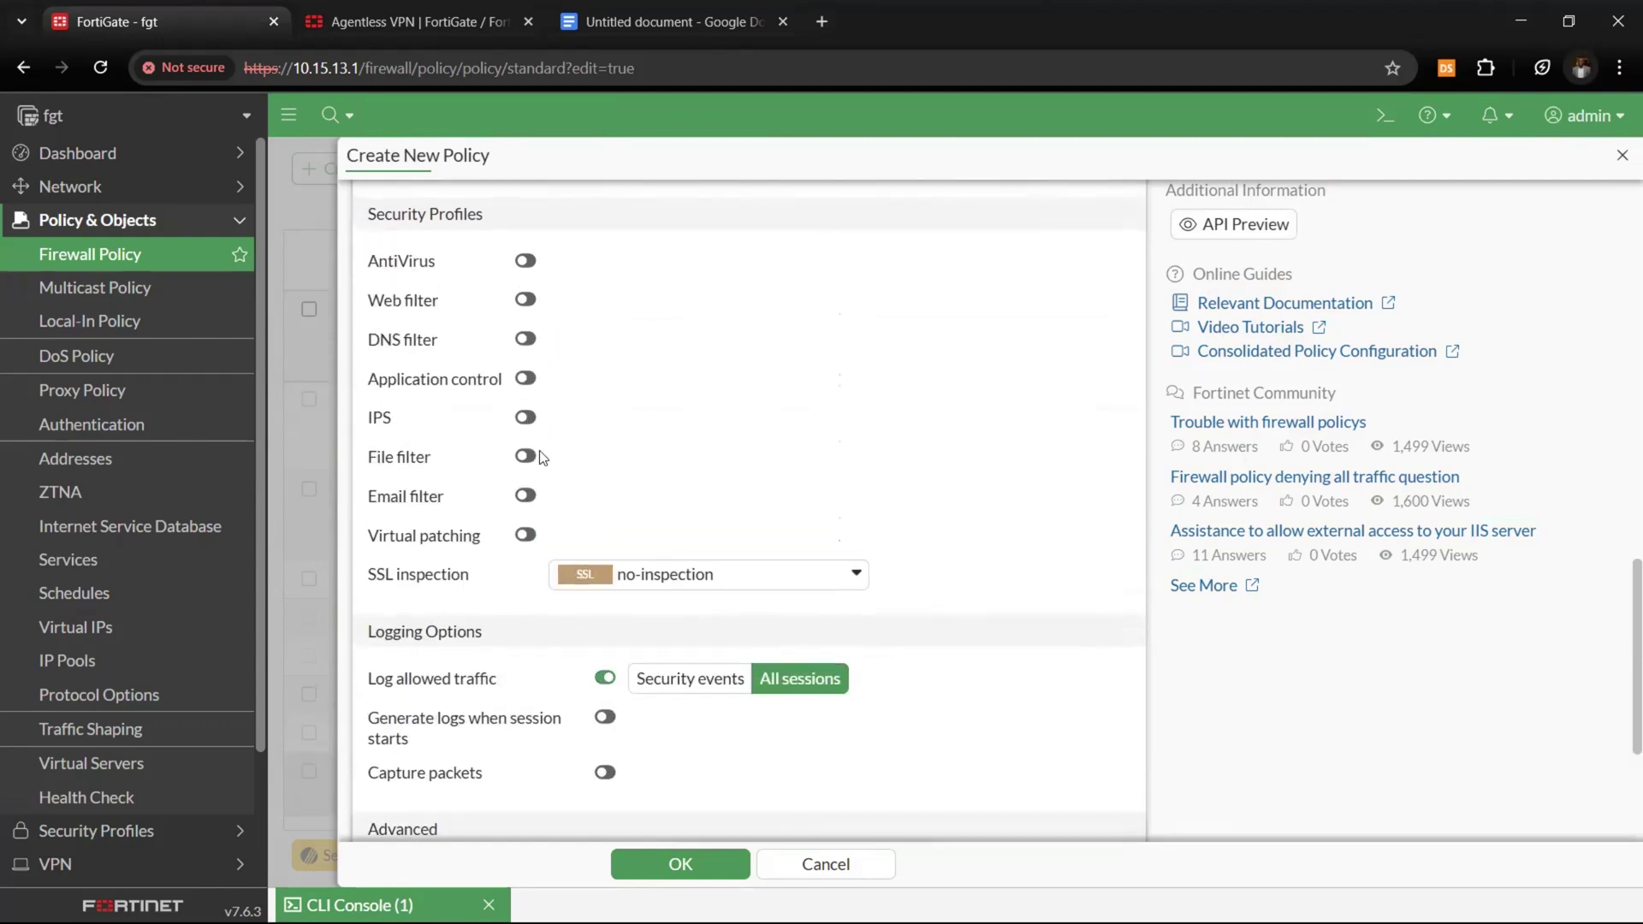
pyautogui.scroll(2, 541, 460)
pyautogui.click(526, 360)
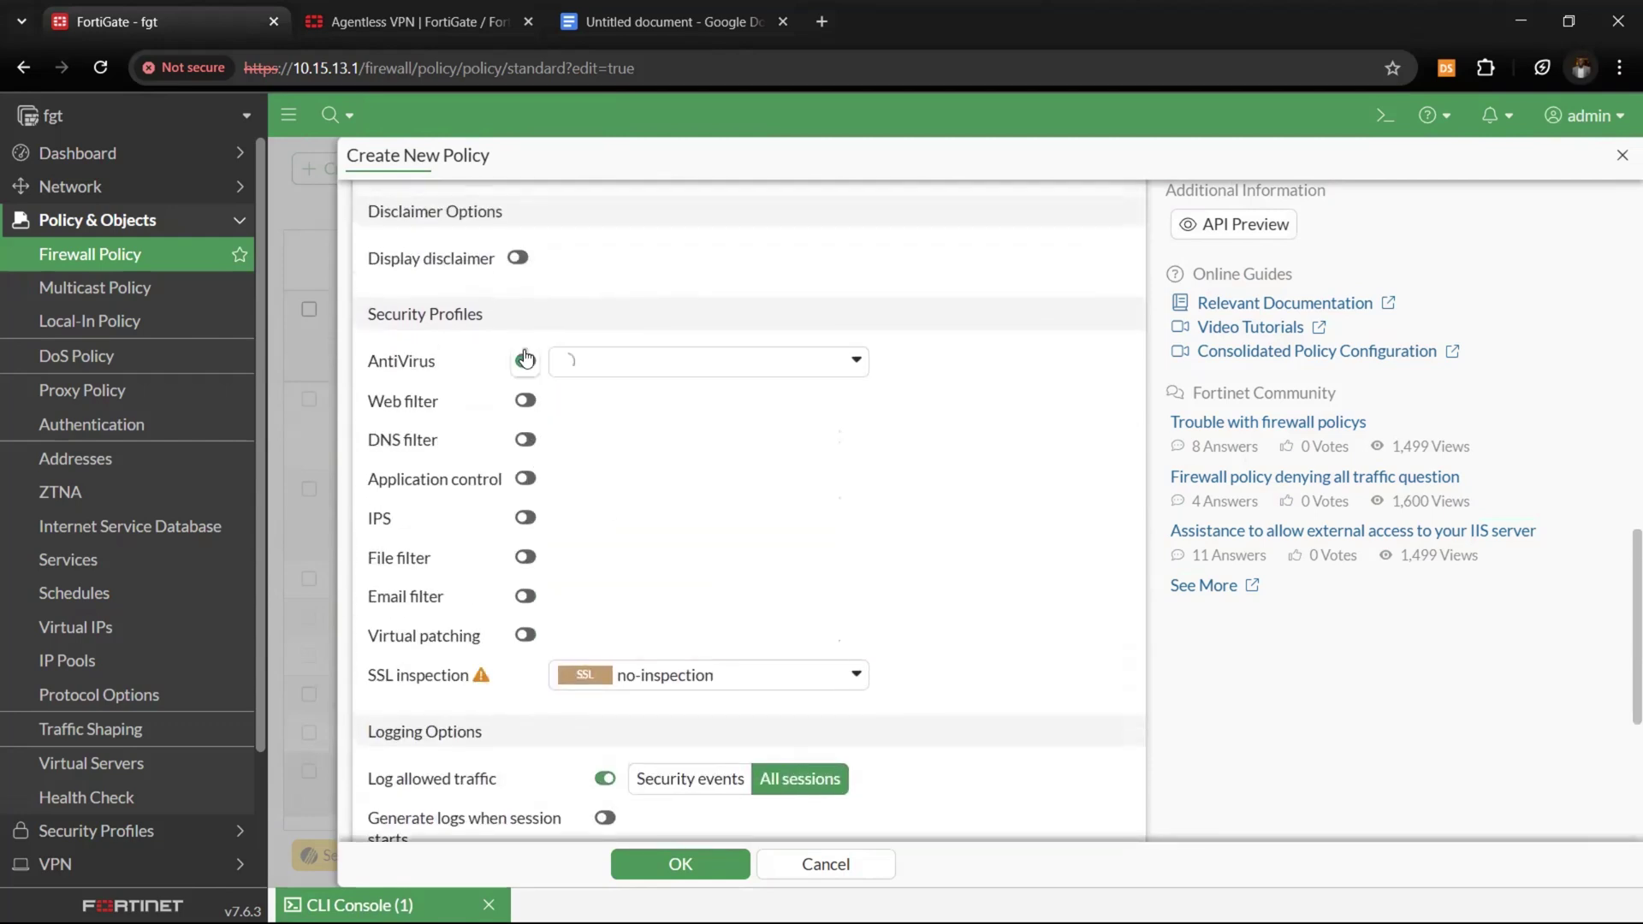
pyautogui.click(581, 680)
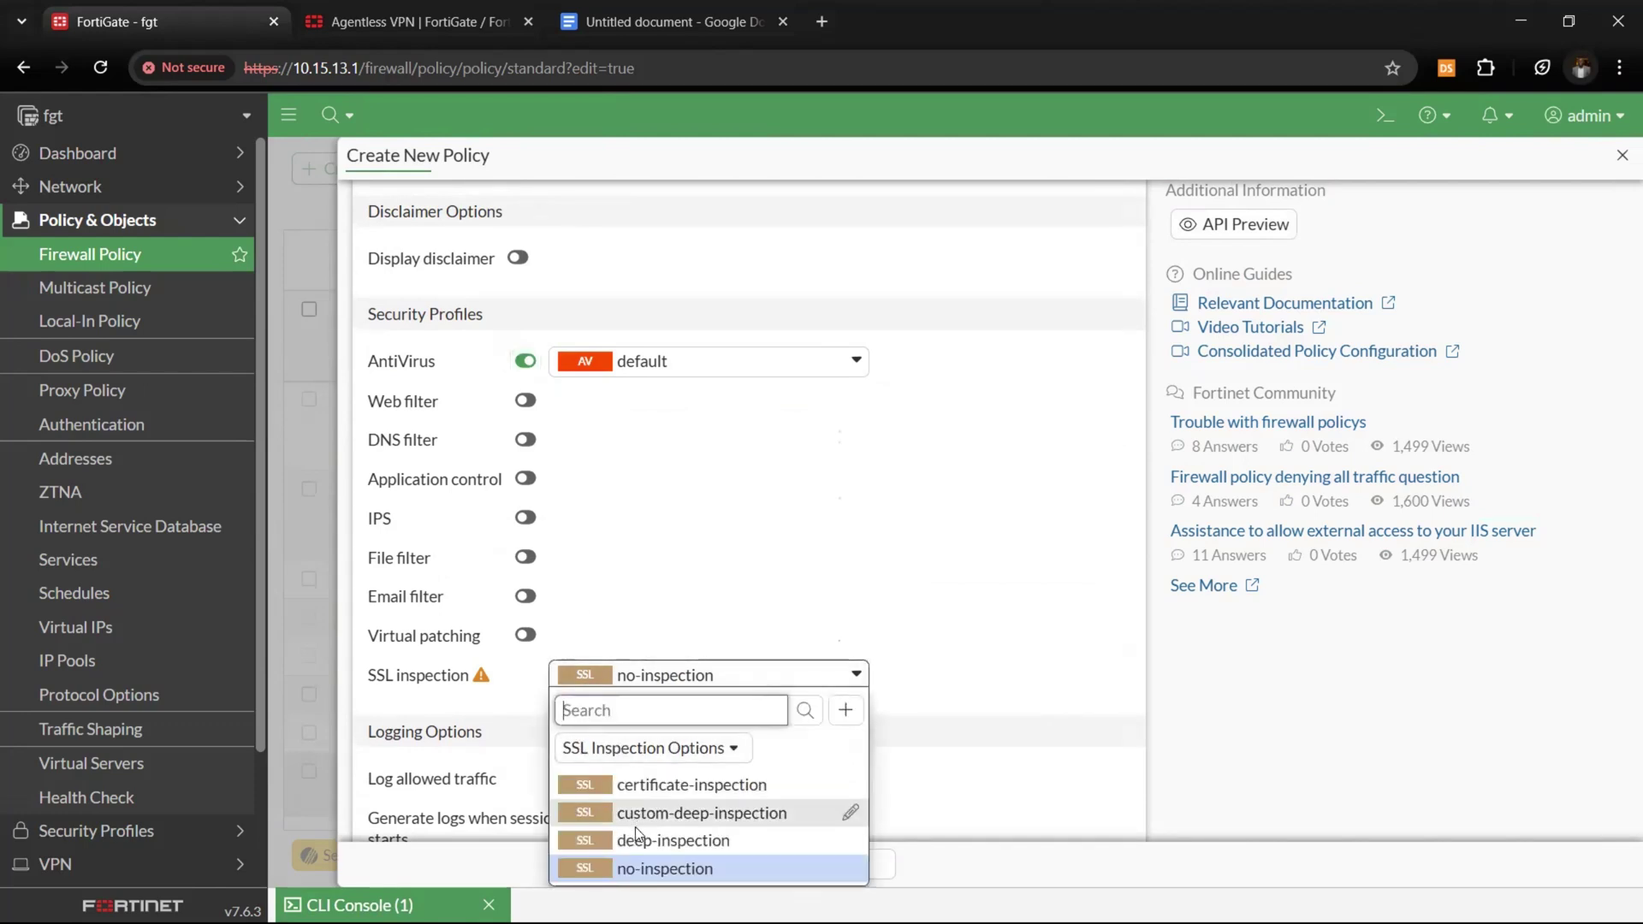
pyautogui.click(666, 794)
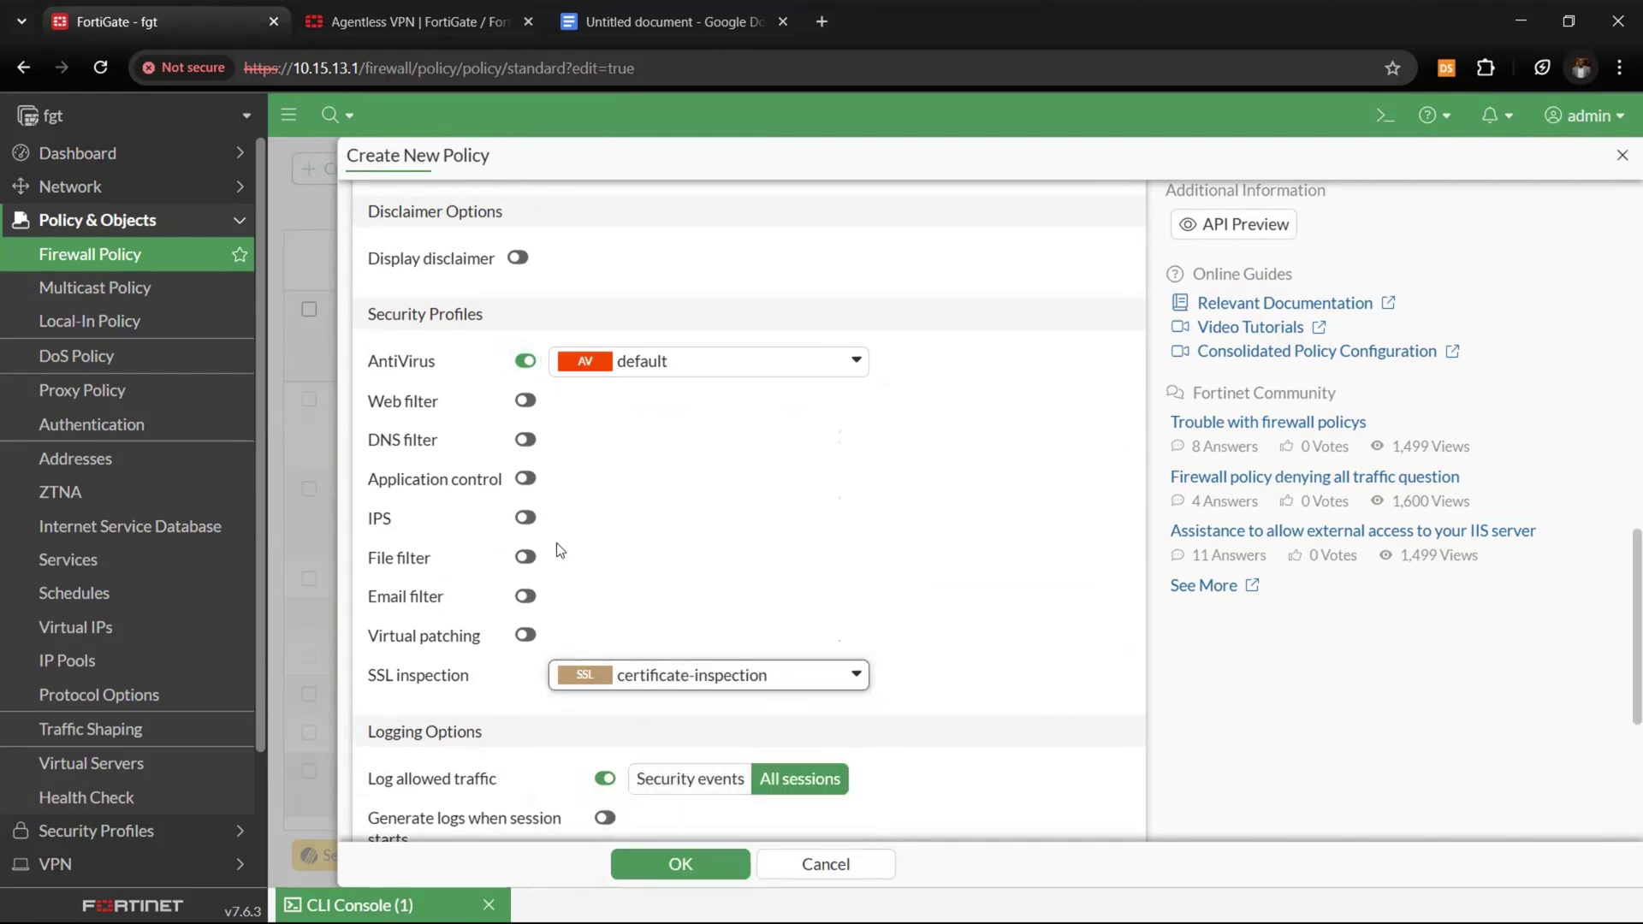
pyautogui.scroll(-5, 618, 650)
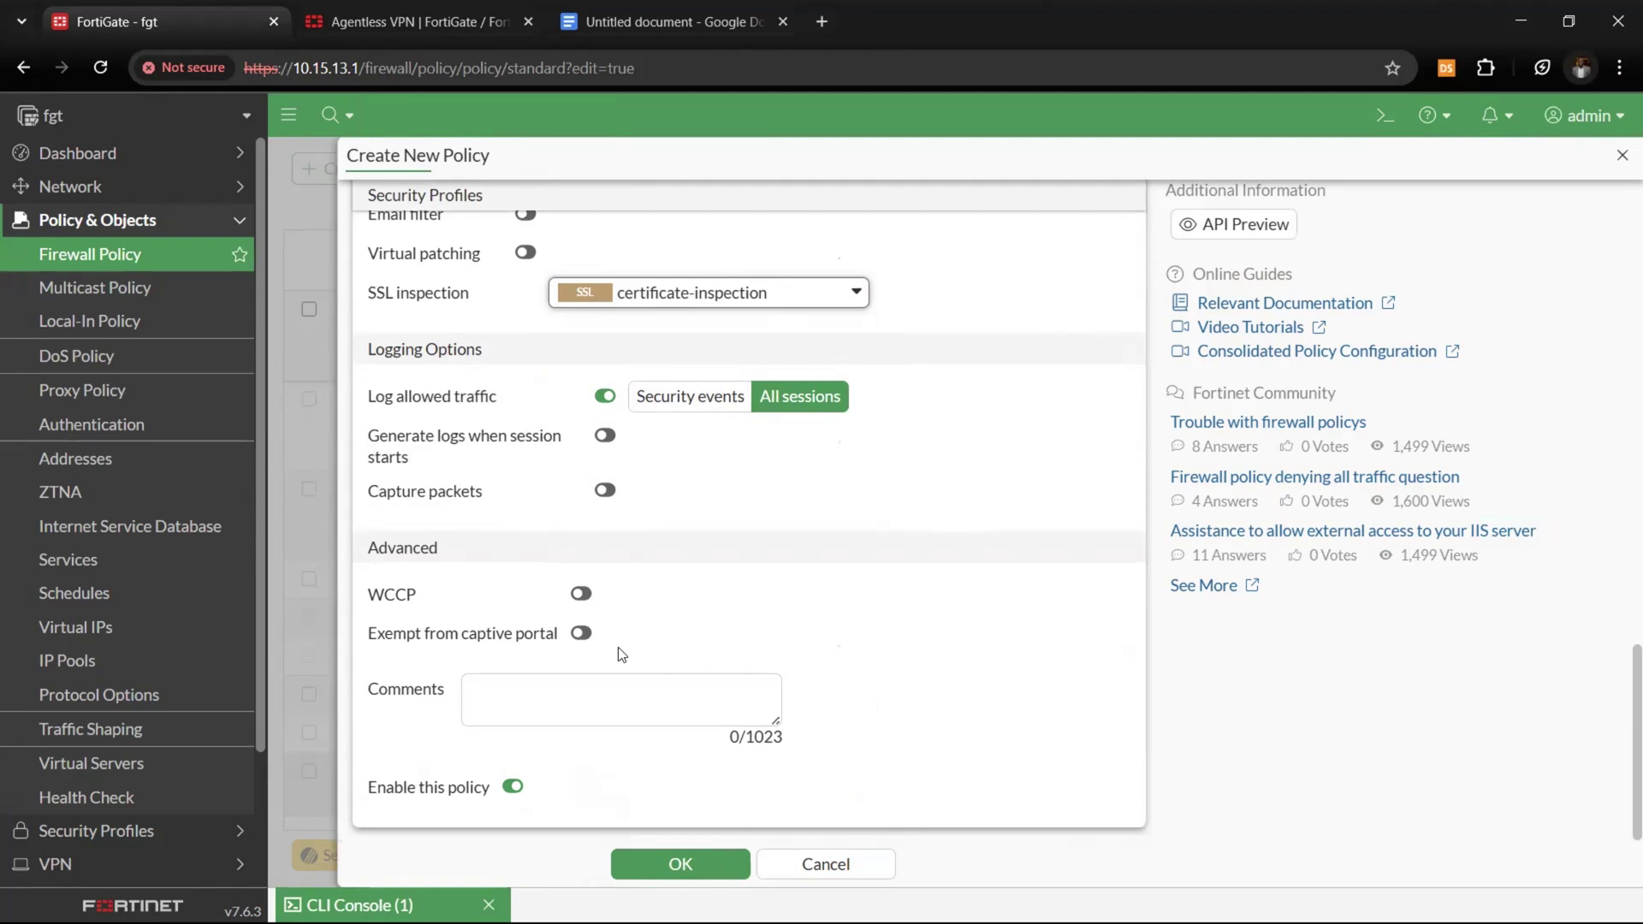
pyautogui.click(676, 860)
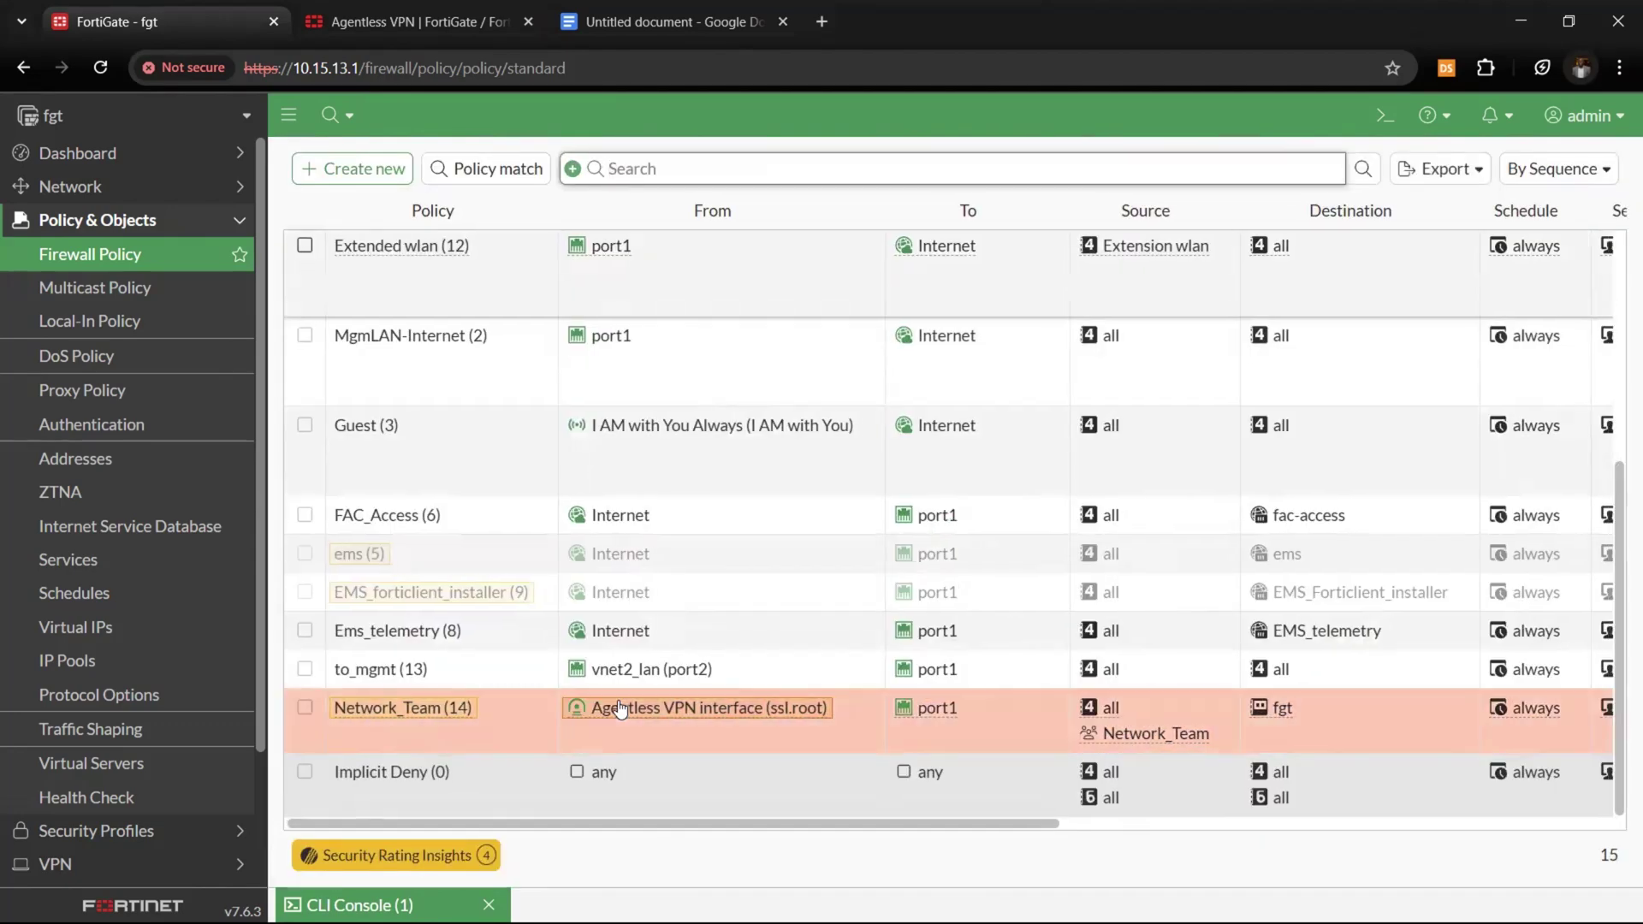
# - Start a new firewall policy named IT_Security_Team with Agentless VPN interface (ssl.root) as incoming interface and port1 as outgoing interface
pyautogui.click(363, 168)
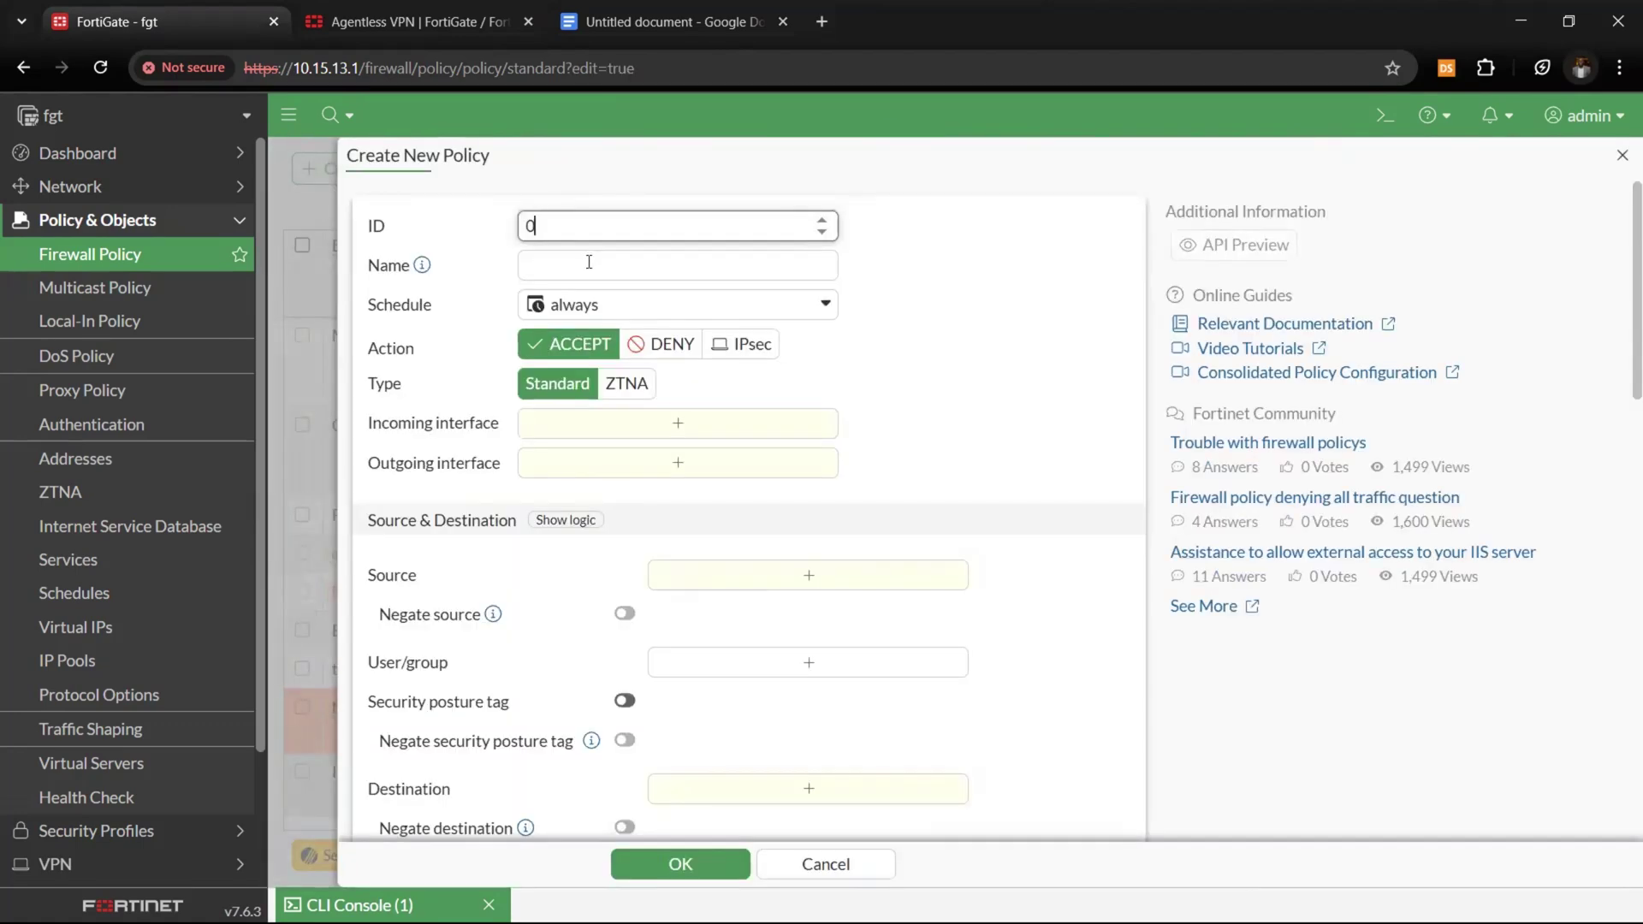
pyautogui.click(589, 262)
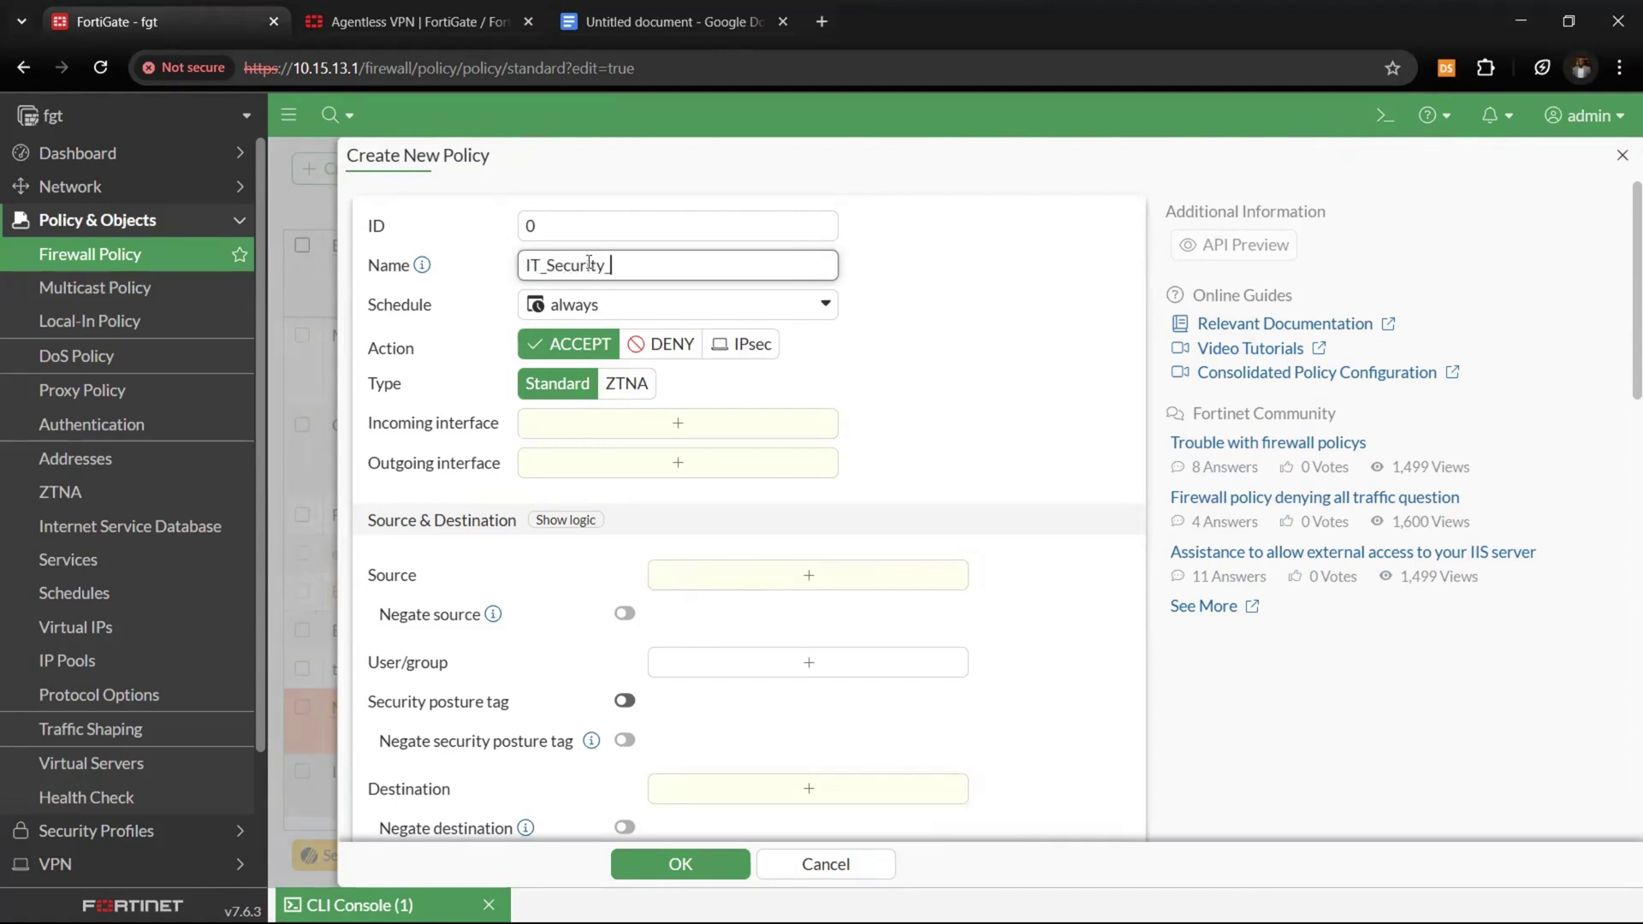
pyautogui.click(695, 430)
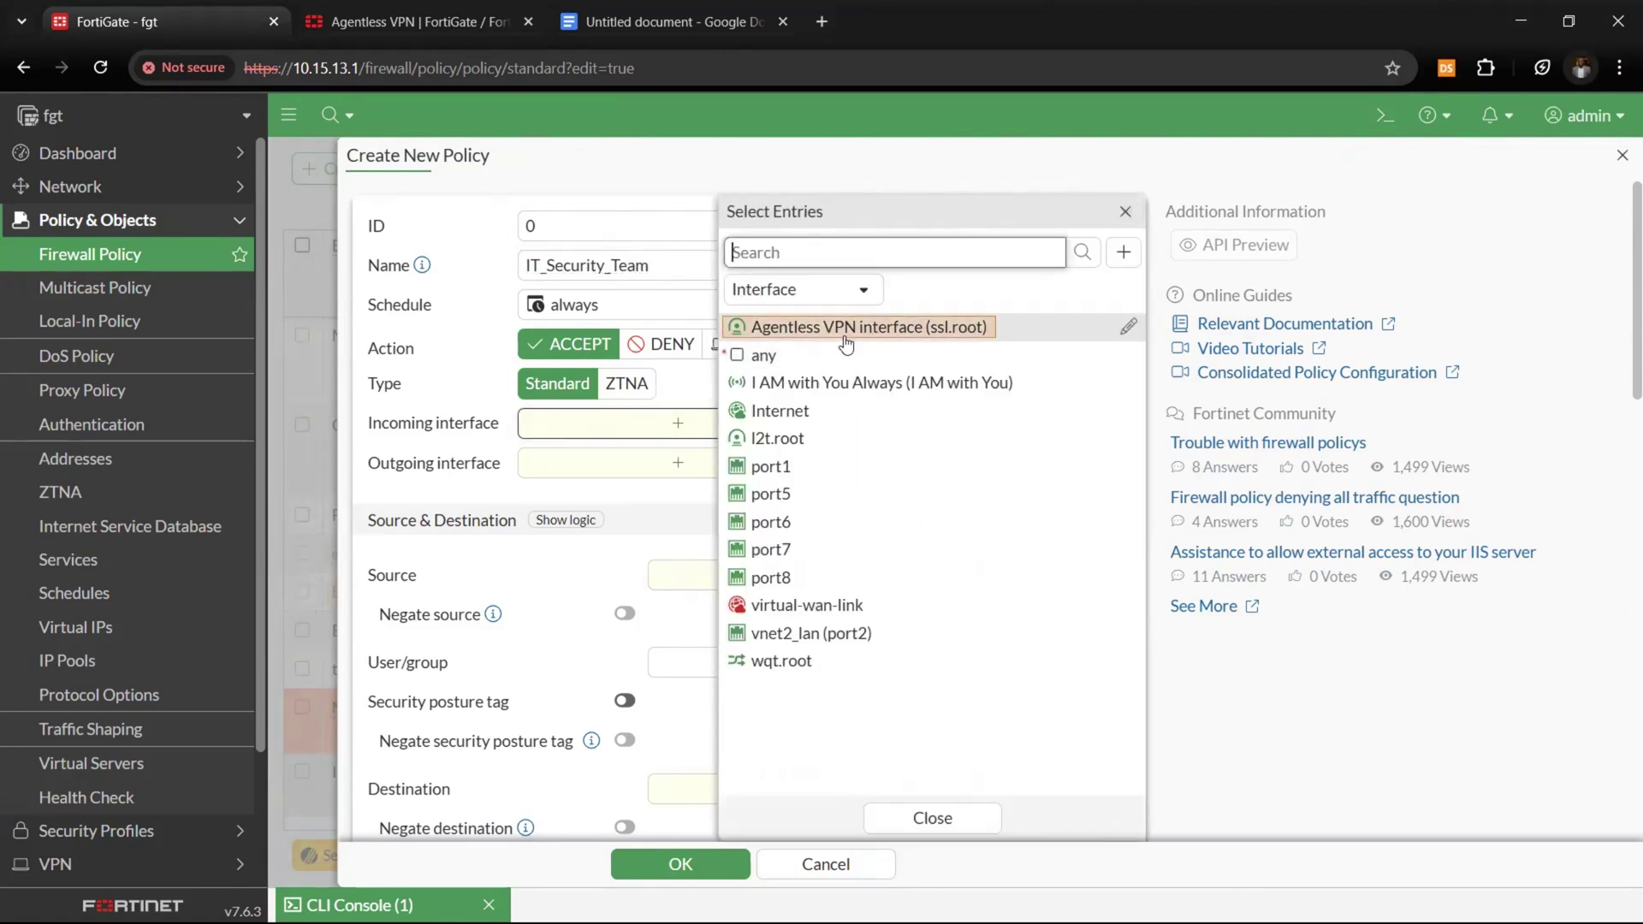
pyautogui.click(847, 329)
pyautogui.click(615, 491)
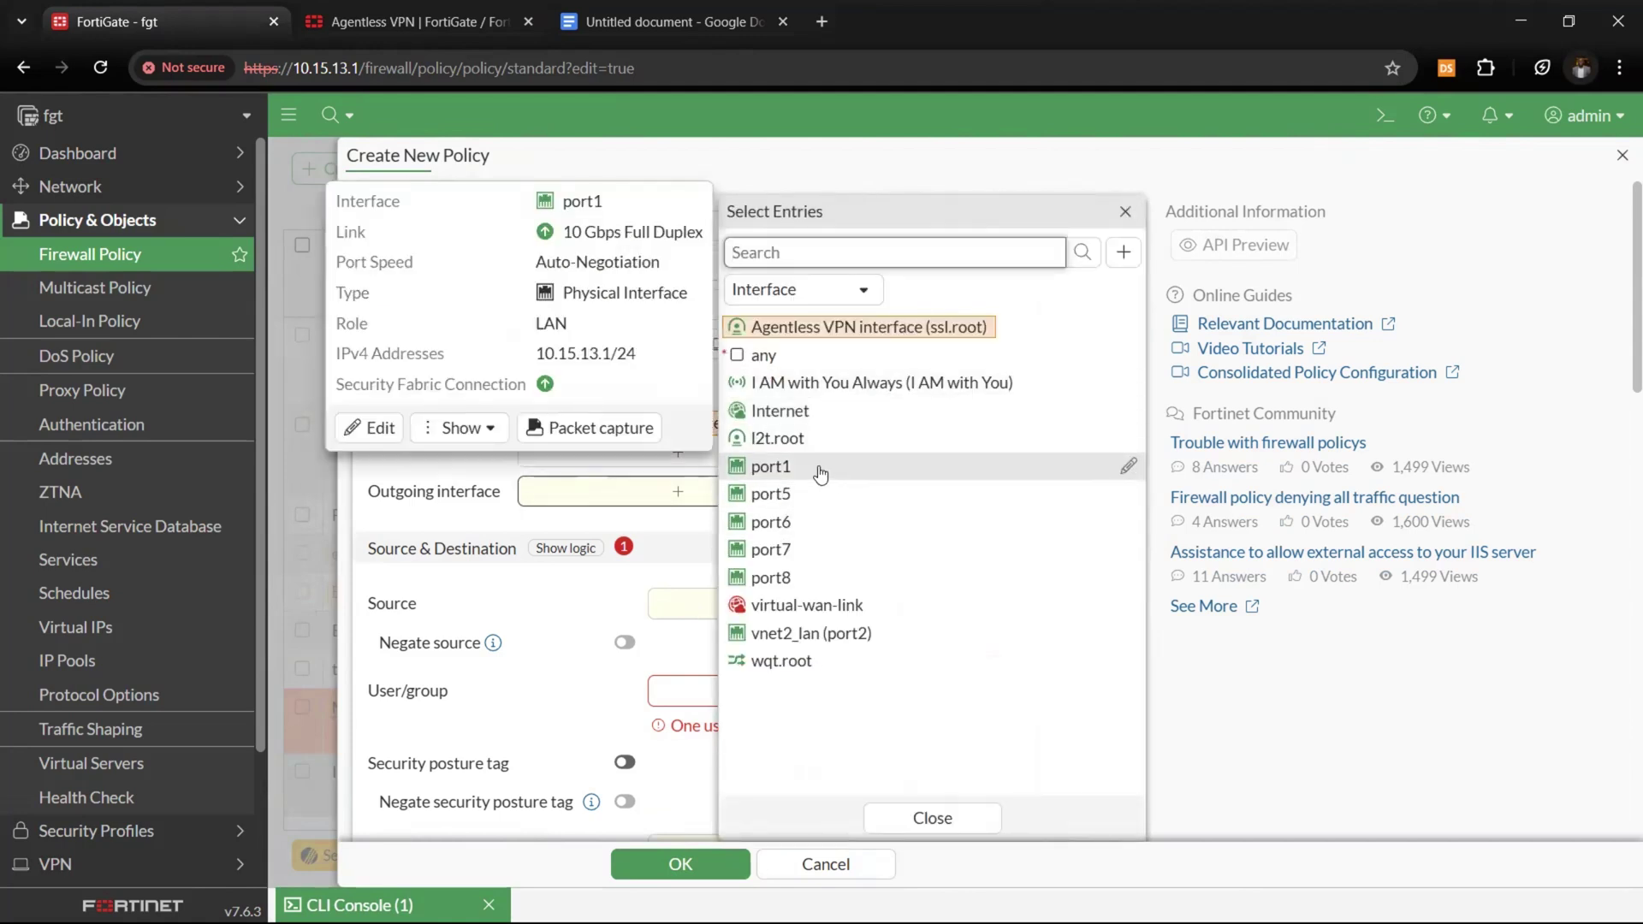
pyautogui.click(820, 474)
pyautogui.click(438, 524)
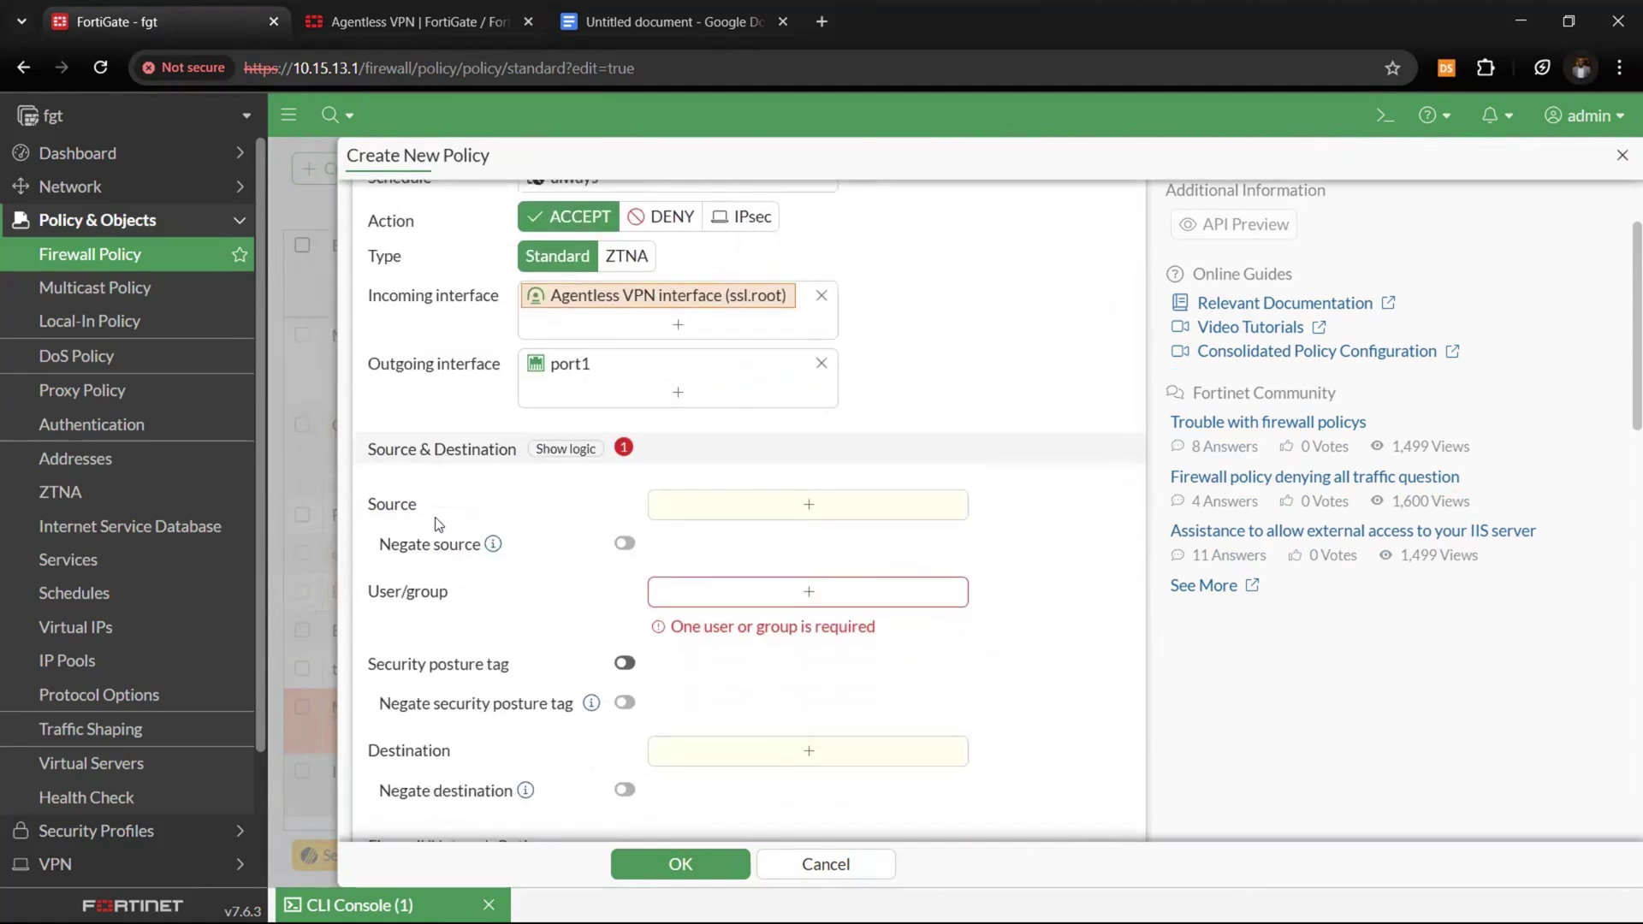
# - Set the IT_Security_Team policy's source address to all and its user group to IT_Security Team
pyautogui.click(720, 504)
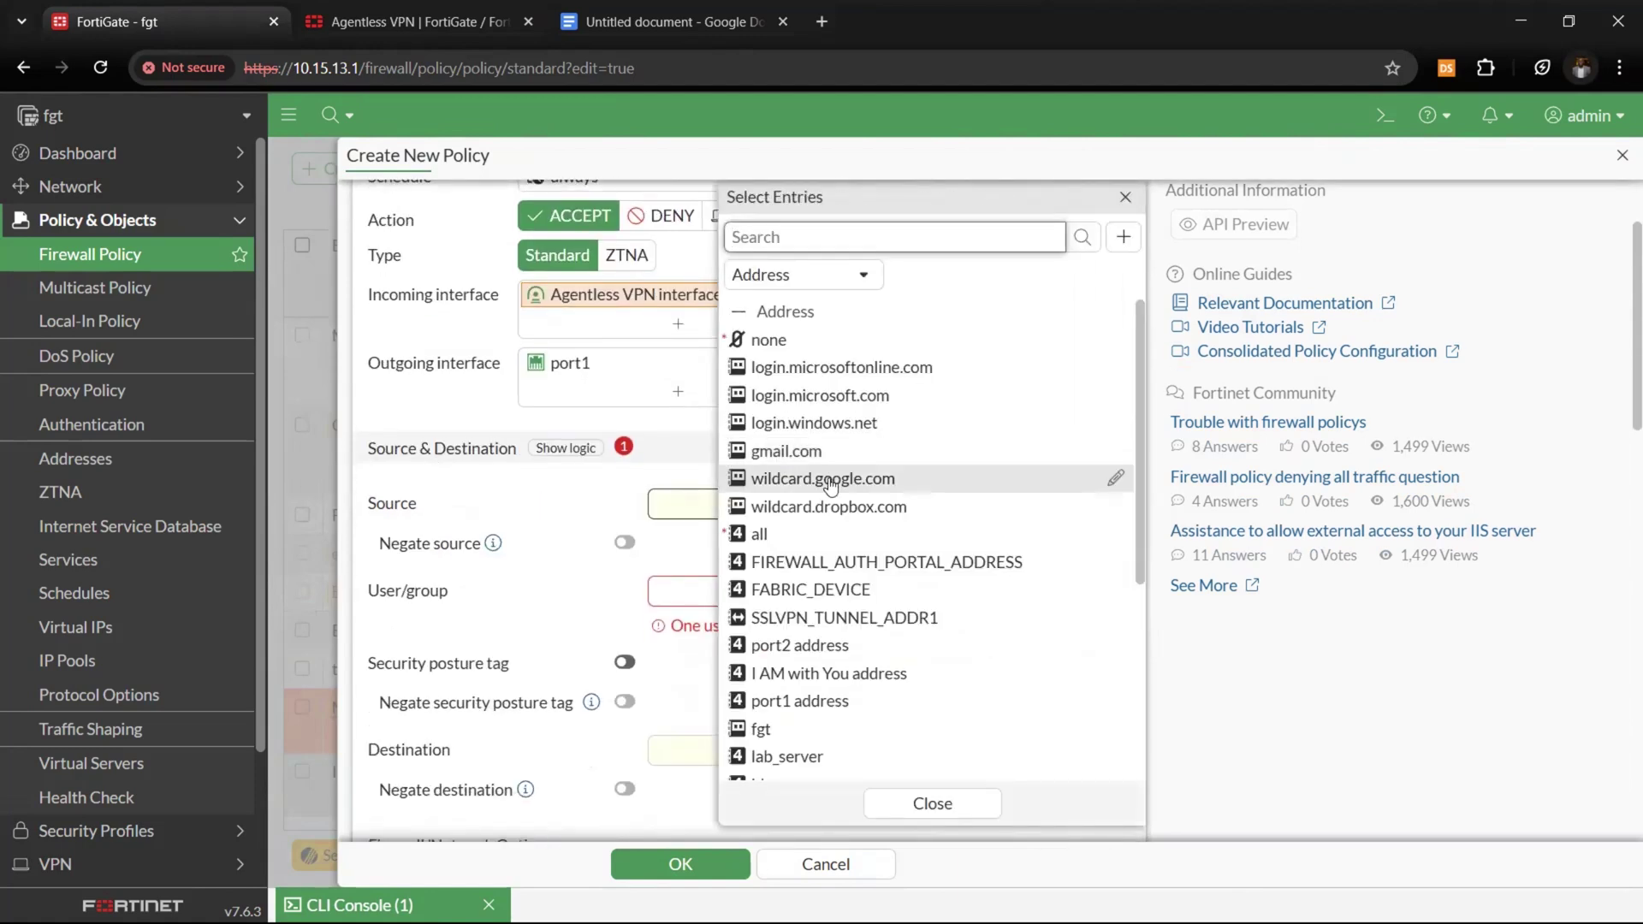
pyautogui.click(762, 534)
pyautogui.click(483, 619)
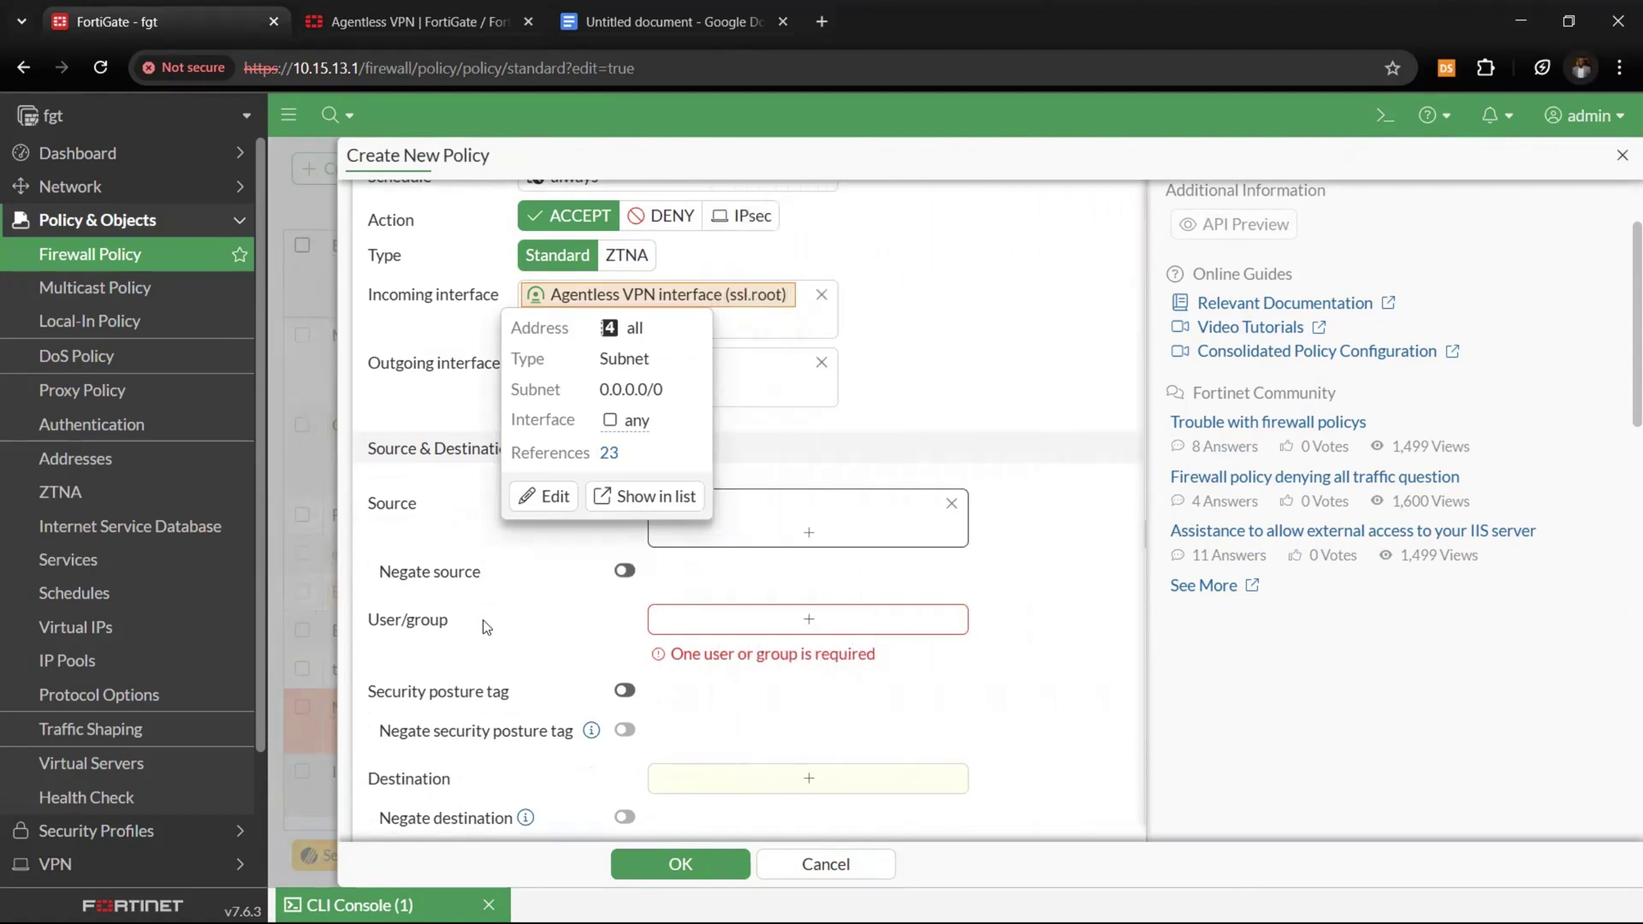
pyautogui.click(679, 610)
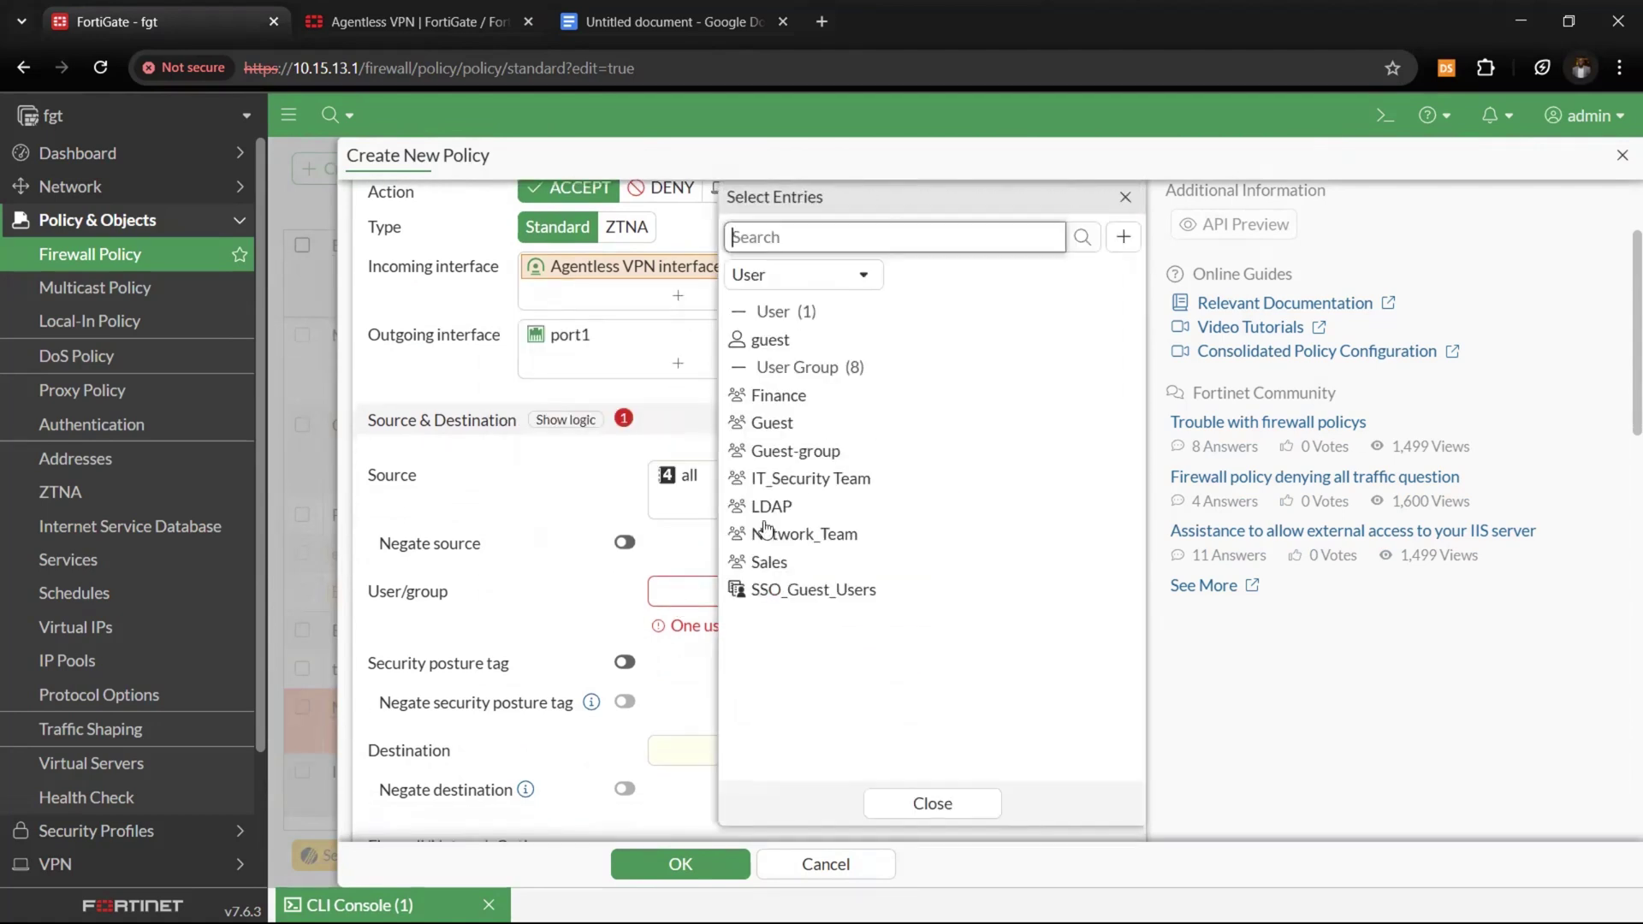
pyautogui.click(843, 481)
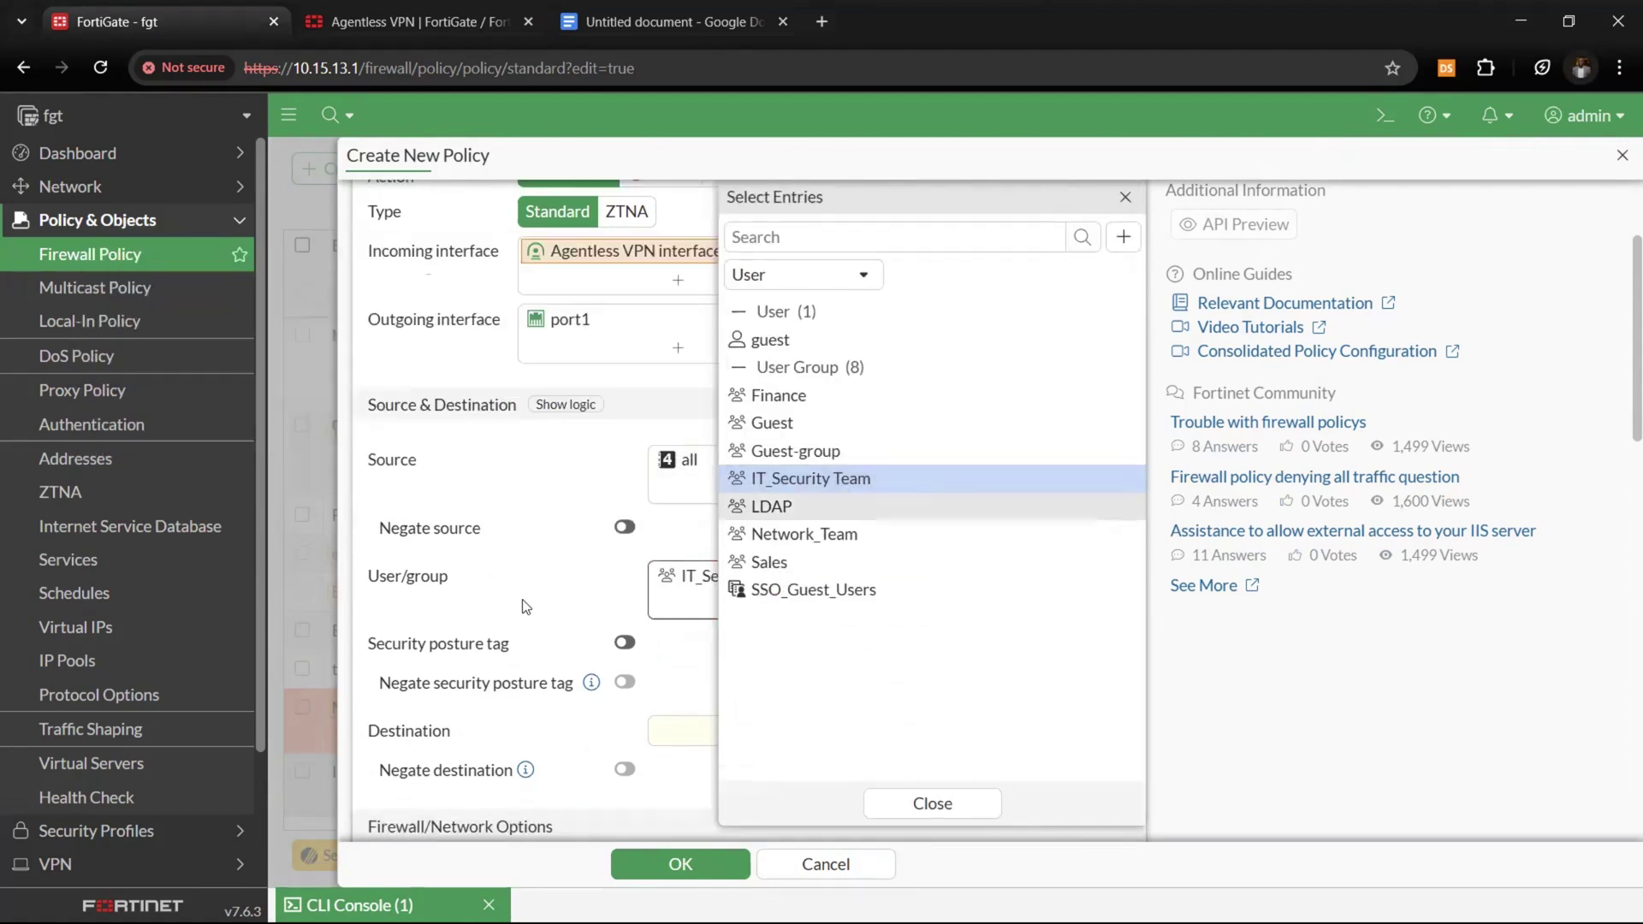
pyautogui.scroll(-1, 527, 606)
pyautogui.click(1125, 197)
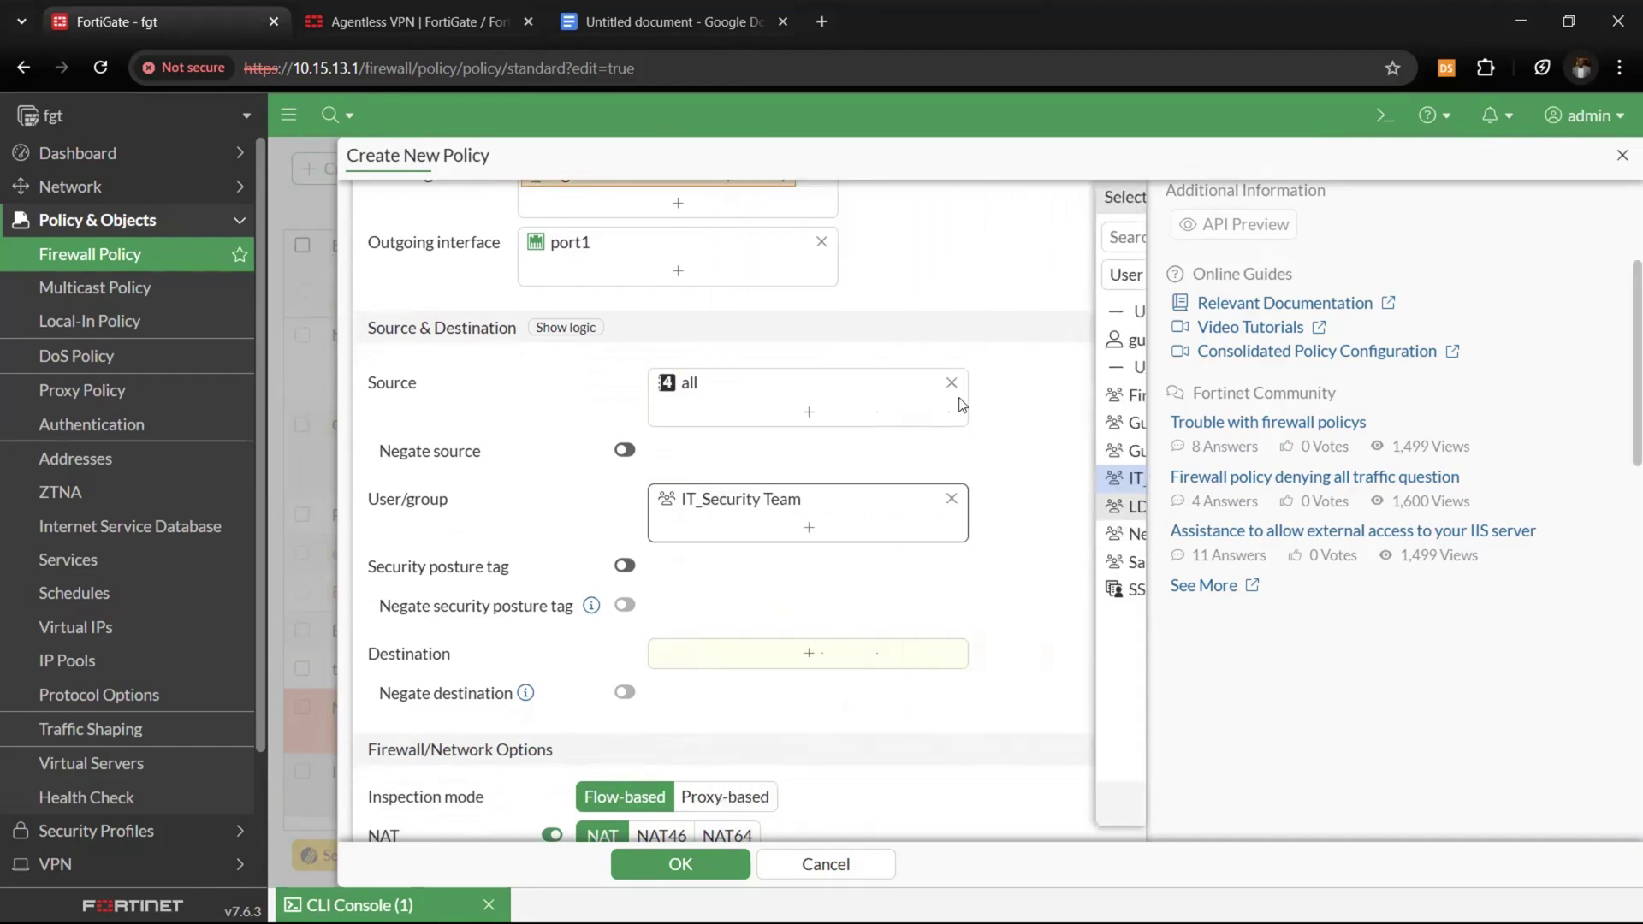
# - Add the ldap and EMS addresses as destinations of the IT_Security_Team policy
pyautogui.click(820, 666)
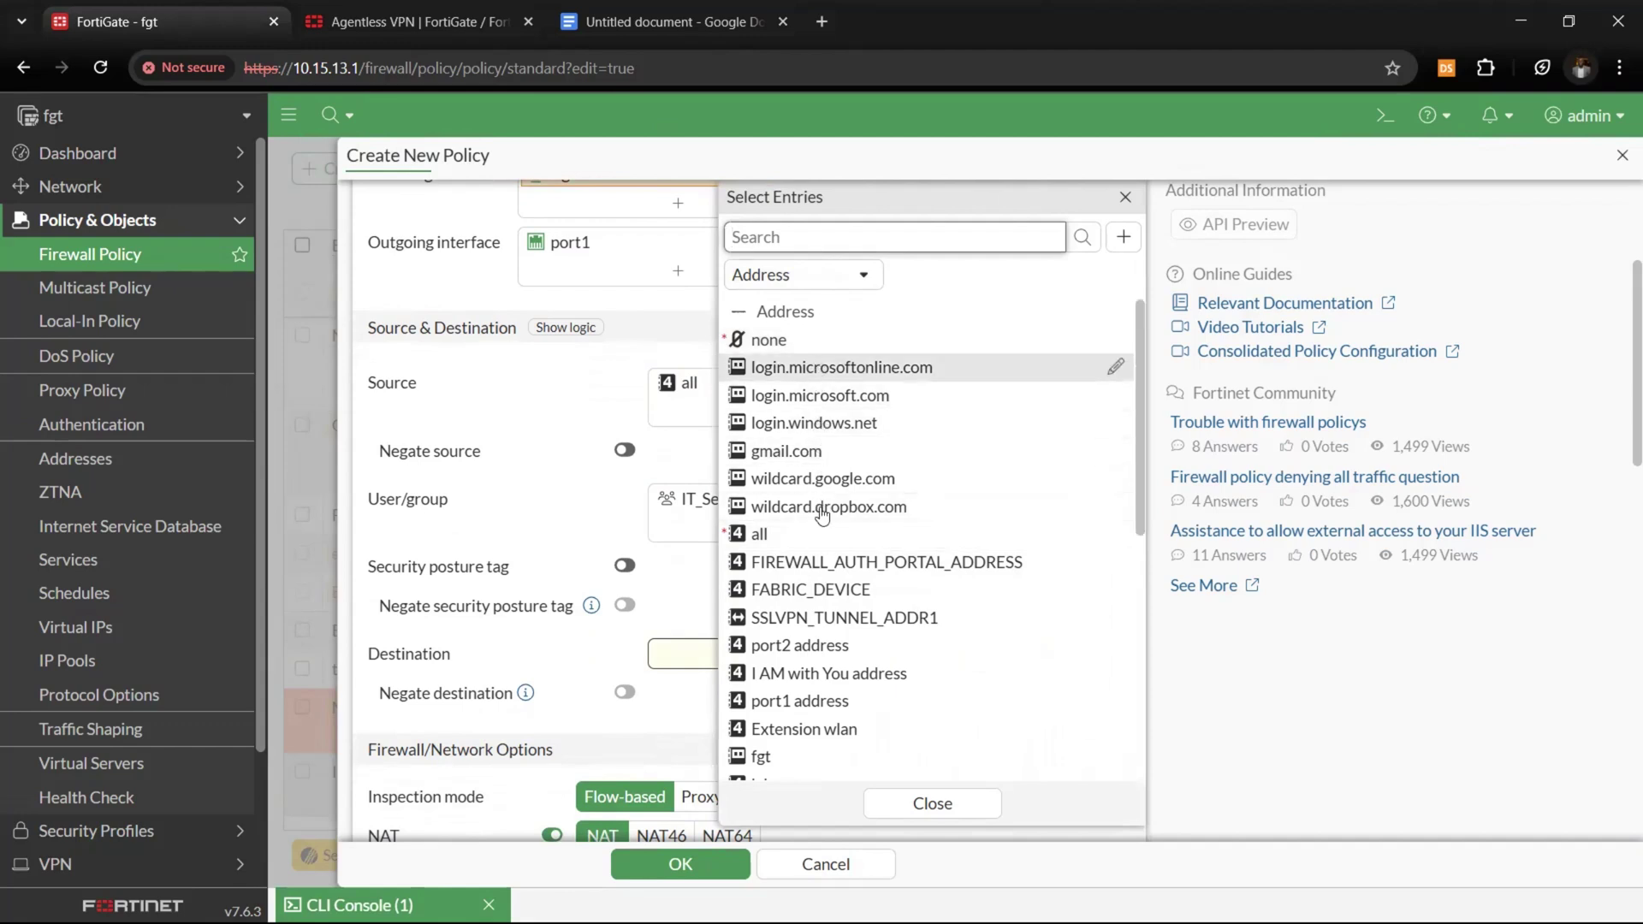
pyautogui.scroll(-3, 813, 654)
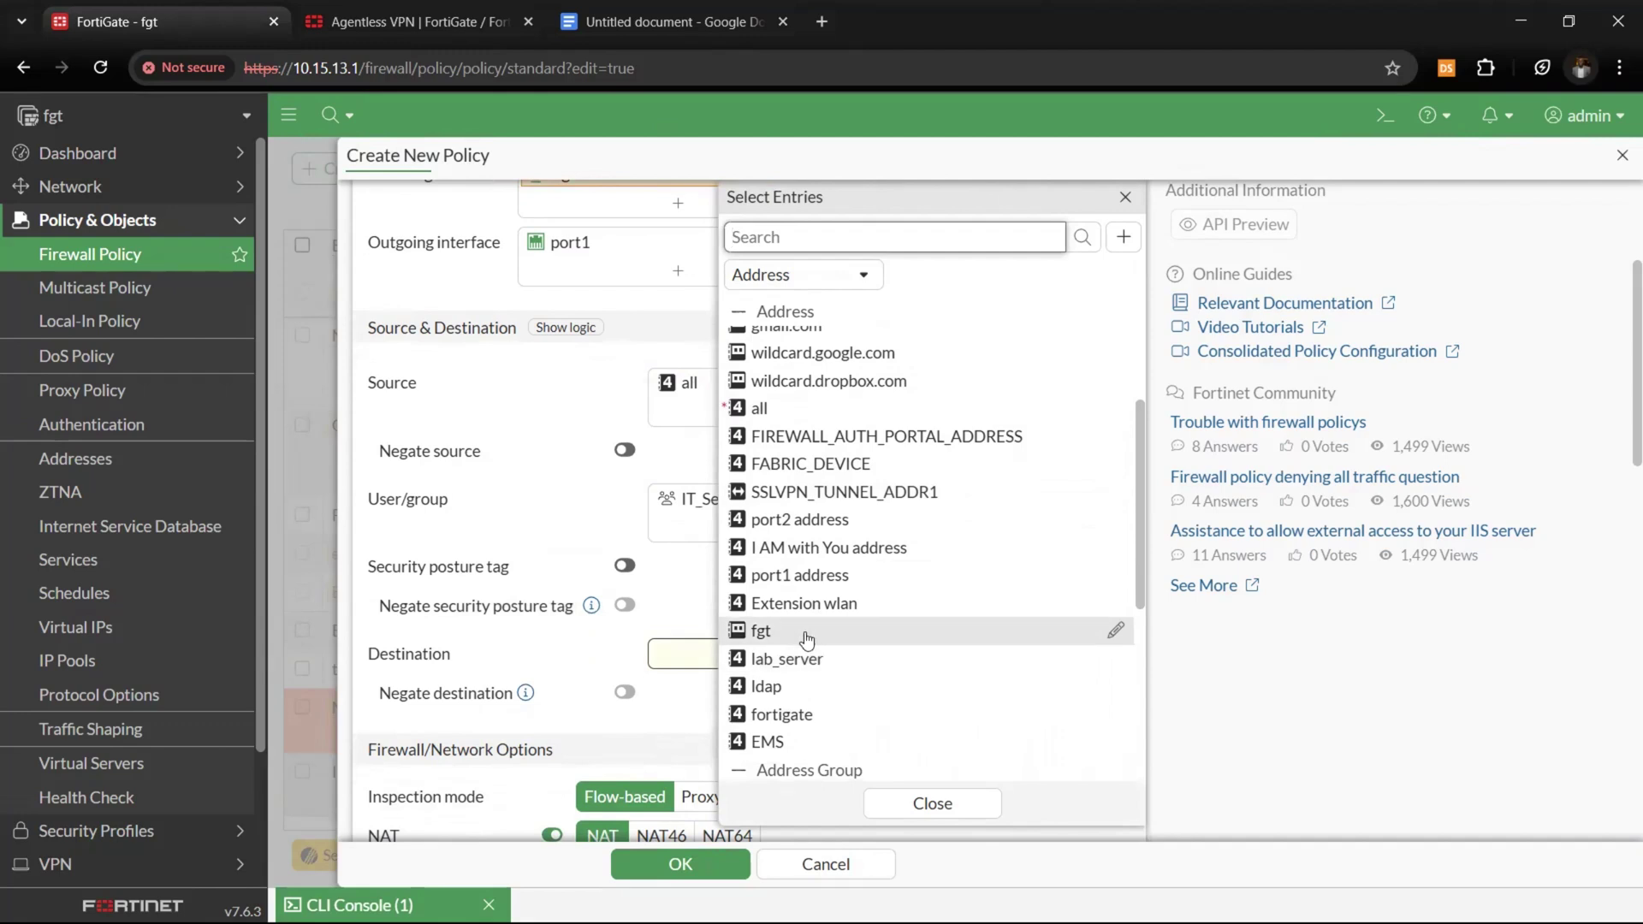
pyautogui.click(799, 687)
pyautogui.scroll(-1, 799, 697)
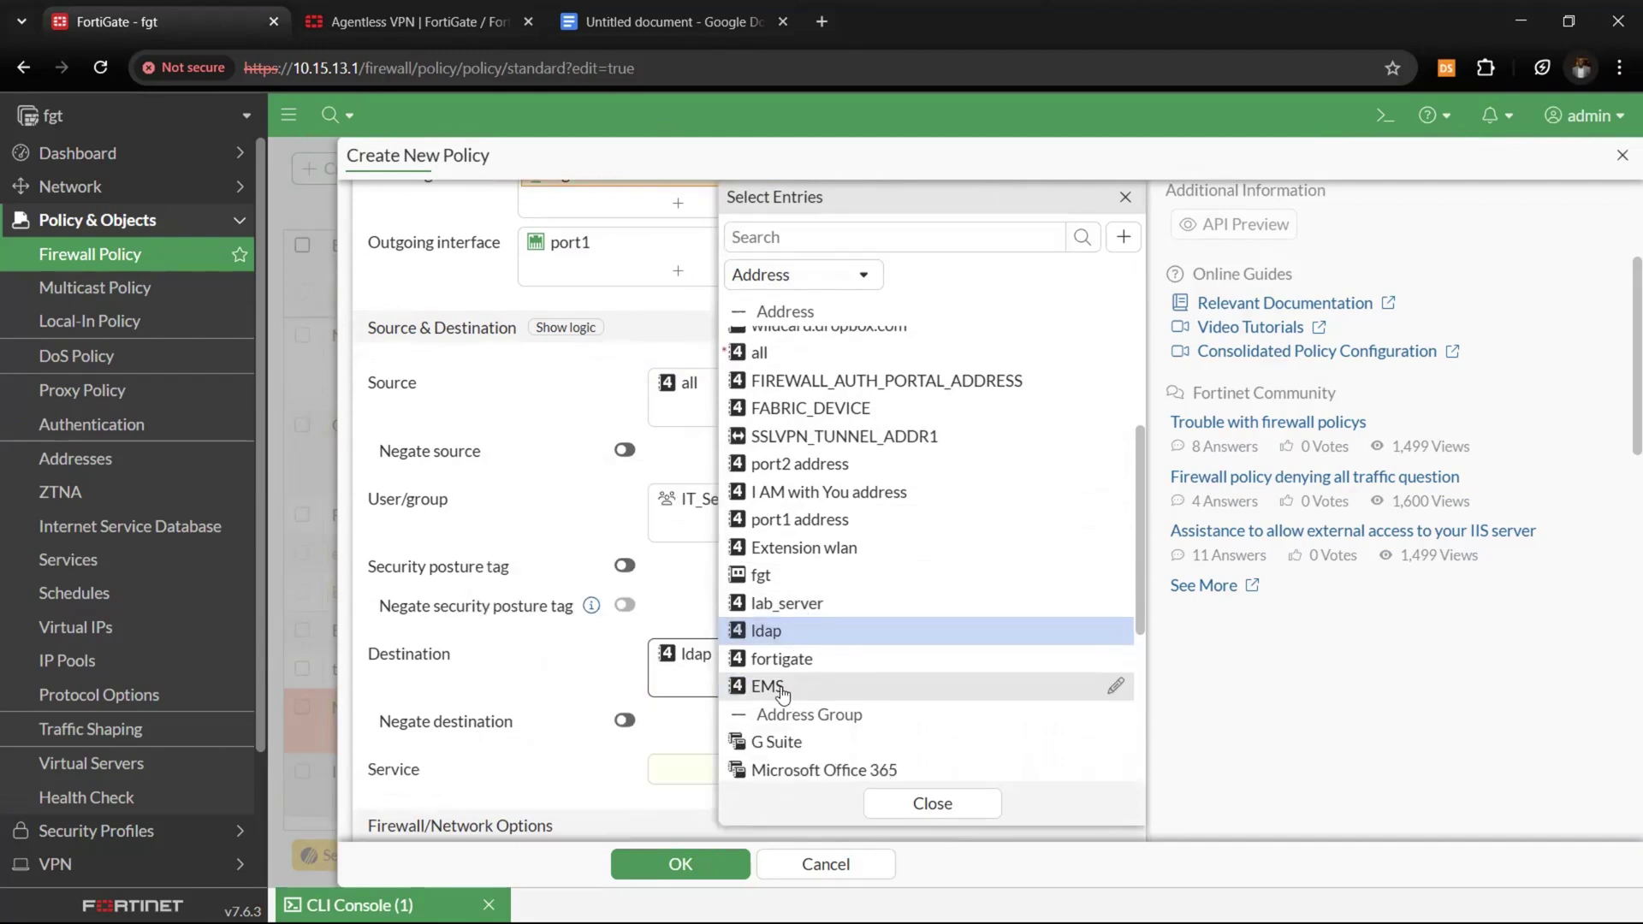
pyautogui.click(781, 688)
pyautogui.click(518, 707)
# - Set the IT_Security_Team policy's service to ALL
pyautogui.scroll(-6, 515, 700)
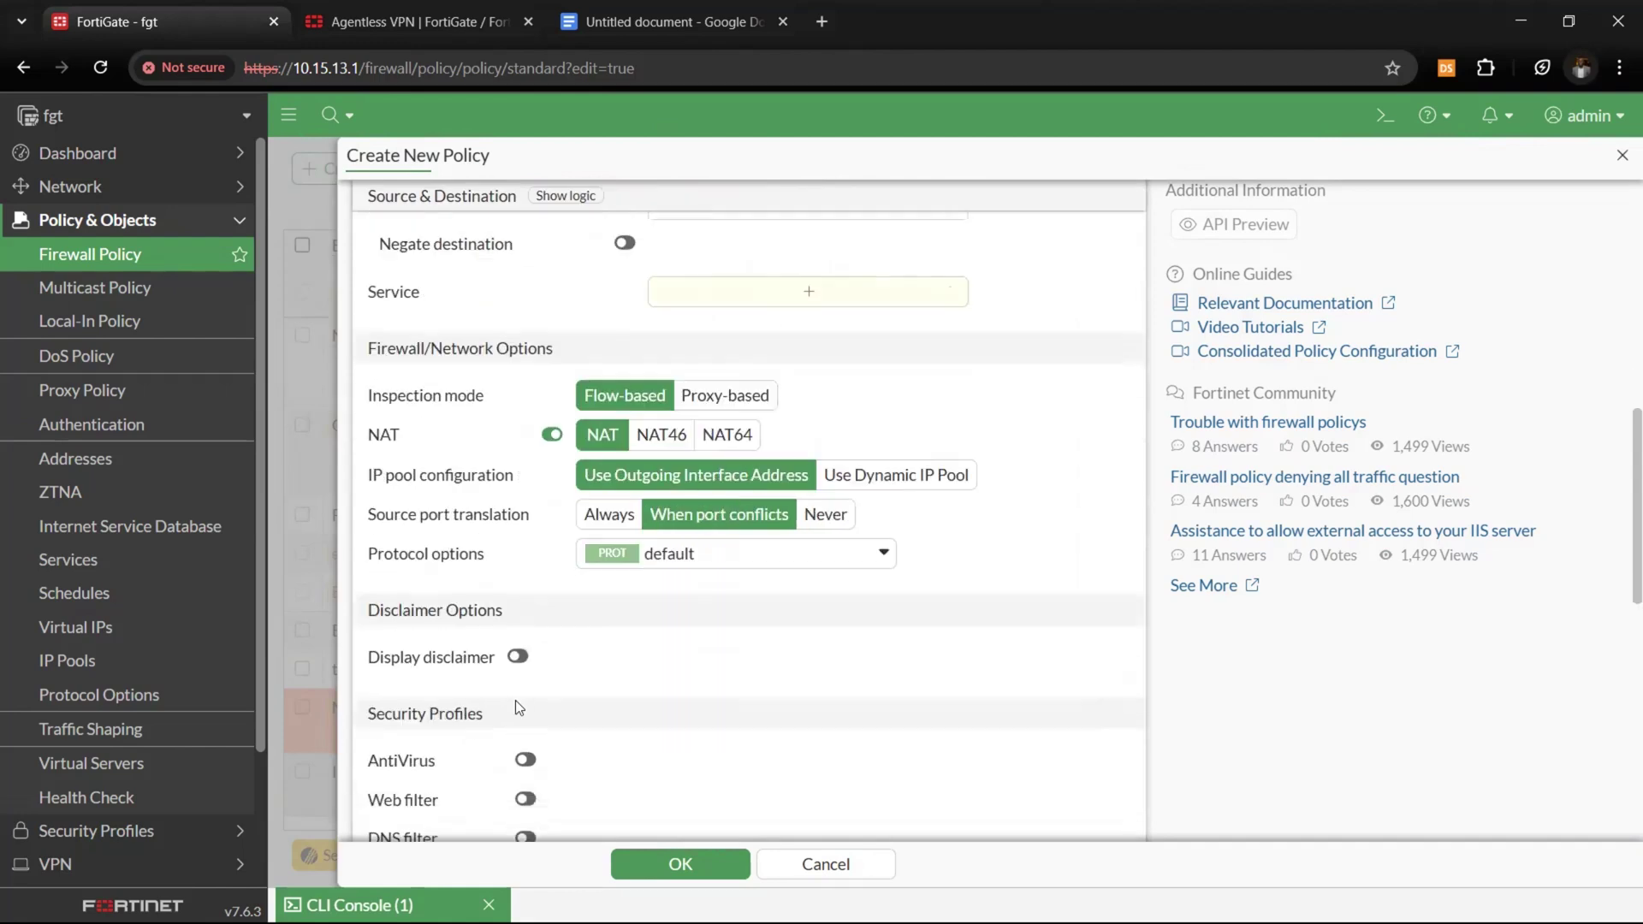
pyautogui.scroll(1, 515, 700)
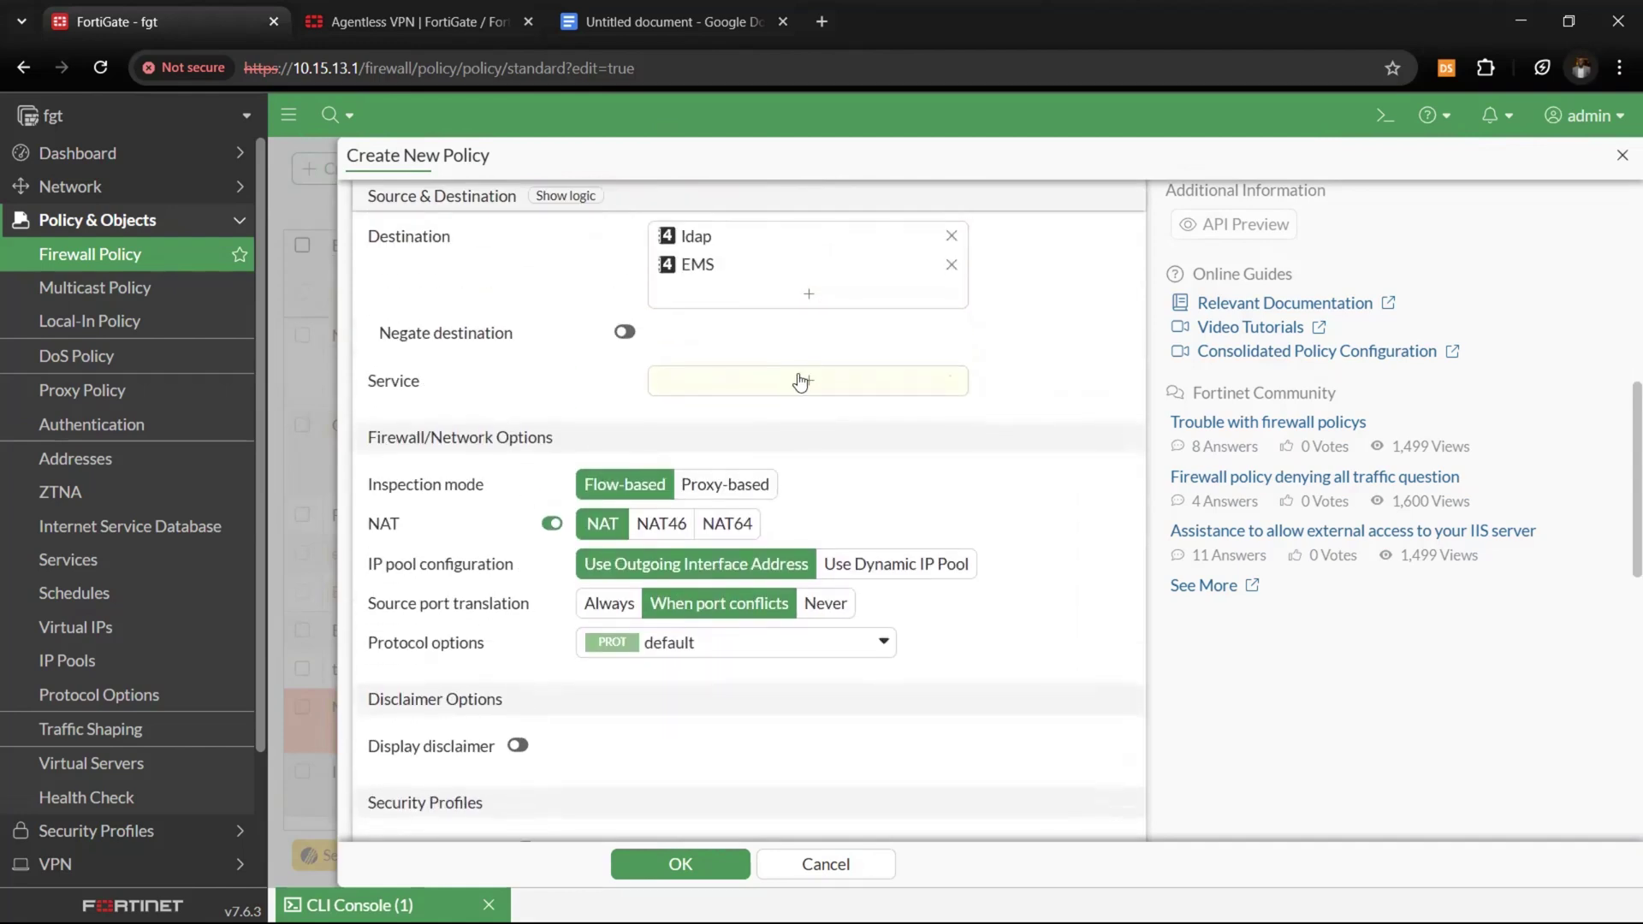
pyautogui.click(800, 381)
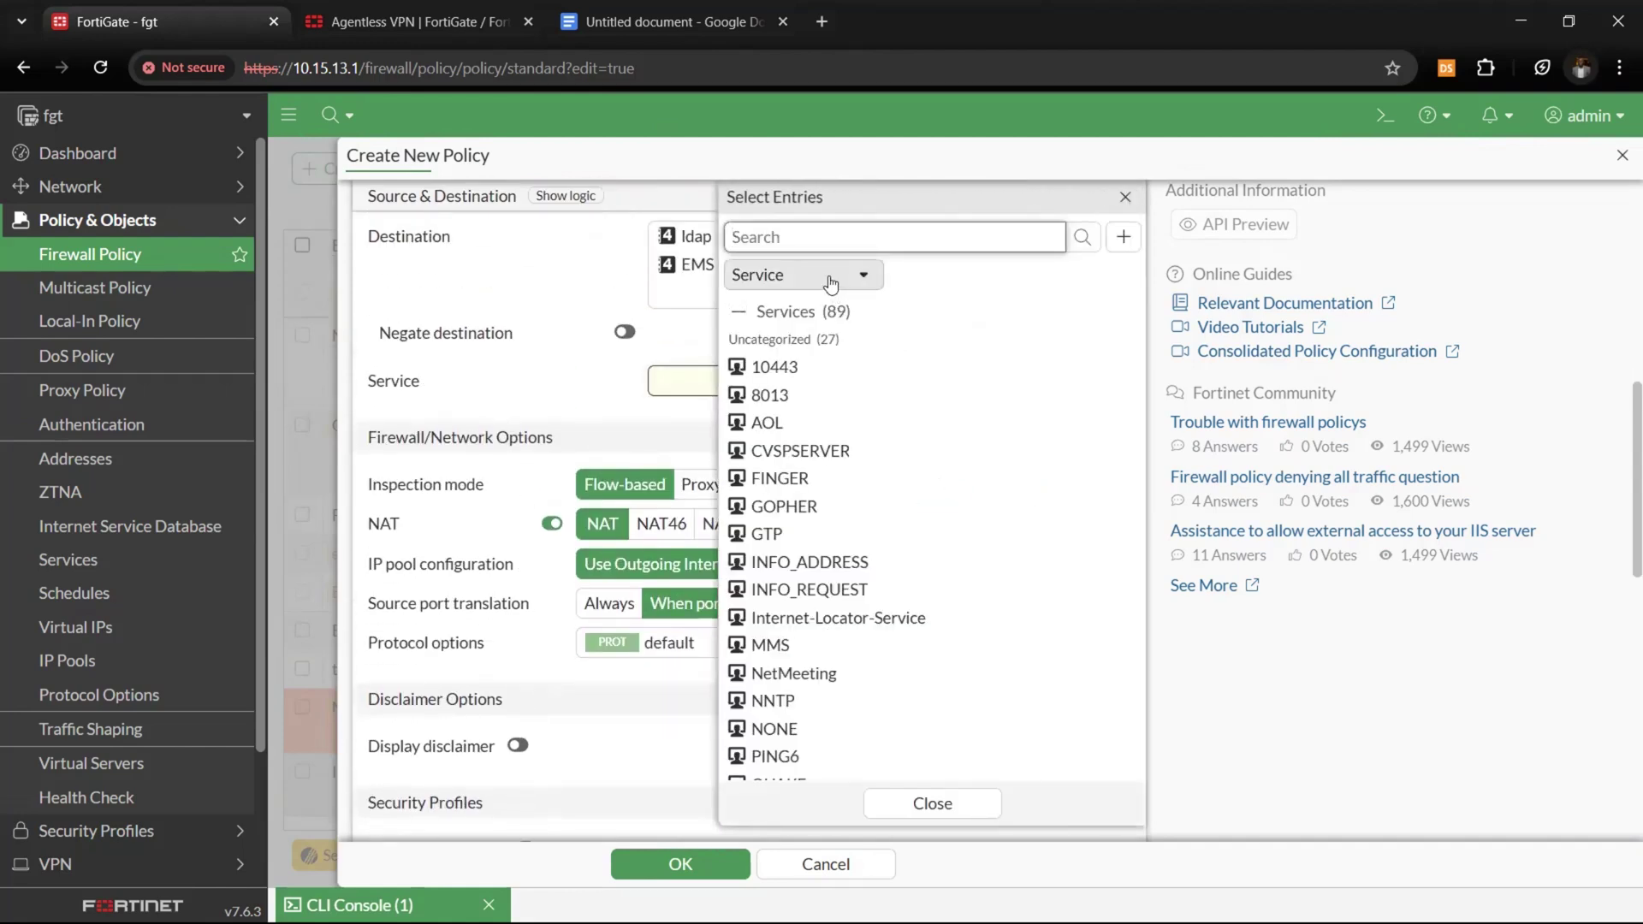
pyautogui.write('all')
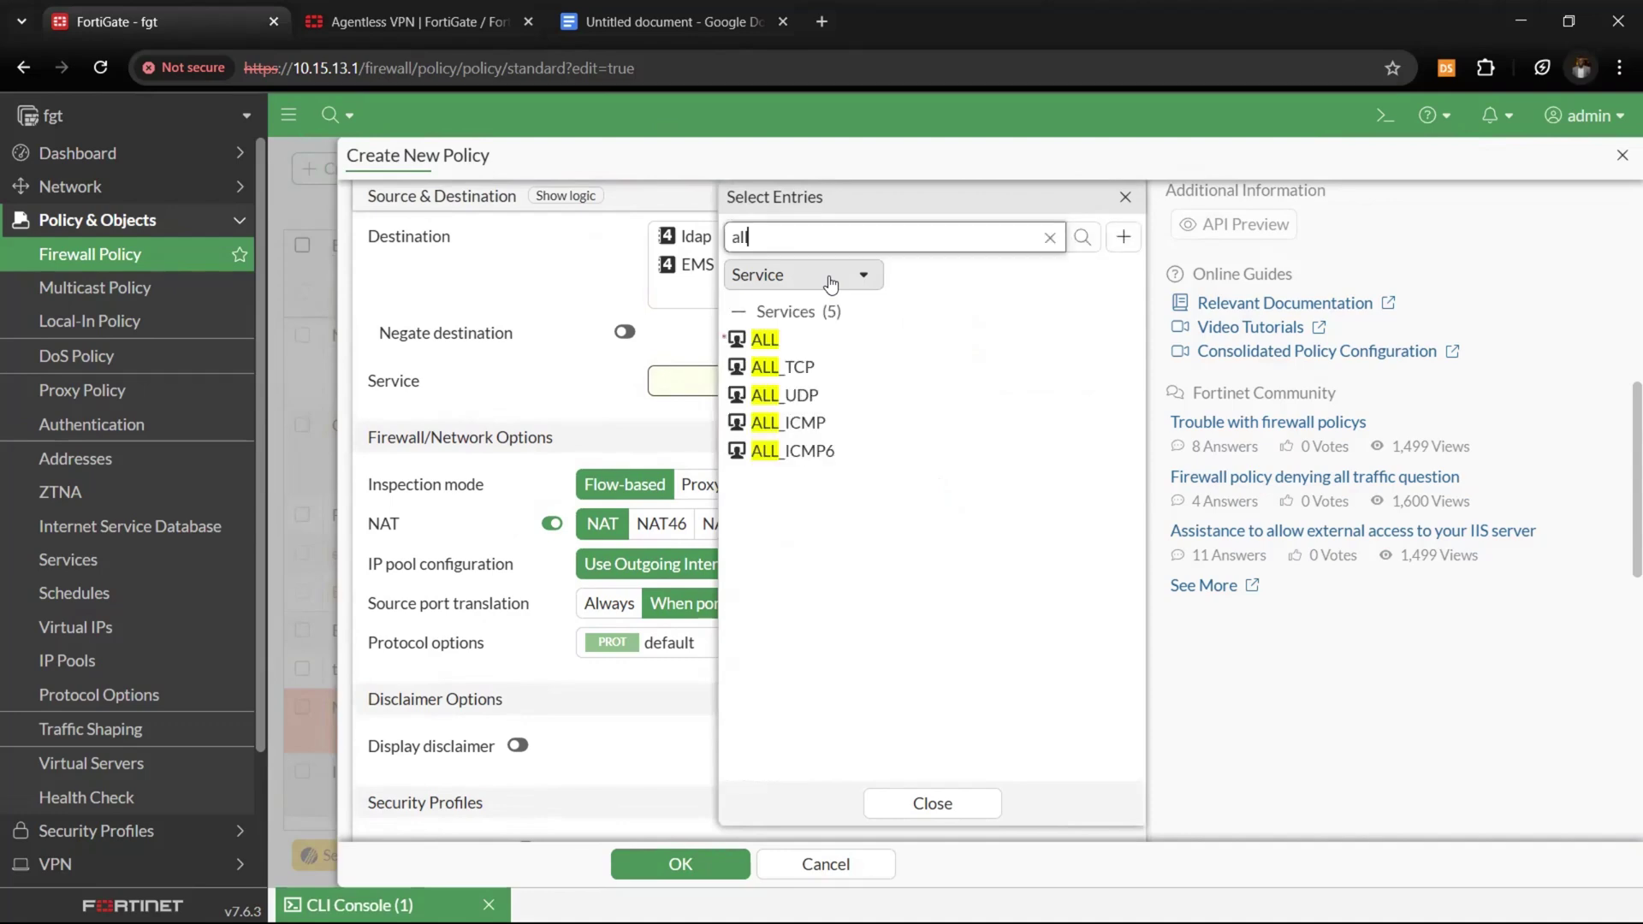
pyautogui.click(821, 340)
pyautogui.click(471, 533)
# - Log all sessions for the allowed traffic of the IT_Security_Team policy and save the policy
pyautogui.scroll(-5, 471, 533)
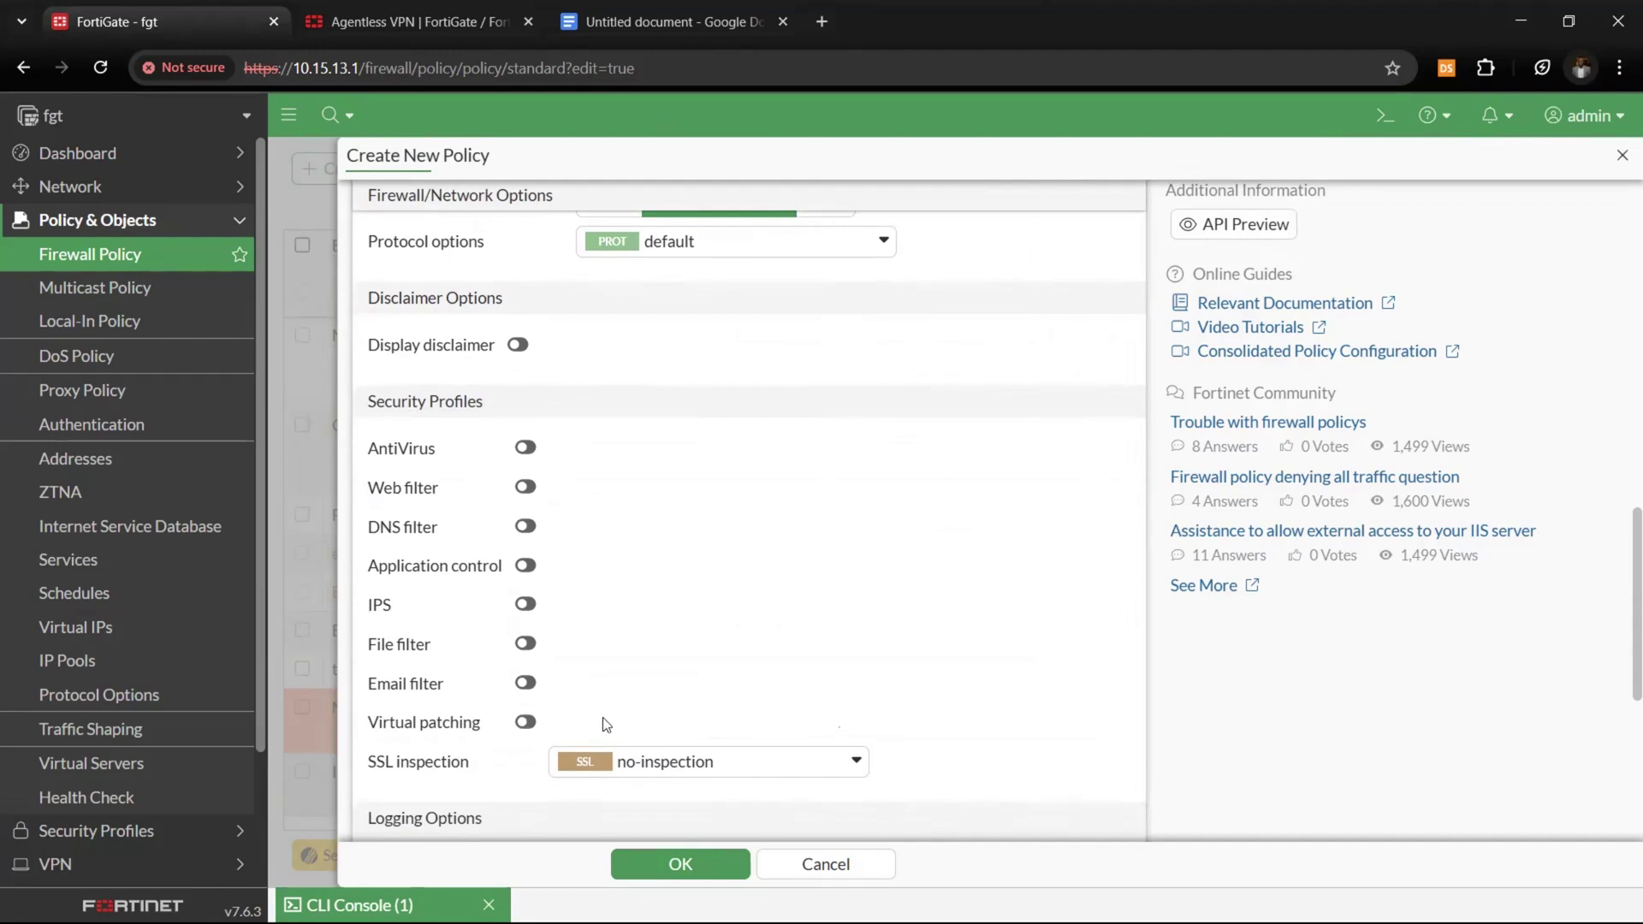
pyautogui.scroll(-4, 602, 717)
pyautogui.click(800, 535)
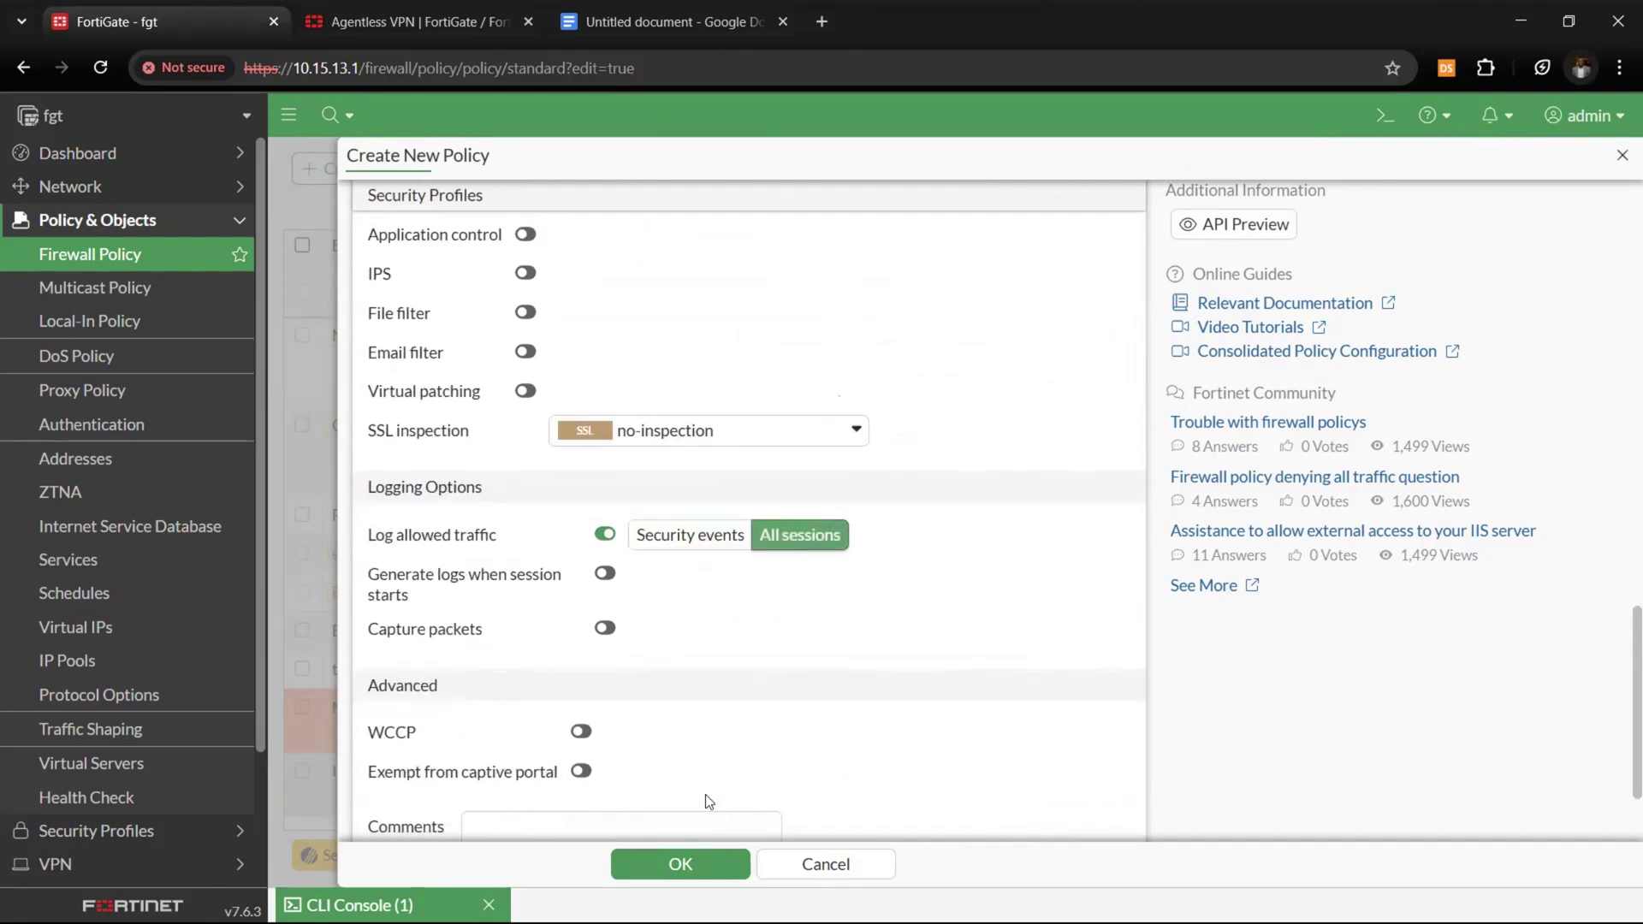
pyautogui.scroll(-2, 701, 775)
pyautogui.click(664, 852)
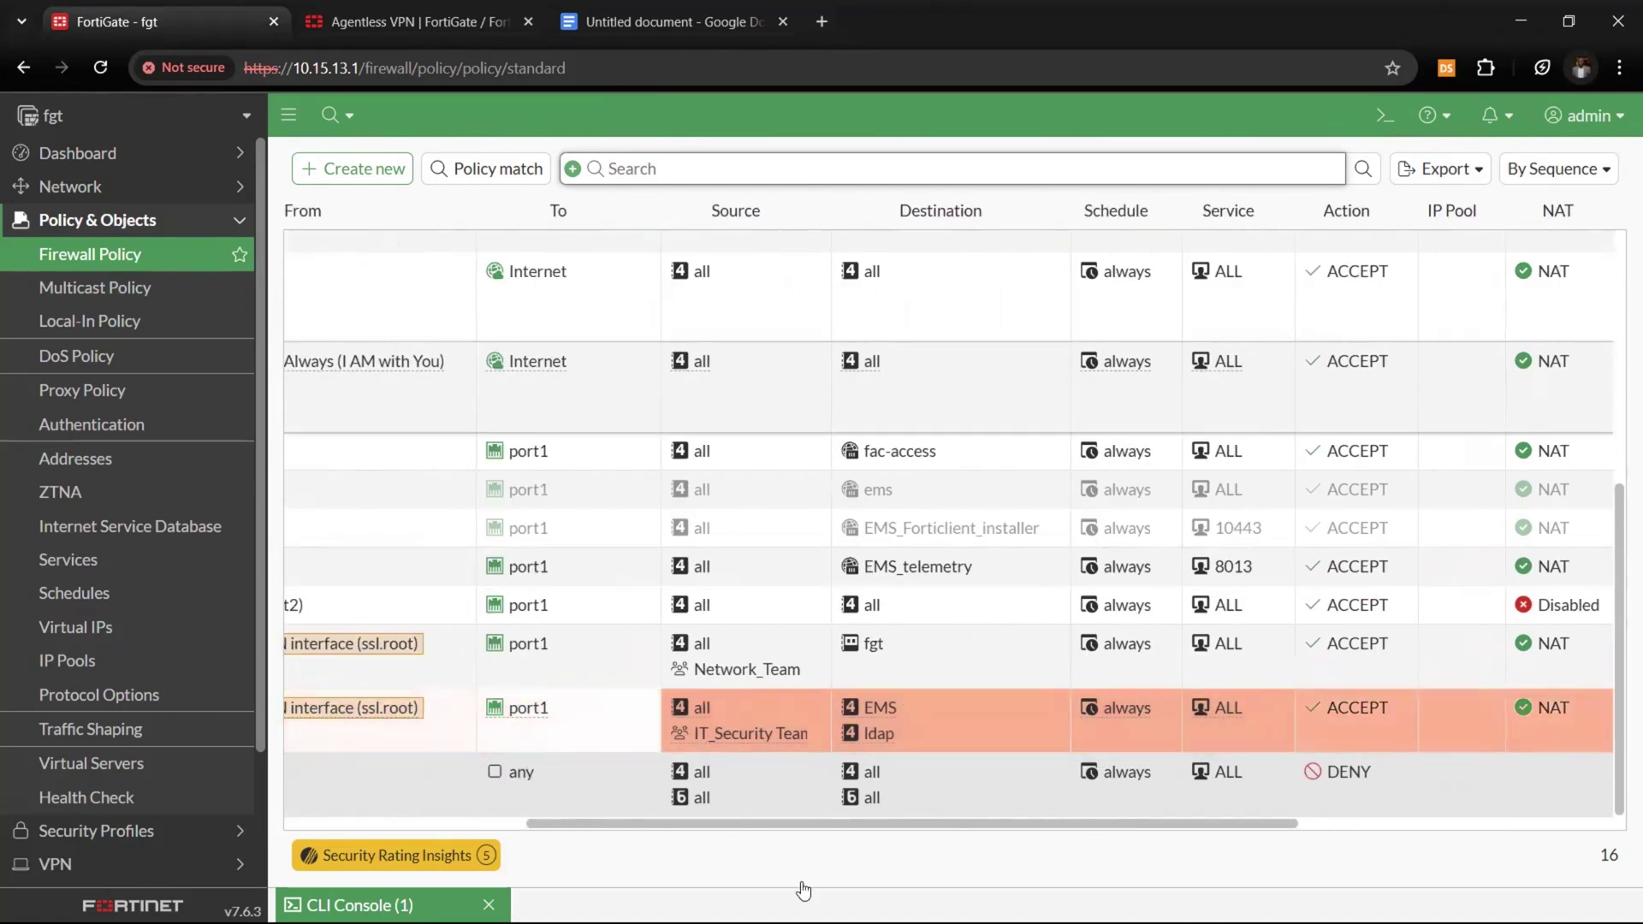
# - Switch to Firefox, log out of the current Agentless VPN Portal session and close its tab and the two proxy error tabs
pyautogui.press('super')
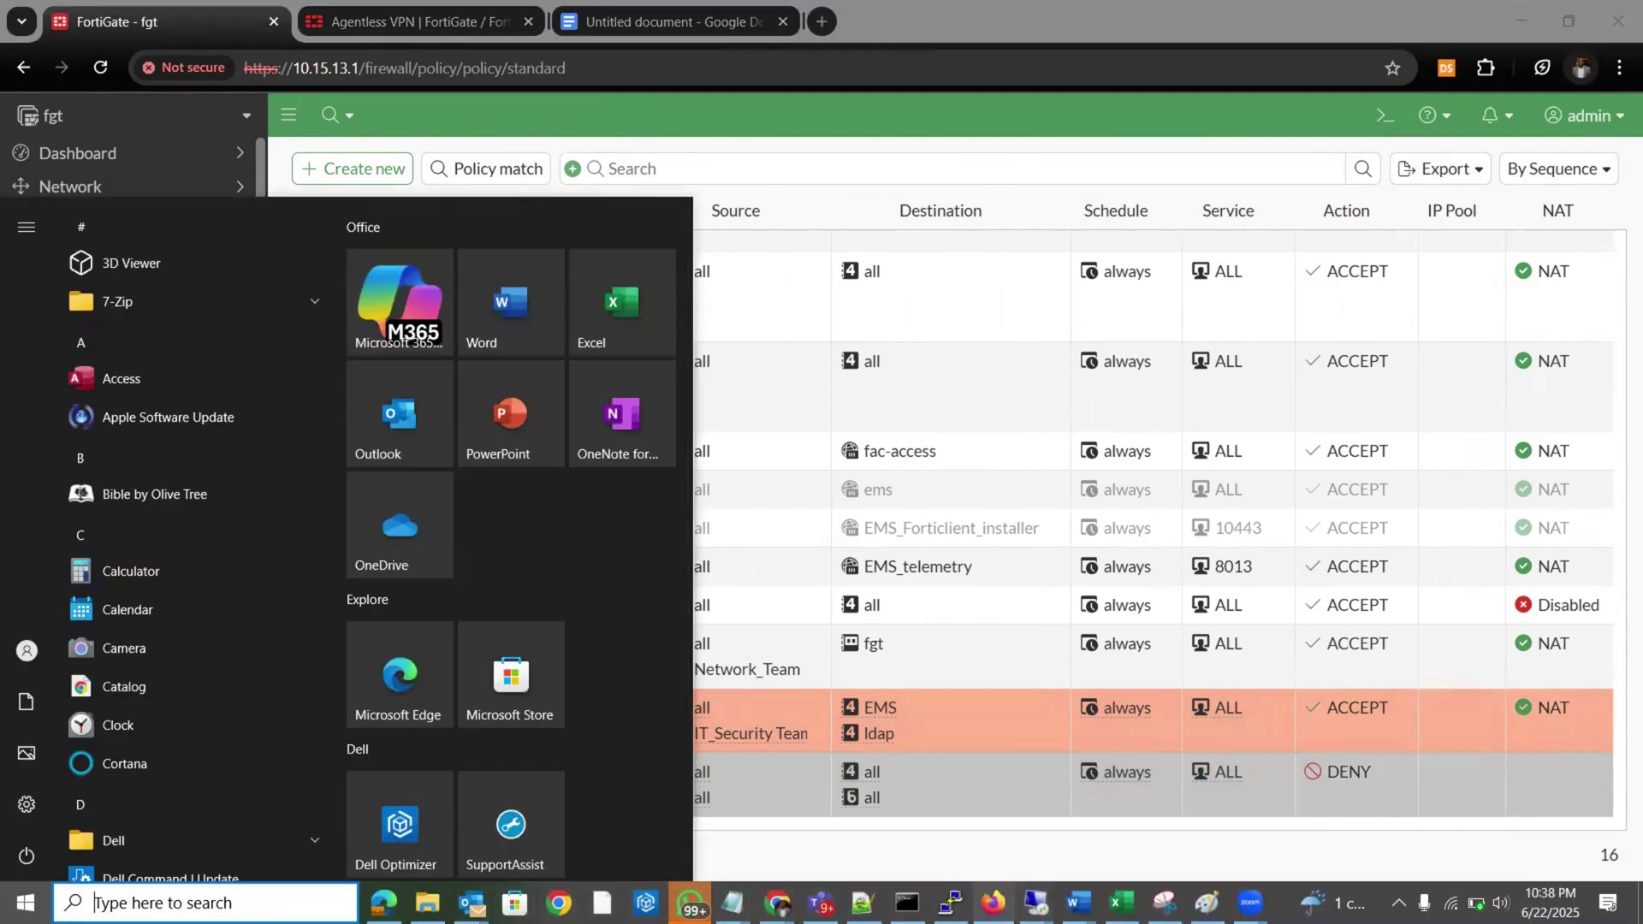
pyautogui.press('super+shift+s')
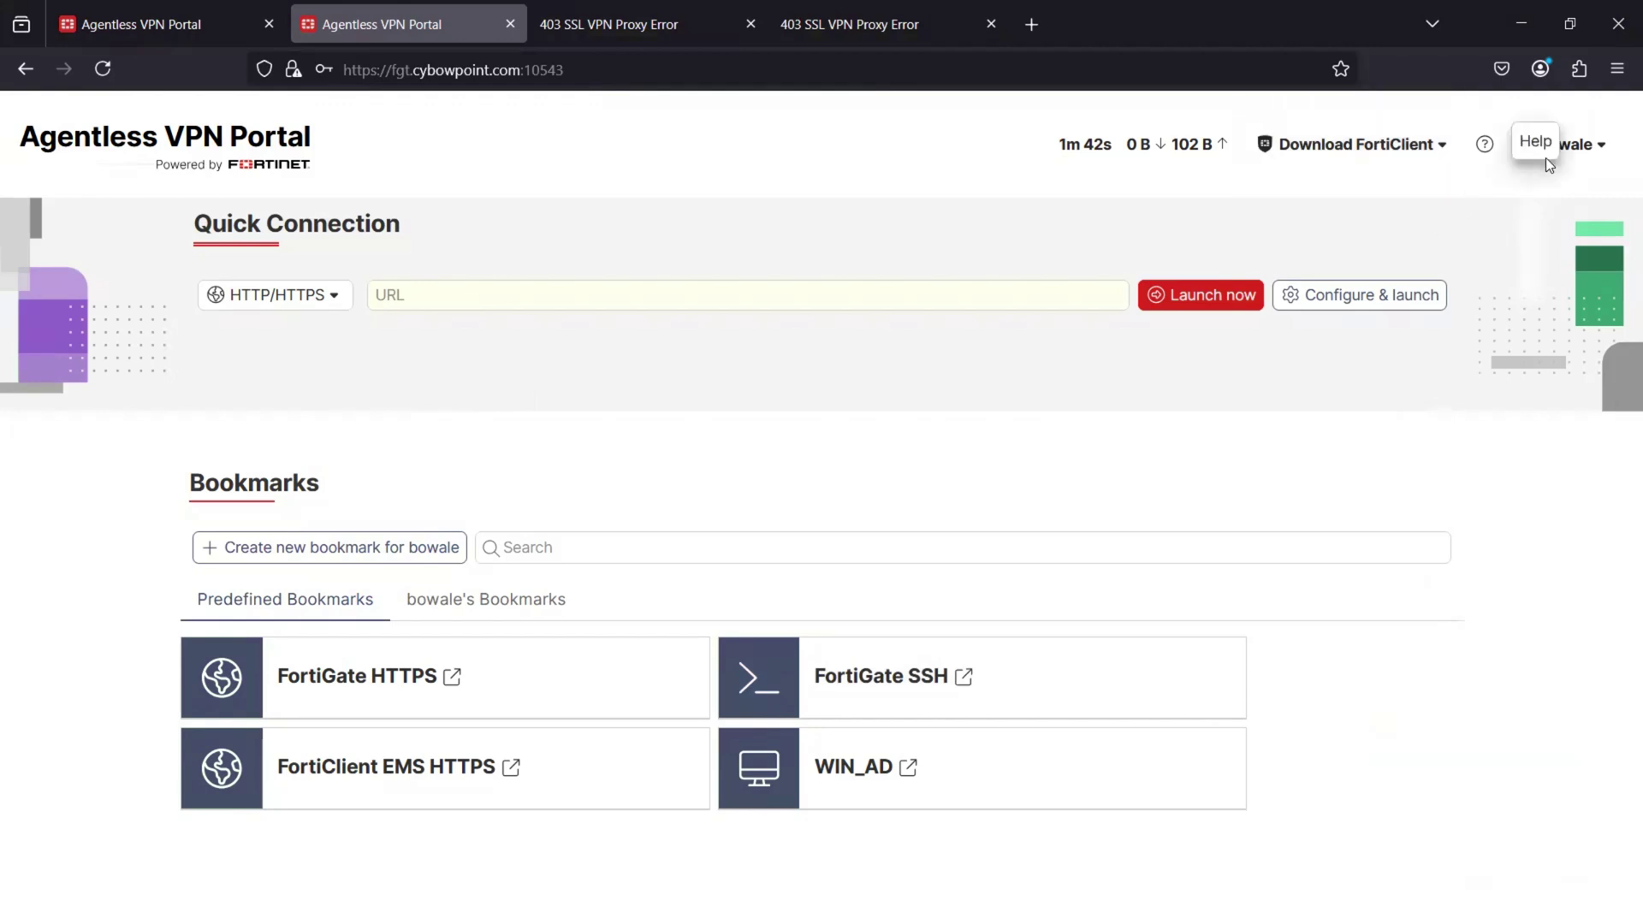
pyautogui.click(1581, 154)
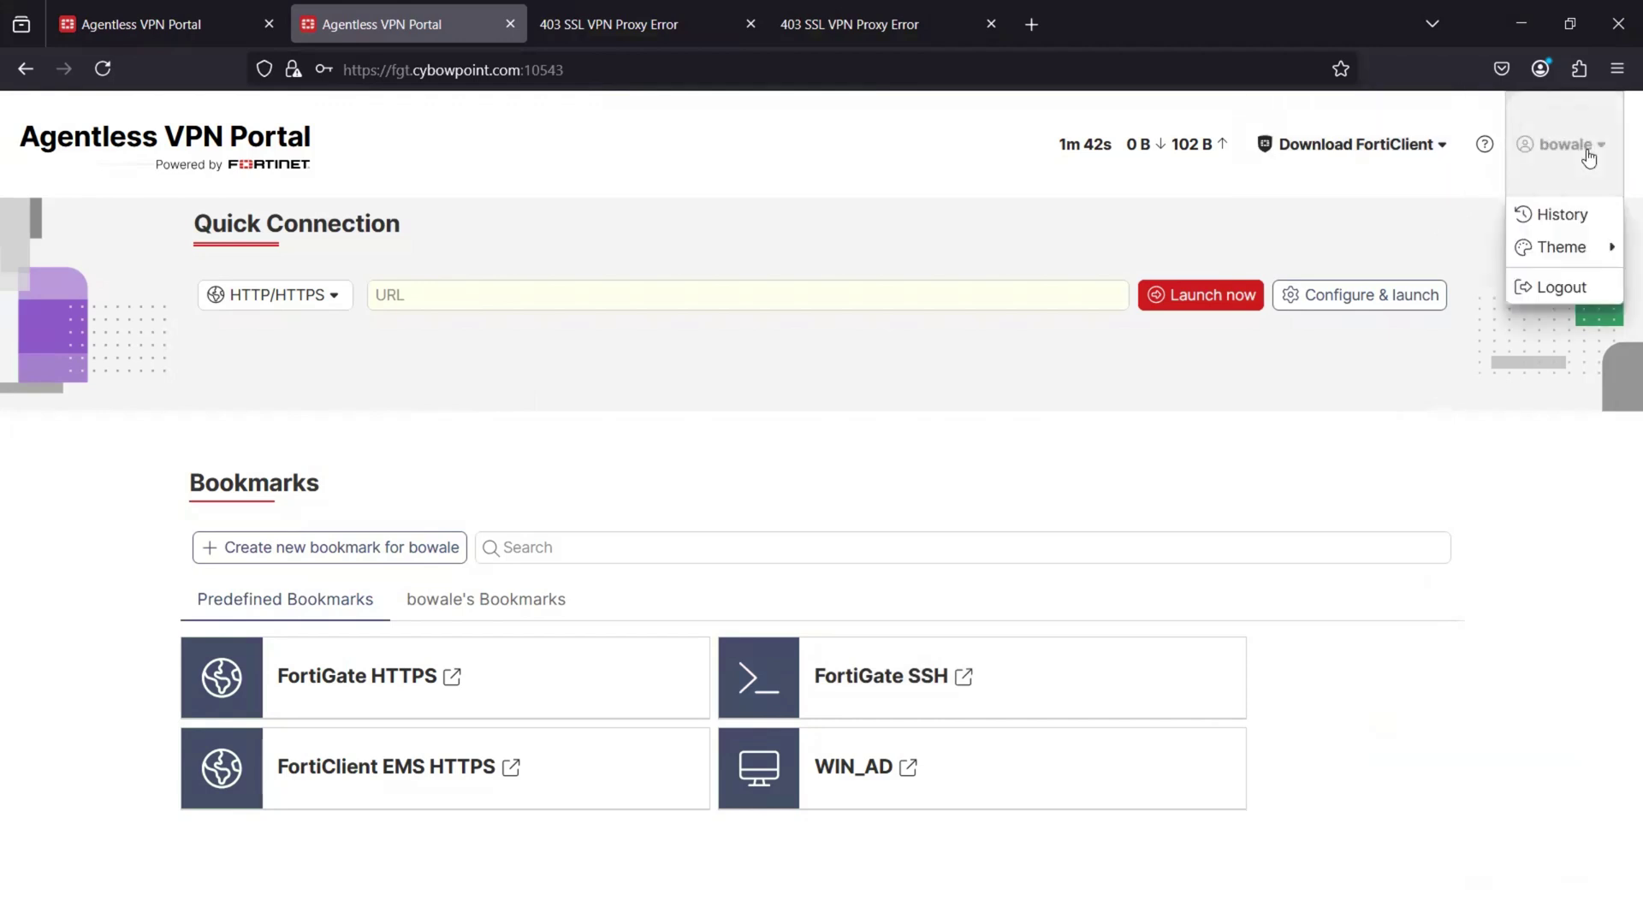
pyautogui.click(1555, 288)
pyautogui.hotkey('ctrl', 'w')
pyautogui.hotkey('ctrl', 'w')
pyautogui.hotkey('ctrl', 'w')
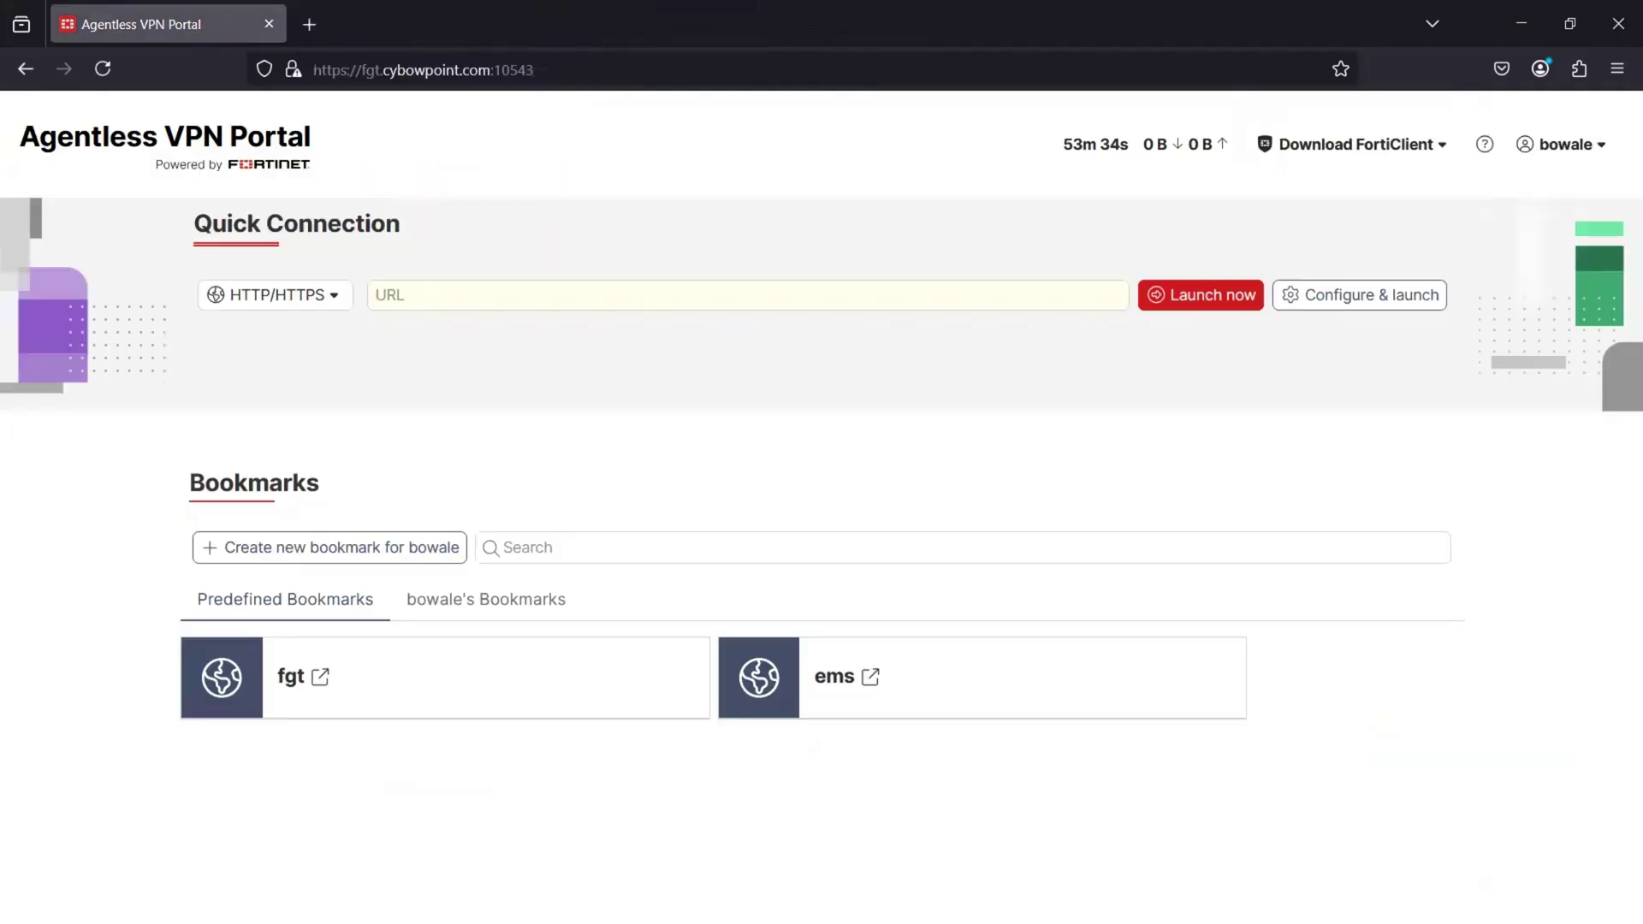
# - Connect the computer to the Remsondu_lite Wi-Fi network and return to the browser
pyautogui.press('super')
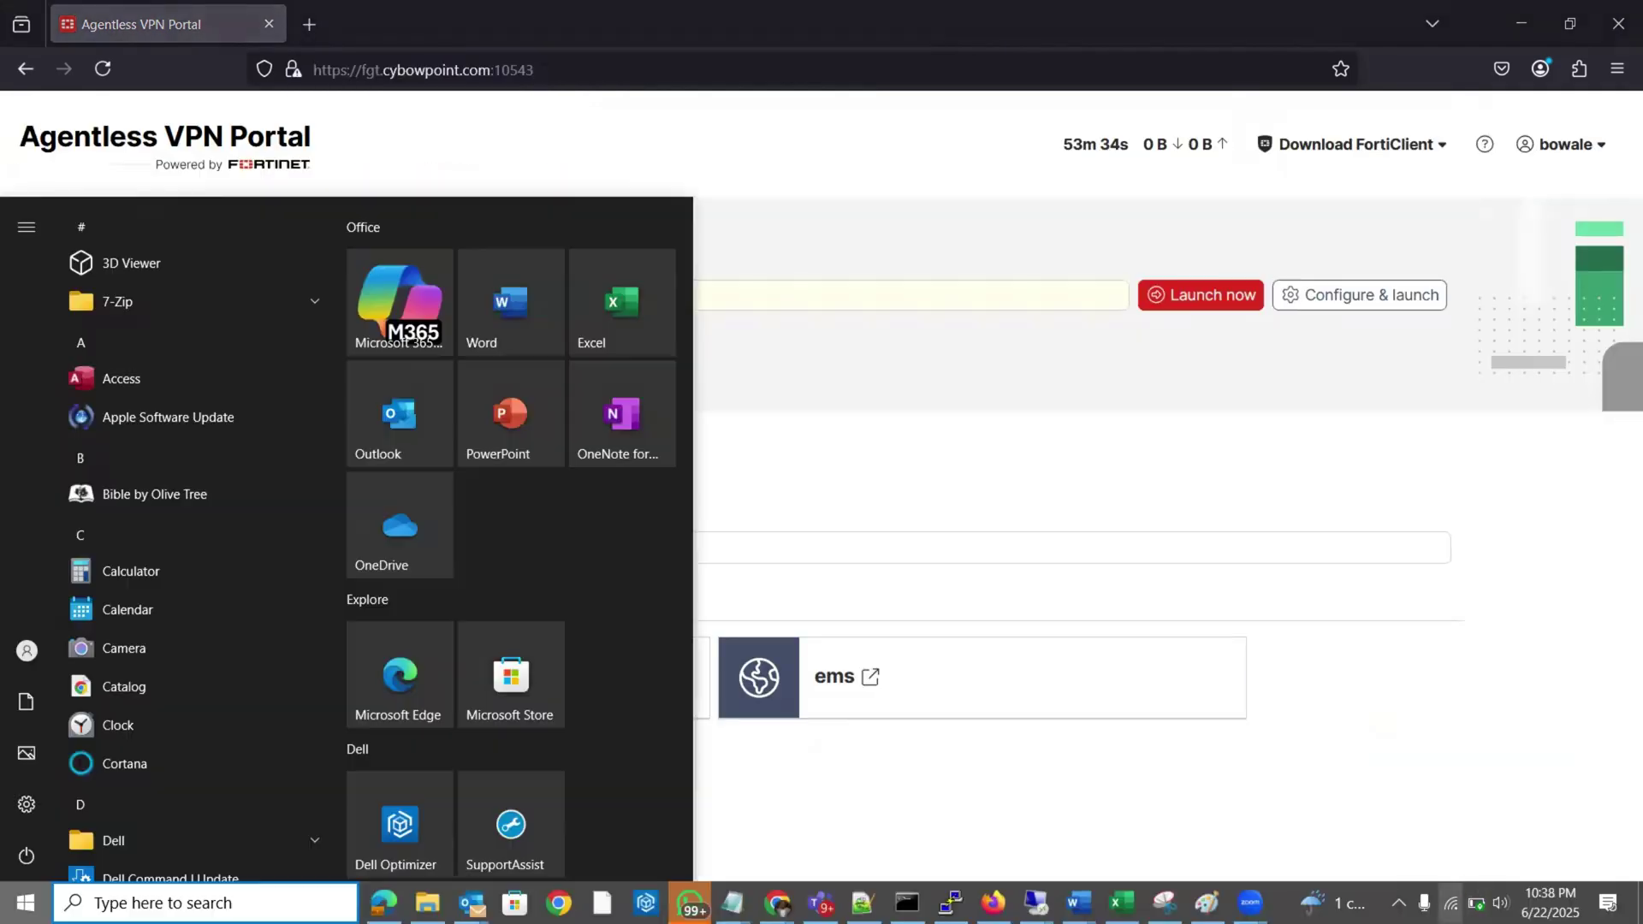
pyautogui.click(1451, 902)
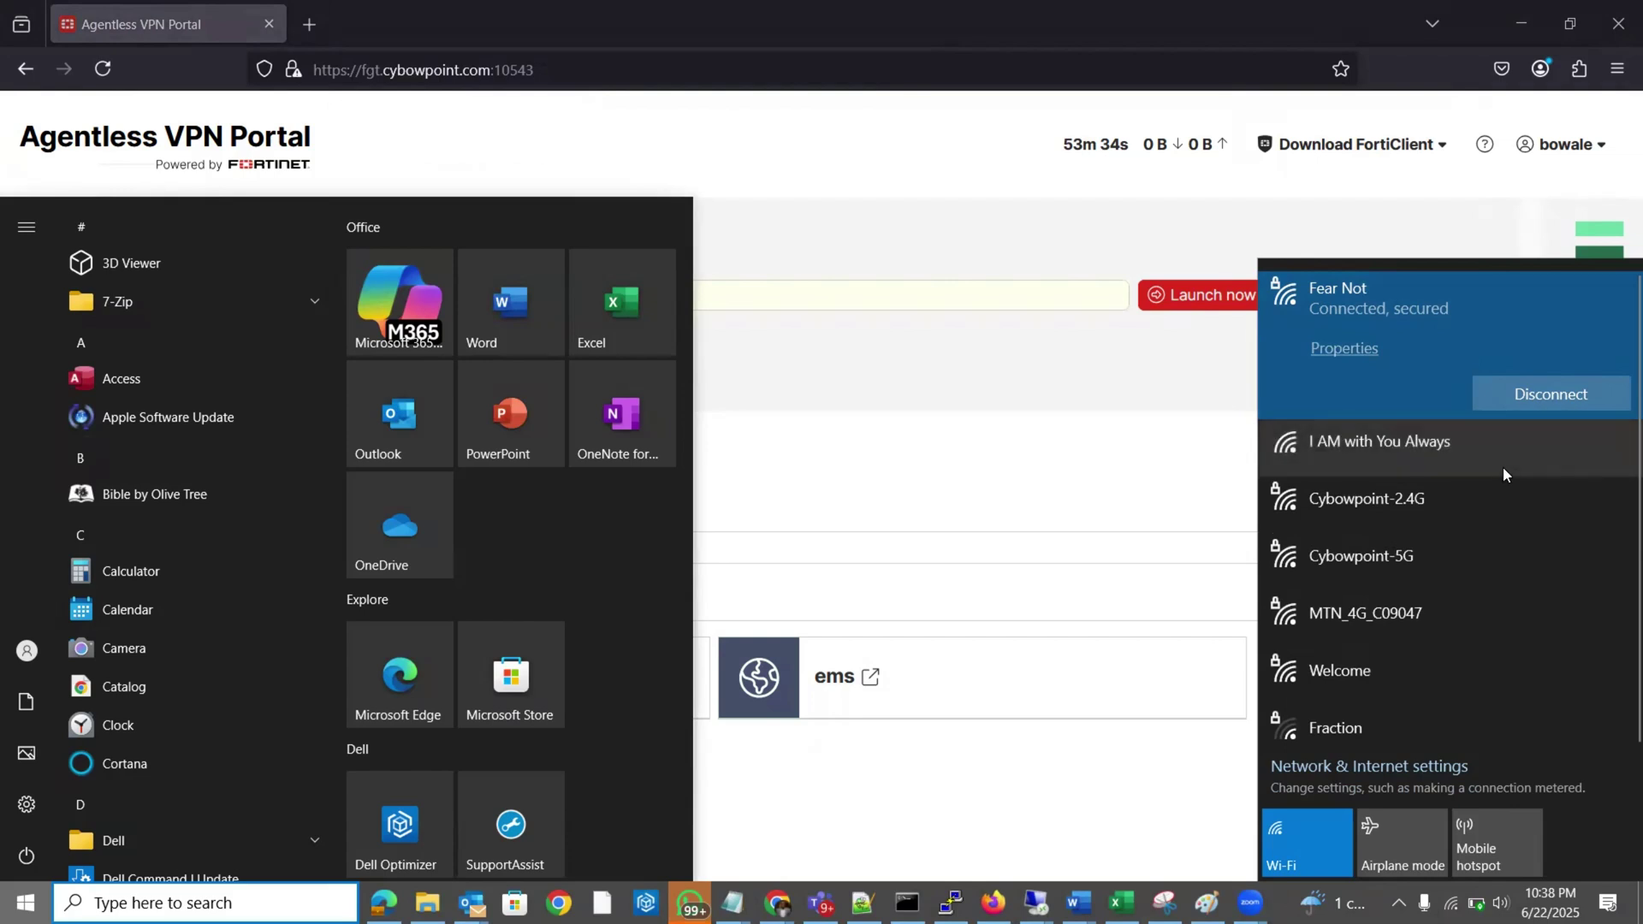
pyautogui.click(1442, 513)
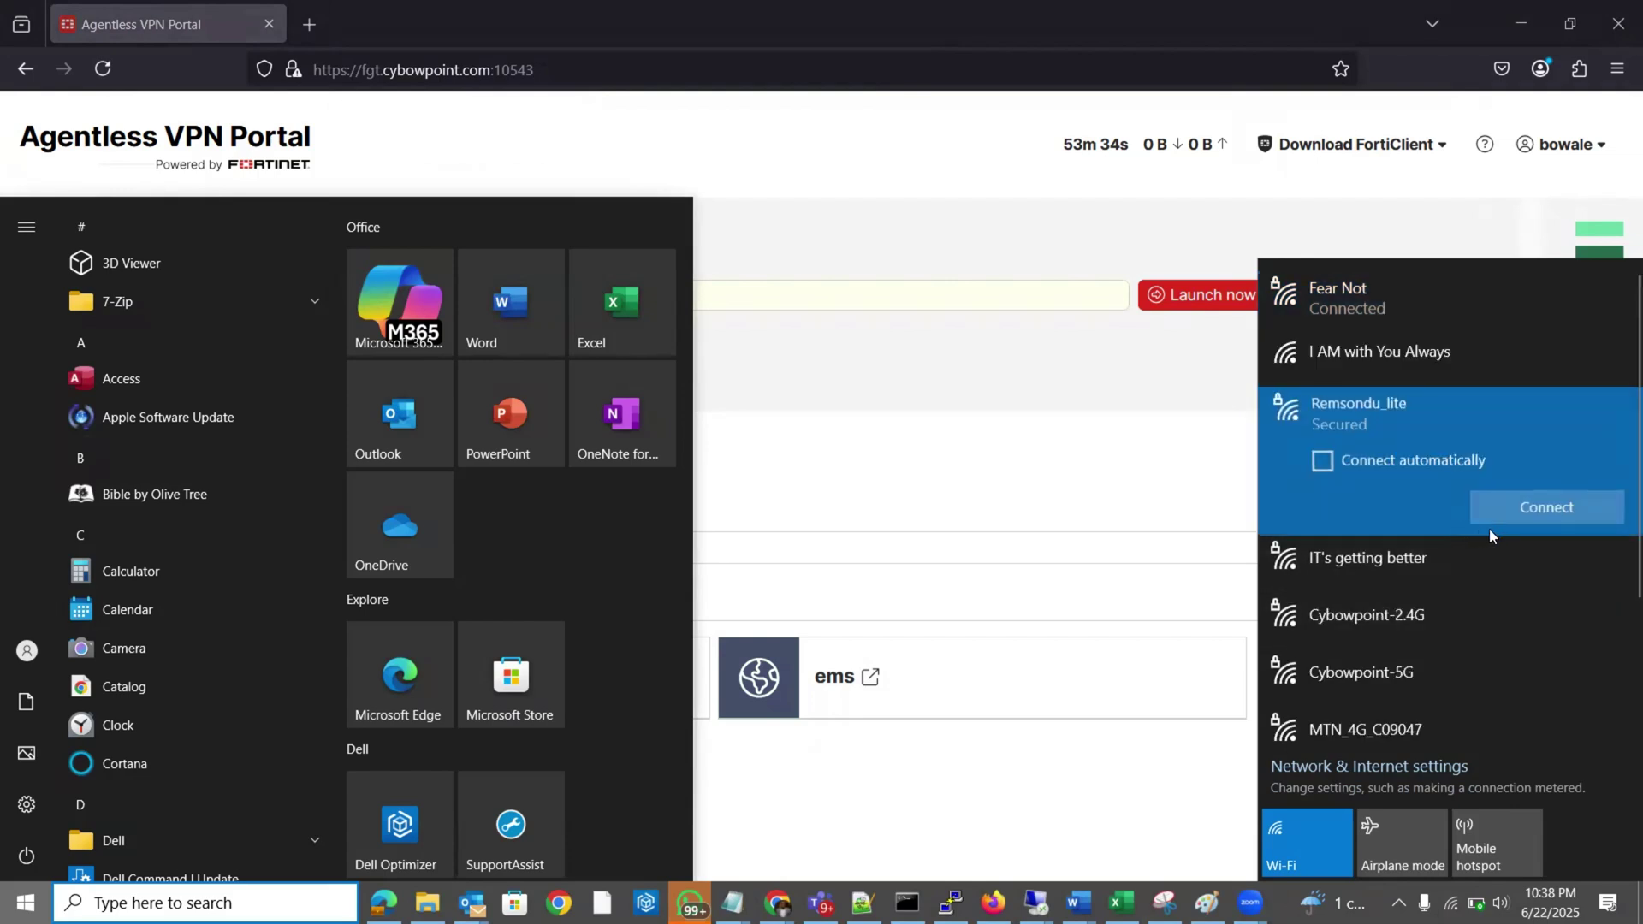
pyautogui.click(1531, 514)
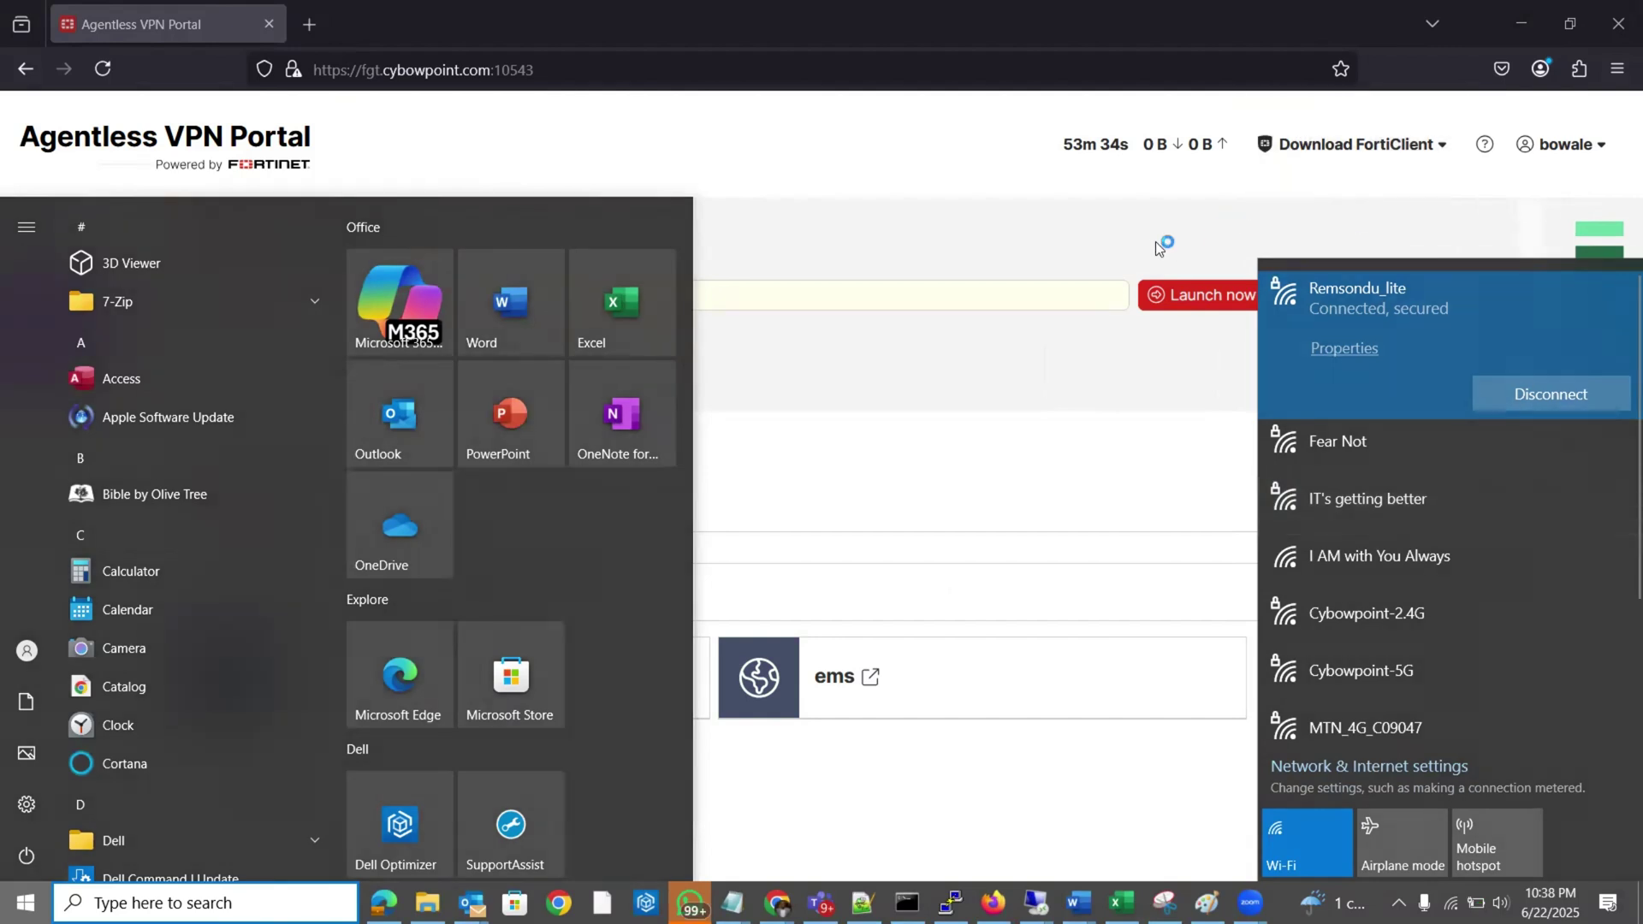
pyautogui.click(1117, 245)
pyautogui.hotkey('ctrl', 't')
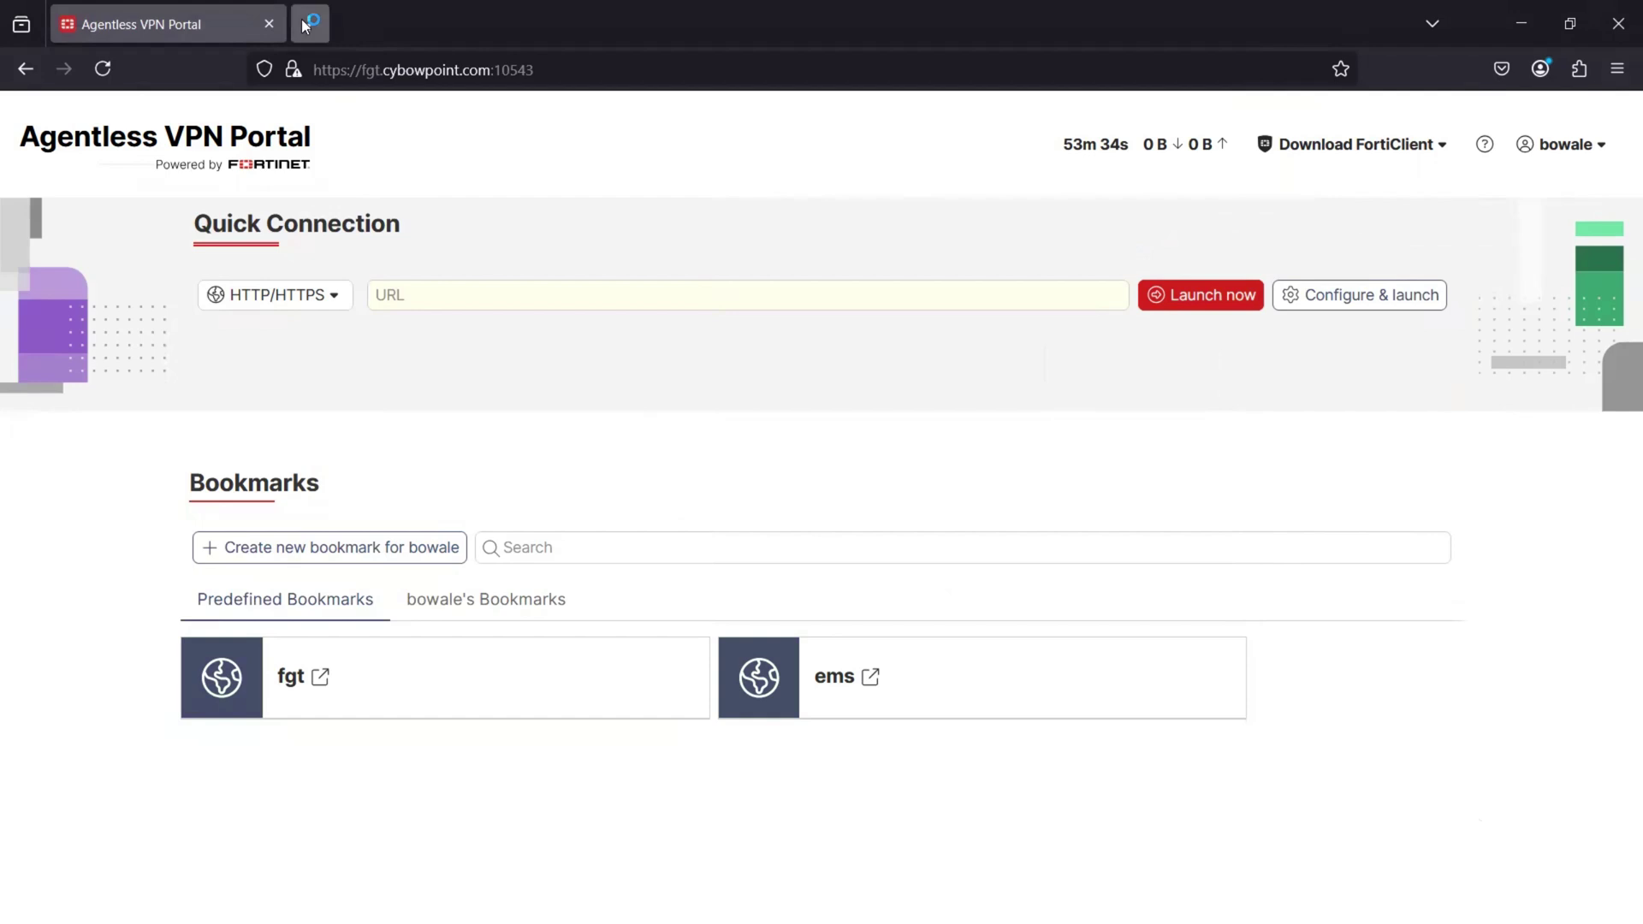
pyautogui.write('http')
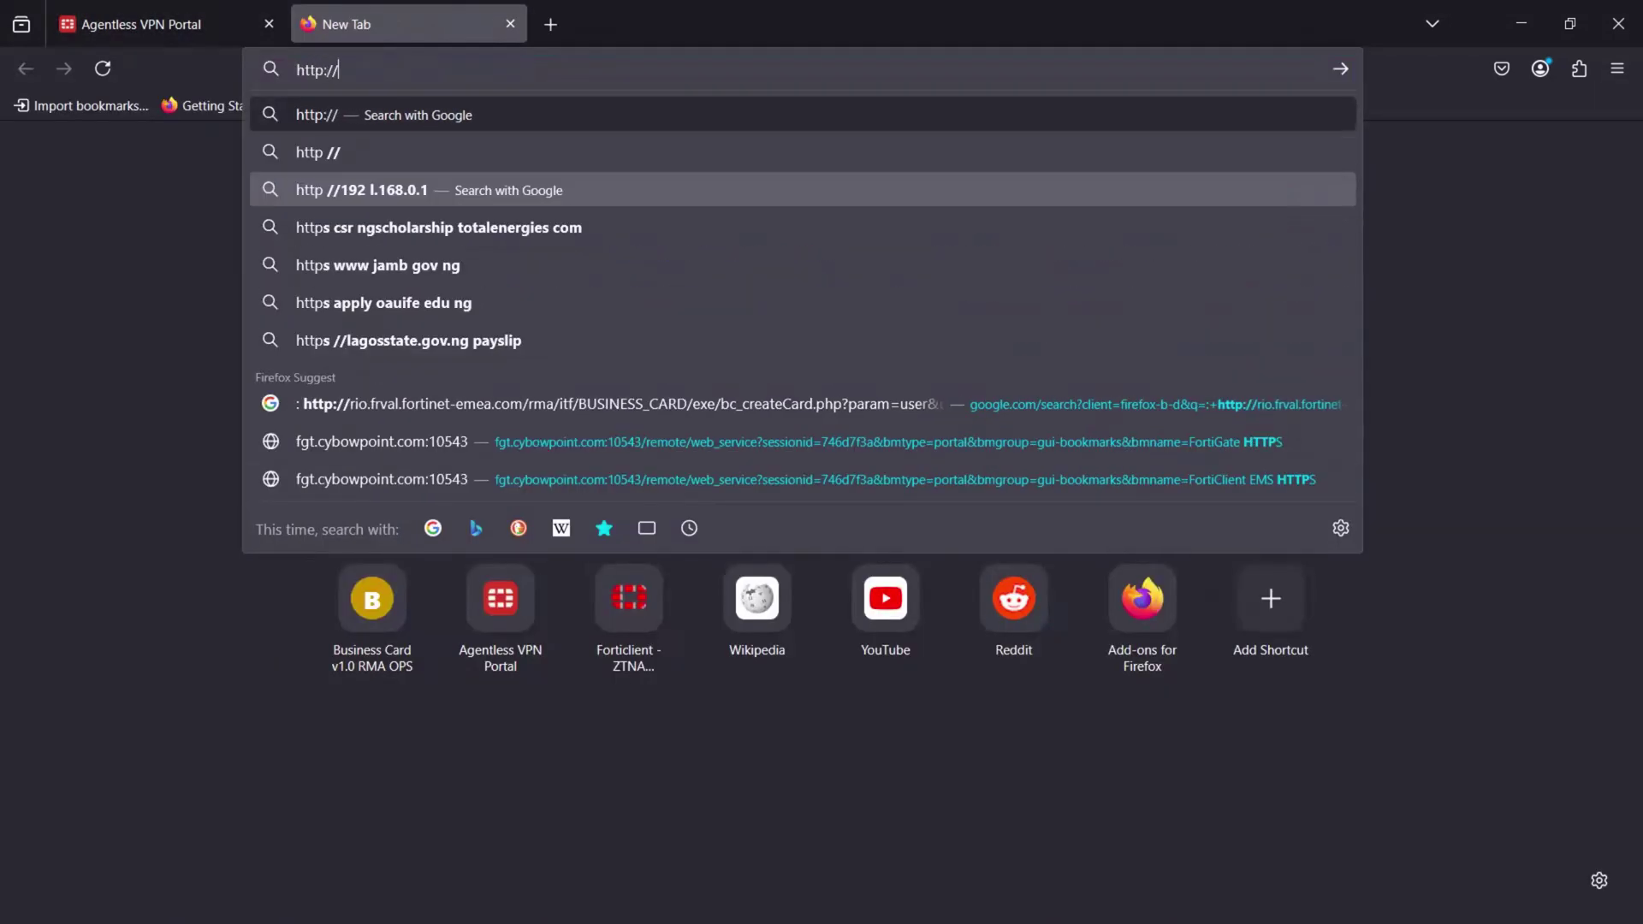
pyautogui.write('s')
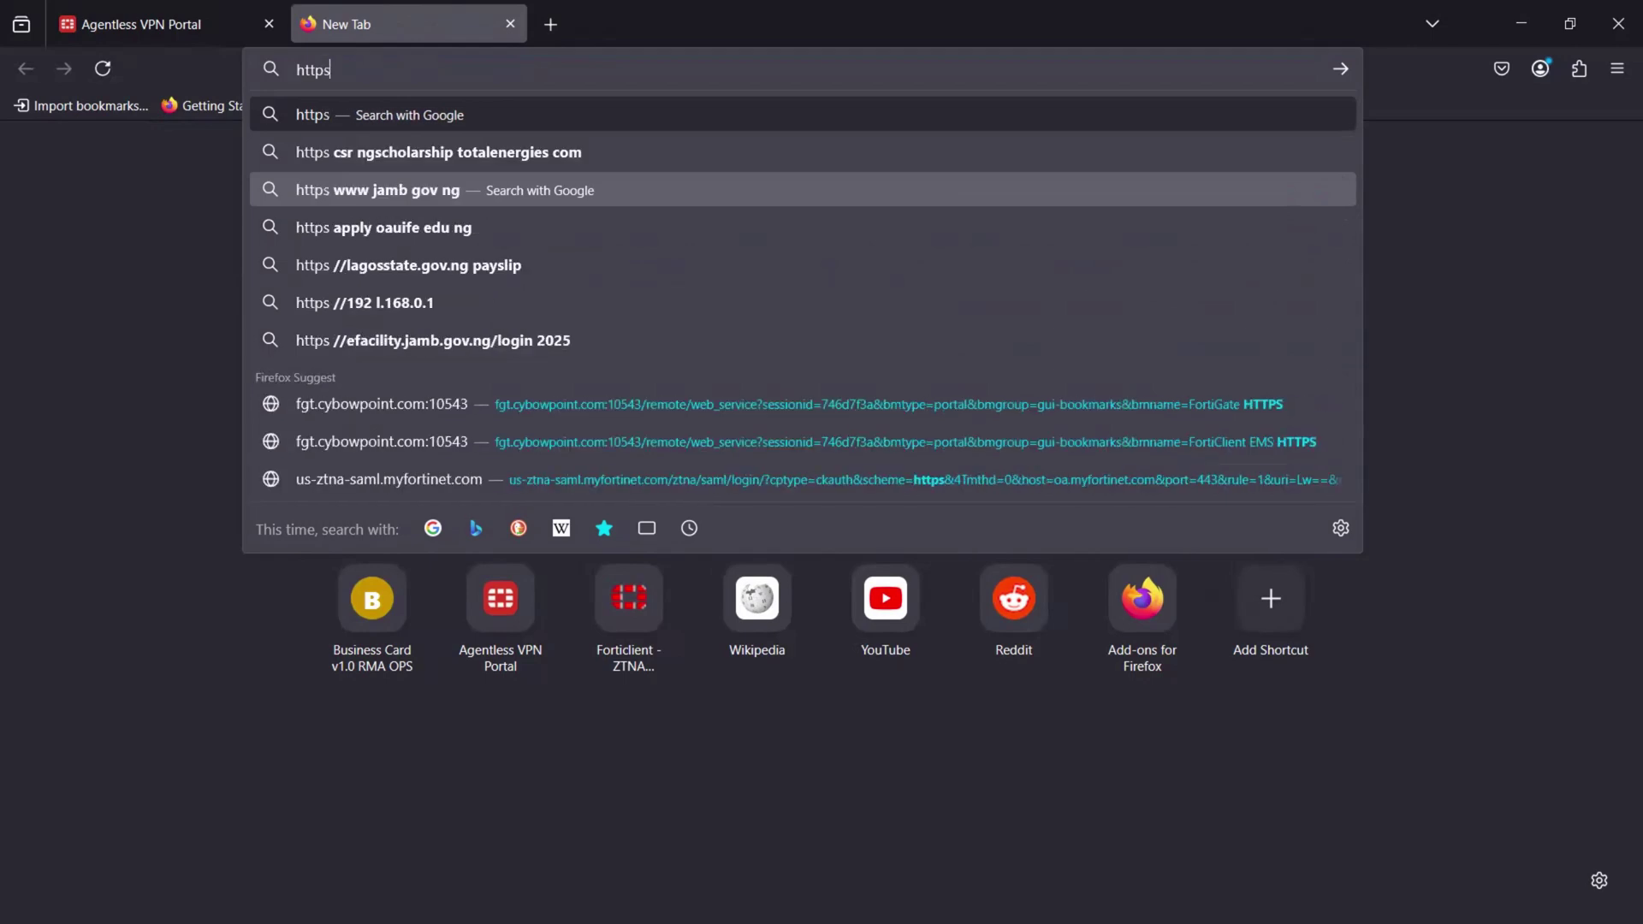
pyautogui.write('://')
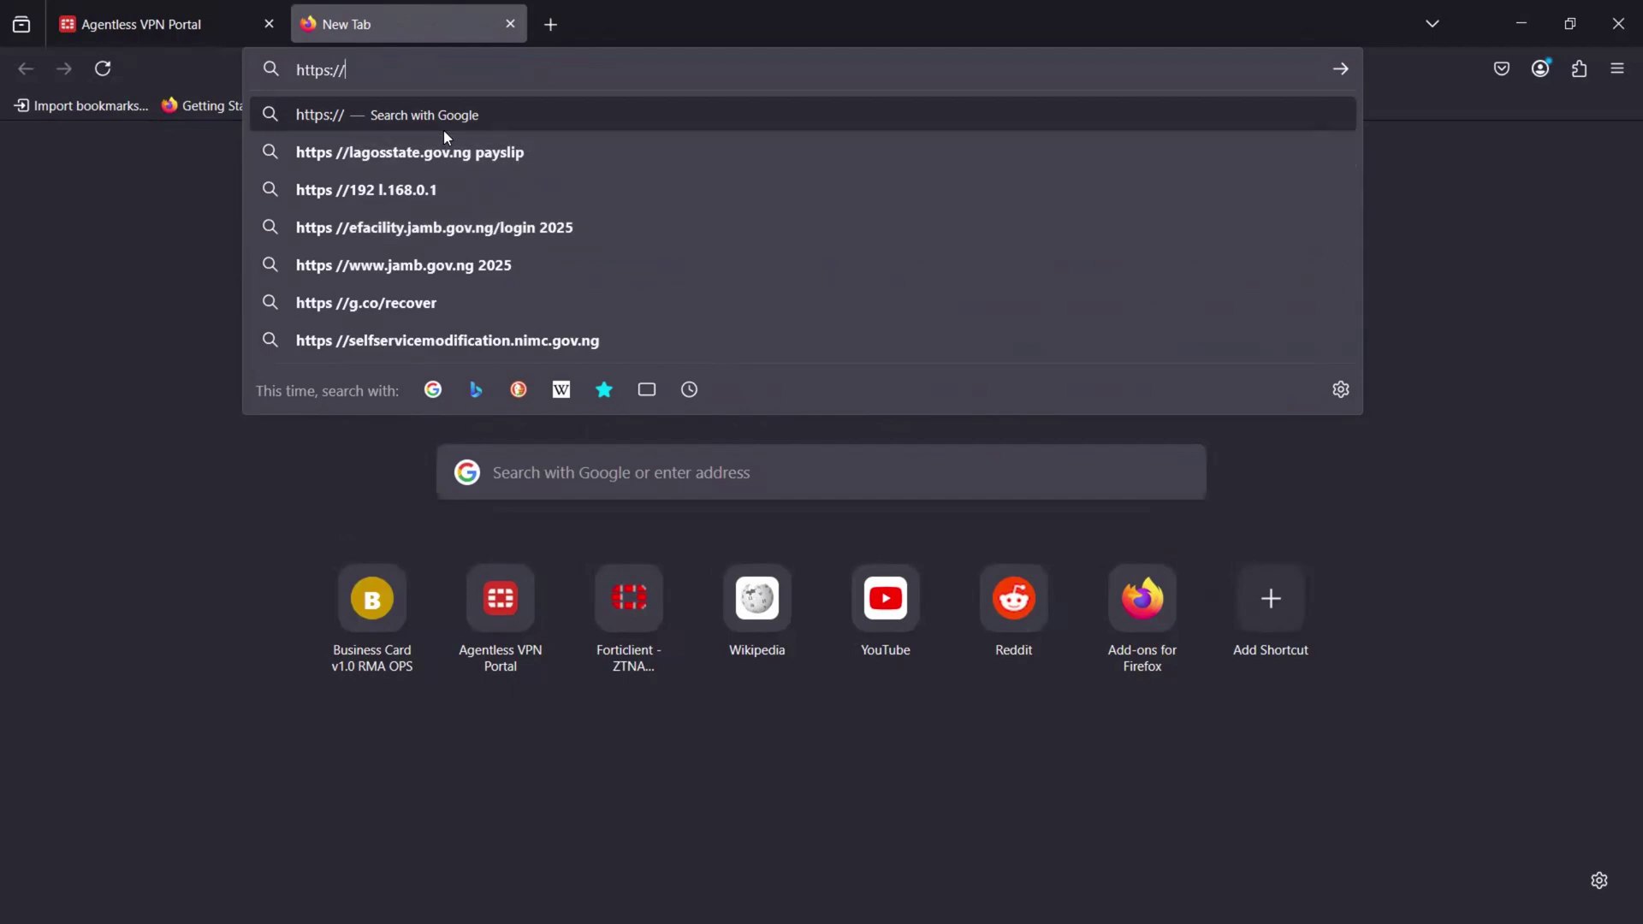
pyautogui.write('fgt.')
pyautogui.press('Right')
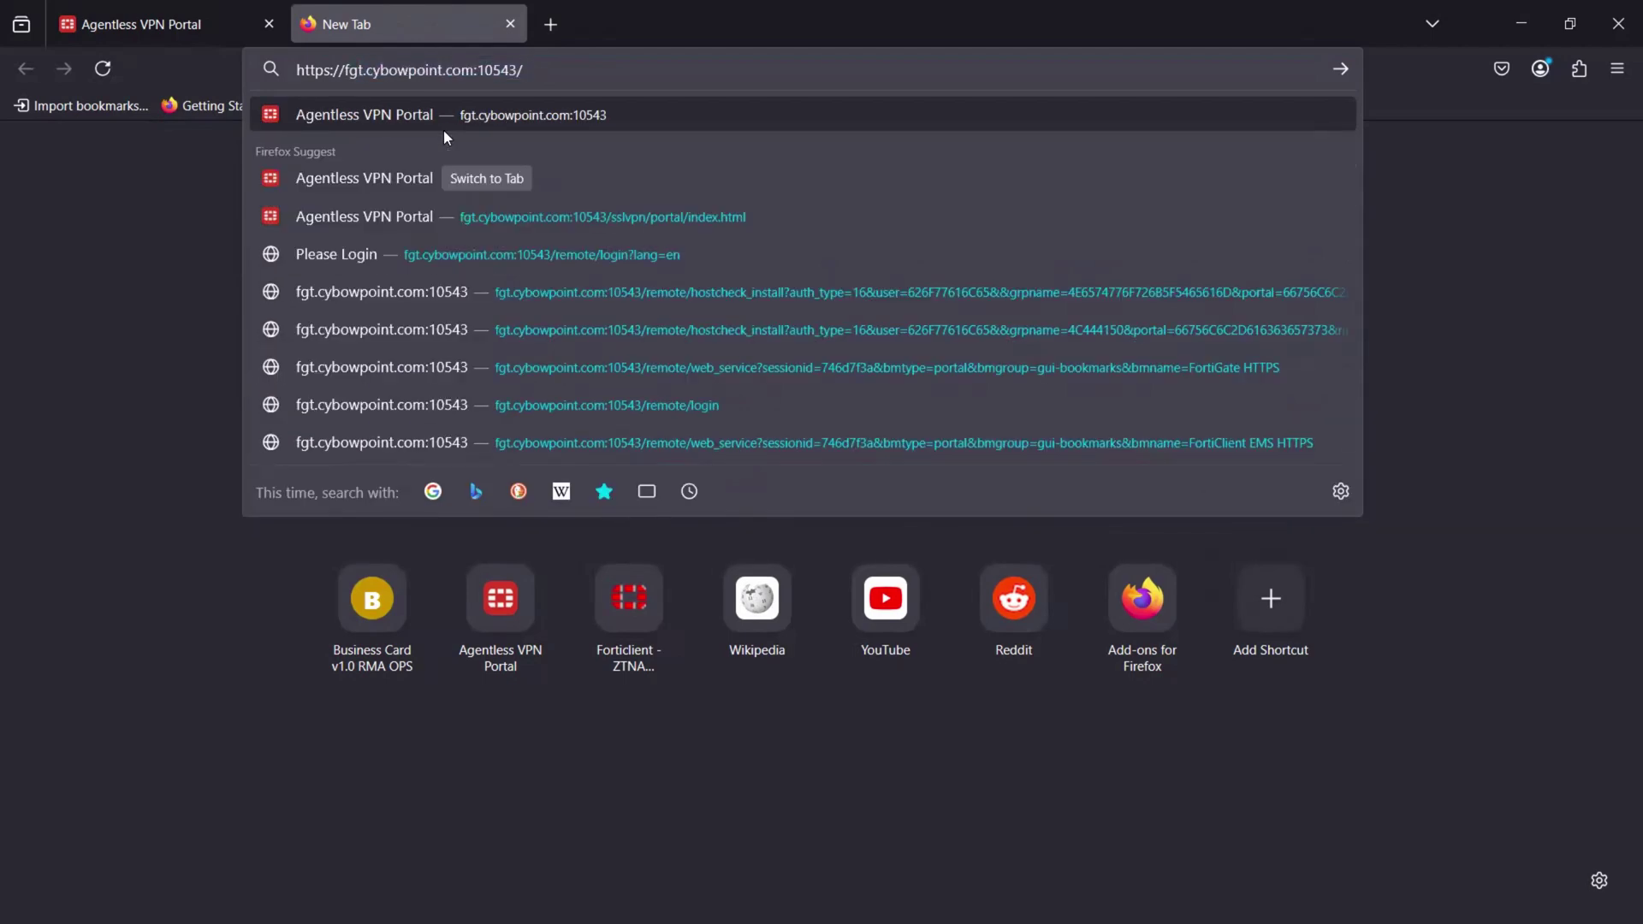
pyautogui.press('Return')
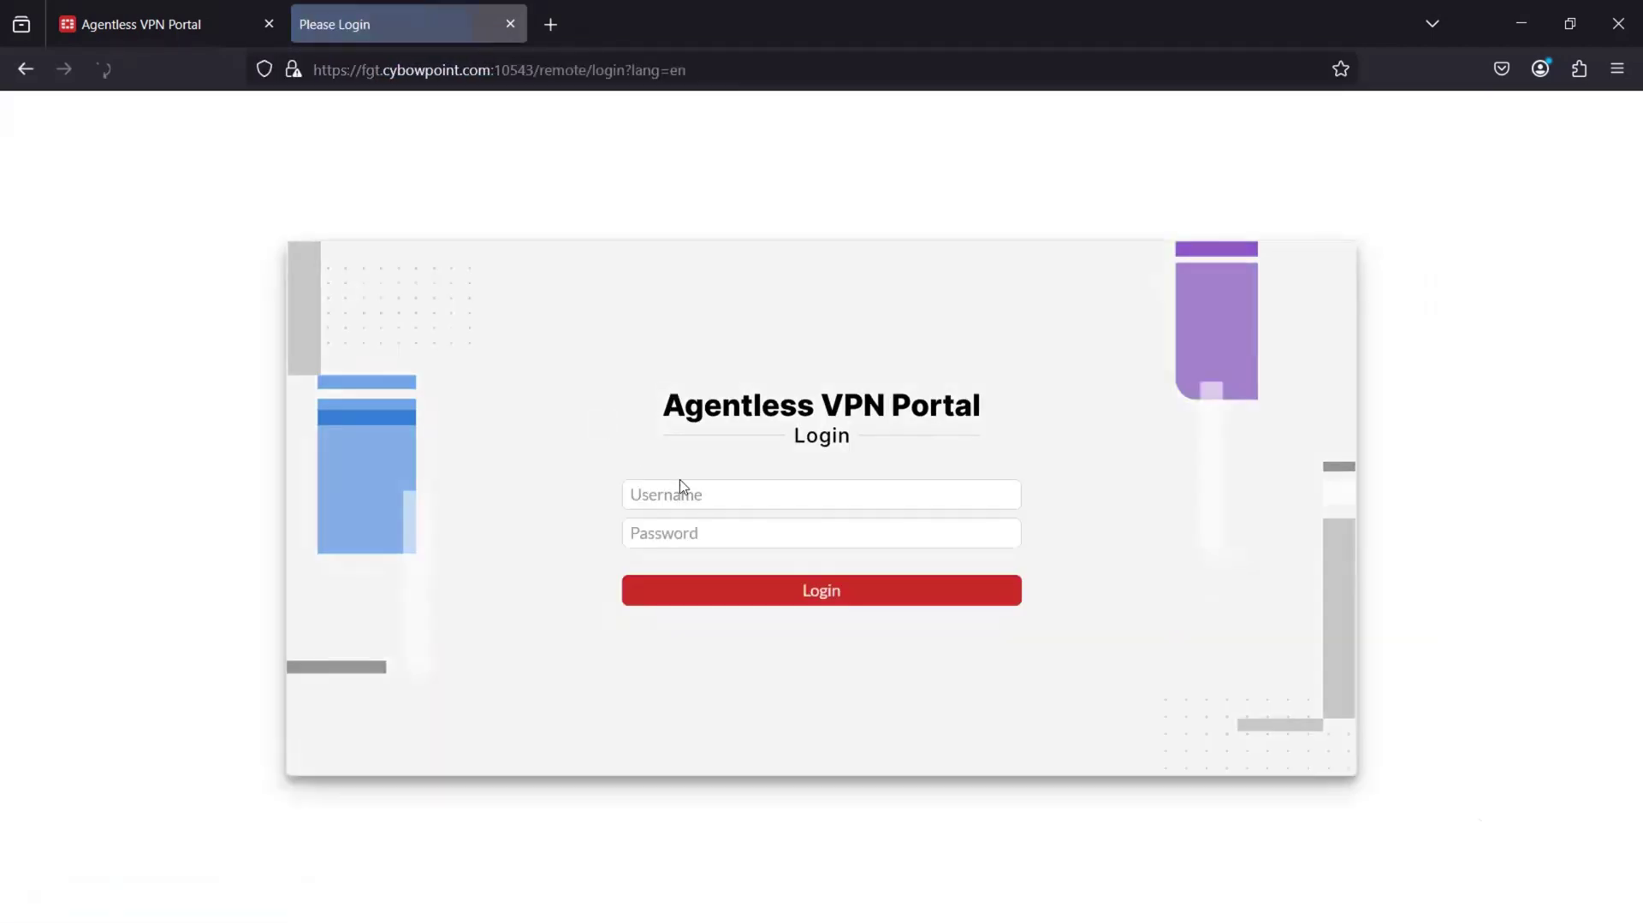
# - Log in to the Agentless VPN Portal with the remote user's username and password, and decline saving the password
pyautogui.click(684, 490)
pyautogui.write('bowa')
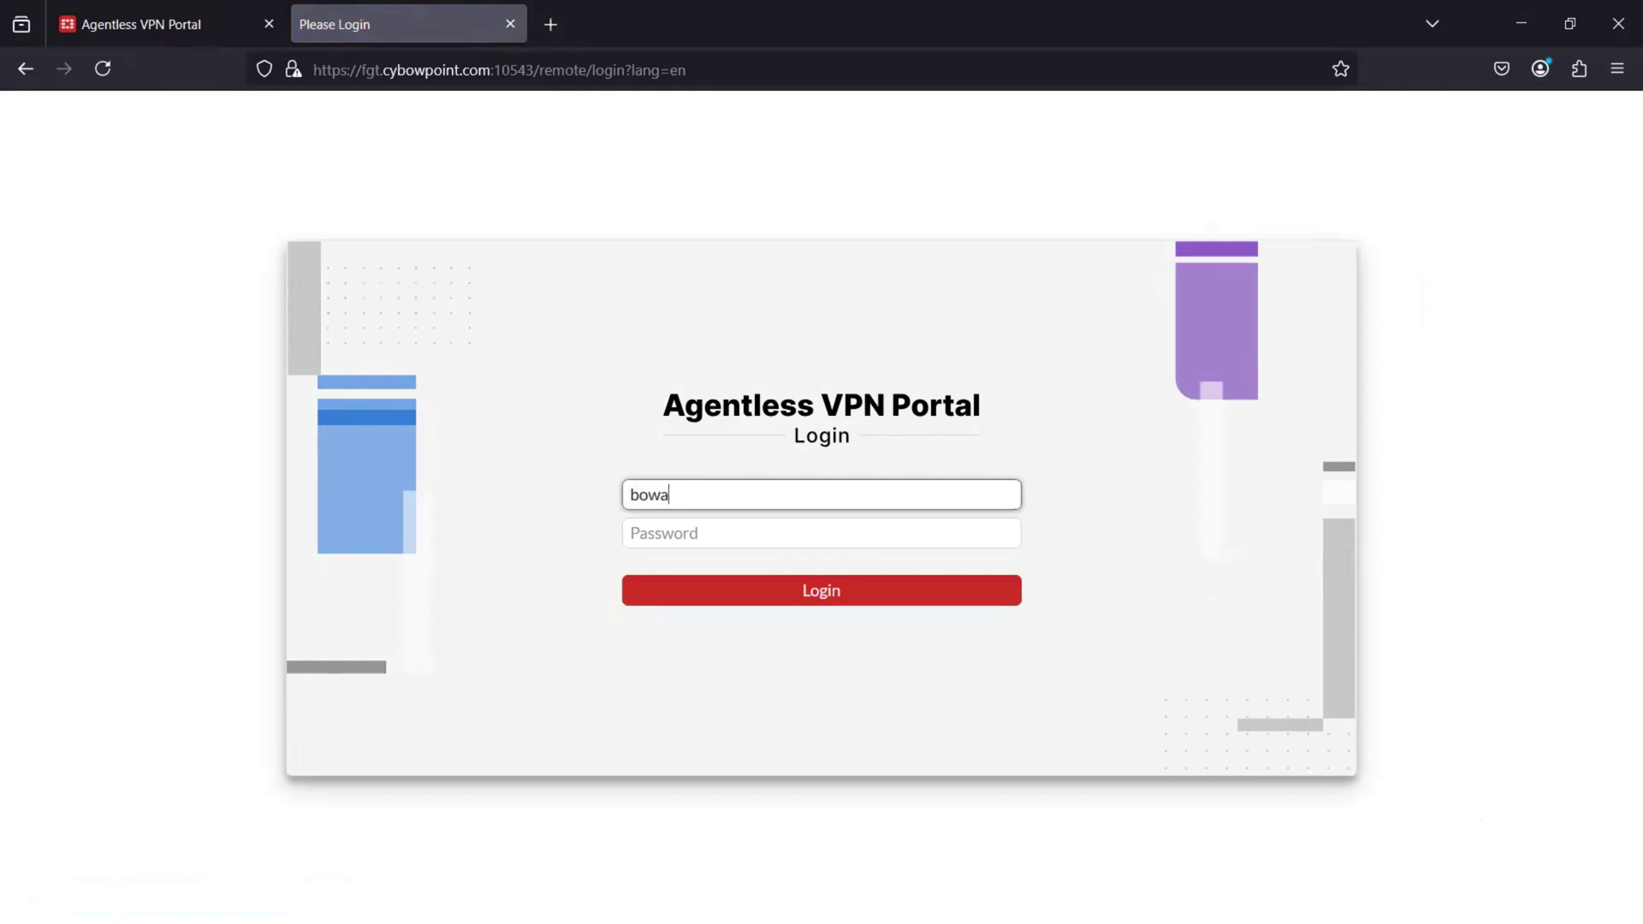
pyautogui.write('le')
pyautogui.press('Tab')
pyautogui.write('•')
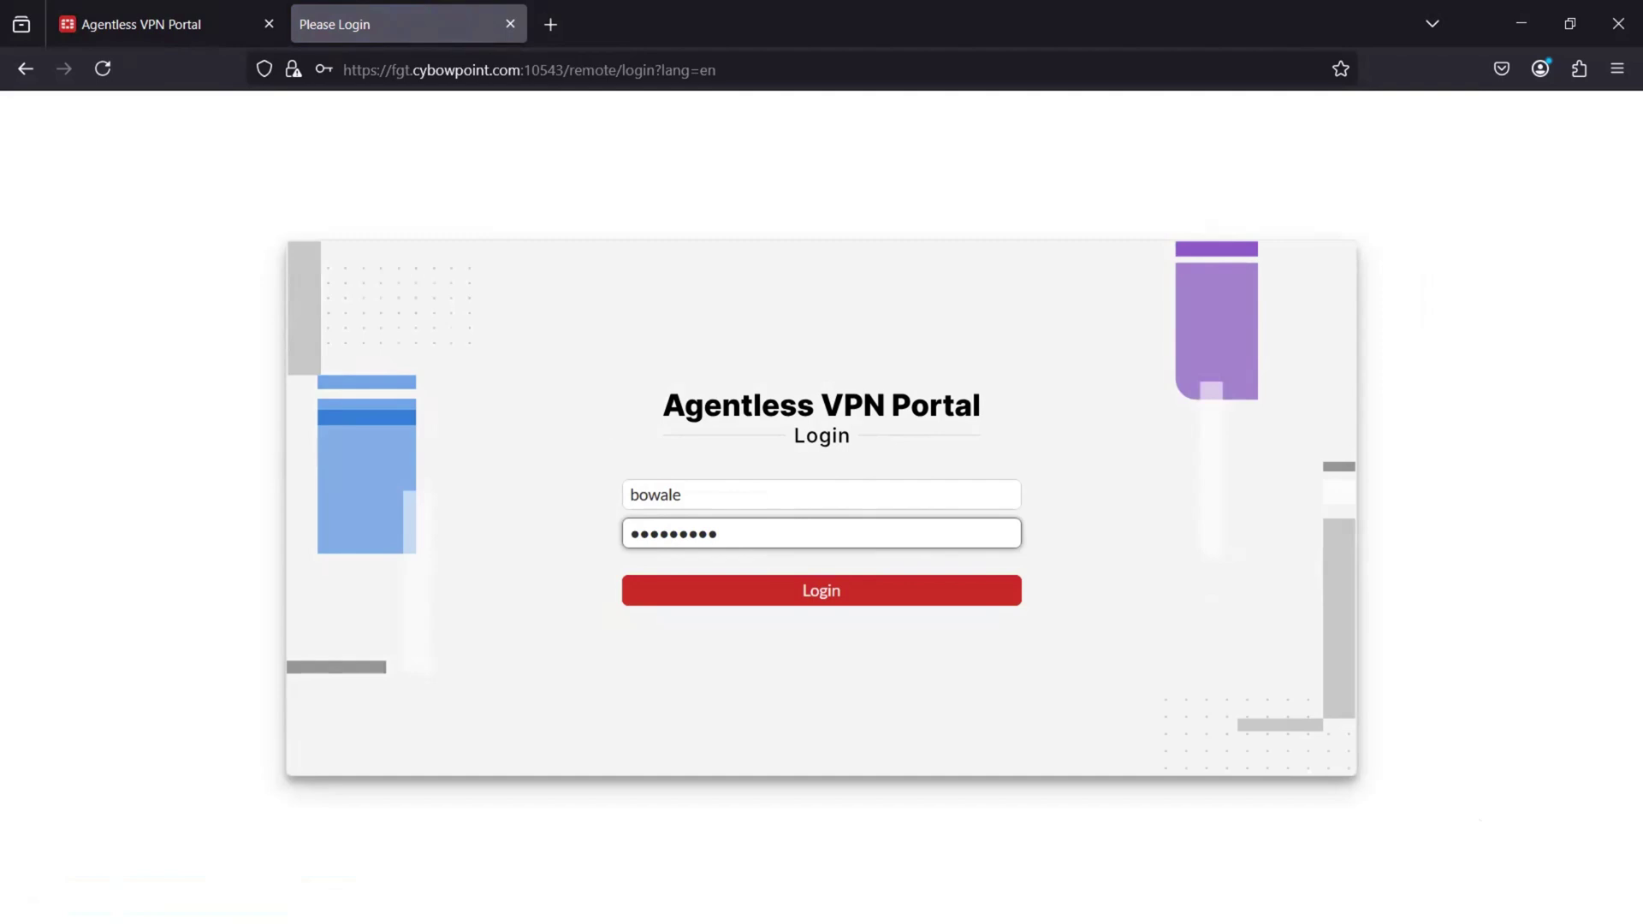
pyautogui.press('Return')
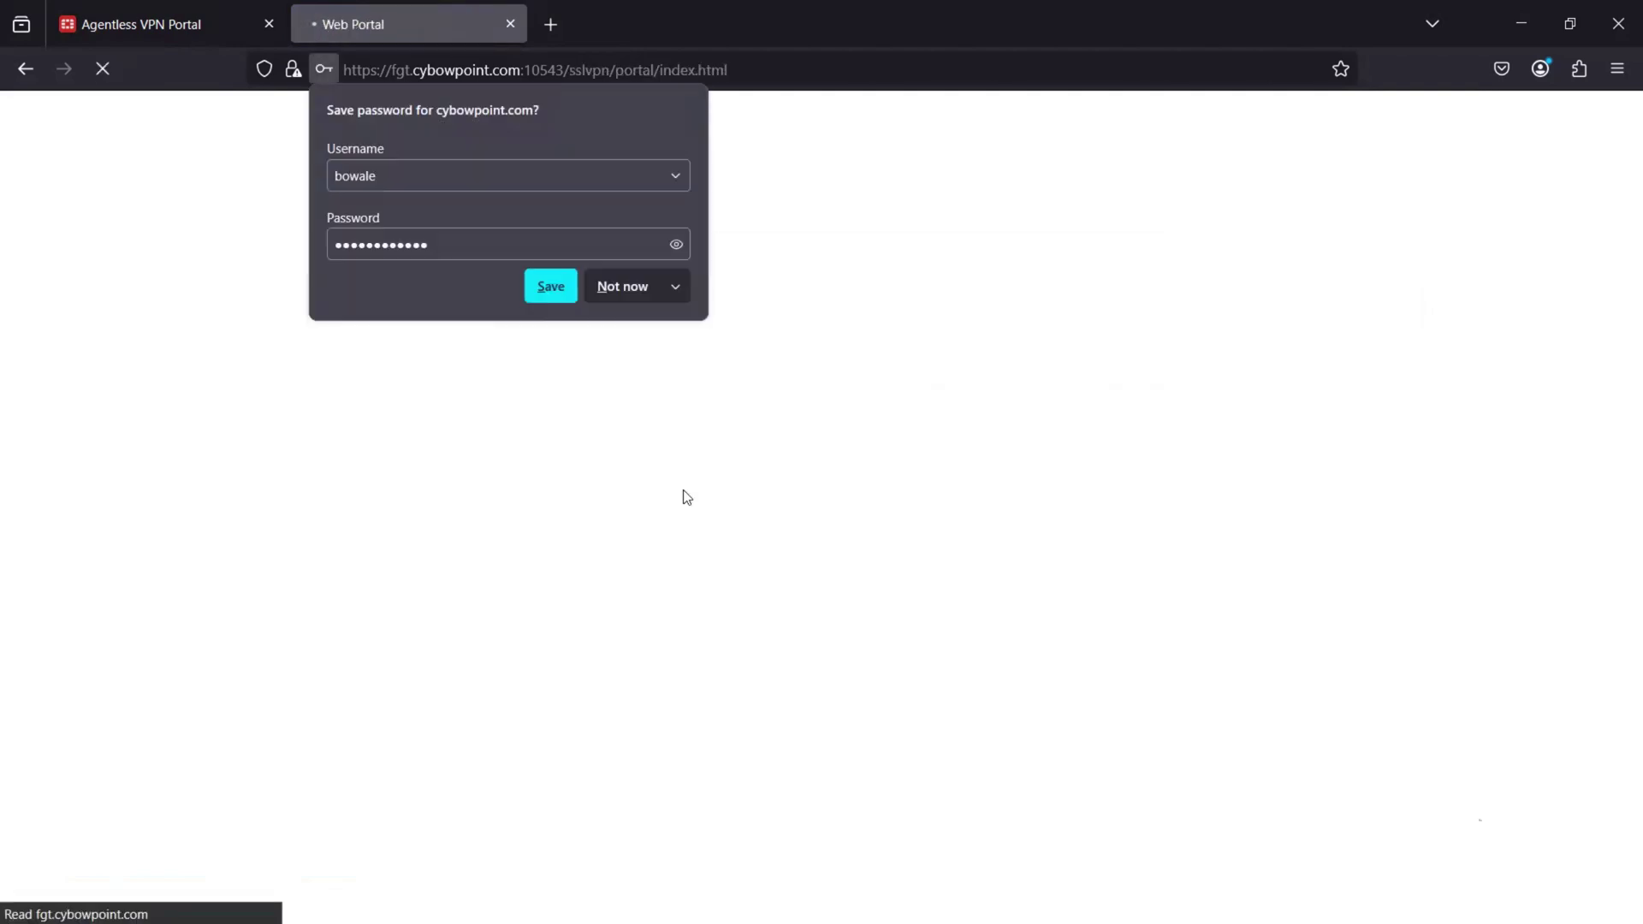
pyautogui.click(623, 291)
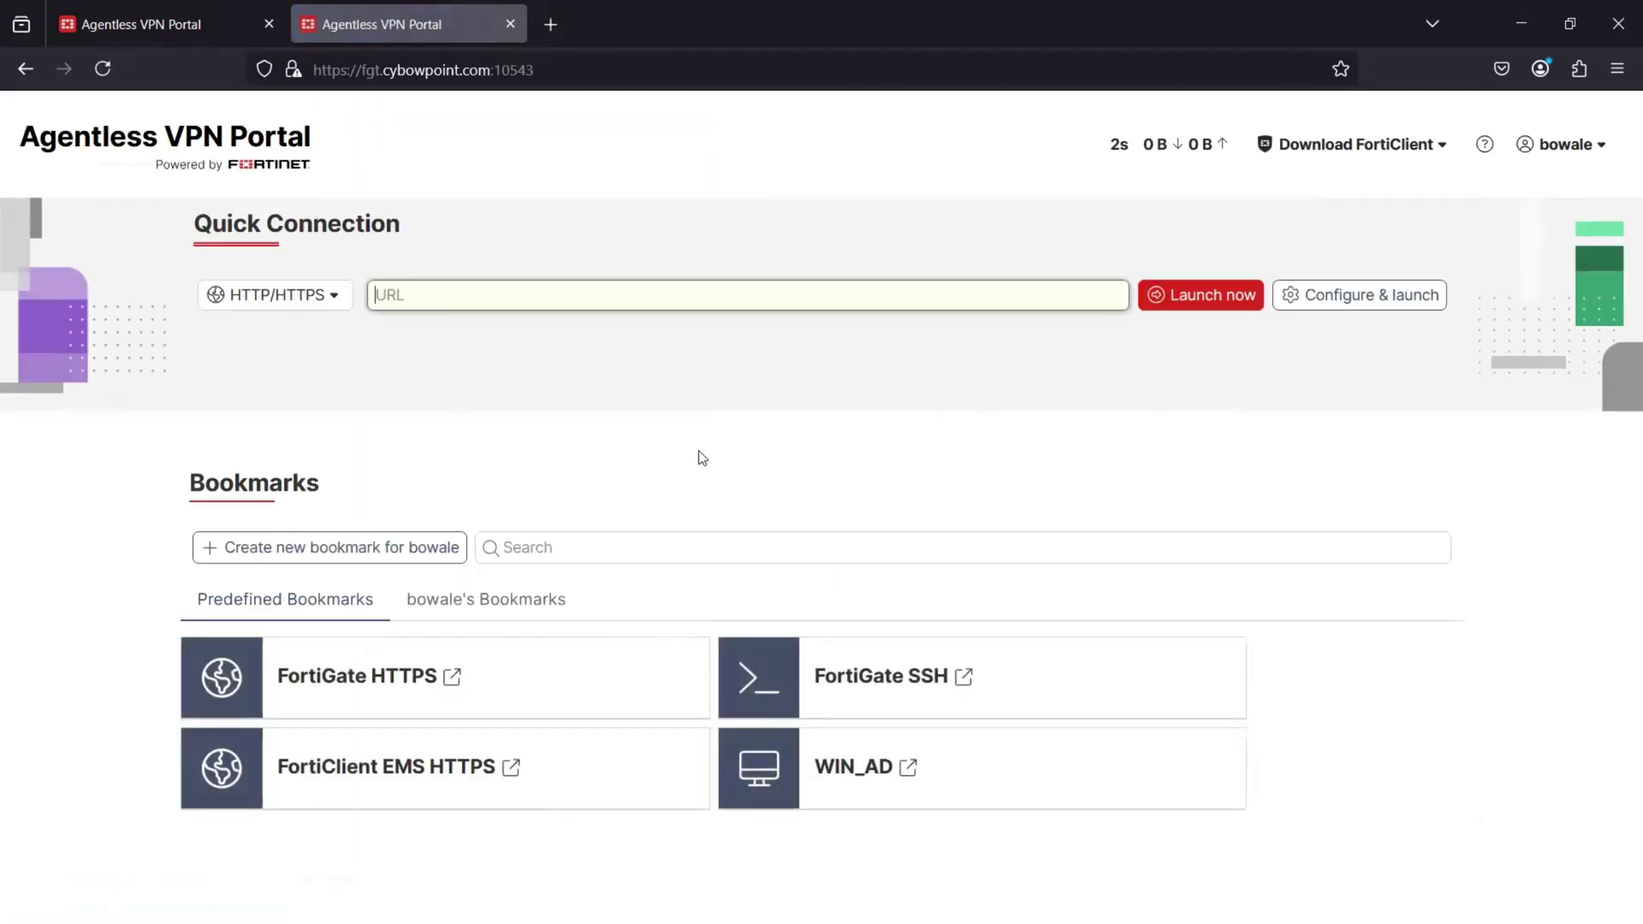
# - Launch the FortiGate HTTPS bookmark and check that the FortiGate login page loads through the portal
pyautogui.click(453, 678)
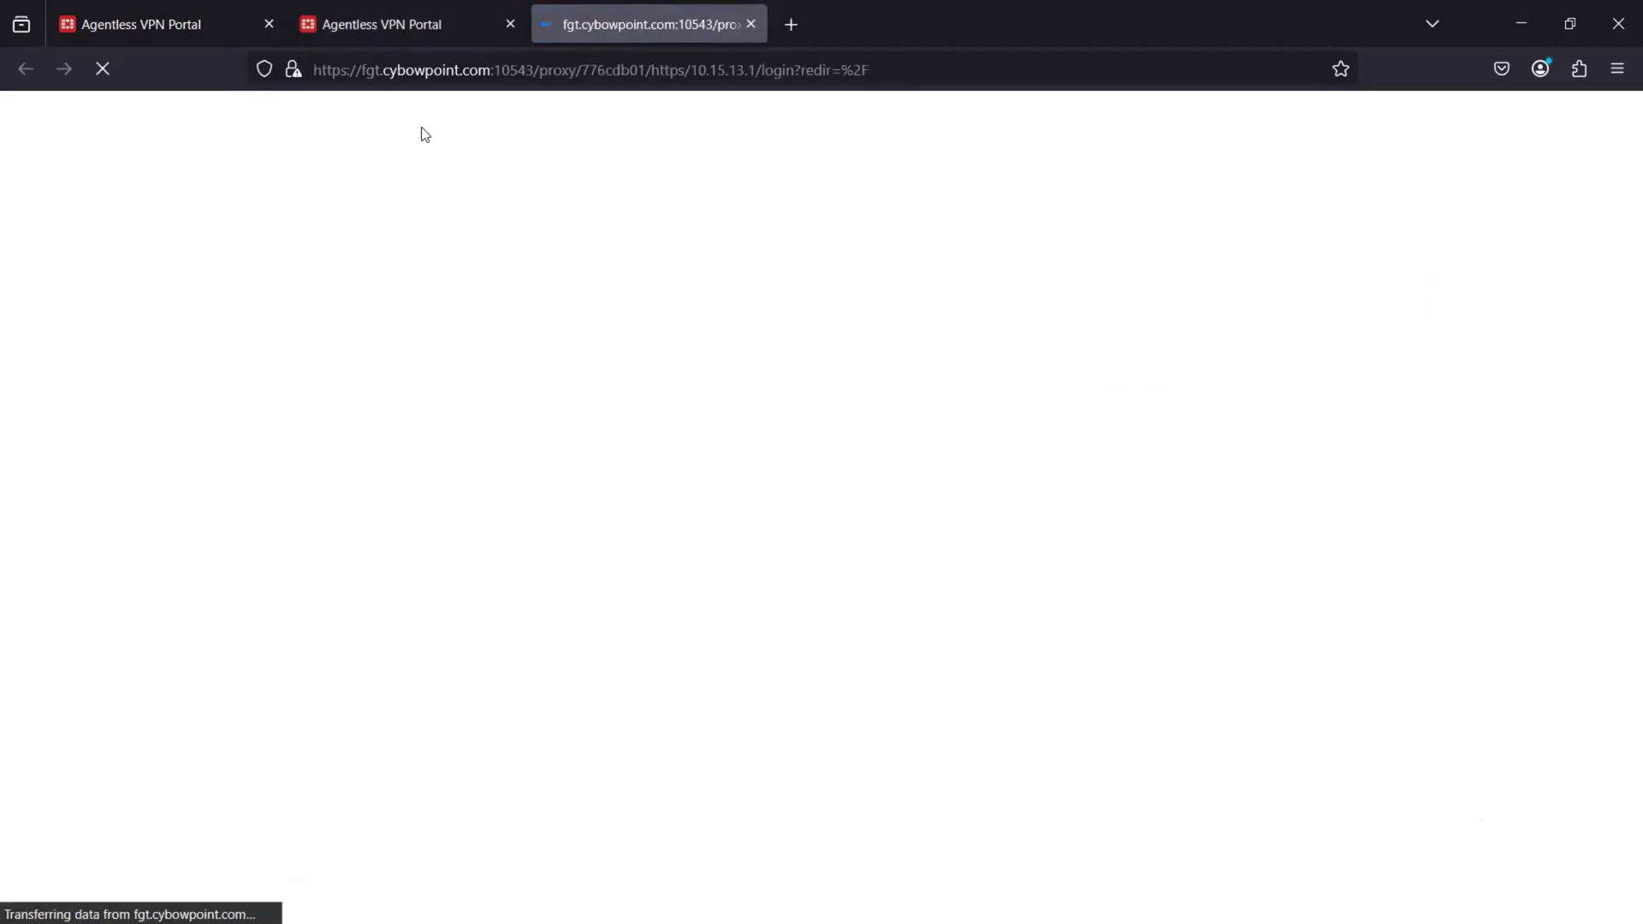
pyautogui.hotkey('ctrl', 'shift', 'Tab')
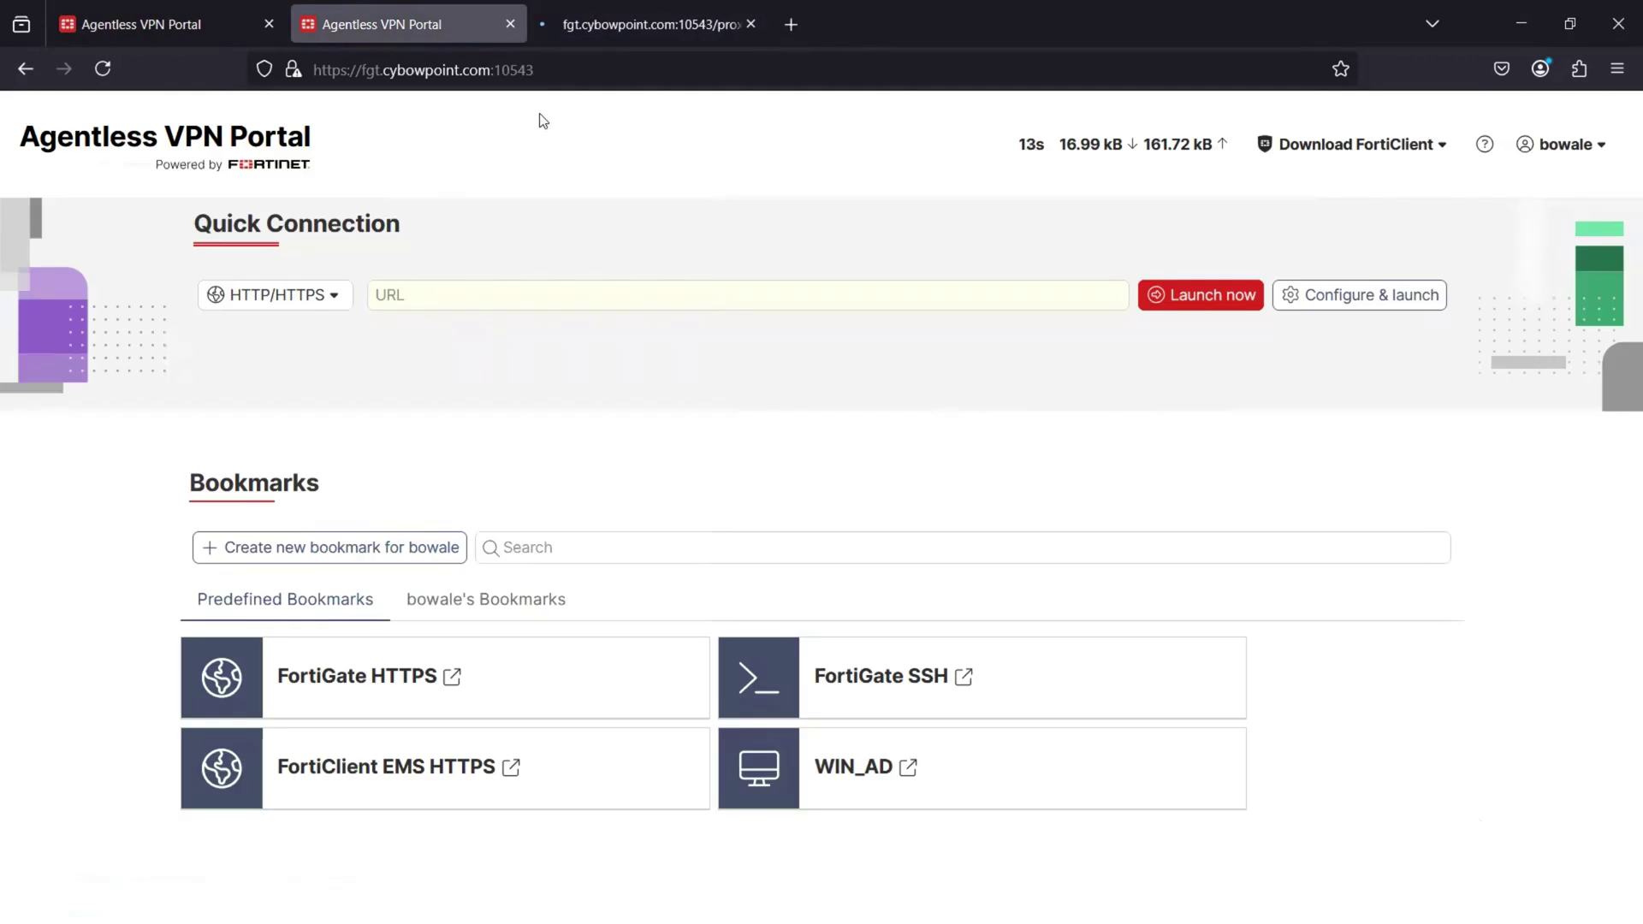
pyautogui.hotkey('ctrl', 'Tab')
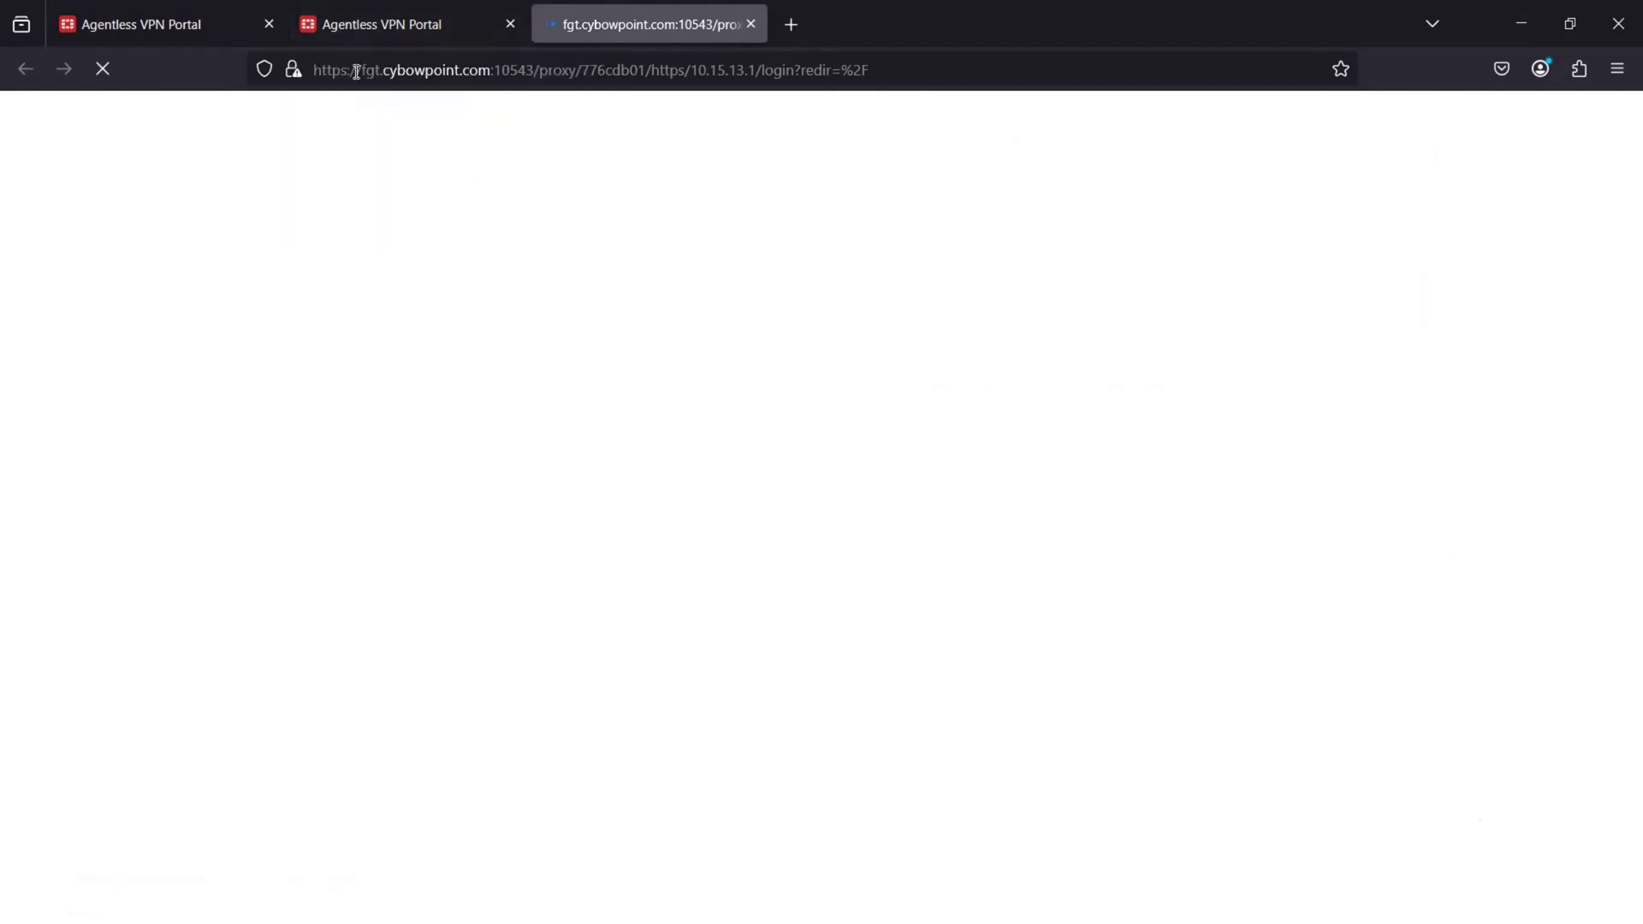
pyautogui.click(363, 24)
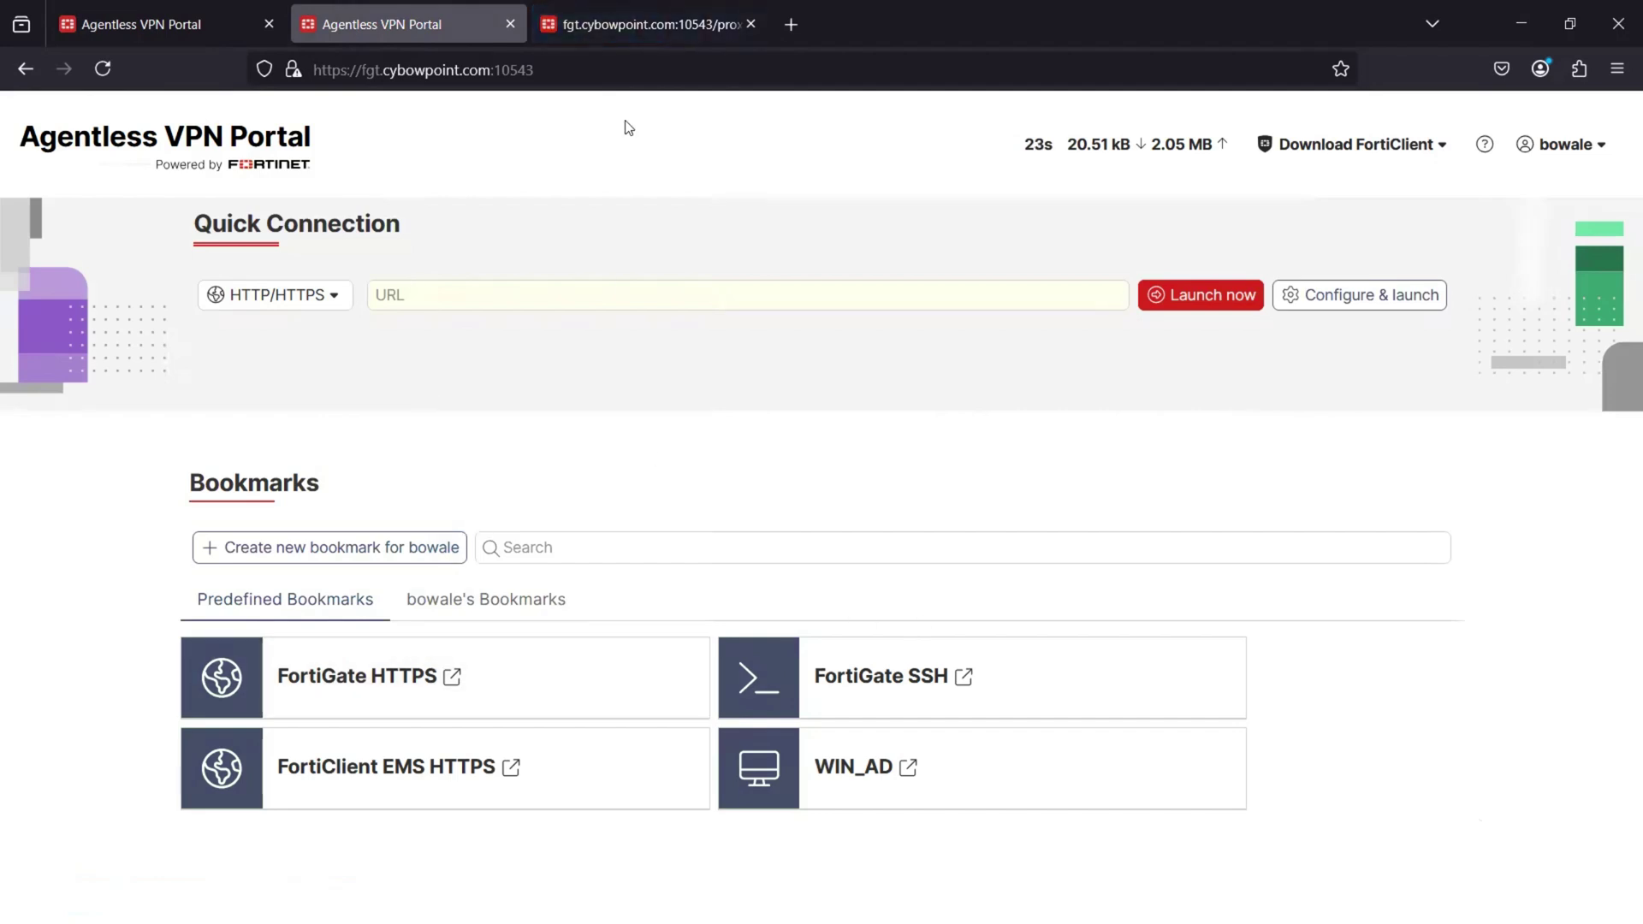
pyautogui.hotkey('ctrl', 'Tab')
pyautogui.click(407, 19)
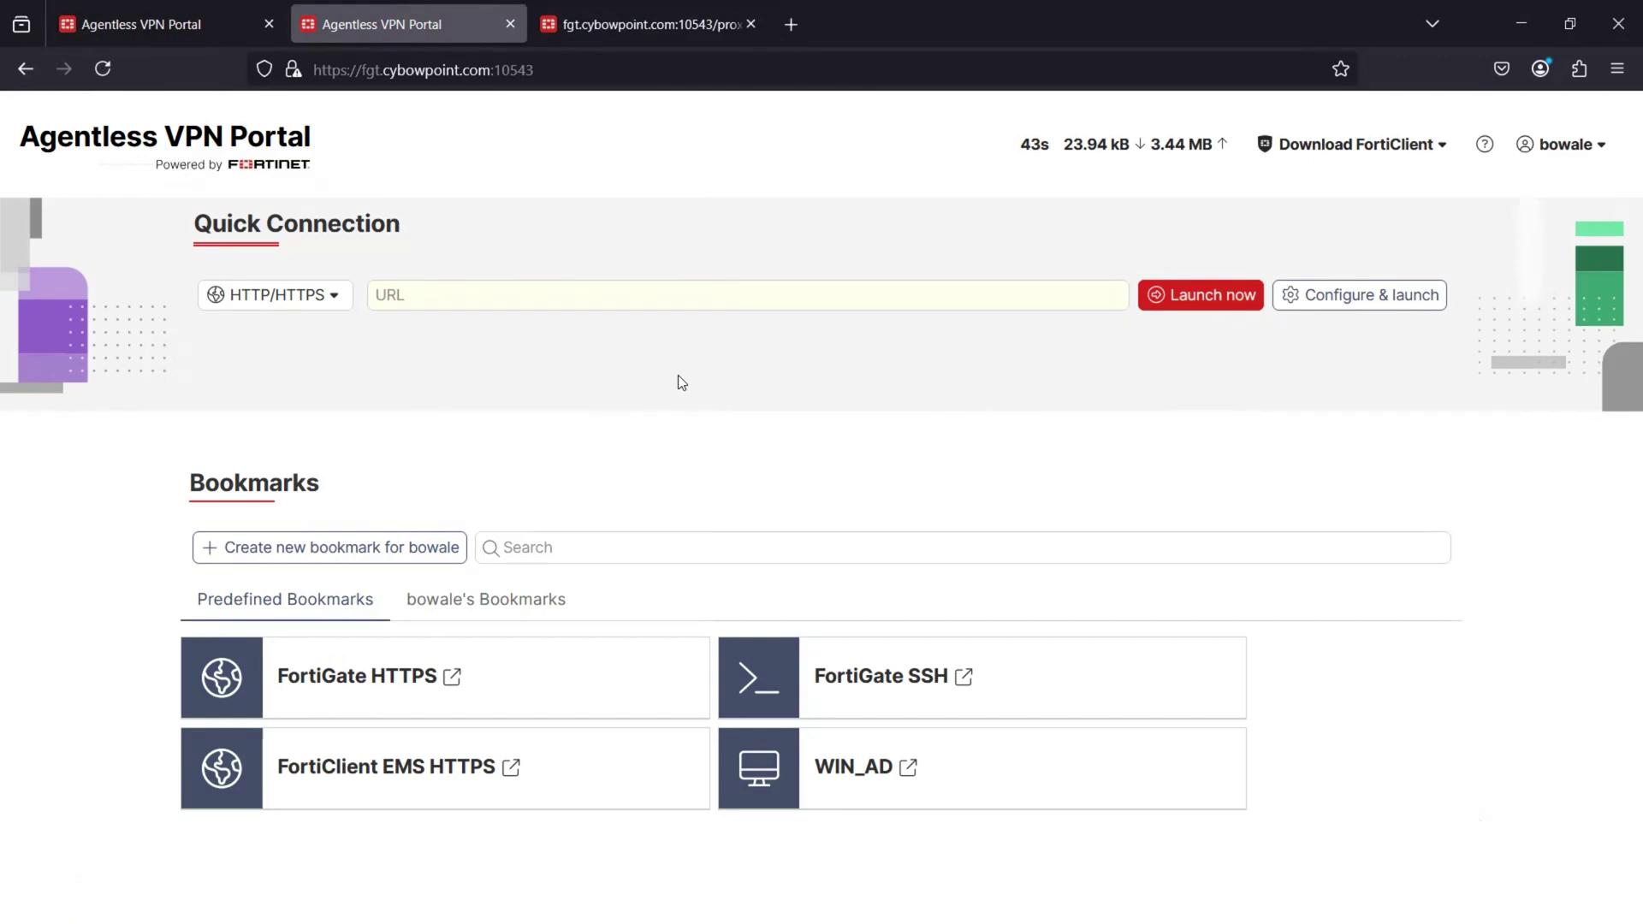
pyautogui.hotkey('ctrl', 'Tab')
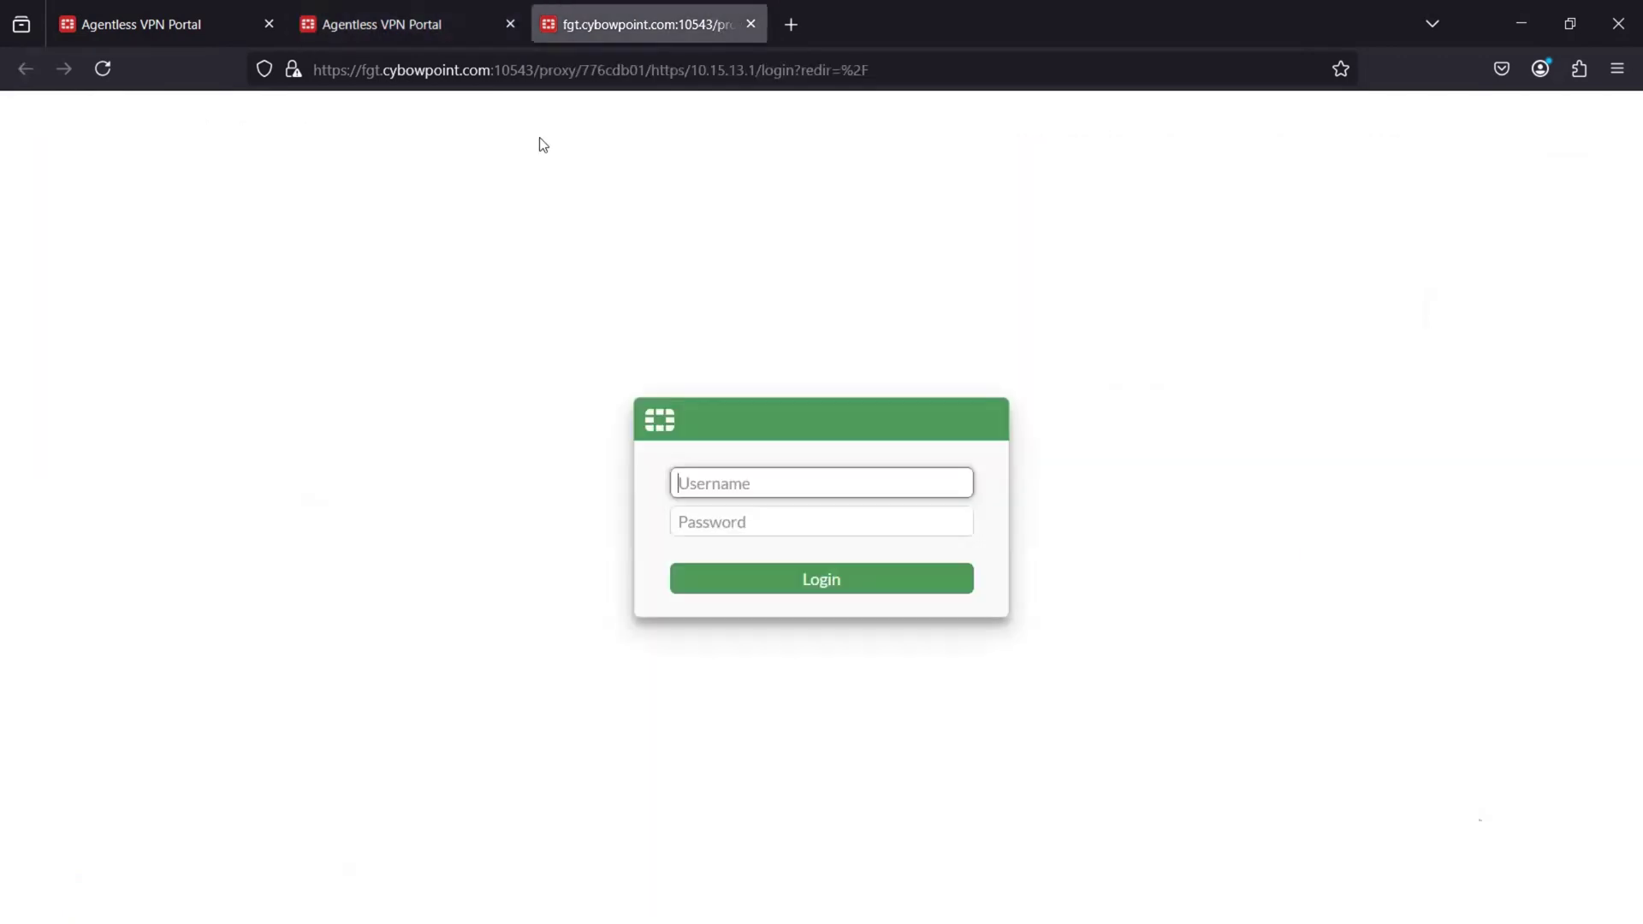
# - Launch the FortiGate SSH bookmark from the portal and log in with the admin account's password
pyautogui.click(418, 18)
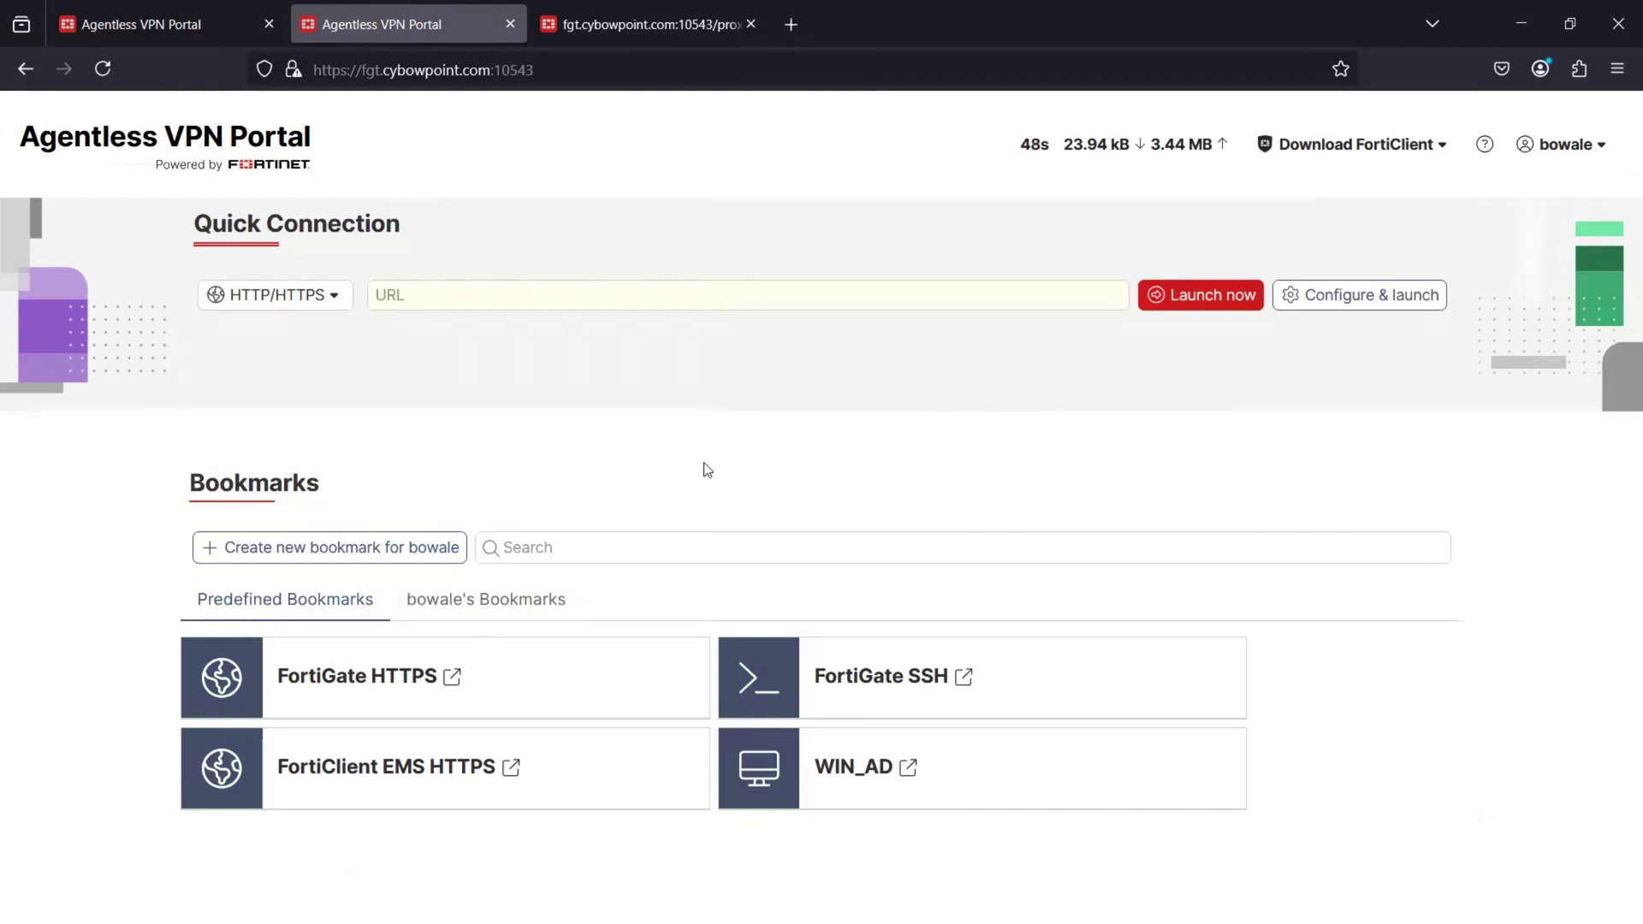
pyautogui.click(897, 663)
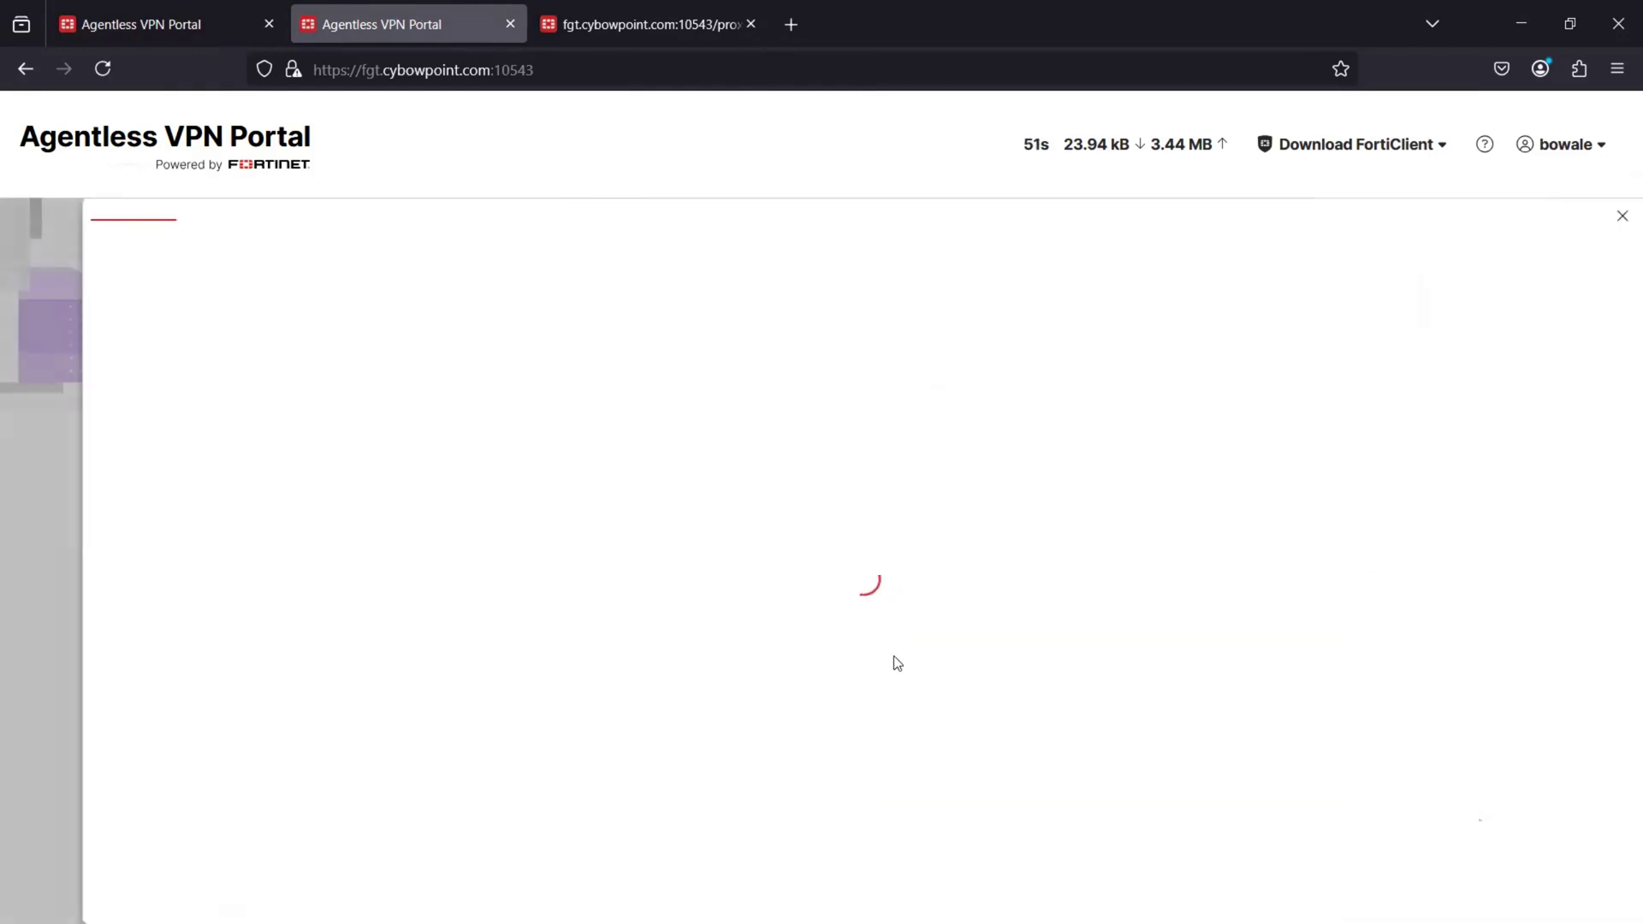
pyautogui.click(393, 298)
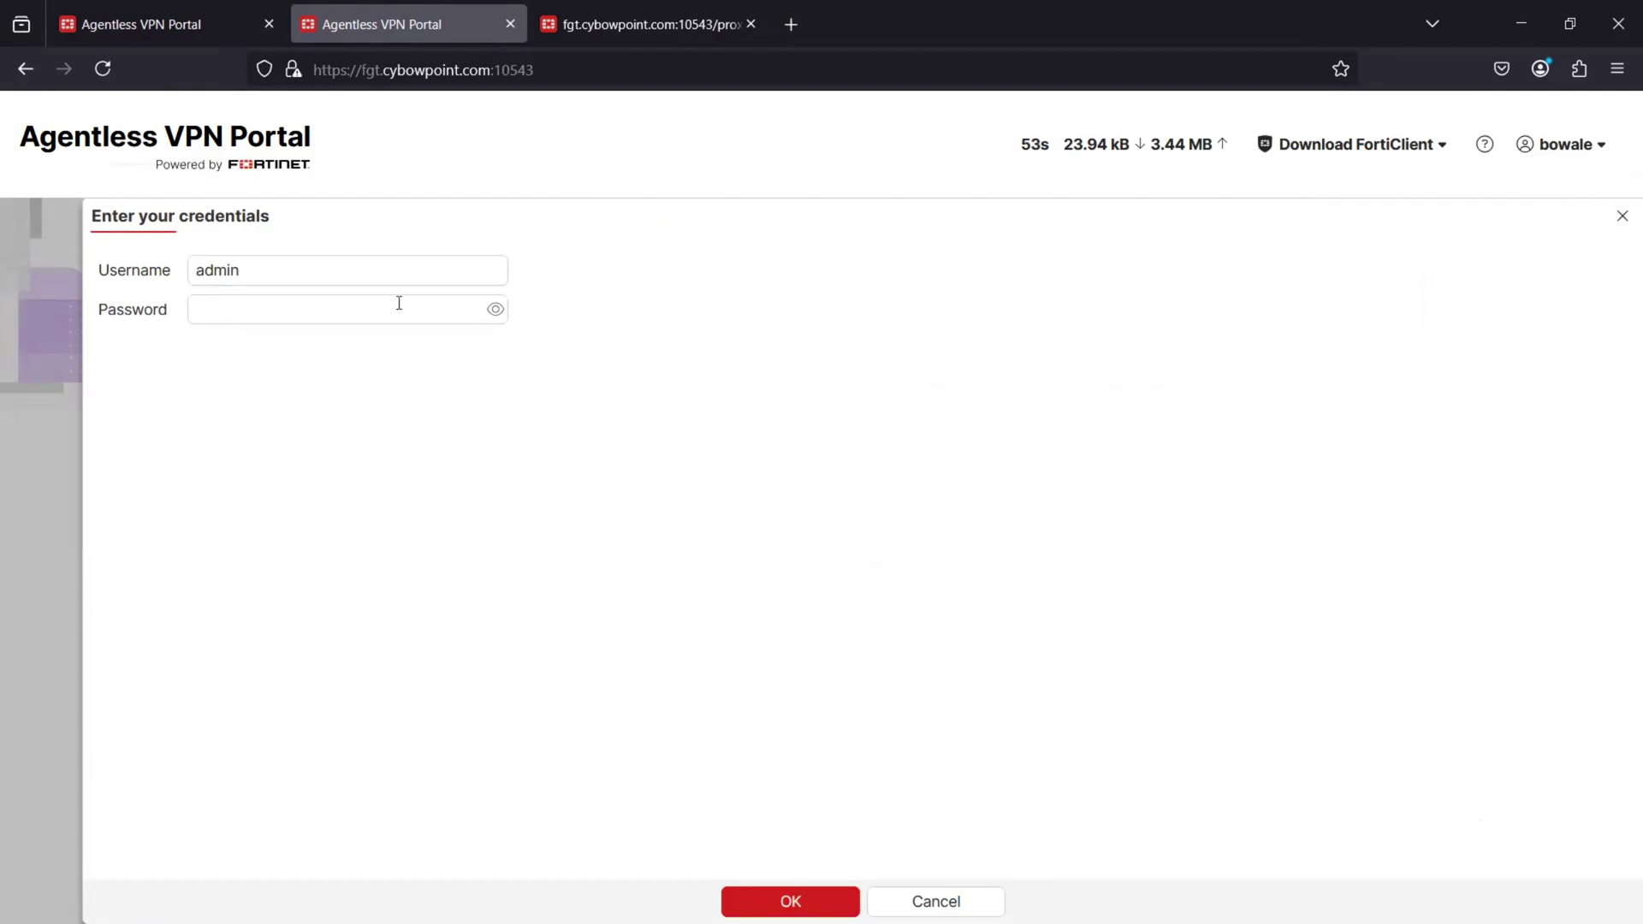
pyautogui.write('*****')
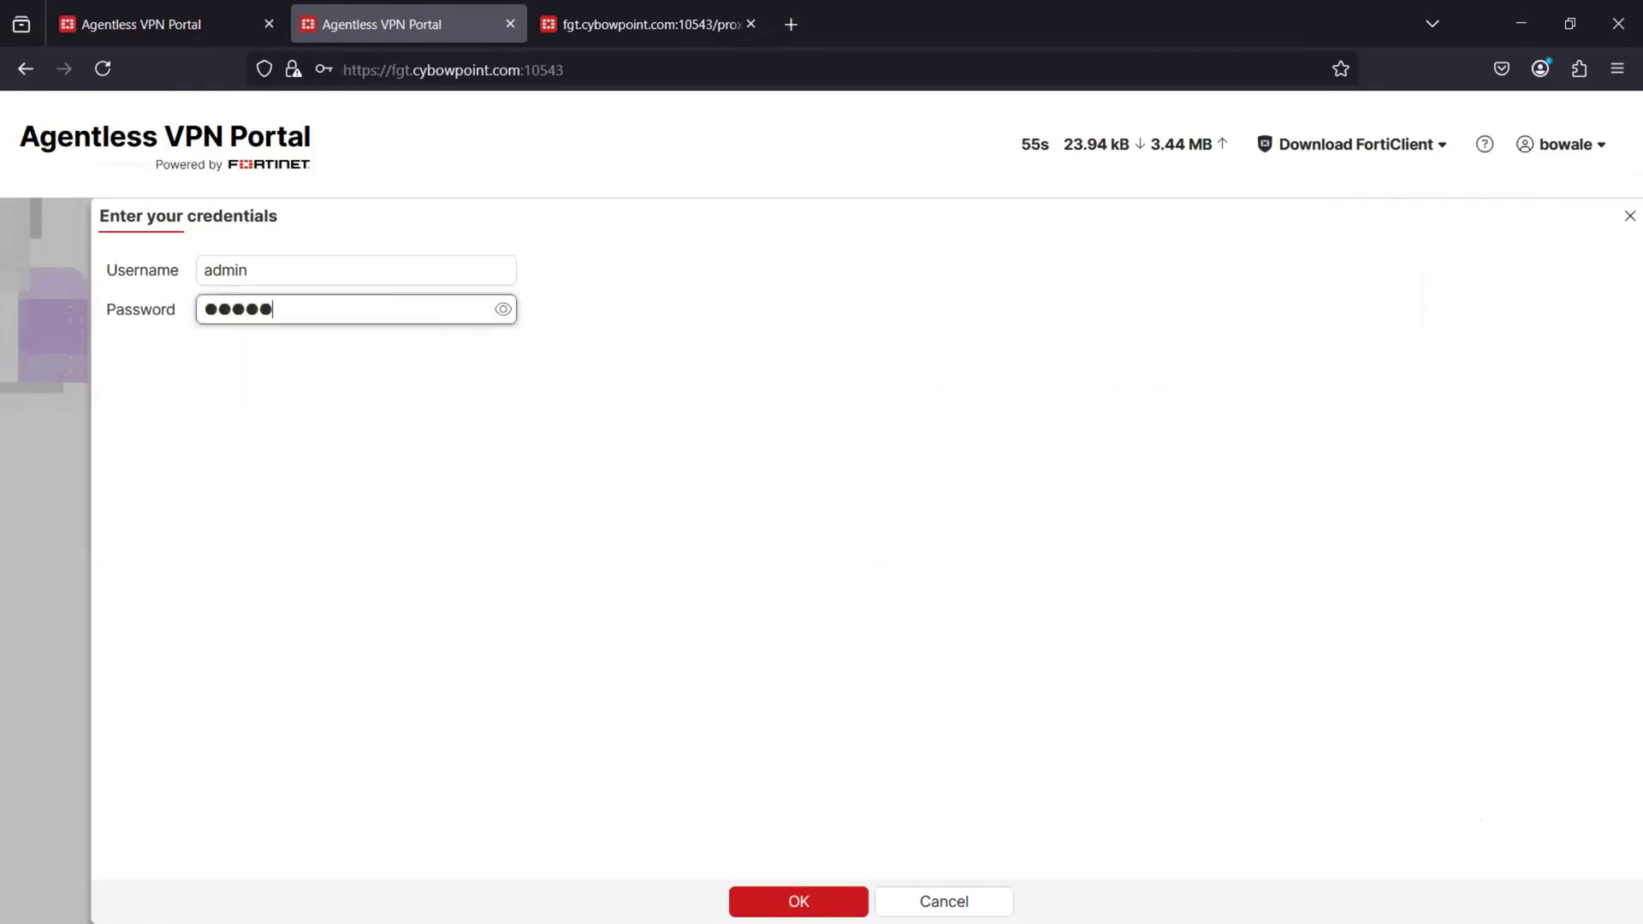
pyautogui.press('Return')
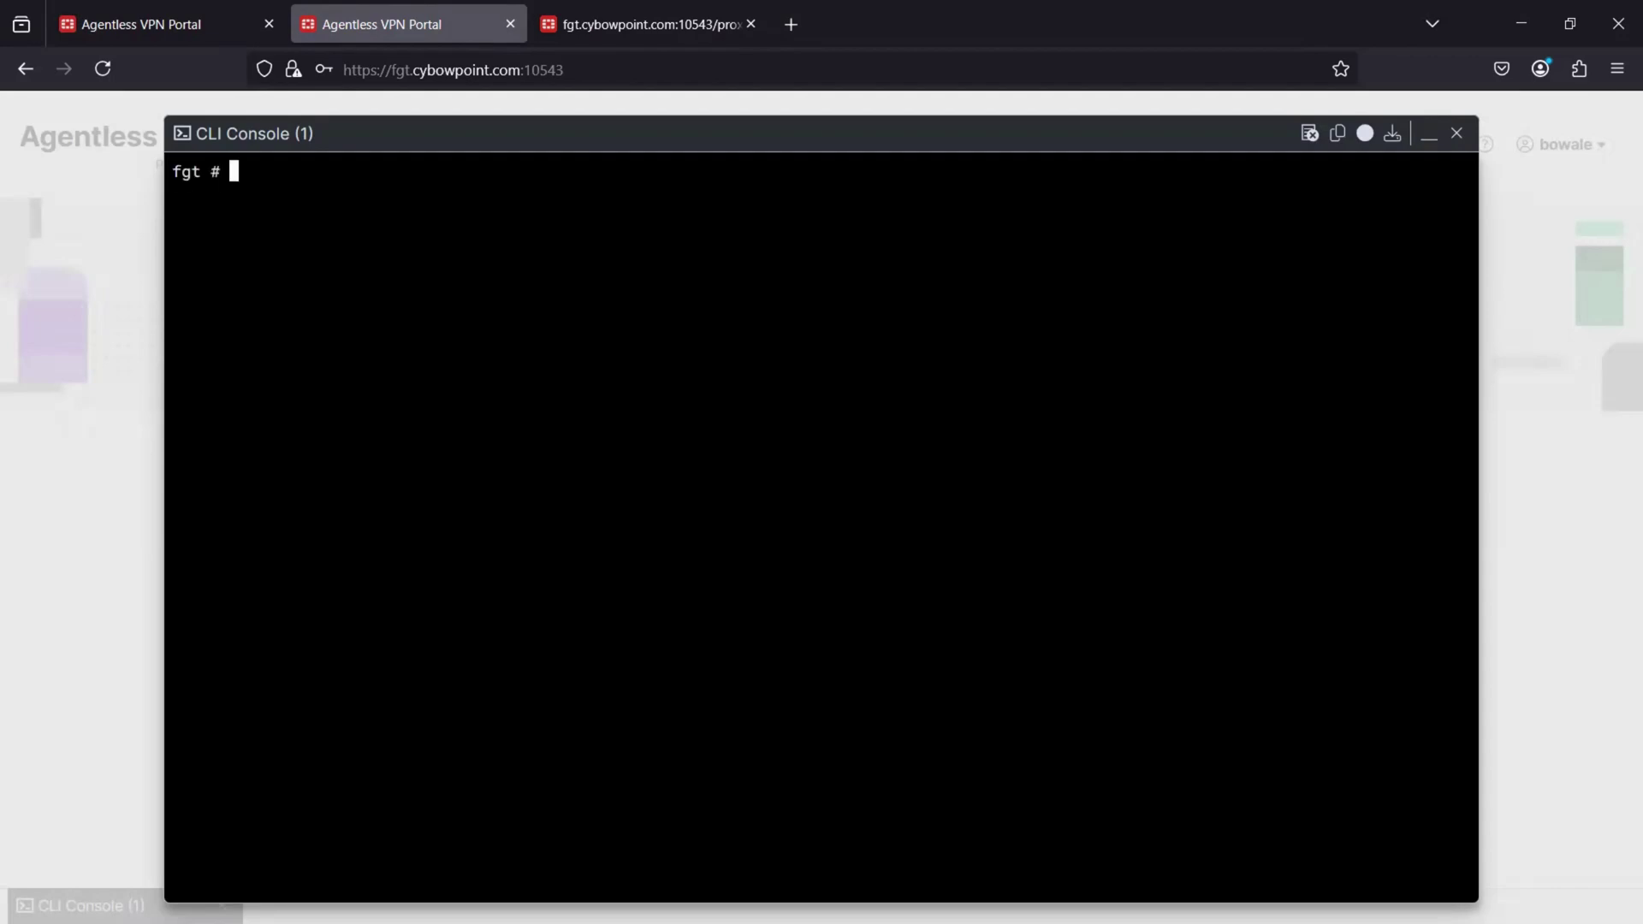
# - Run "show system interface" in the FortiGate CLI console, review the interface configuration, and minimize the console
pyautogui.write('show system interface')
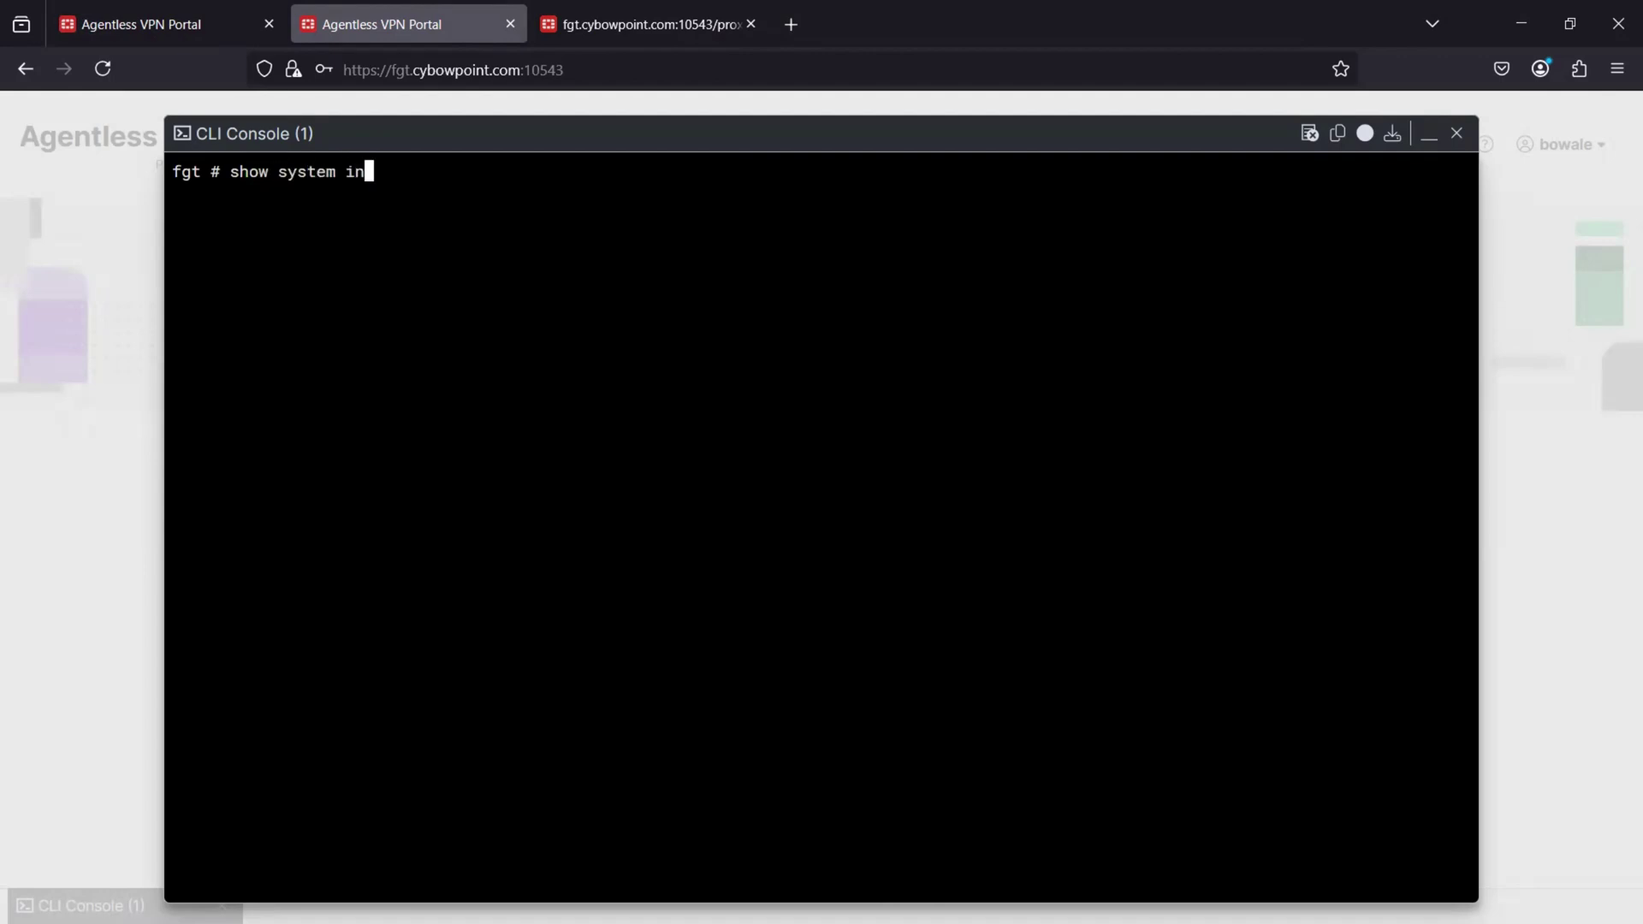
pyautogui.press('Return')
pyautogui.click(212, 33)
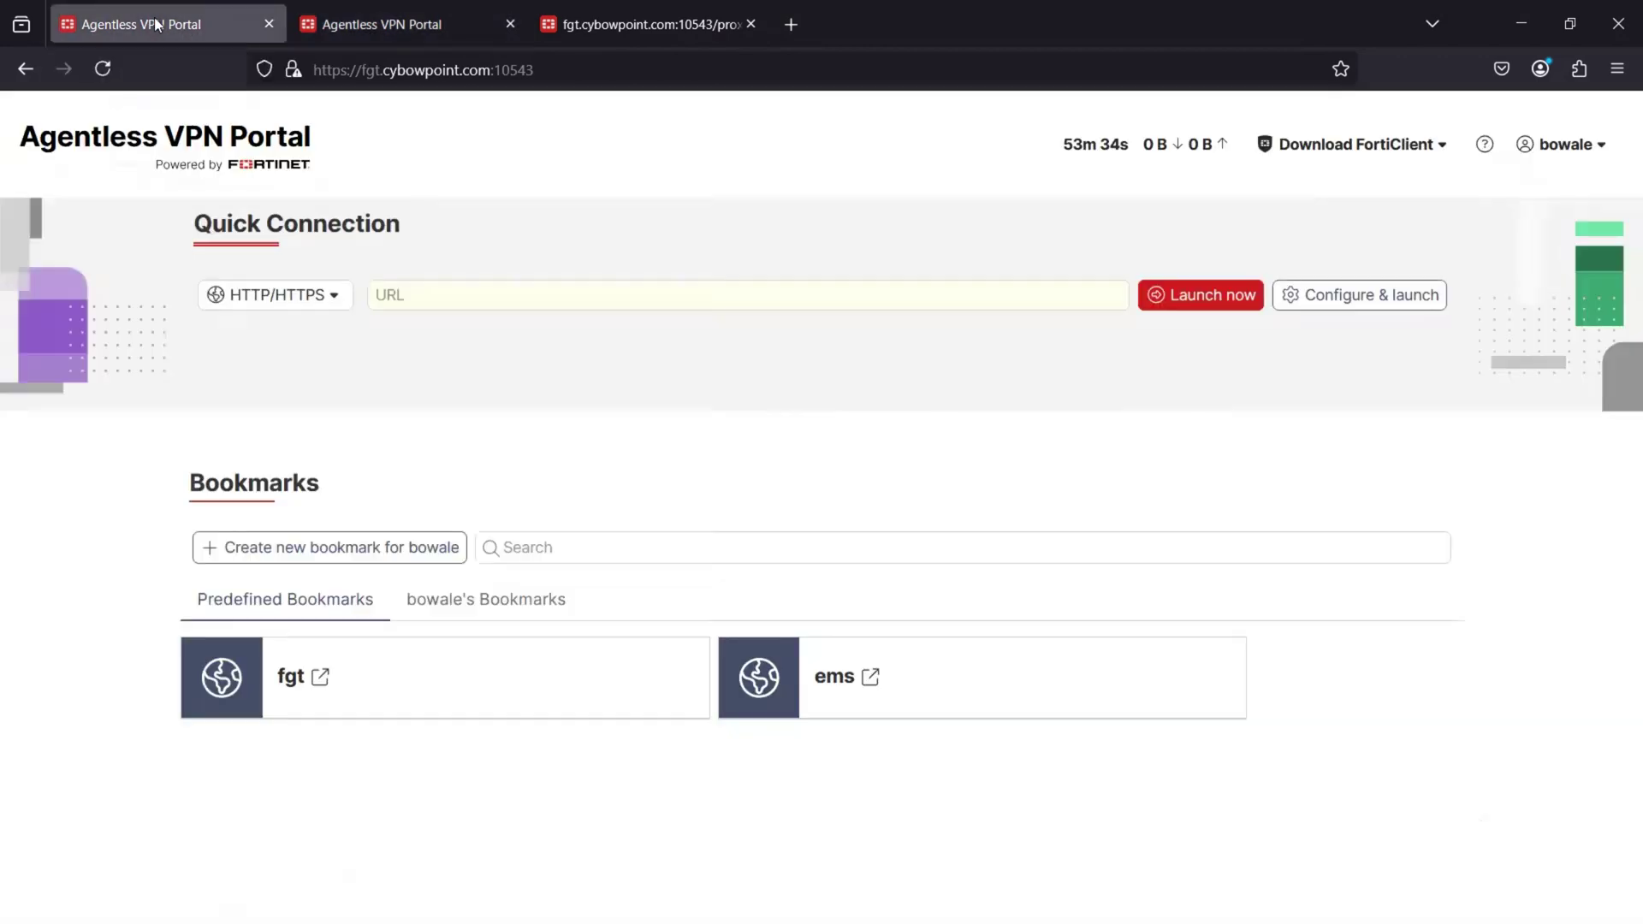
pyautogui.click(382, 24)
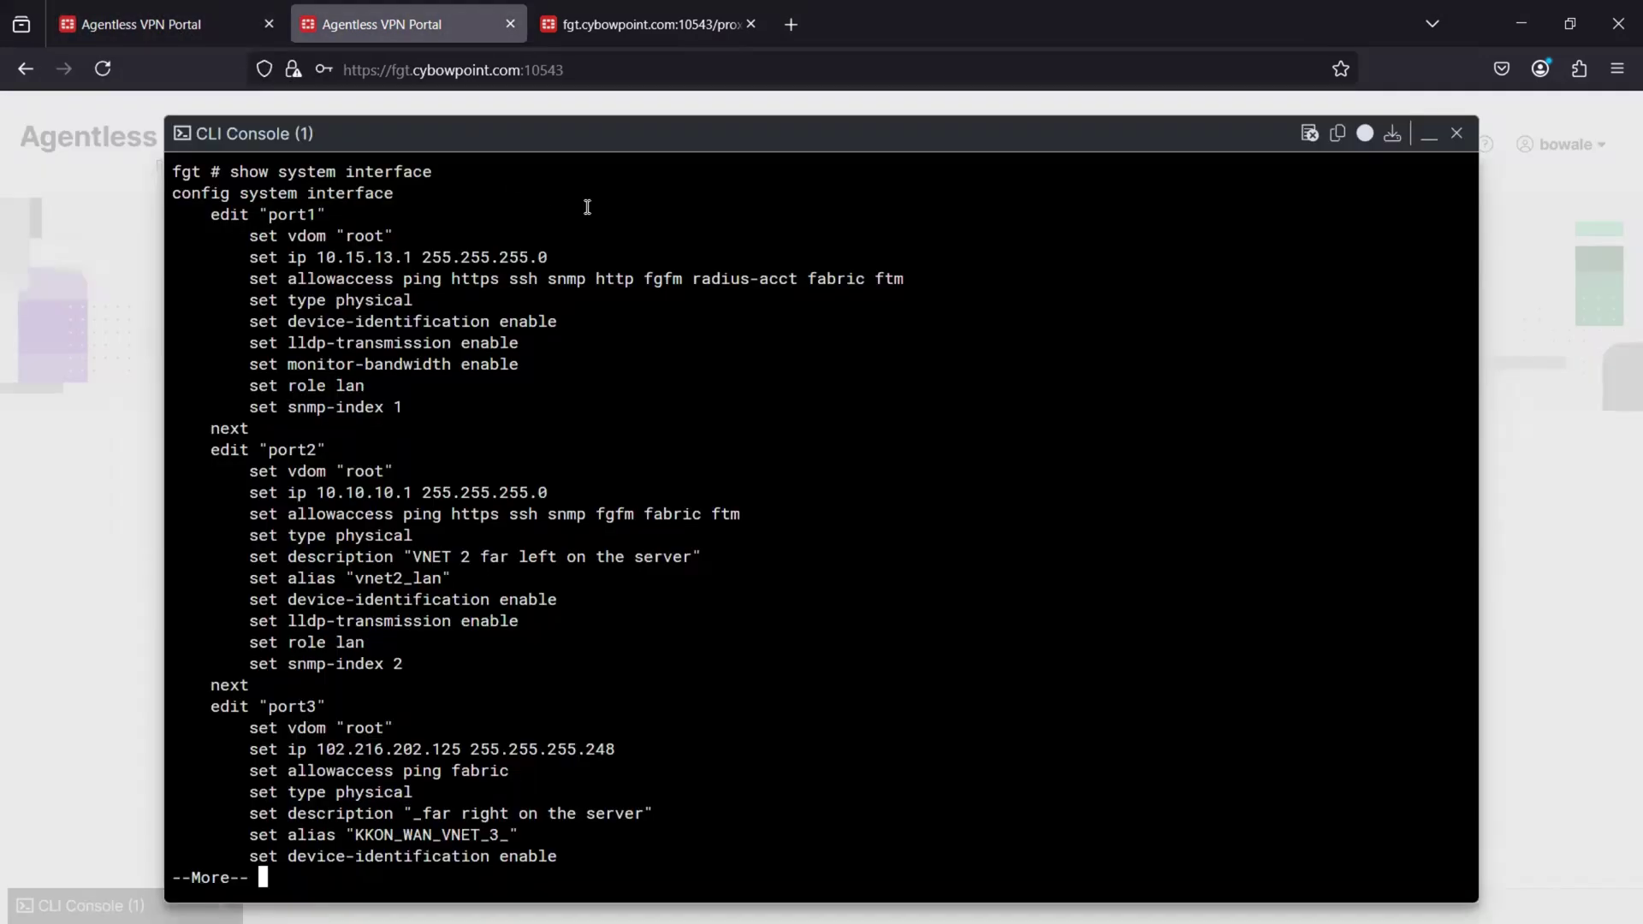
pyautogui.click(1426, 133)
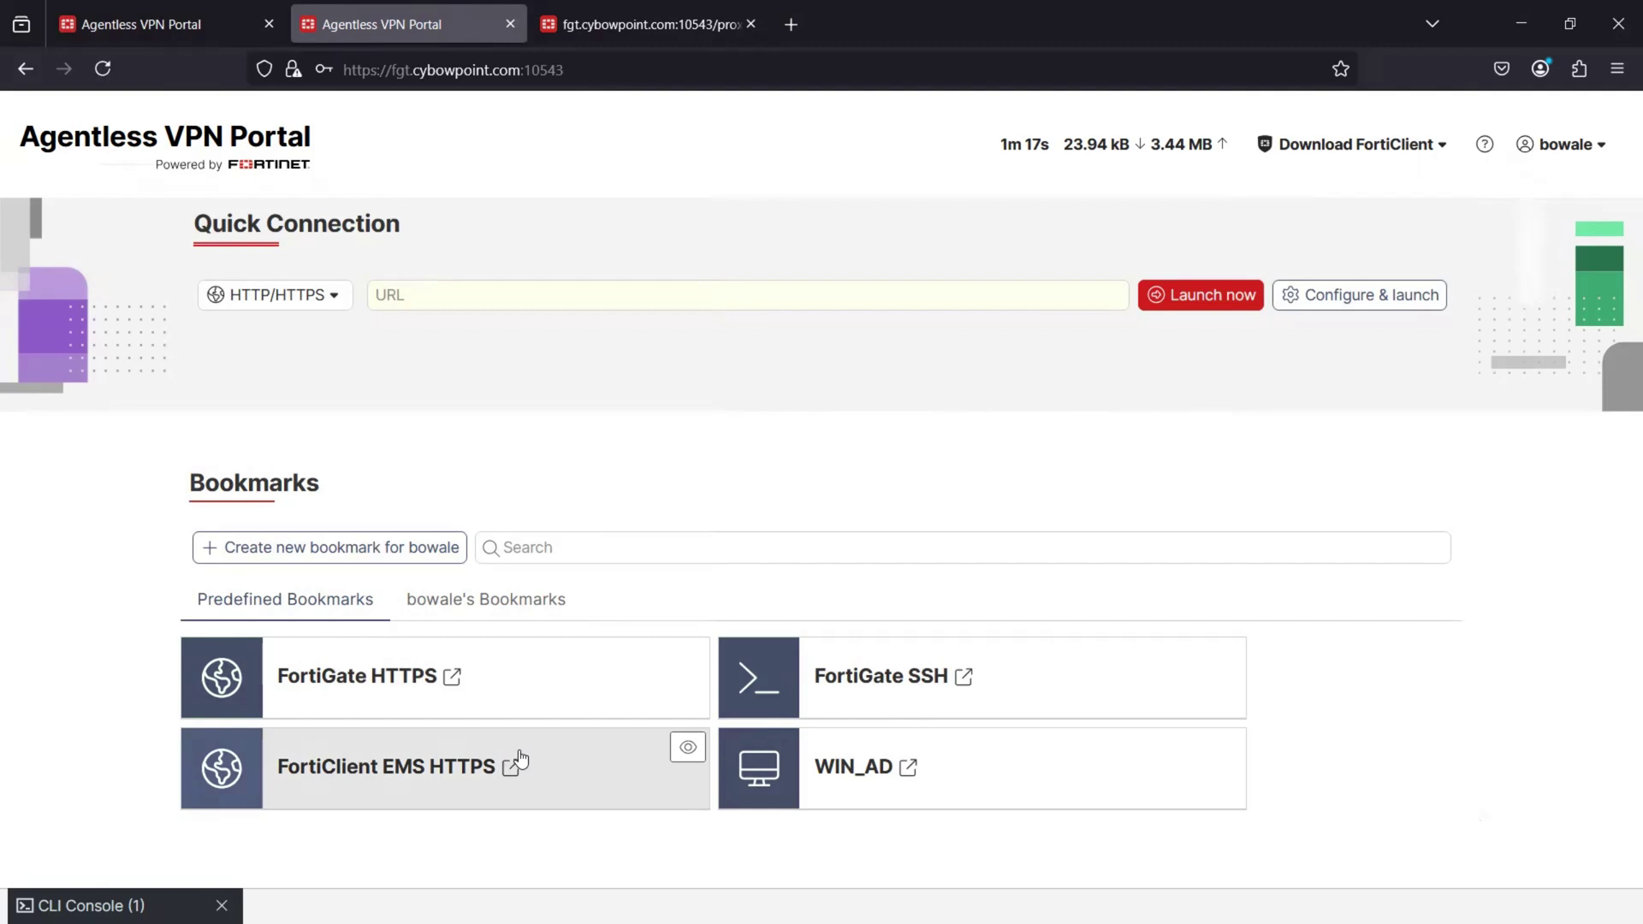
# - Test the first remote user's access to the FortiClient EMS HTTPS and WIN_AD bookmarks, and return to the portal
pyautogui.click(470, 764)
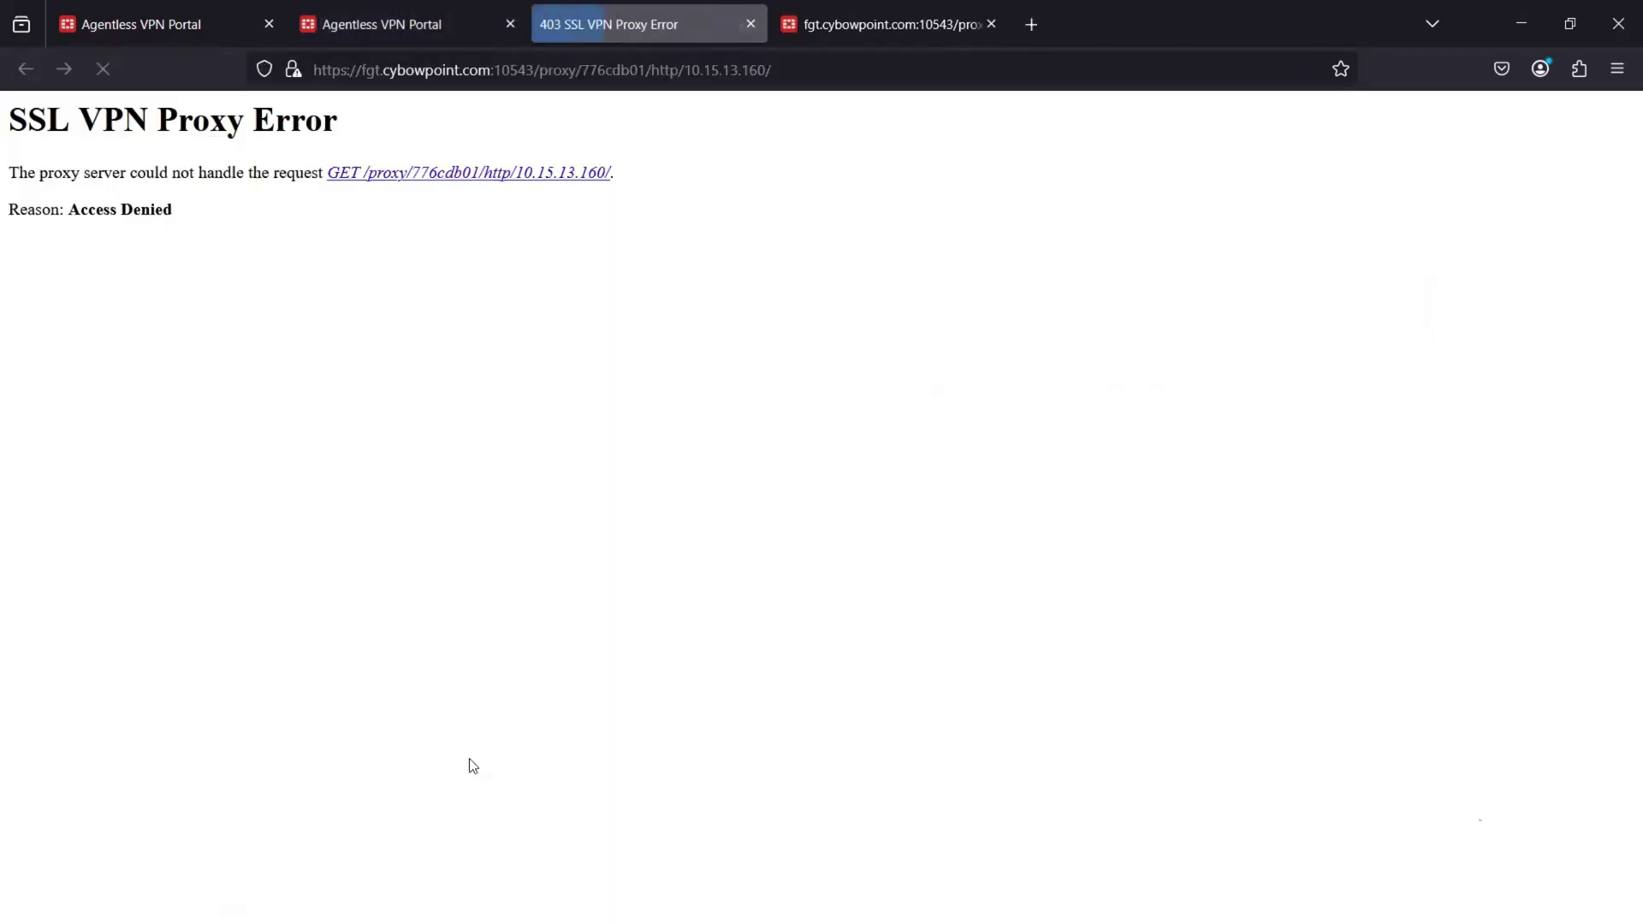
pyautogui.moveTo(645, 176); pyautogui.dragTo(183, 217)
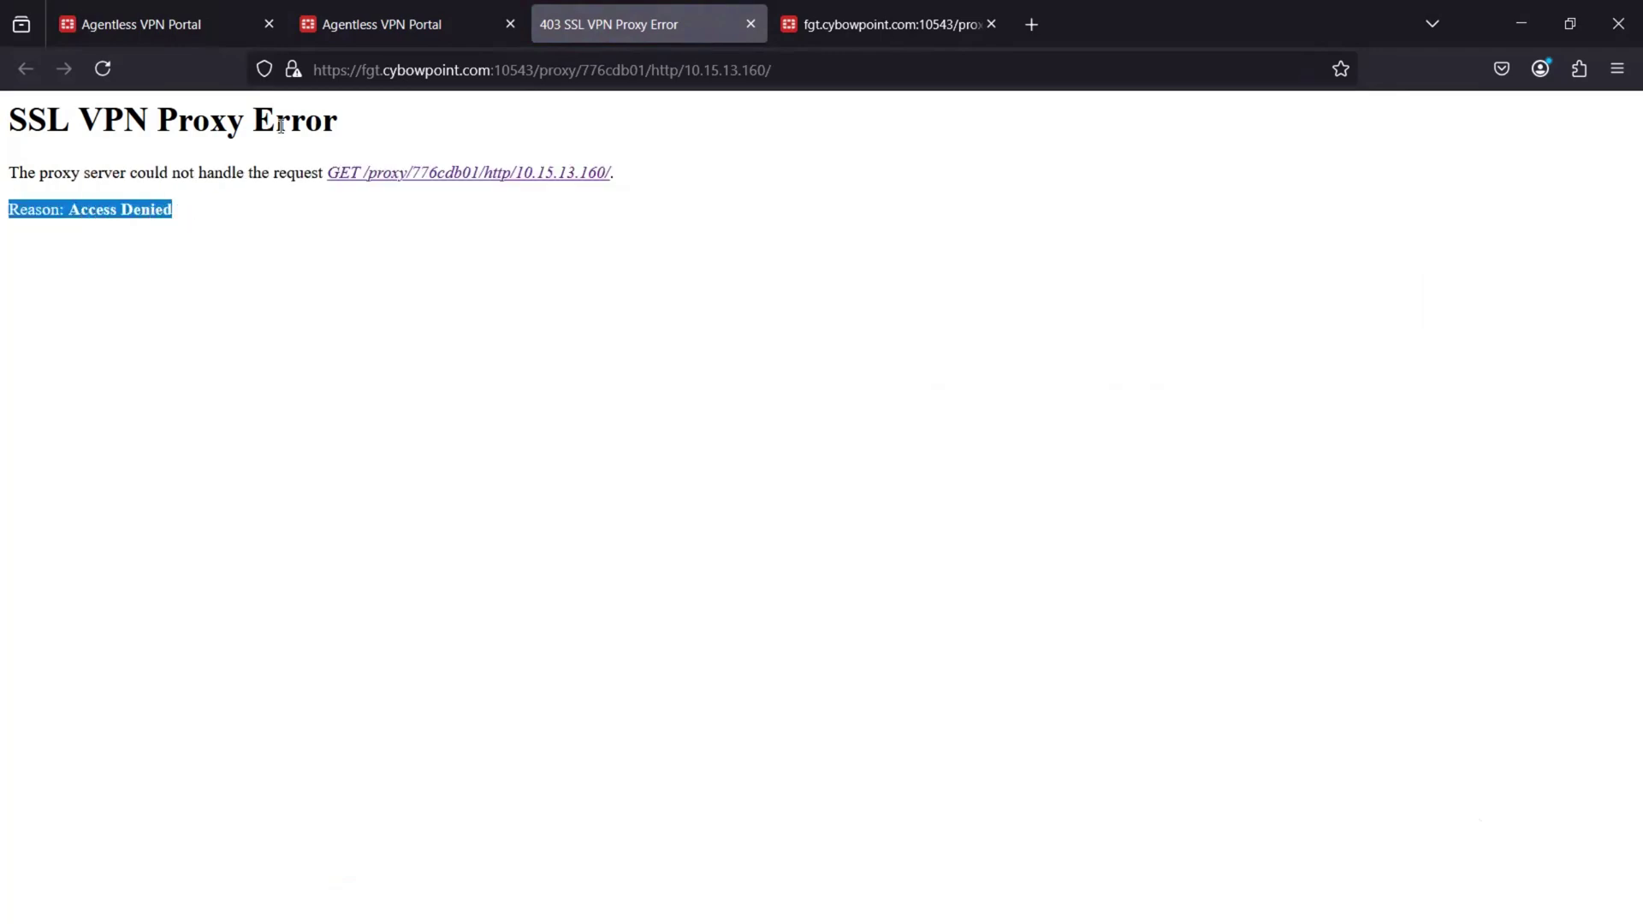
pyautogui.click(385, 24)
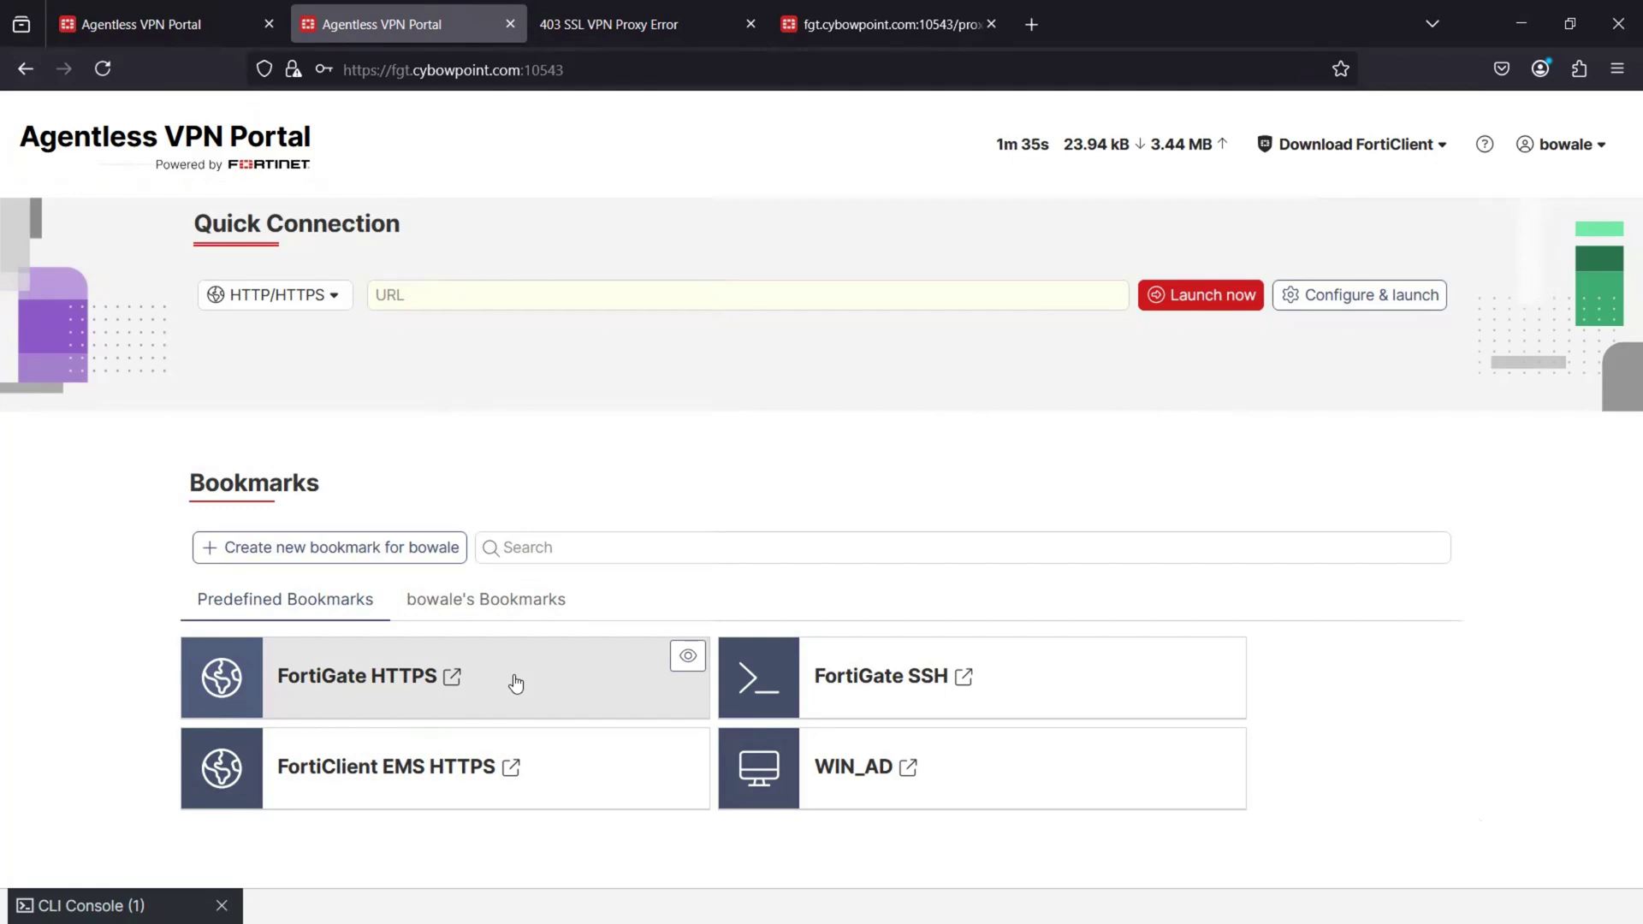
pyautogui.click(807, 788)
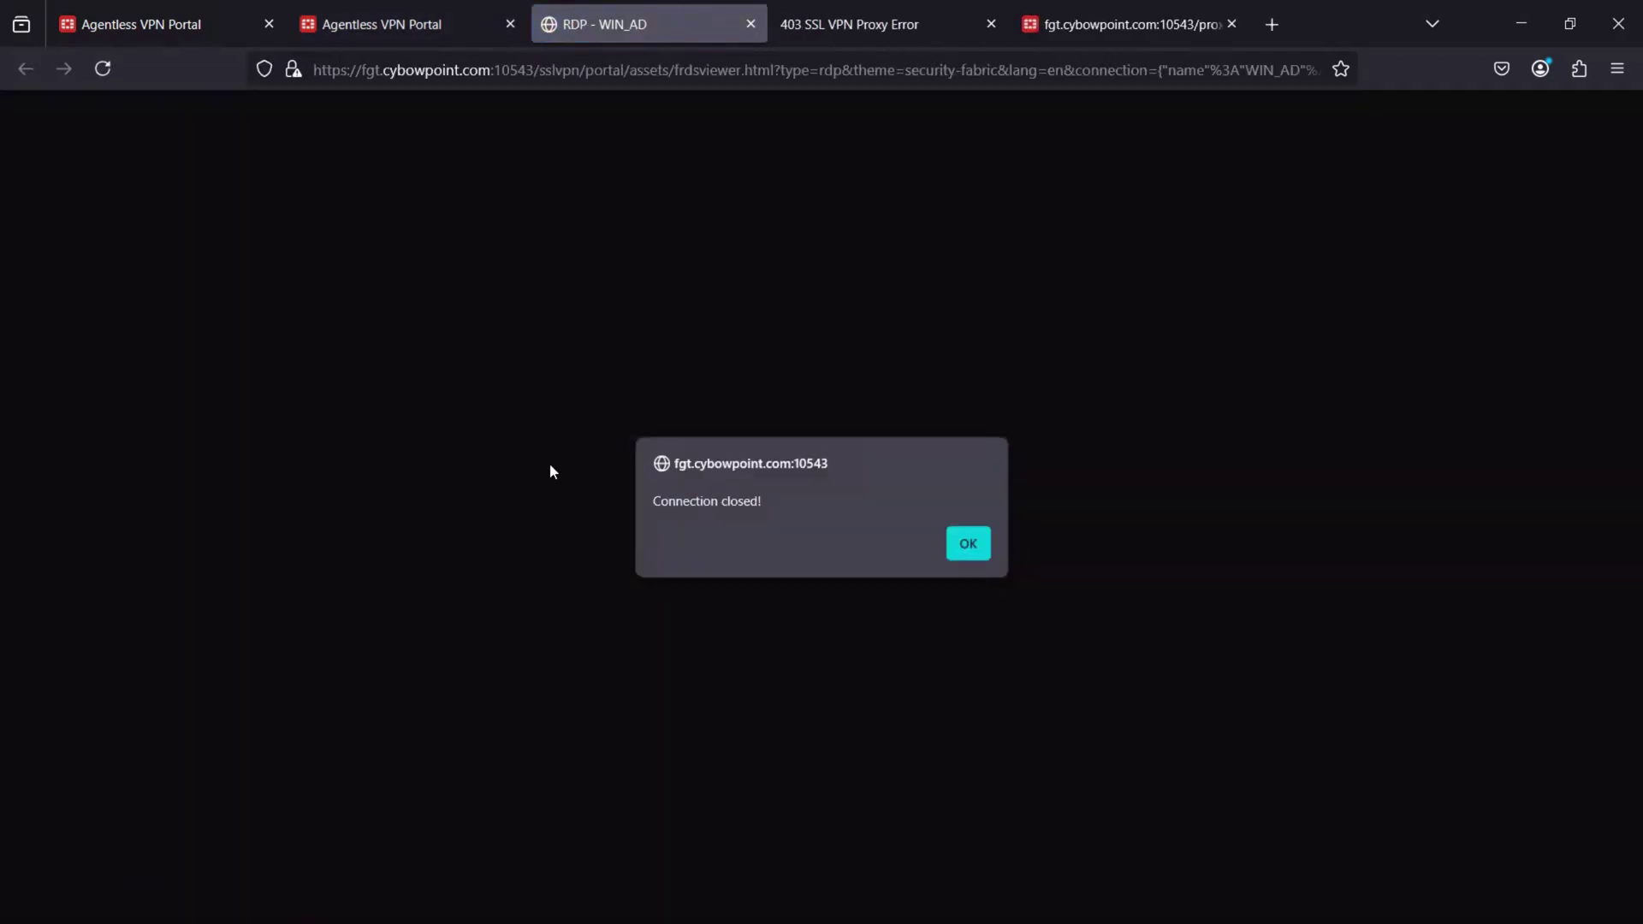
pyautogui.click(967, 545)
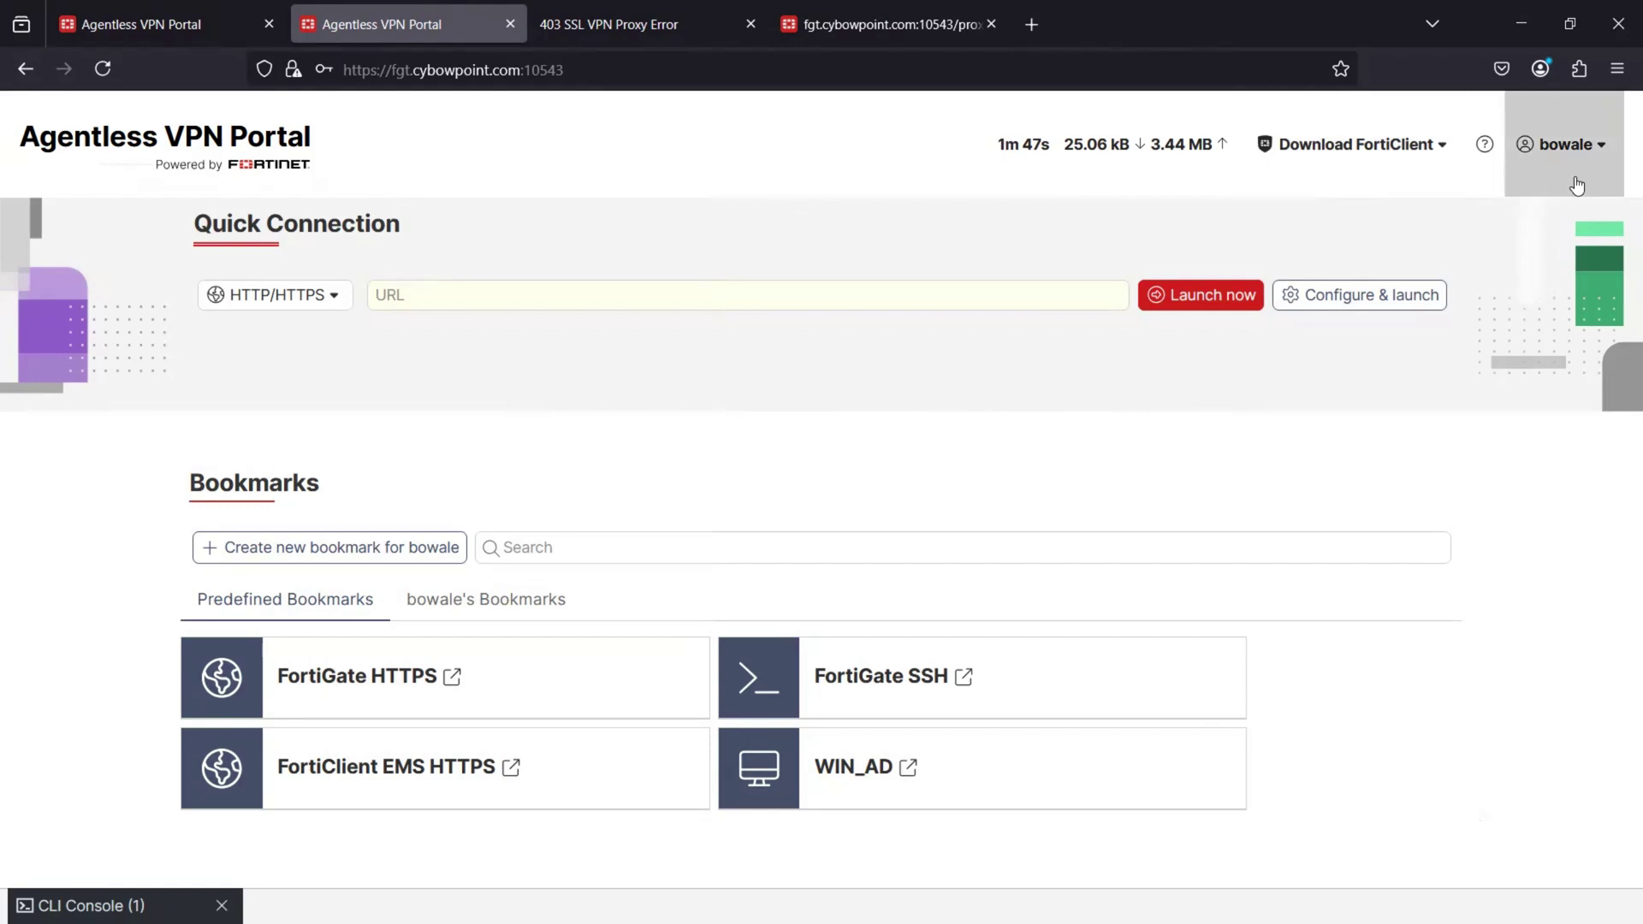
# - Log out of the Agentless VPN Portal and log in with the second remote user's username and password
pyautogui.click(1561, 145)
pyautogui.click(1543, 298)
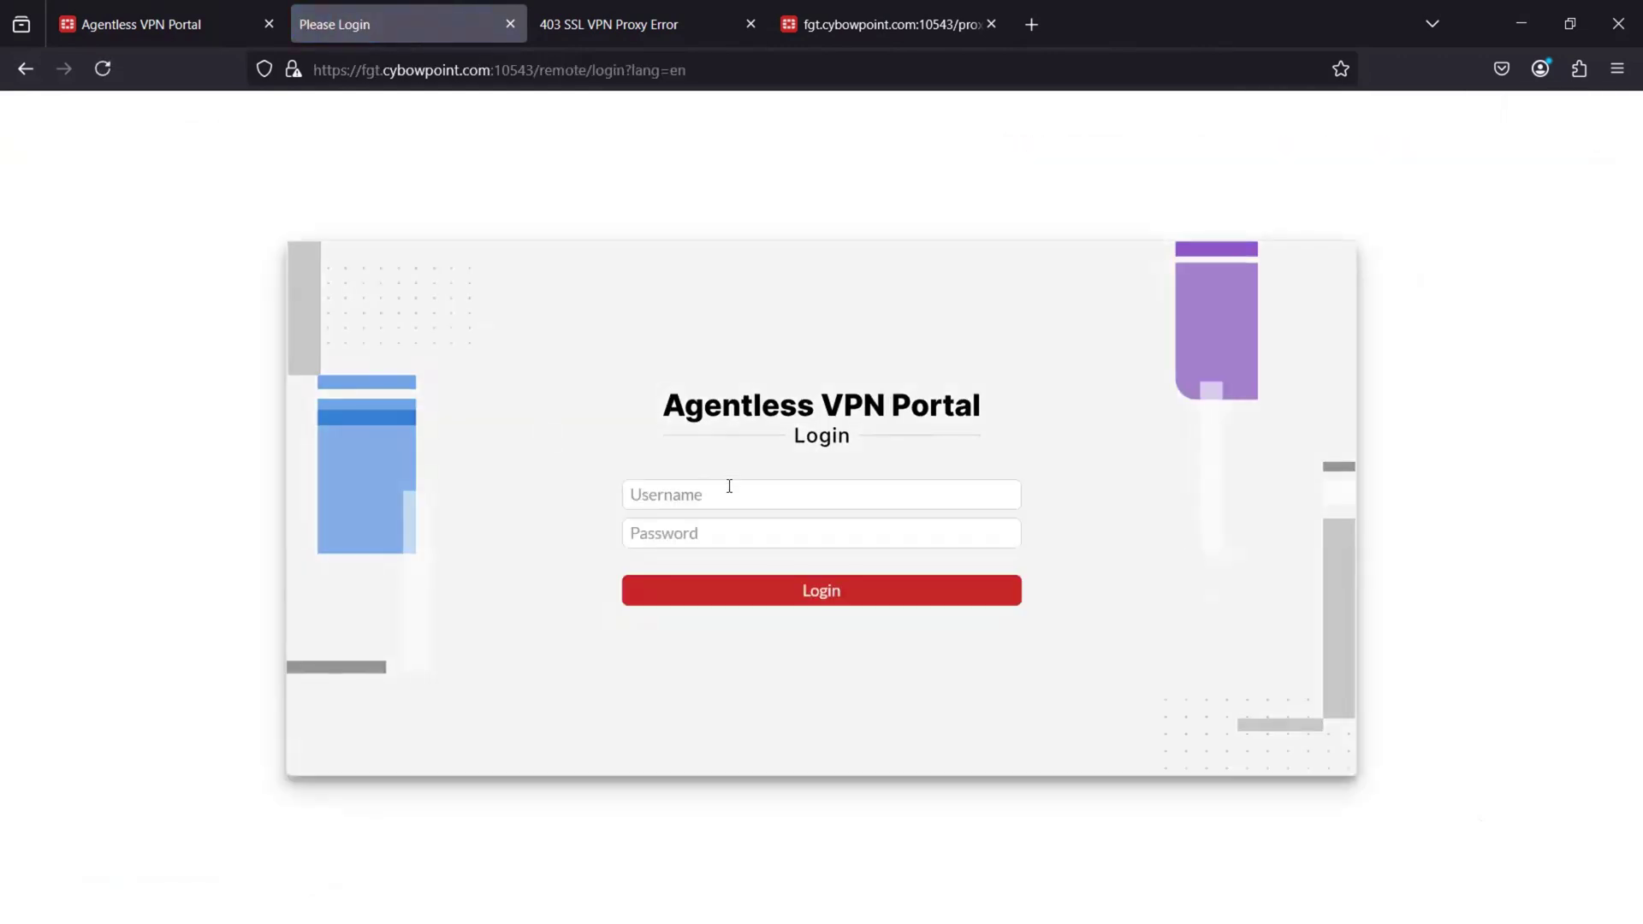
pyautogui.click(729, 488)
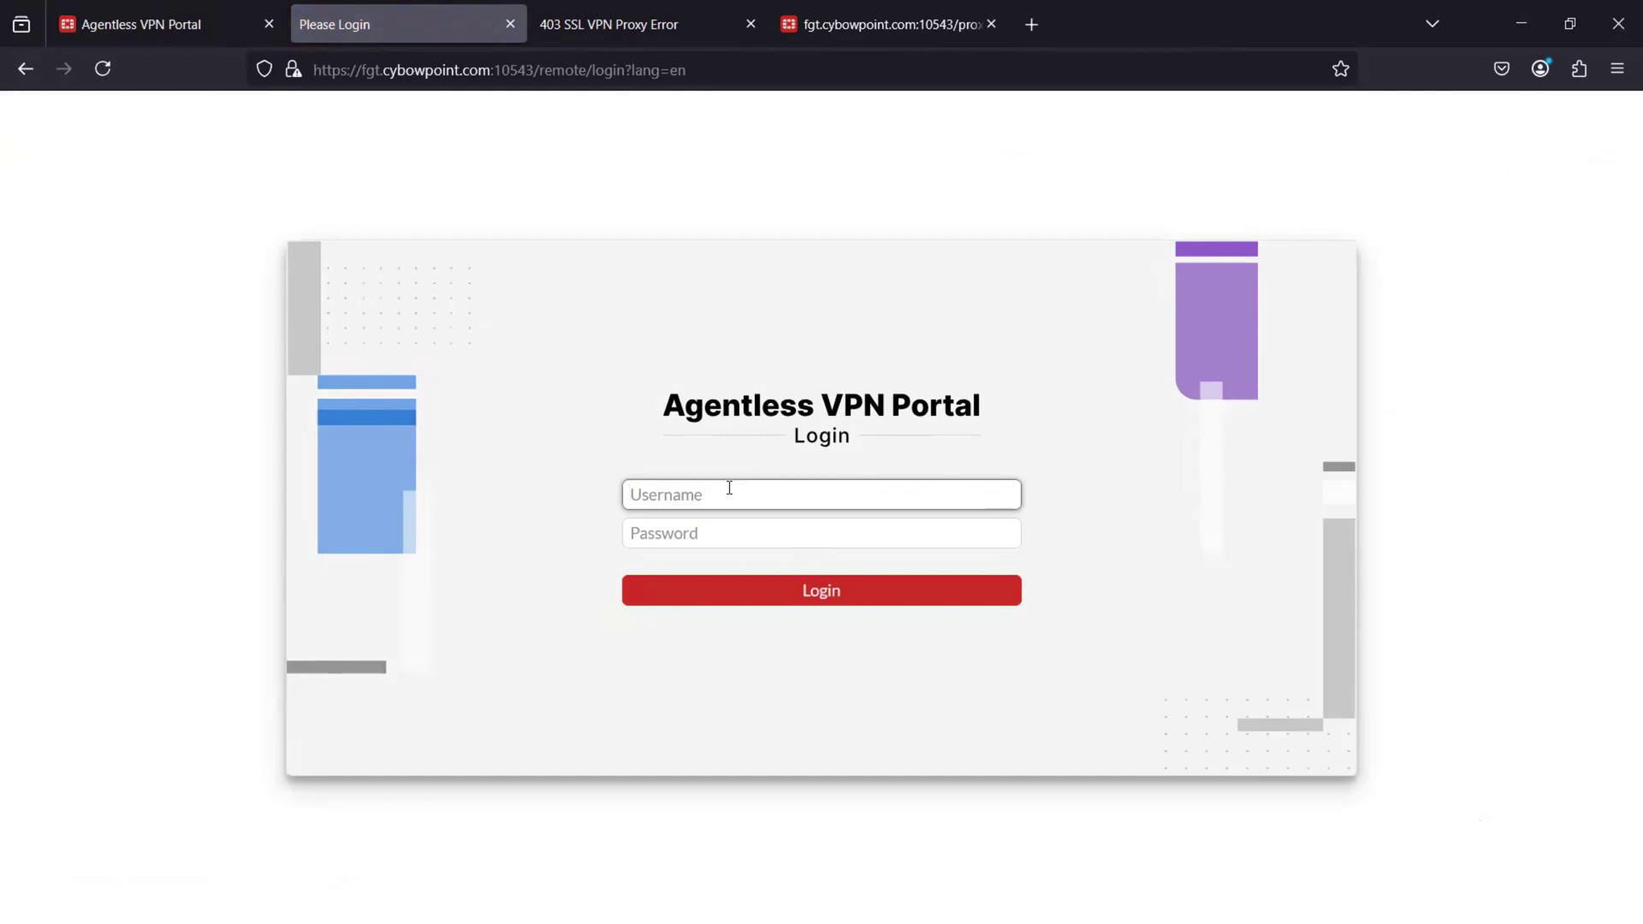
pyautogui.write('david')
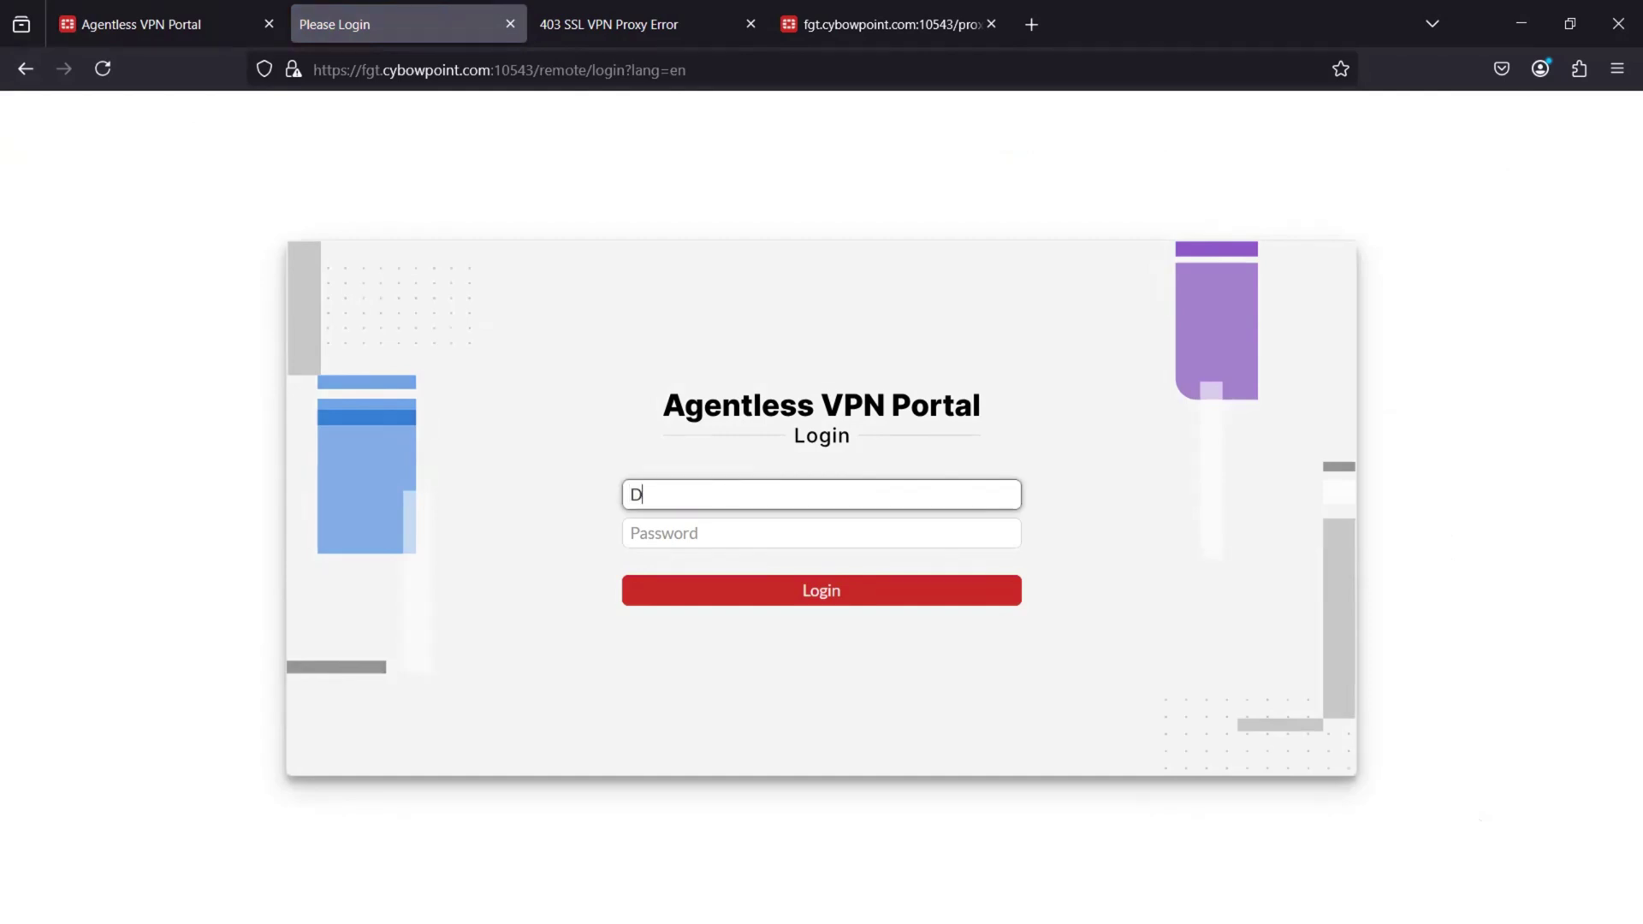
pyautogui.press('Tab')
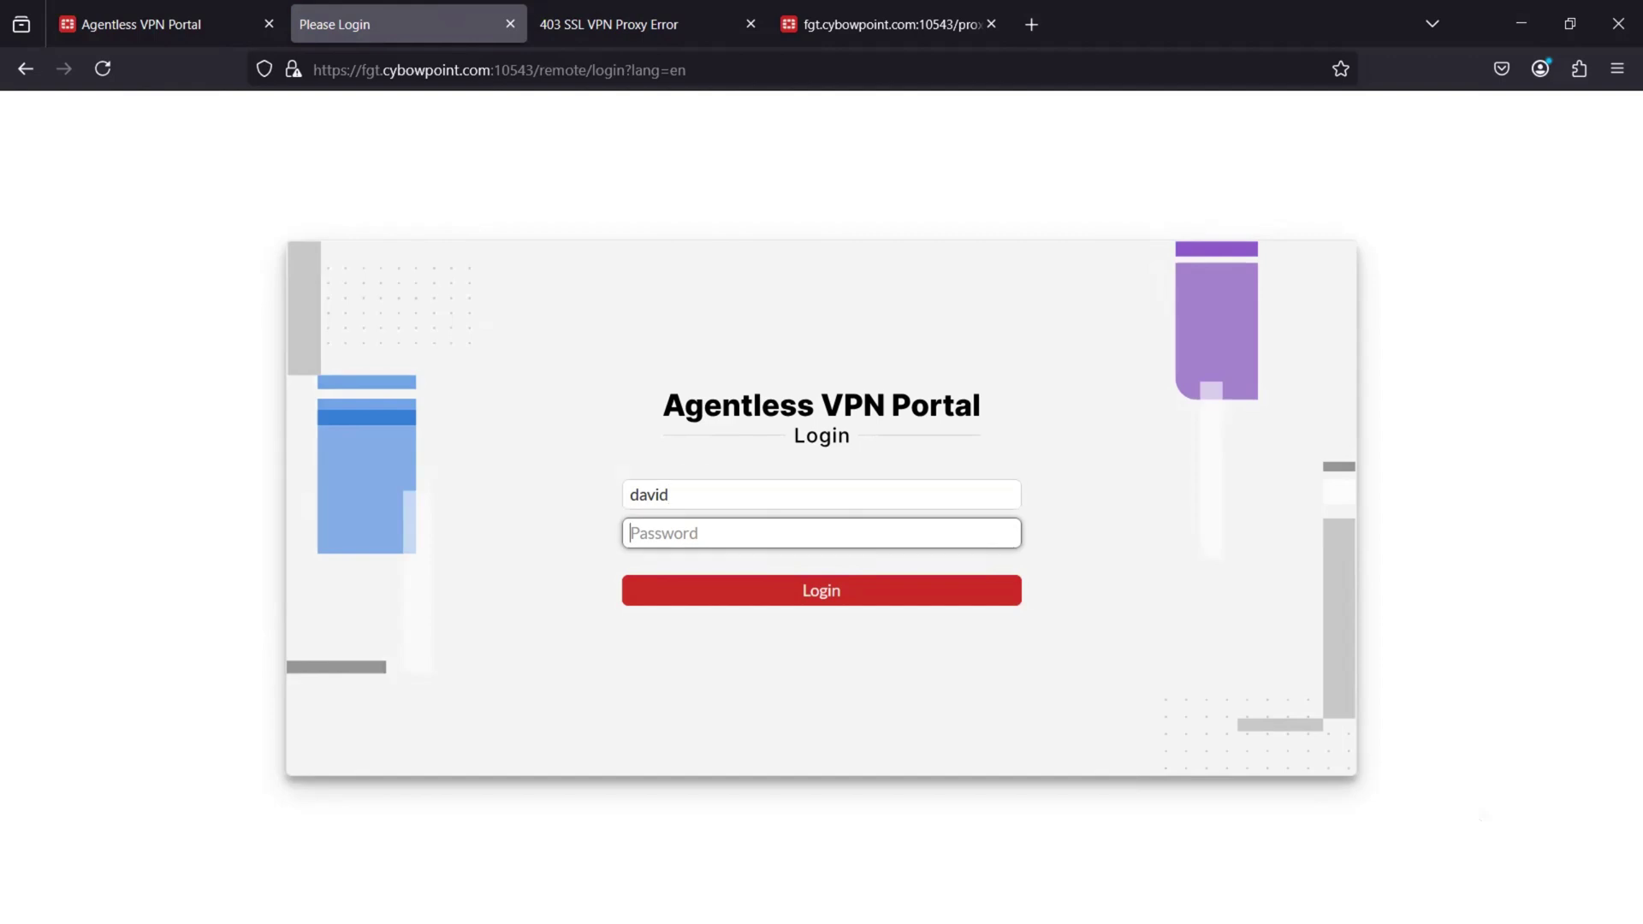
pyautogui.write('********')
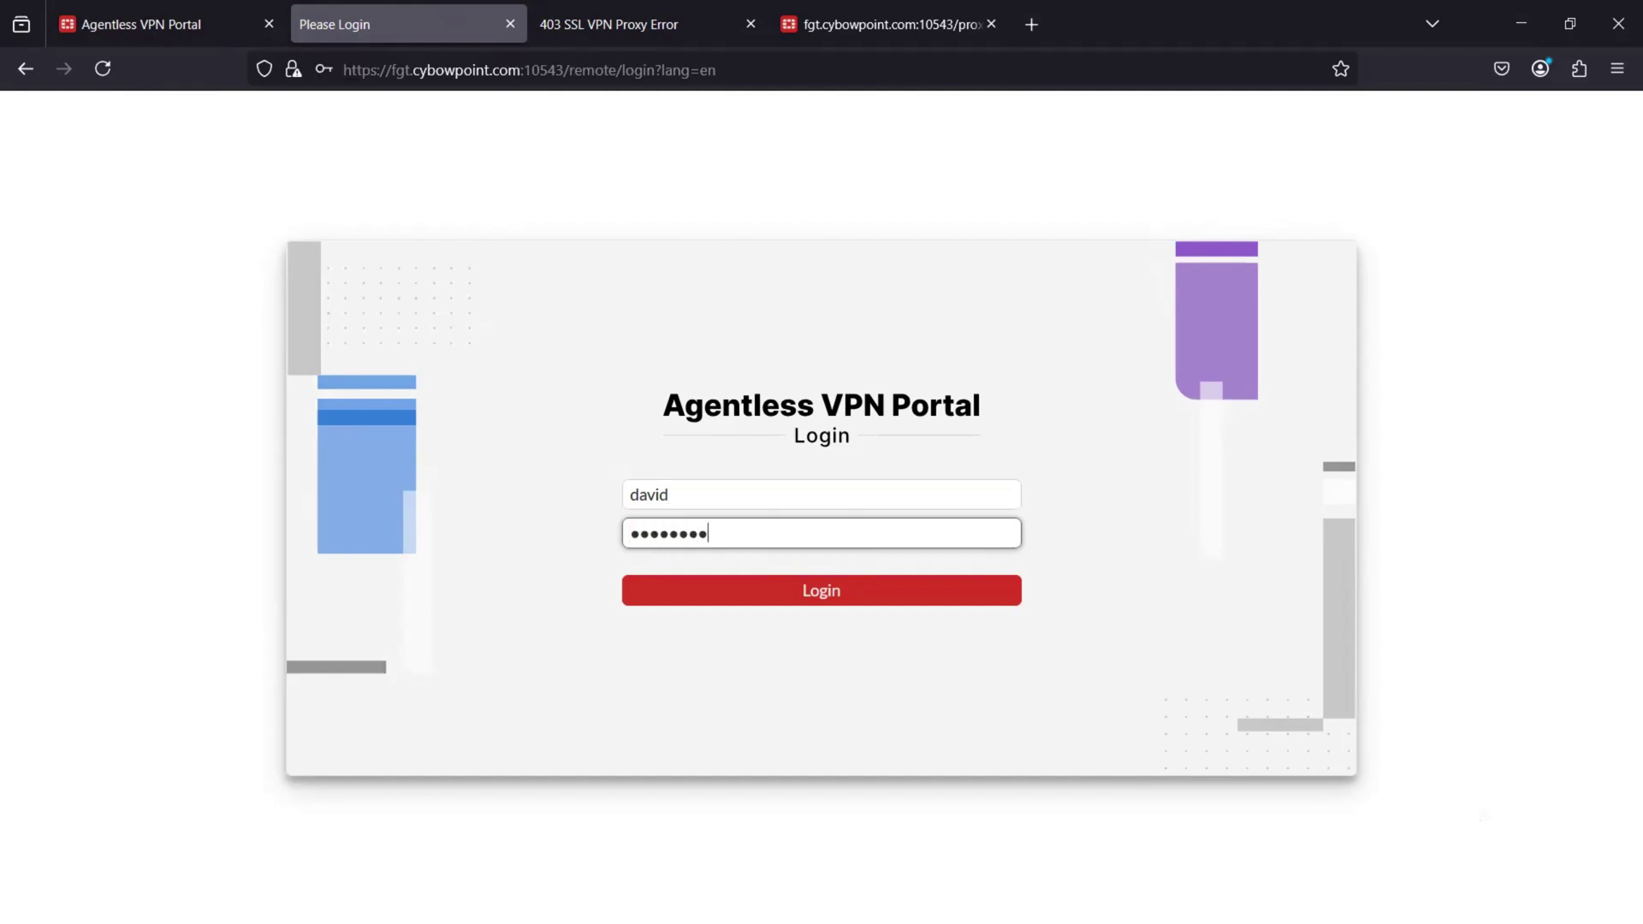
pyautogui.write('****')
pyautogui.press('Return')
pyautogui.click(638, 287)
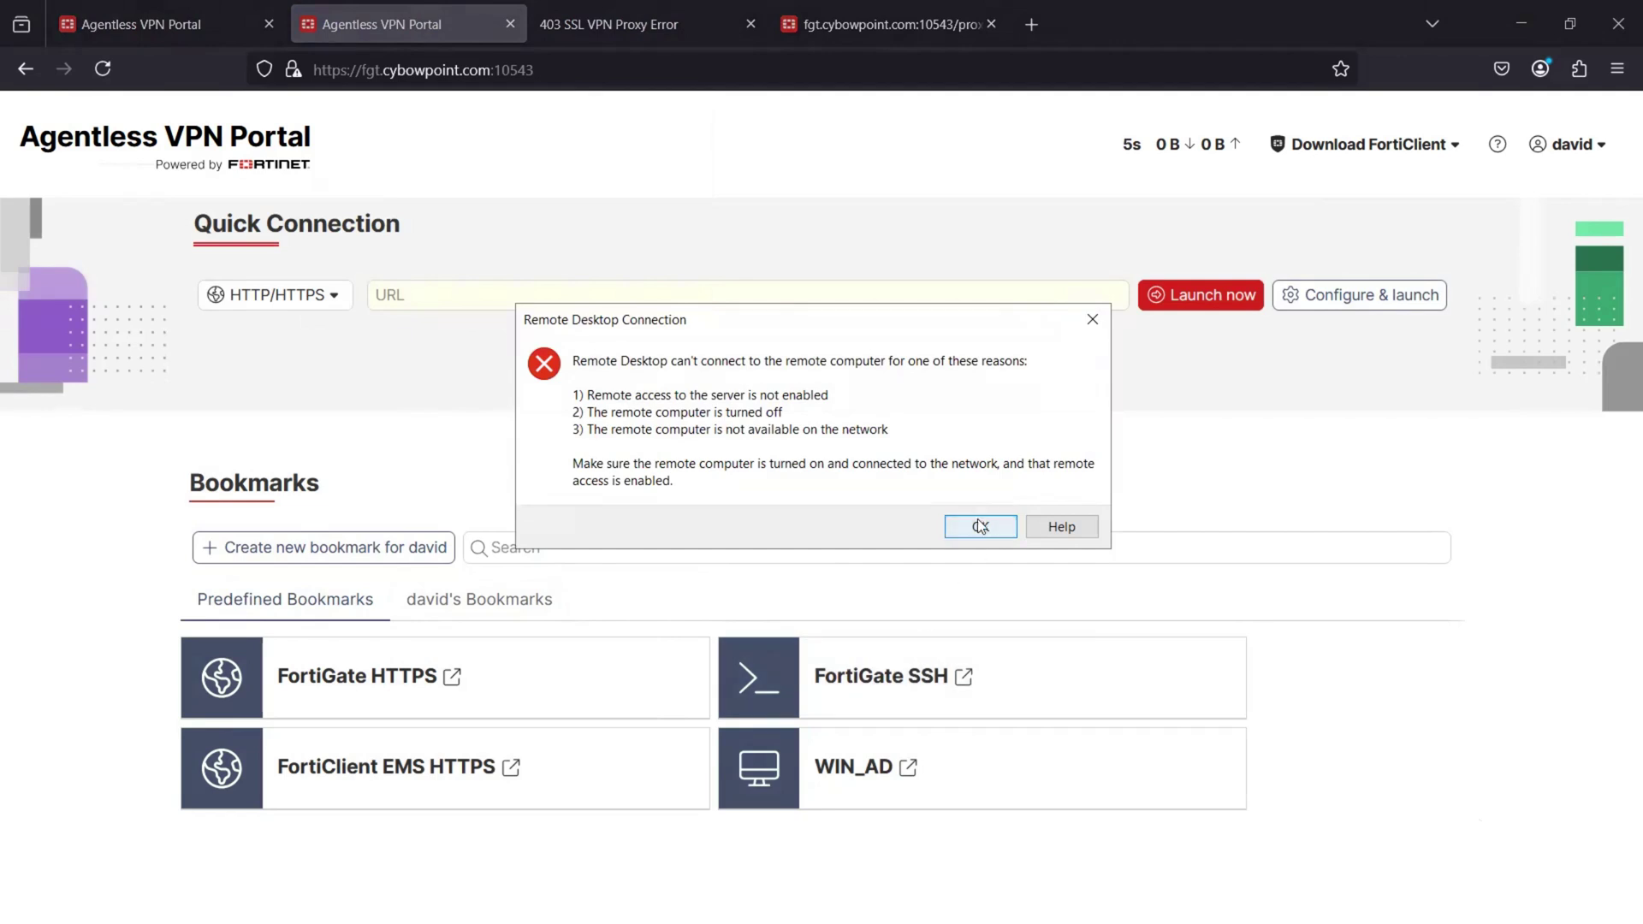
# - Clear away the Remote Desktop Connection windows and test the FortiGate HTTPS bookmark as the second remote user
pyautogui.click(976, 532)
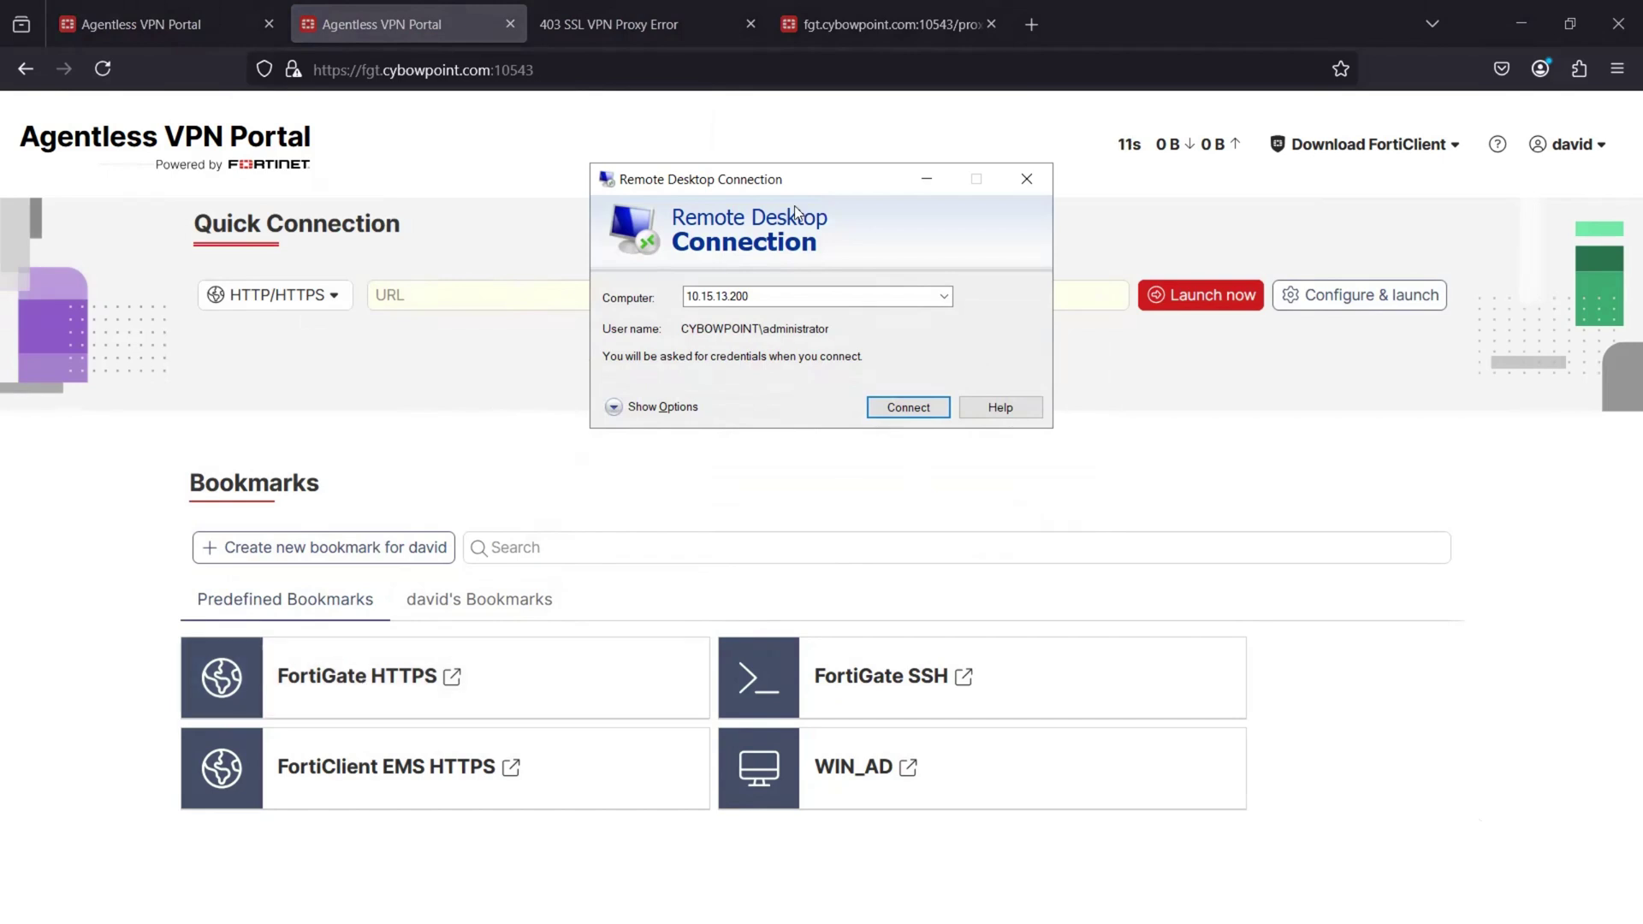
pyautogui.click(927, 179)
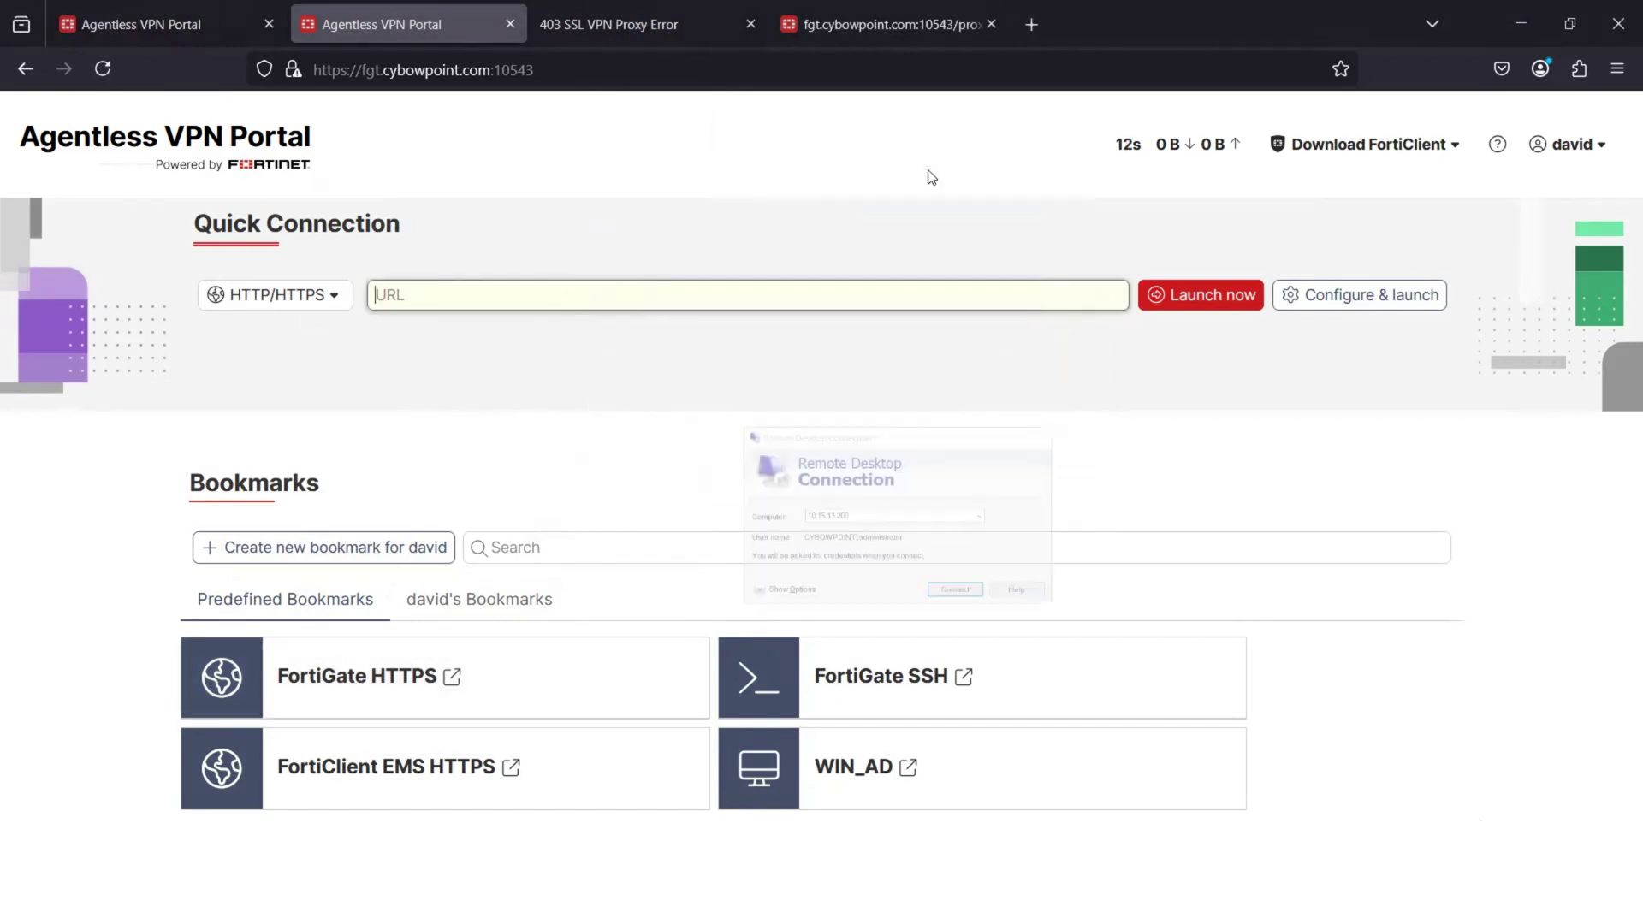
pyautogui.click(428, 690)
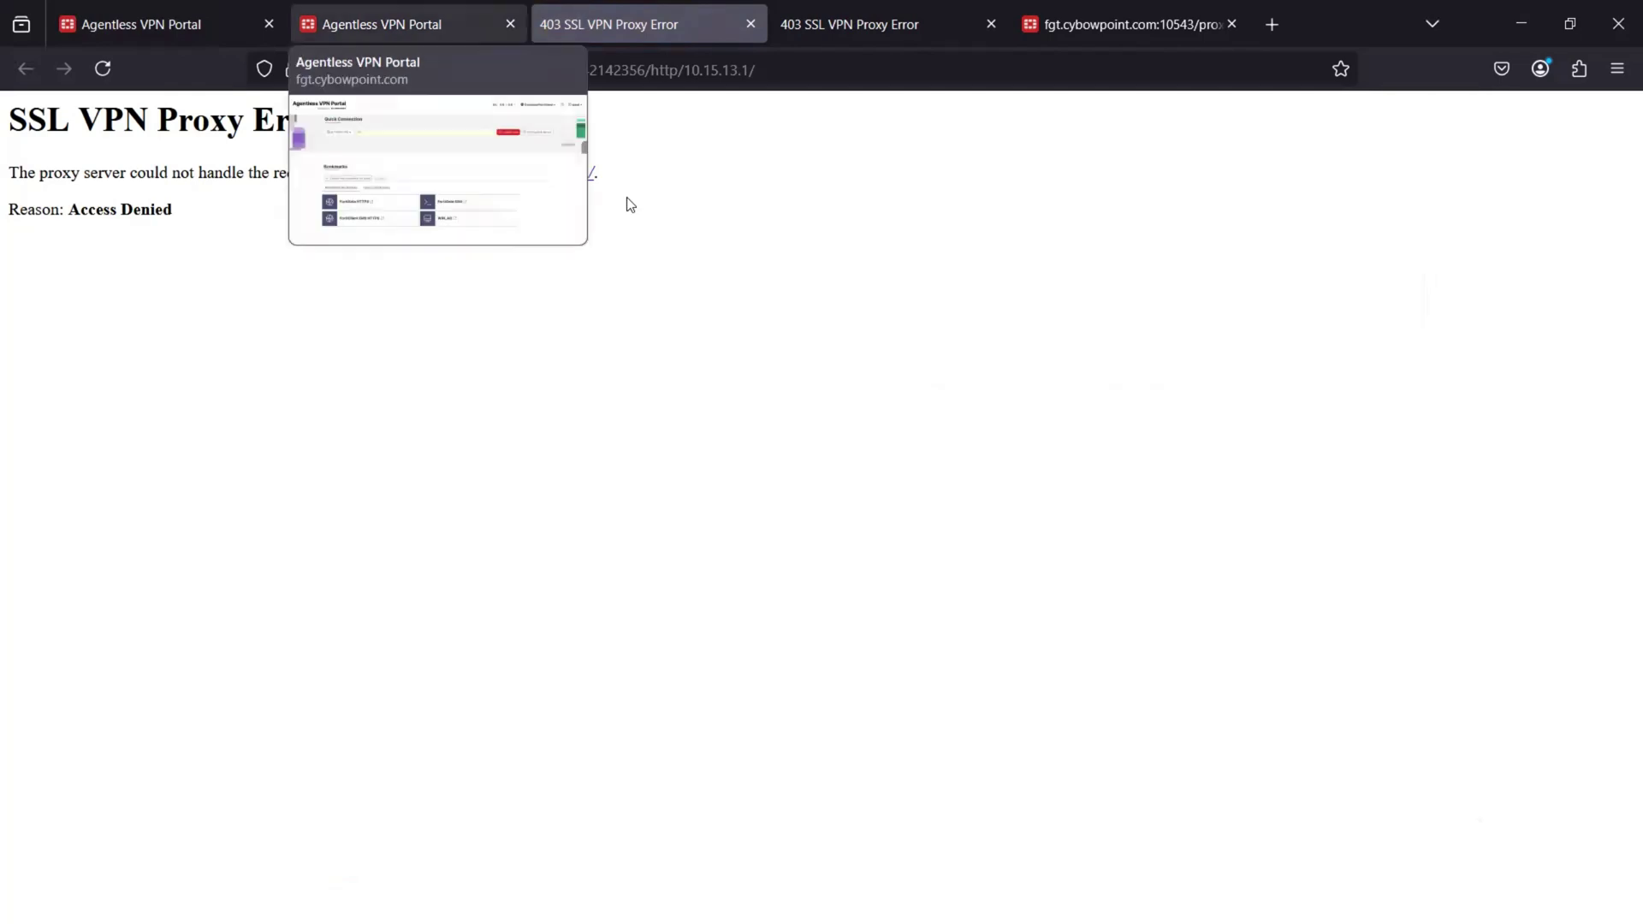
pyautogui.click(402, 24)
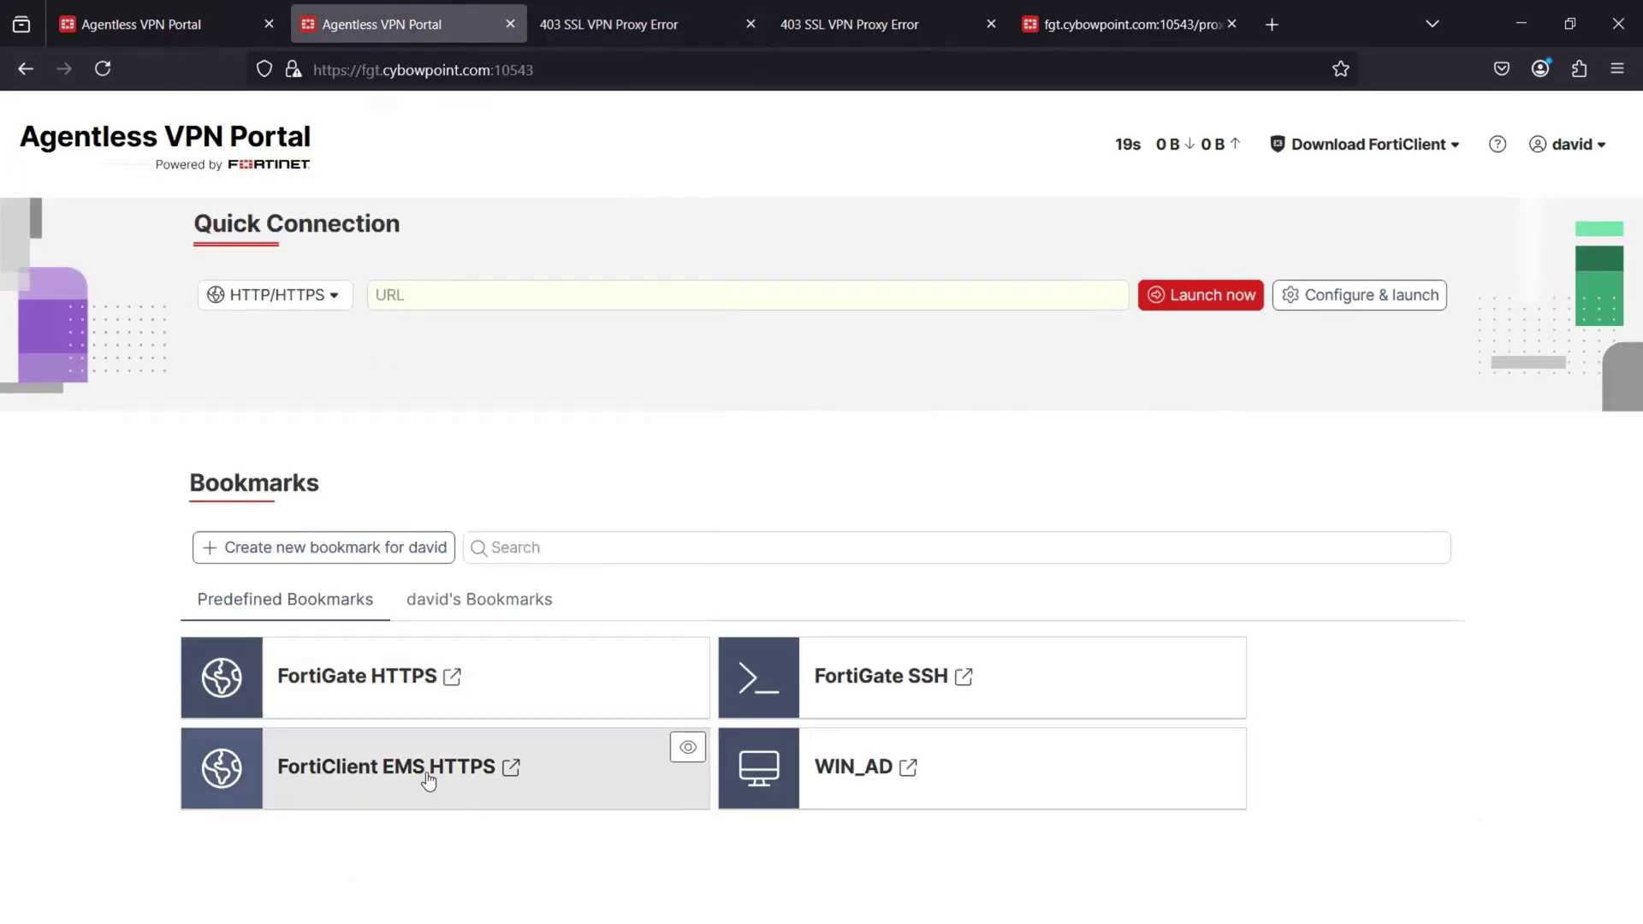
# - Launch the FortiClient EMS HTTPS and WIN_AD bookmarks as the second remote user, check both sessions, and return to the portal
pyautogui.click(468, 773)
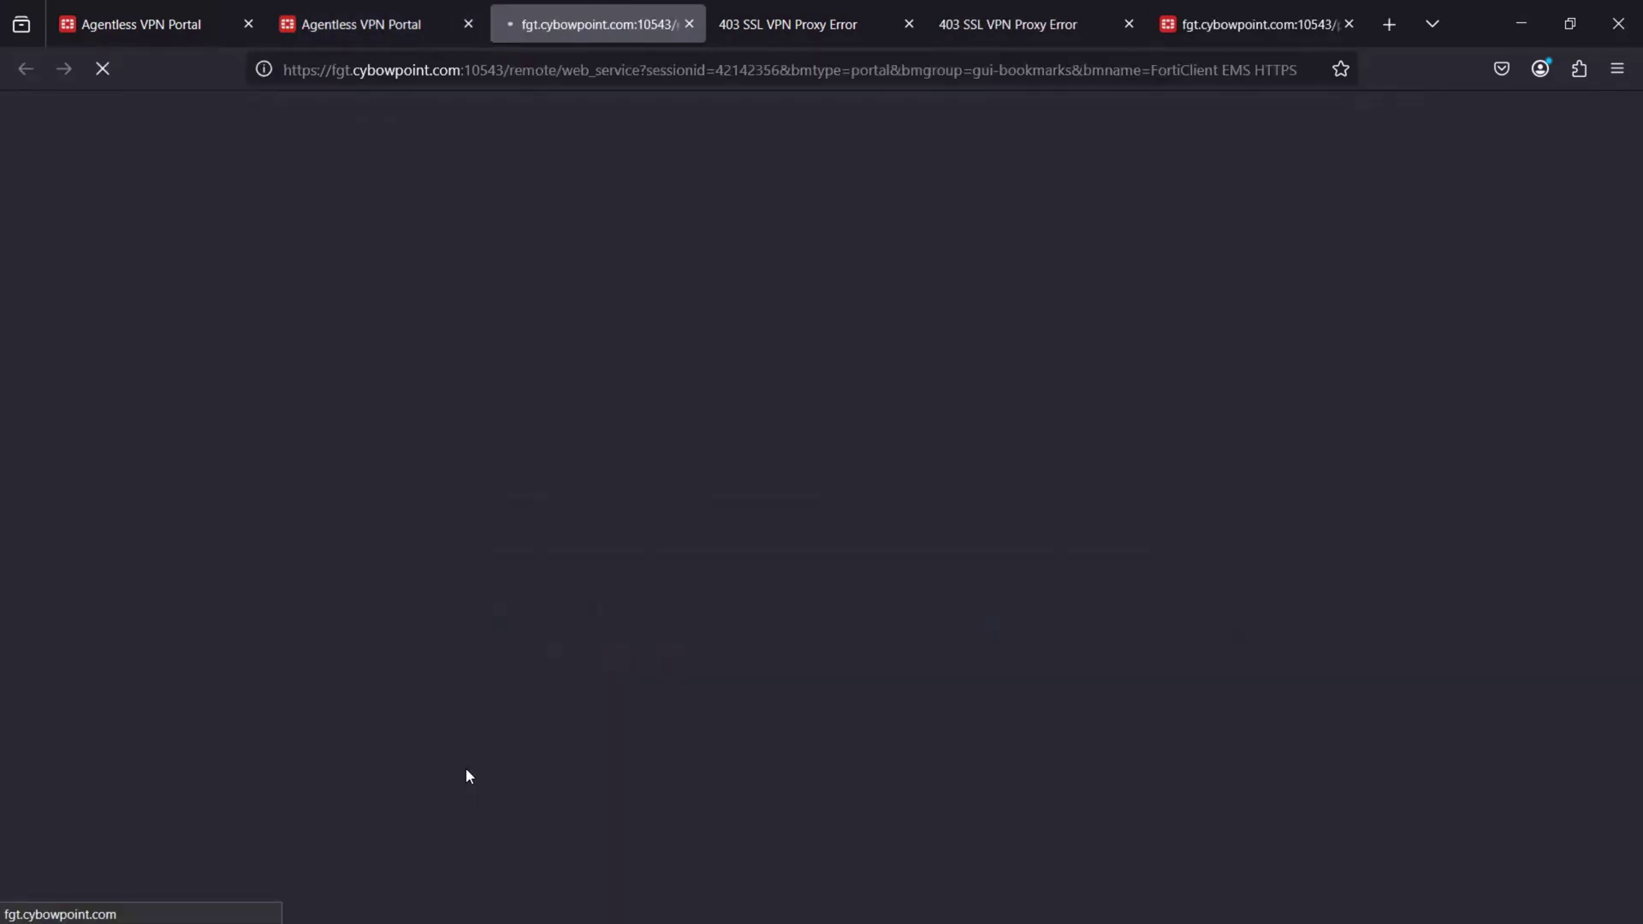
pyautogui.click(391, 34)
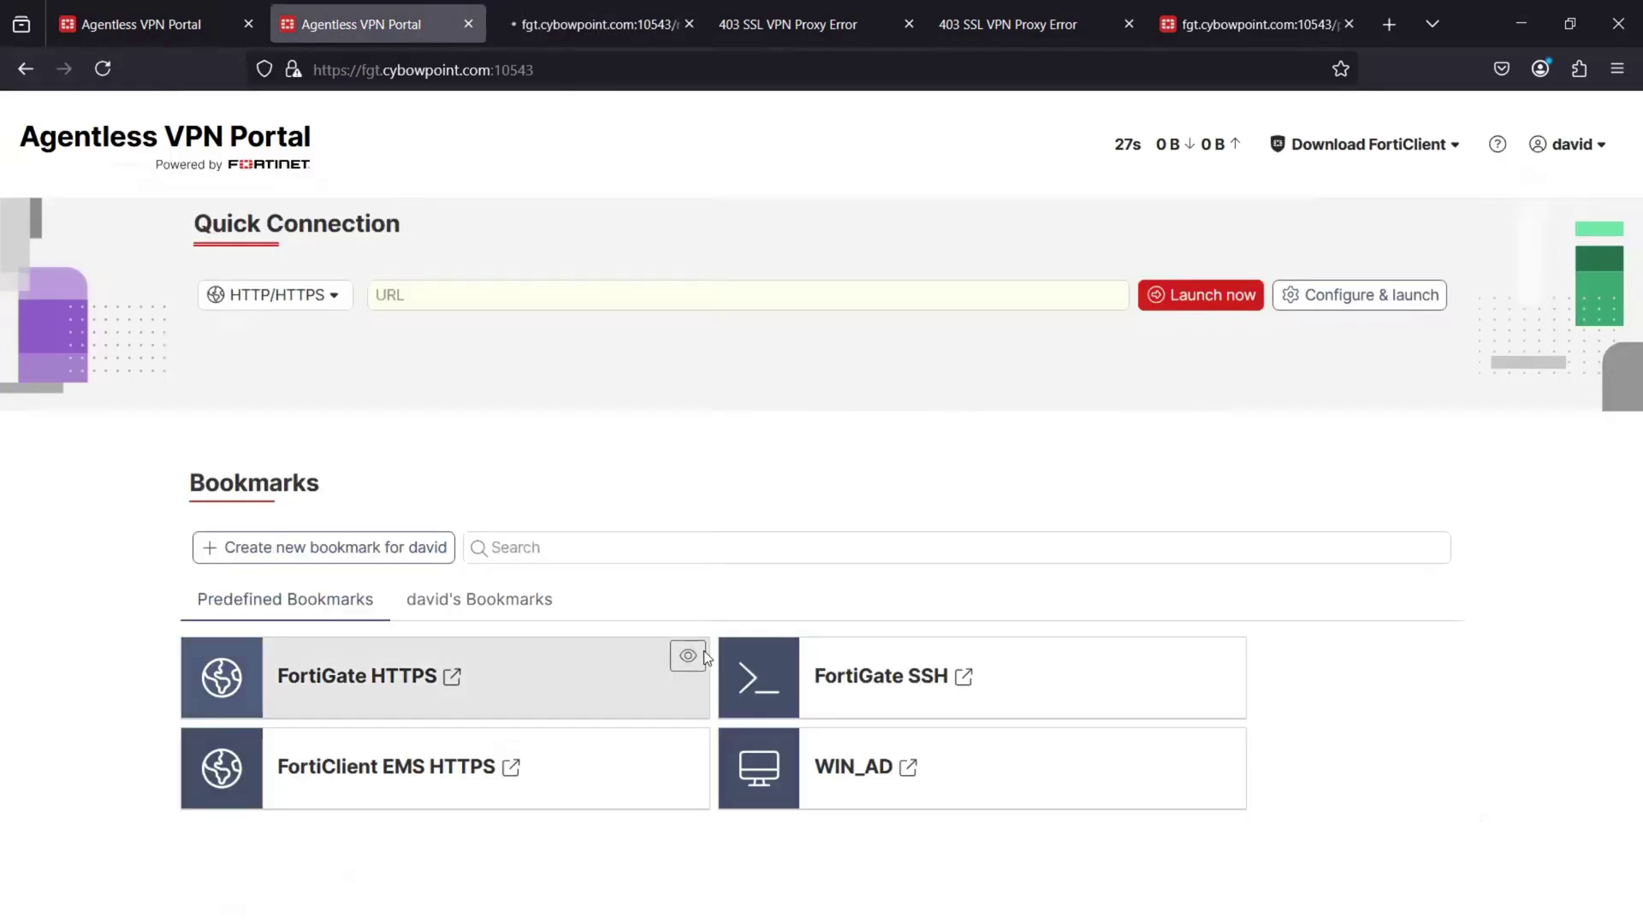
pyautogui.click(843, 764)
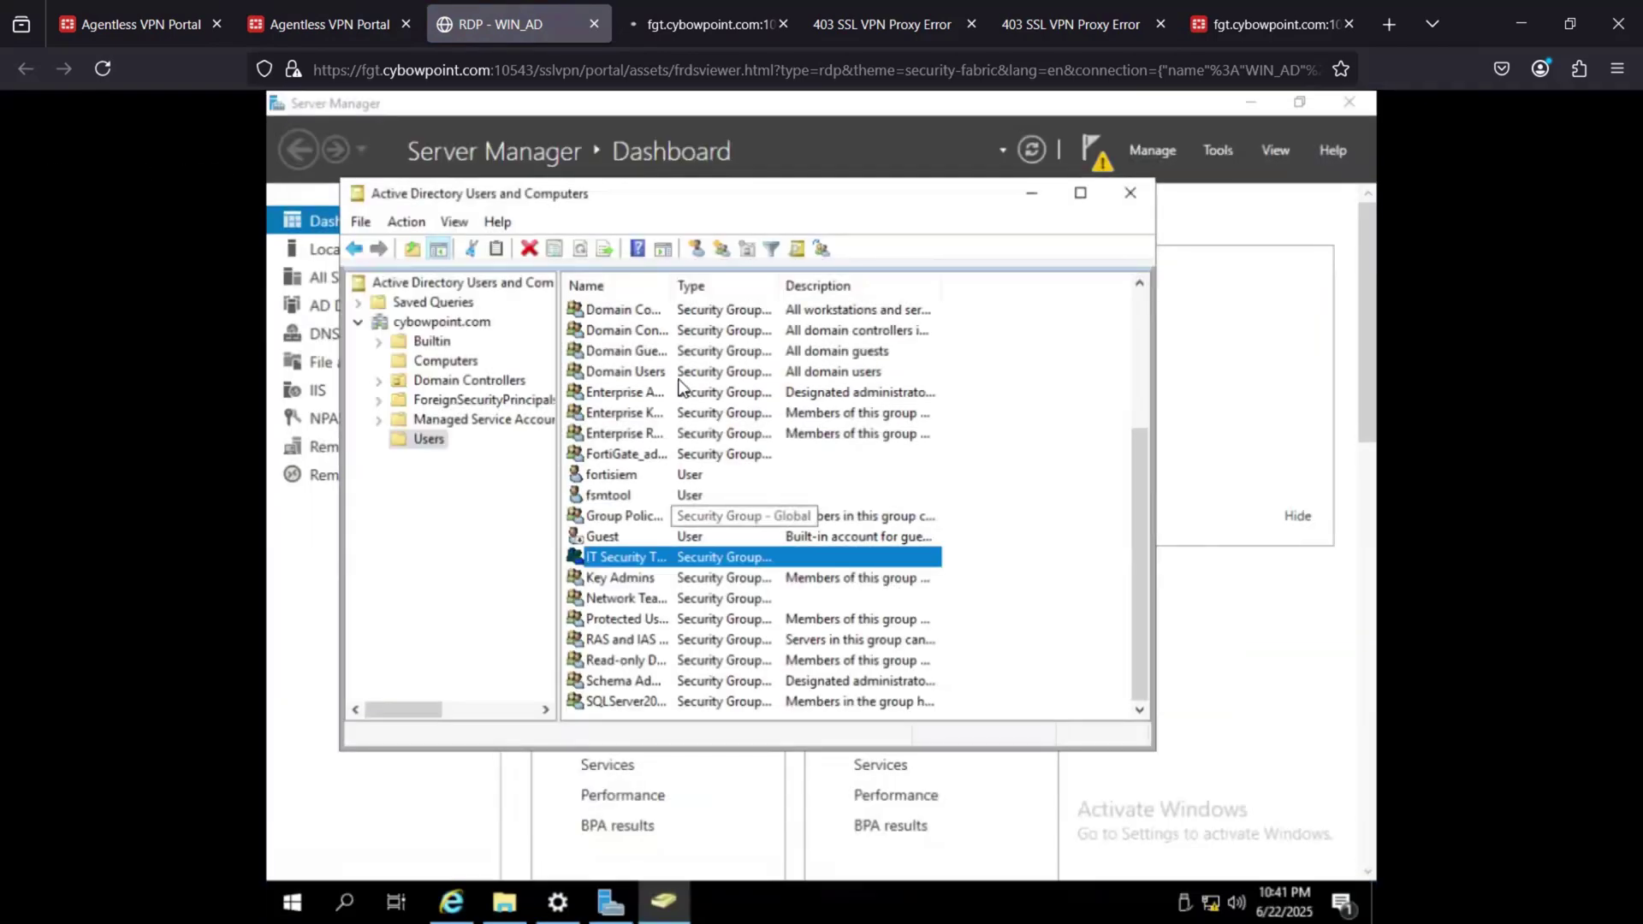
pyautogui.click(702, 24)
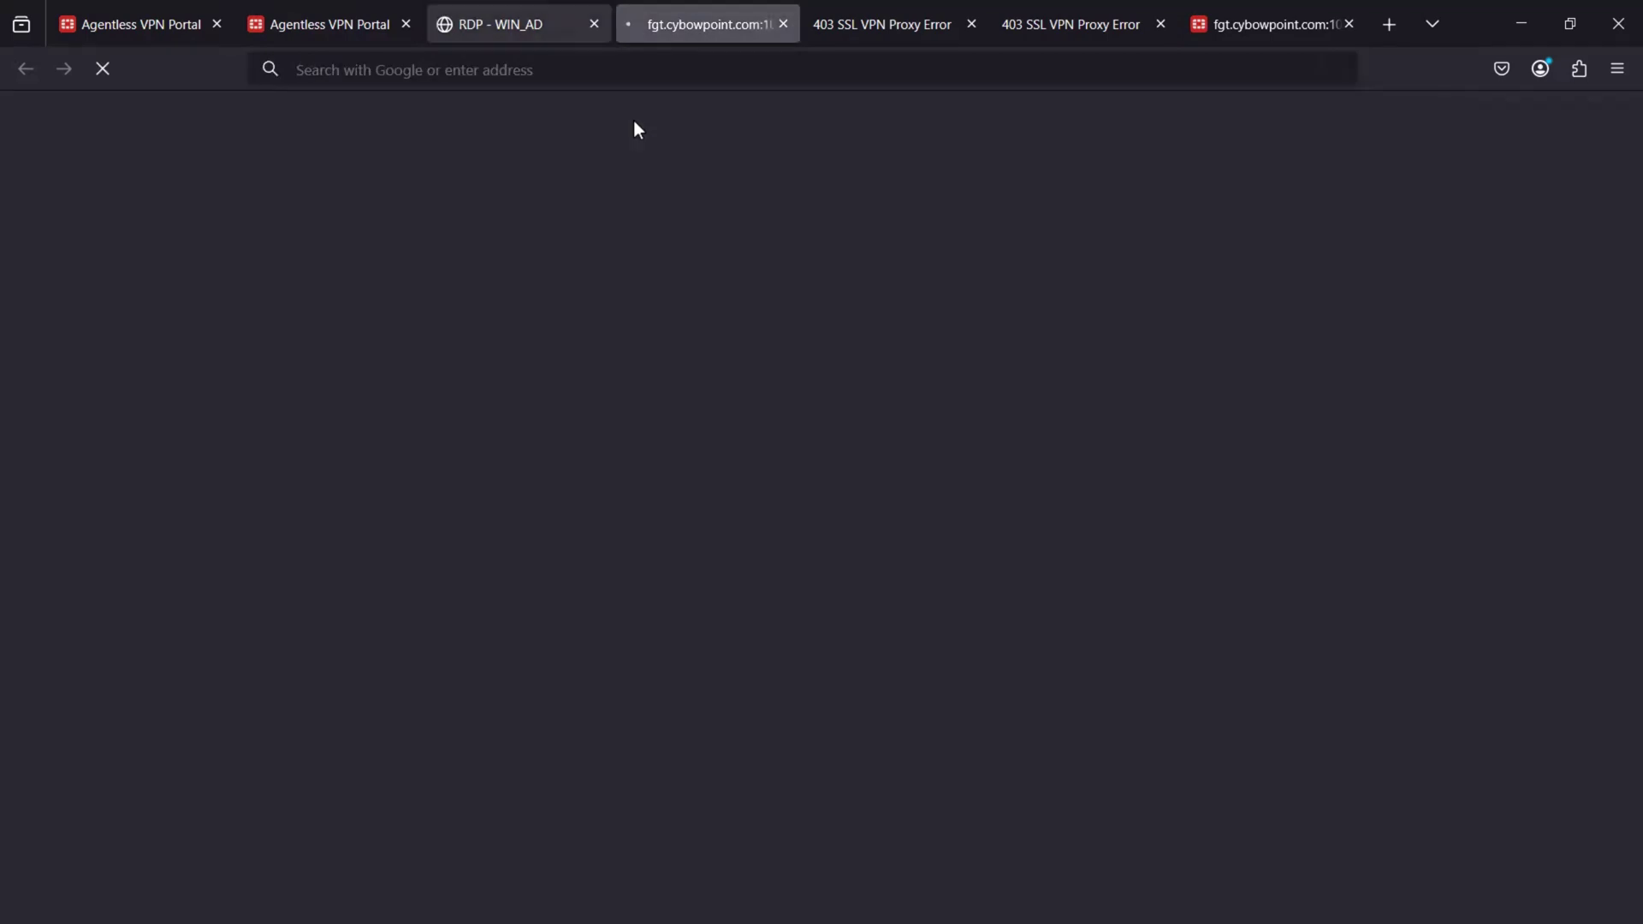
pyautogui.click(500, 24)
pyautogui.click(330, 24)
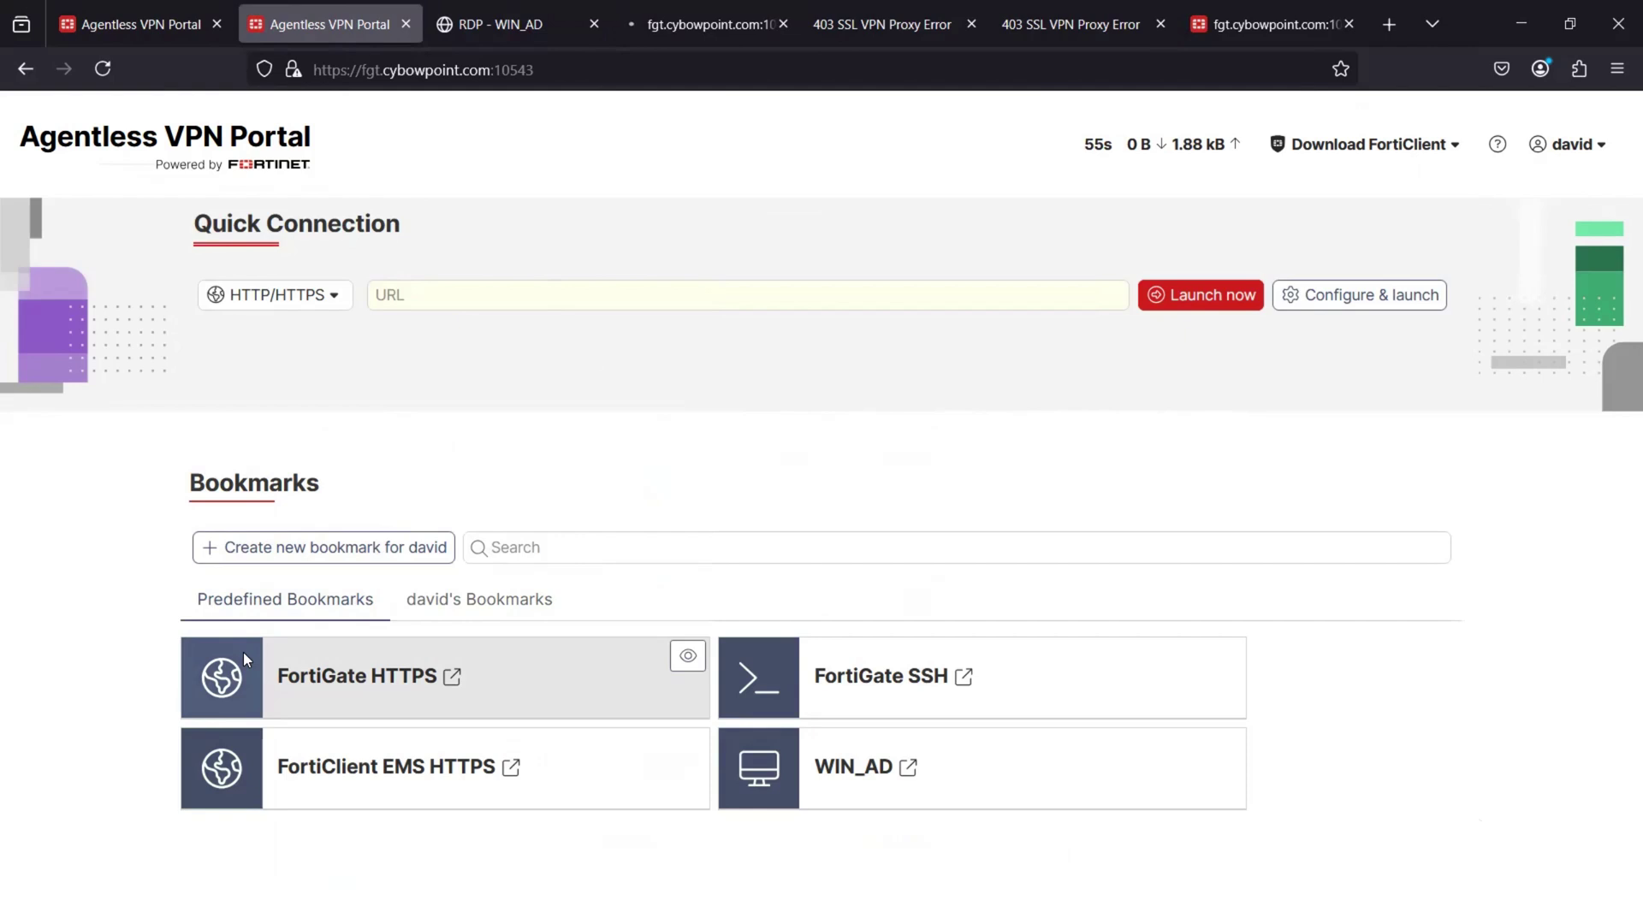
# - Launch an HTTP/HTTPS quick connection to 10.15.13.160, check the page in its new tab, and return to the portal
pyautogui.click(462, 294)
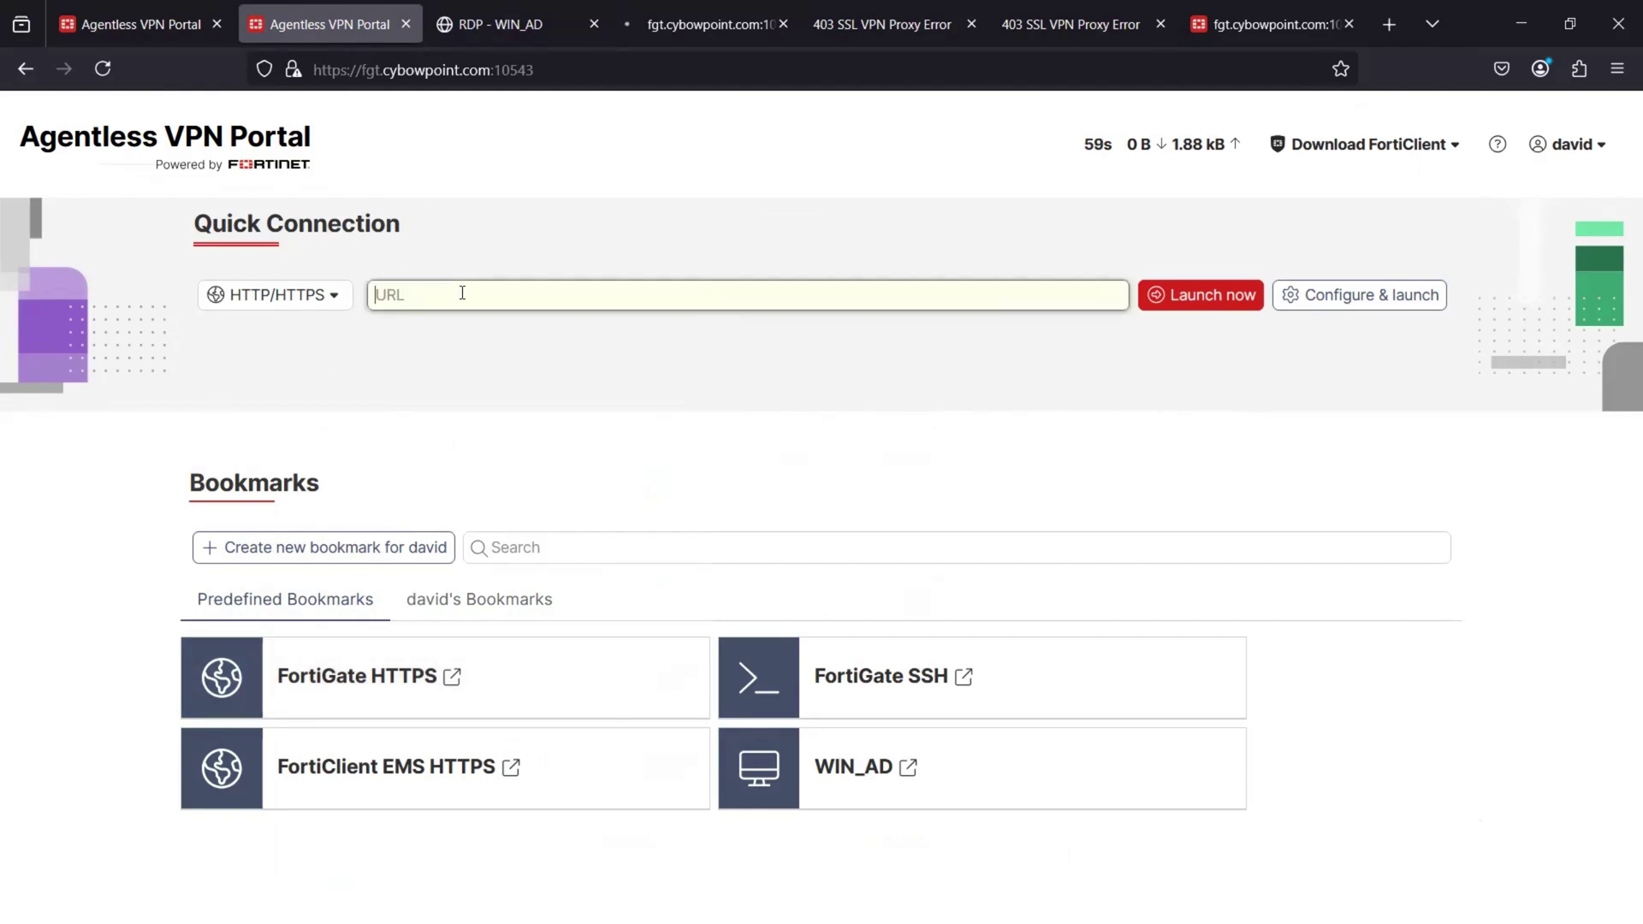
pyautogui.click(660, 12)
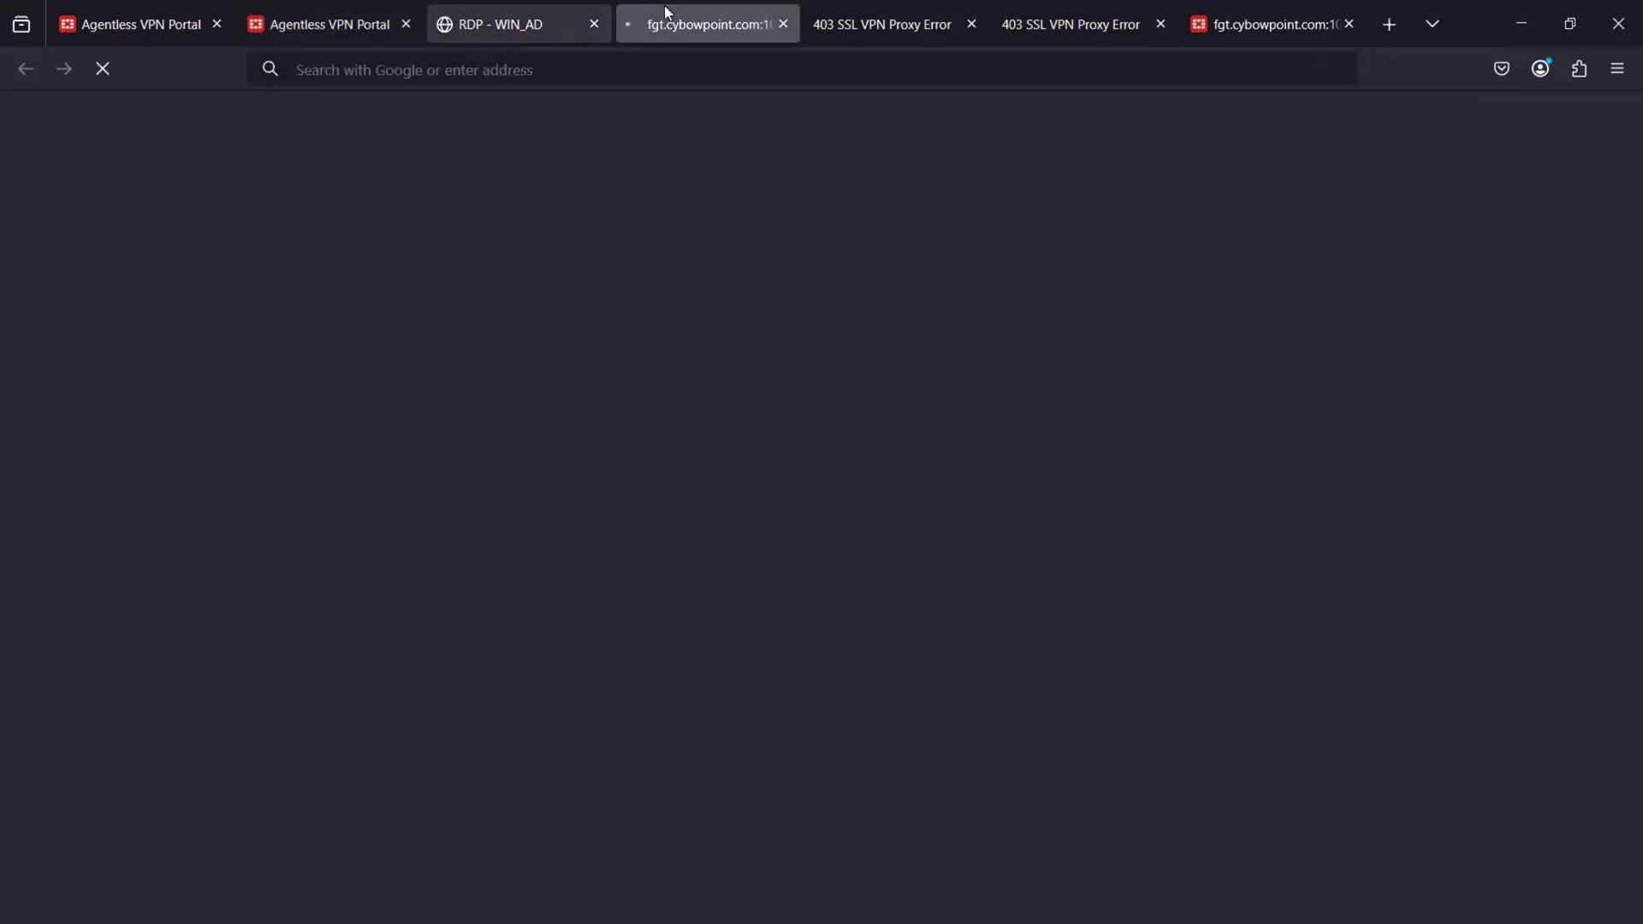
pyautogui.click(514, 17)
pyautogui.click(356, 7)
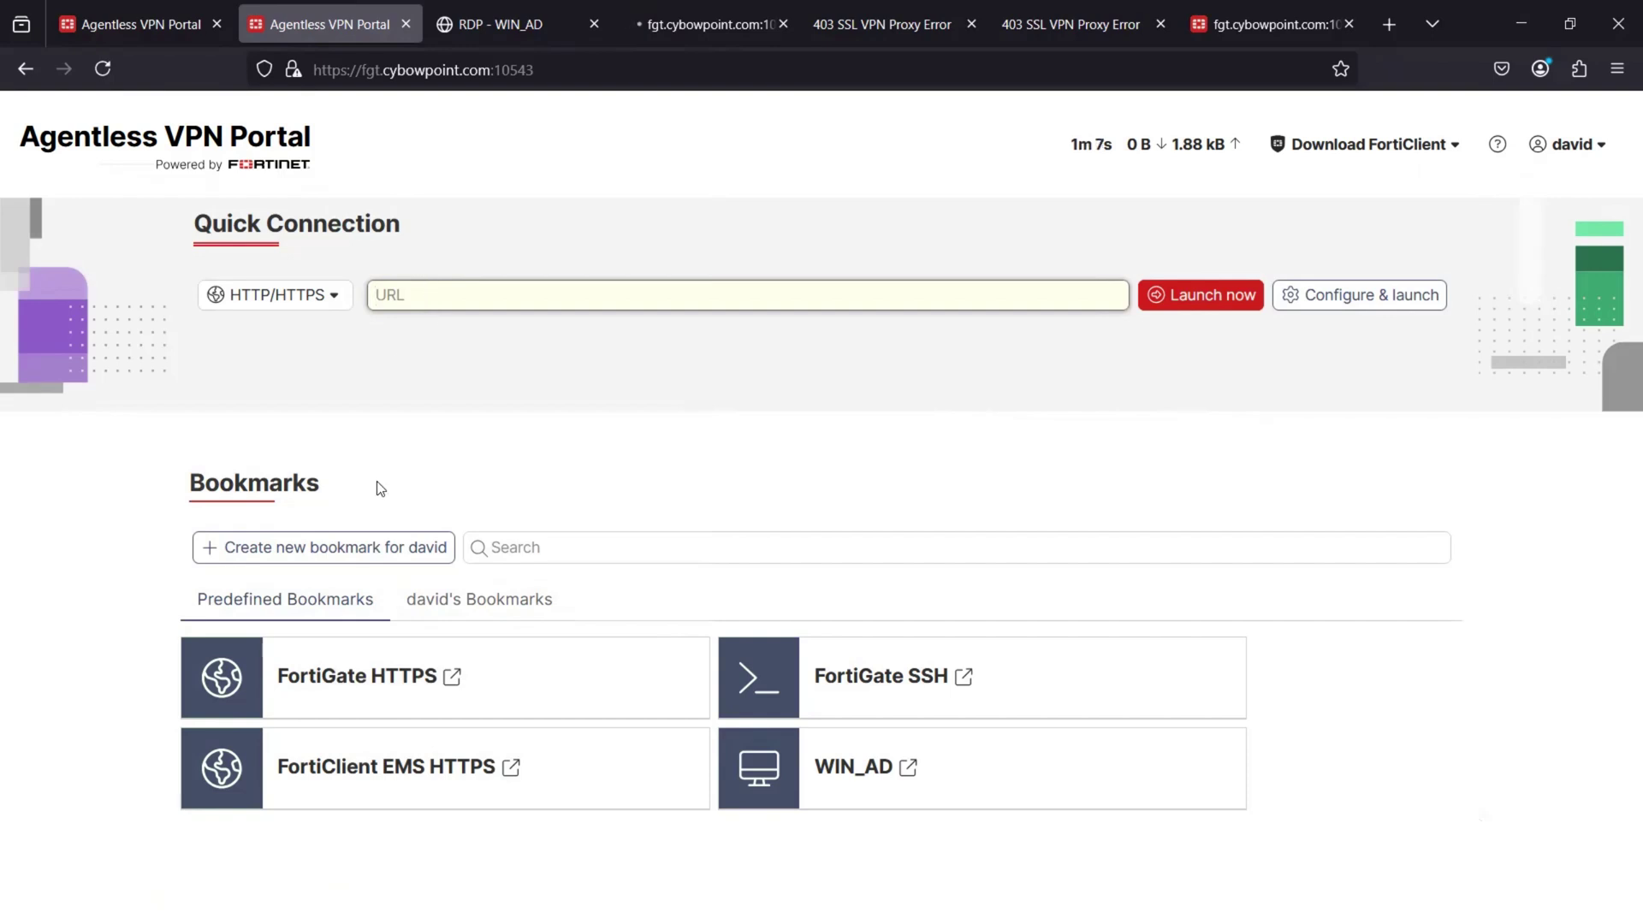
pyautogui.write('10.15.13.160')
pyautogui.click(1164, 301)
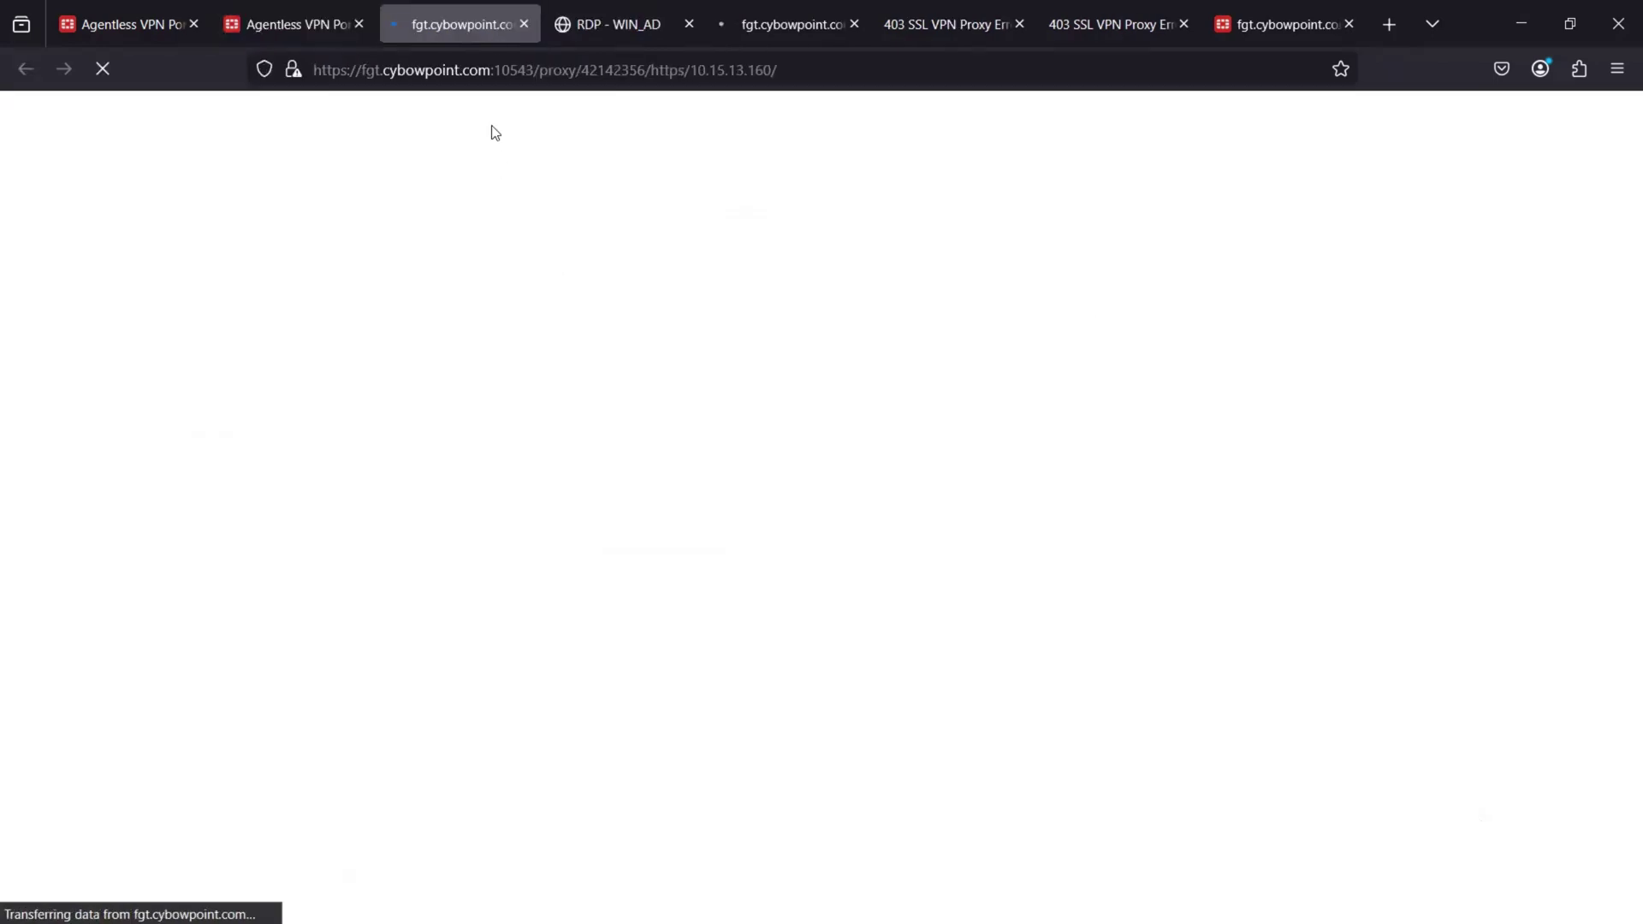
pyautogui.click(301, 25)
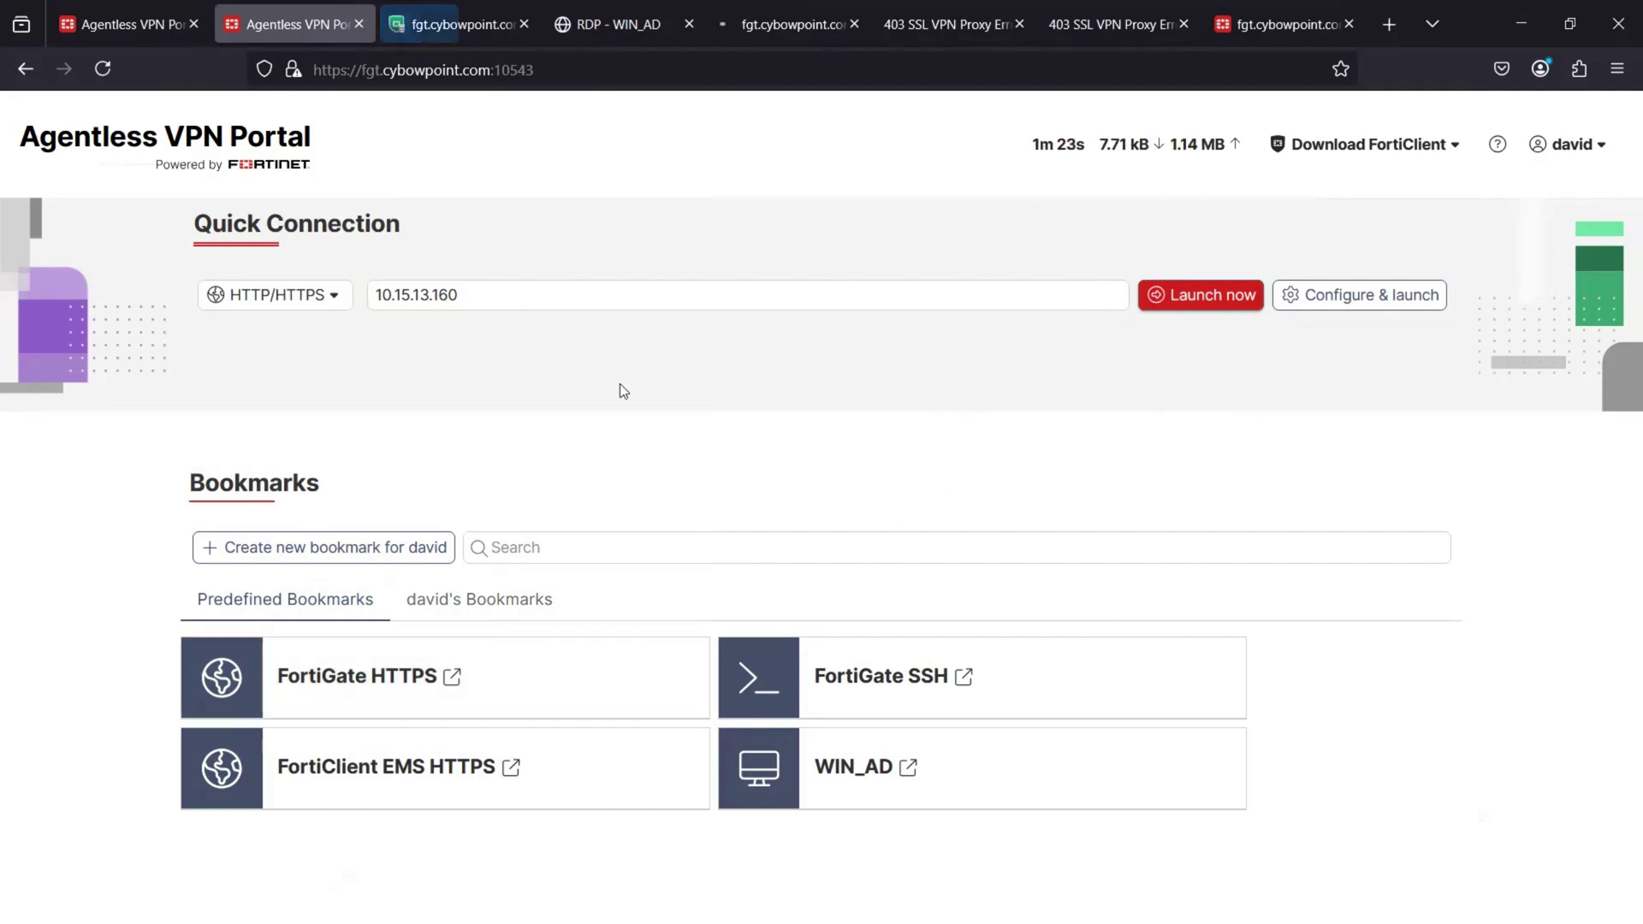
pyautogui.click(479, 24)
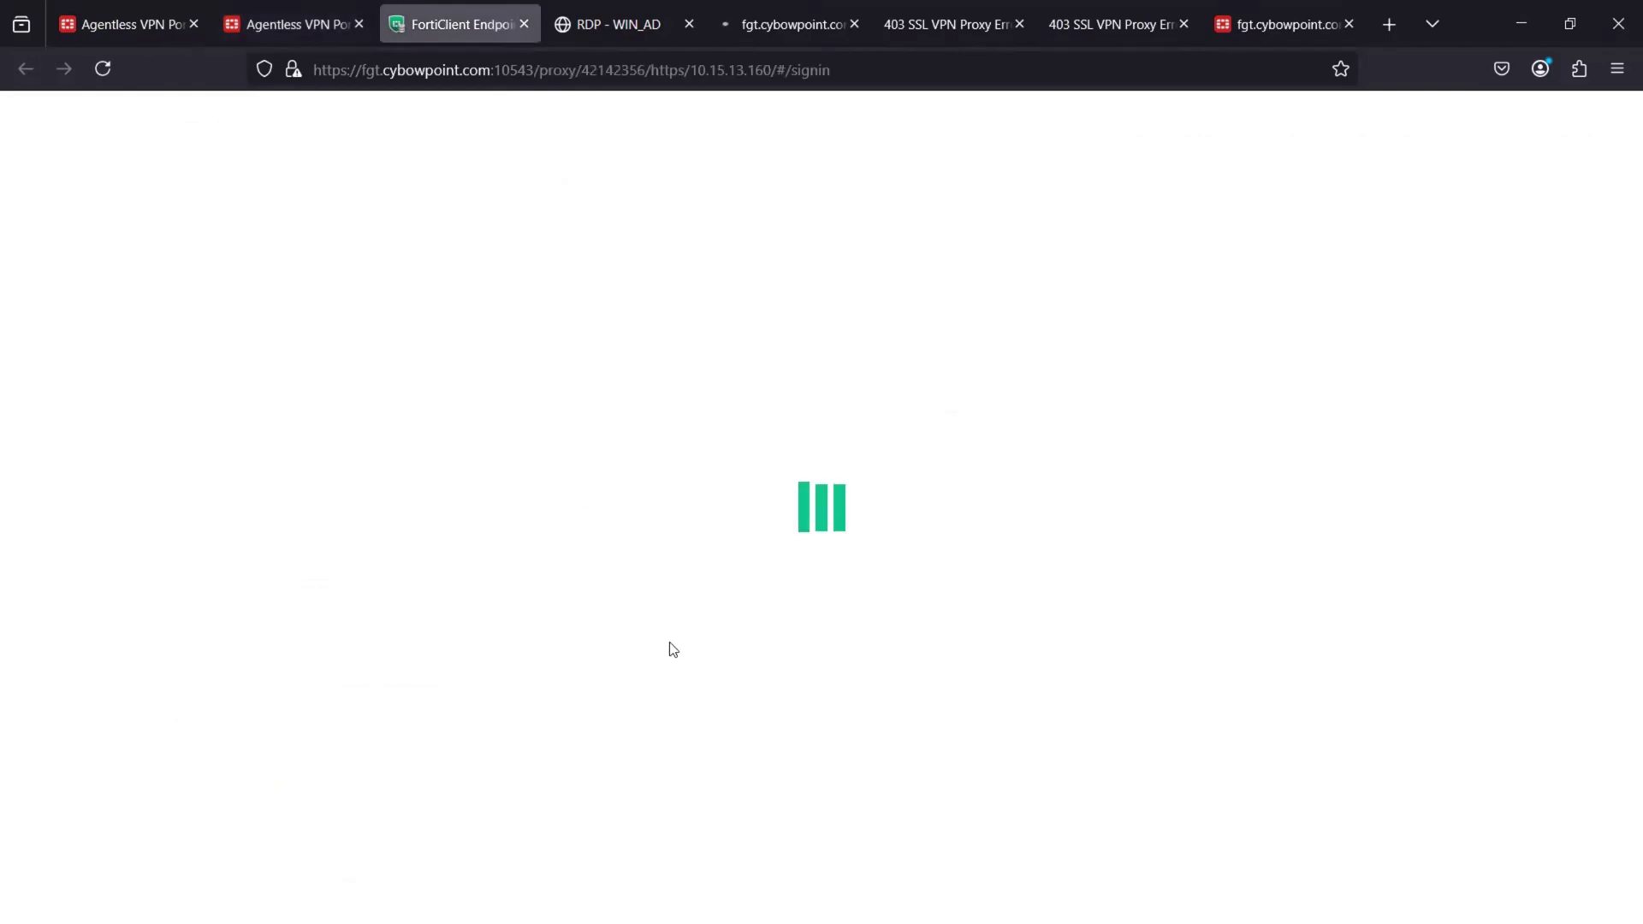
pyautogui.click(289, 27)
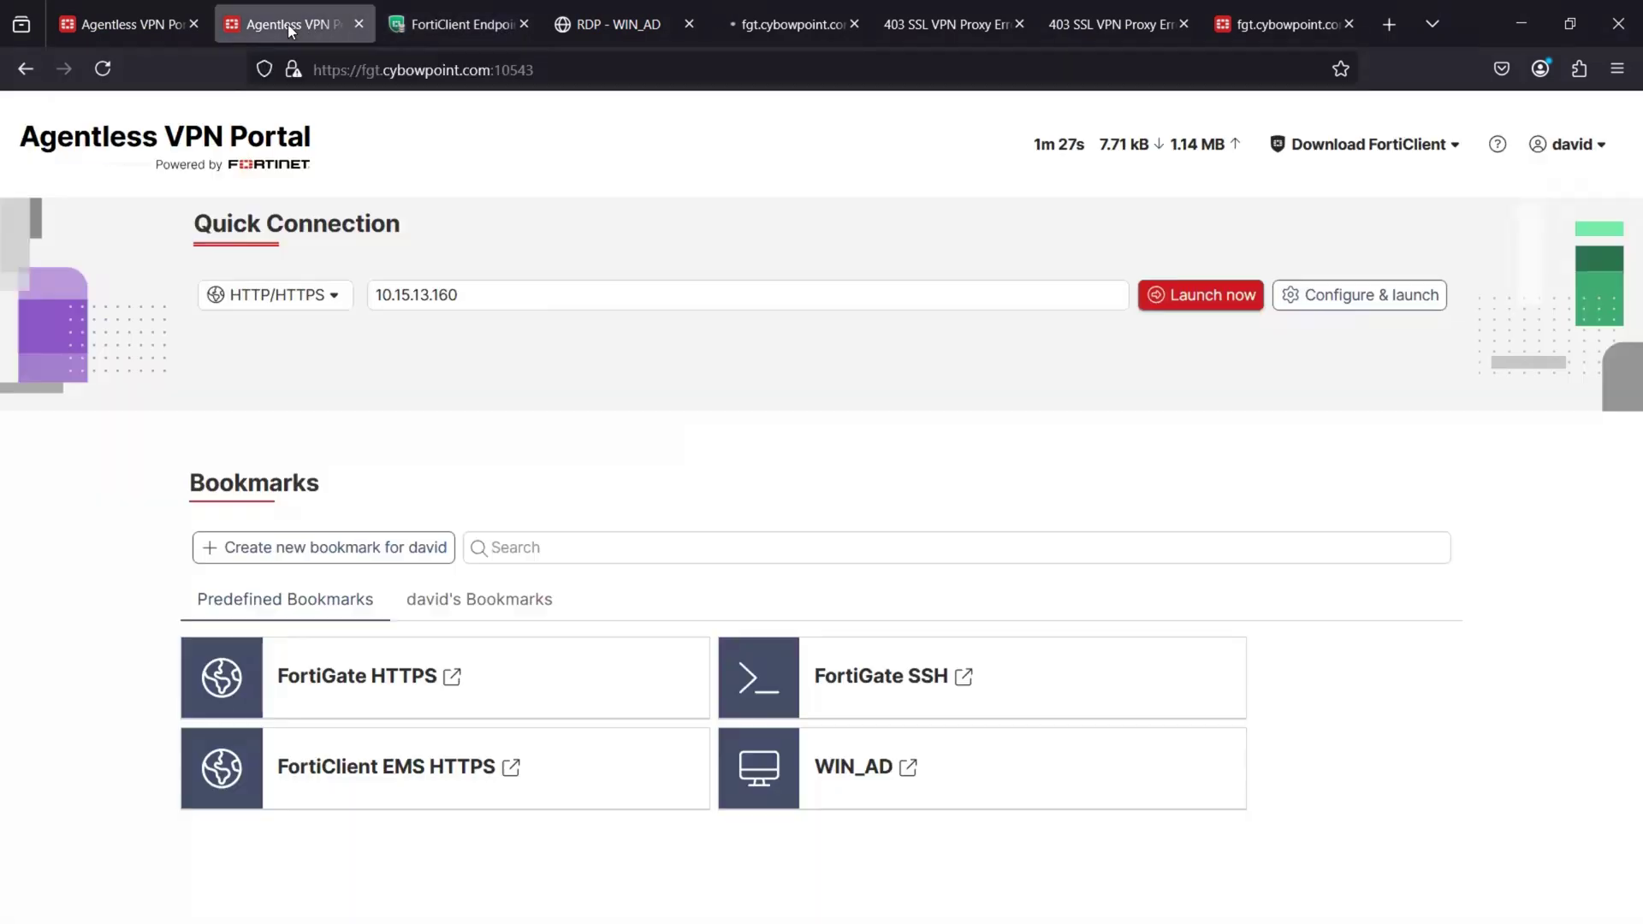